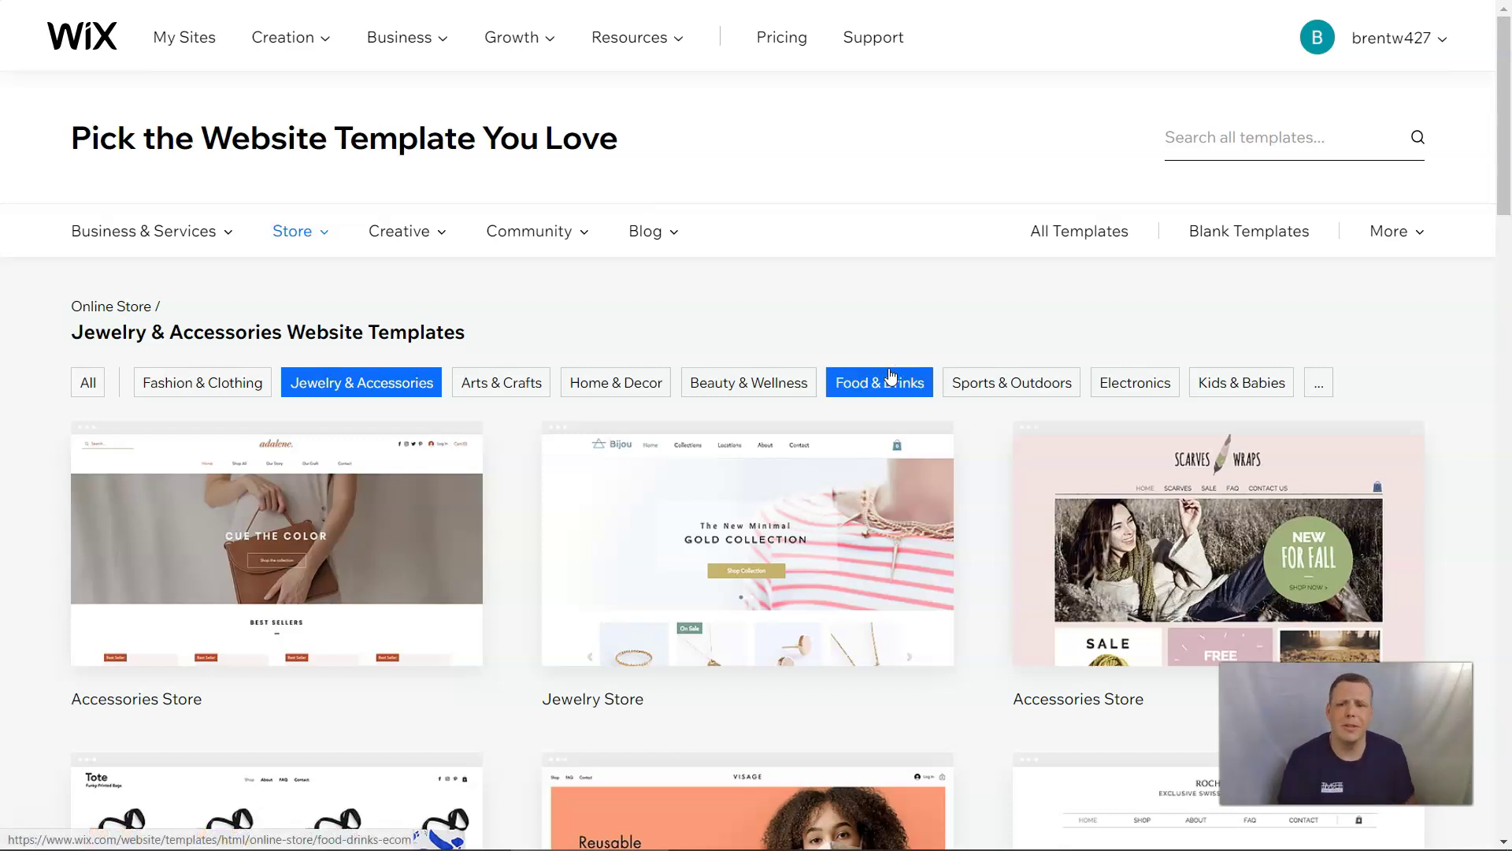
# Show the Food & Drinks store templates and scroll through the list
pyautogui.click(864, 377)
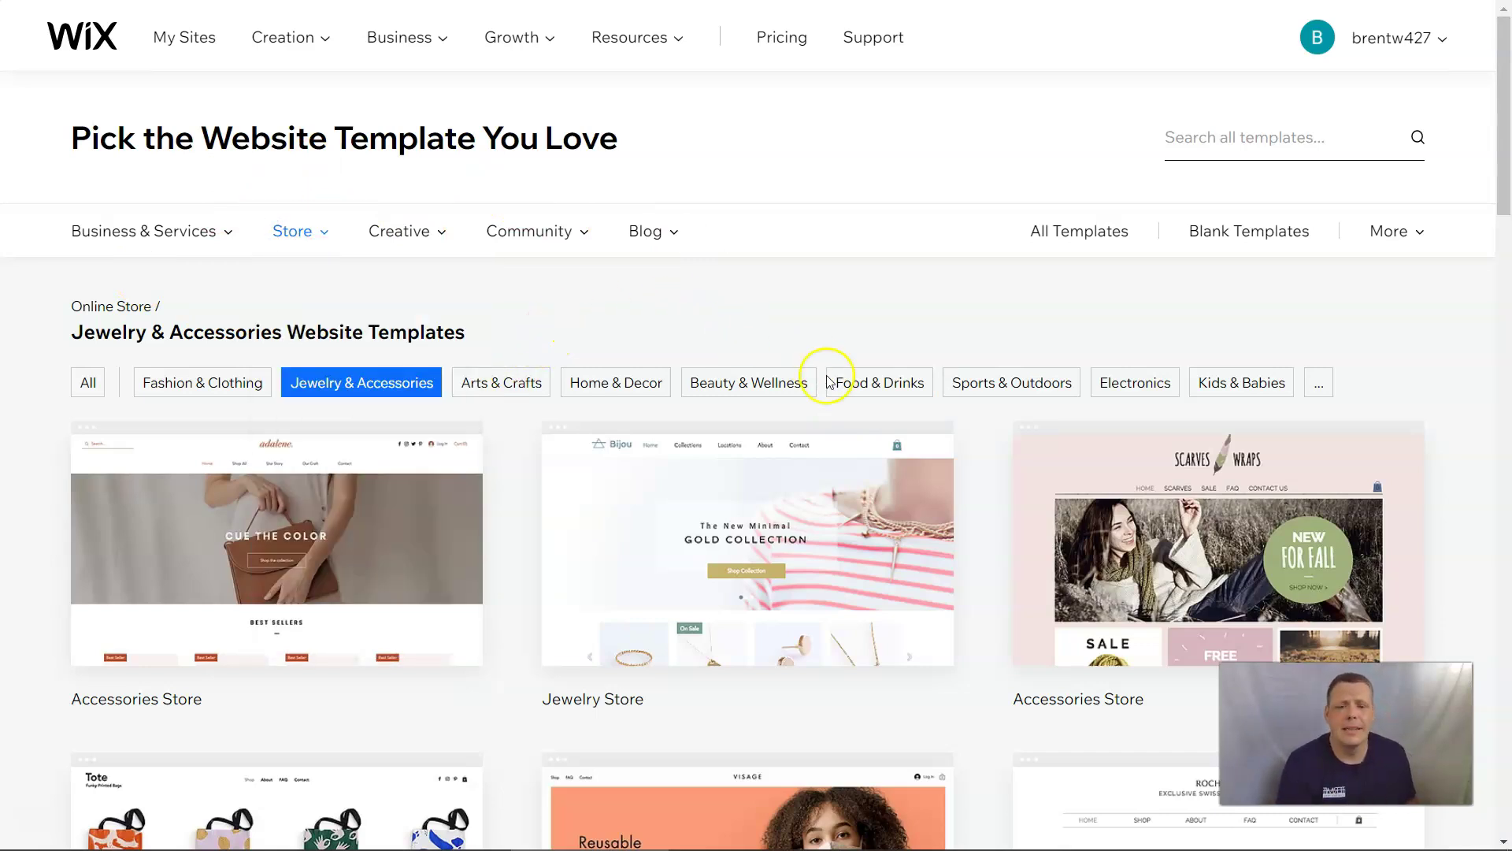
pyautogui.scroll(-4, 855, 439)
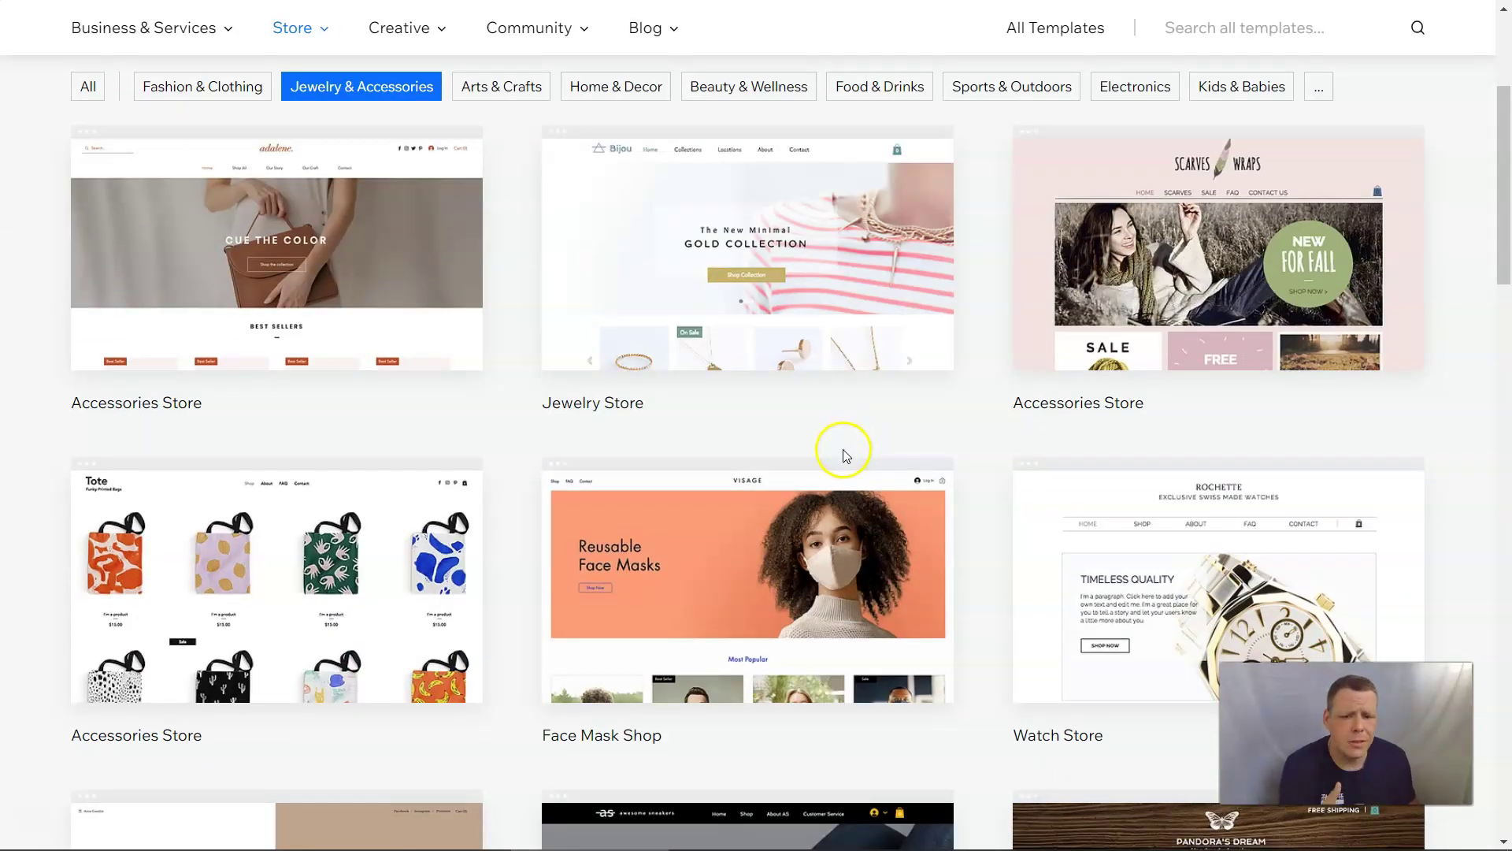
pyautogui.moveTo(1218, 584)
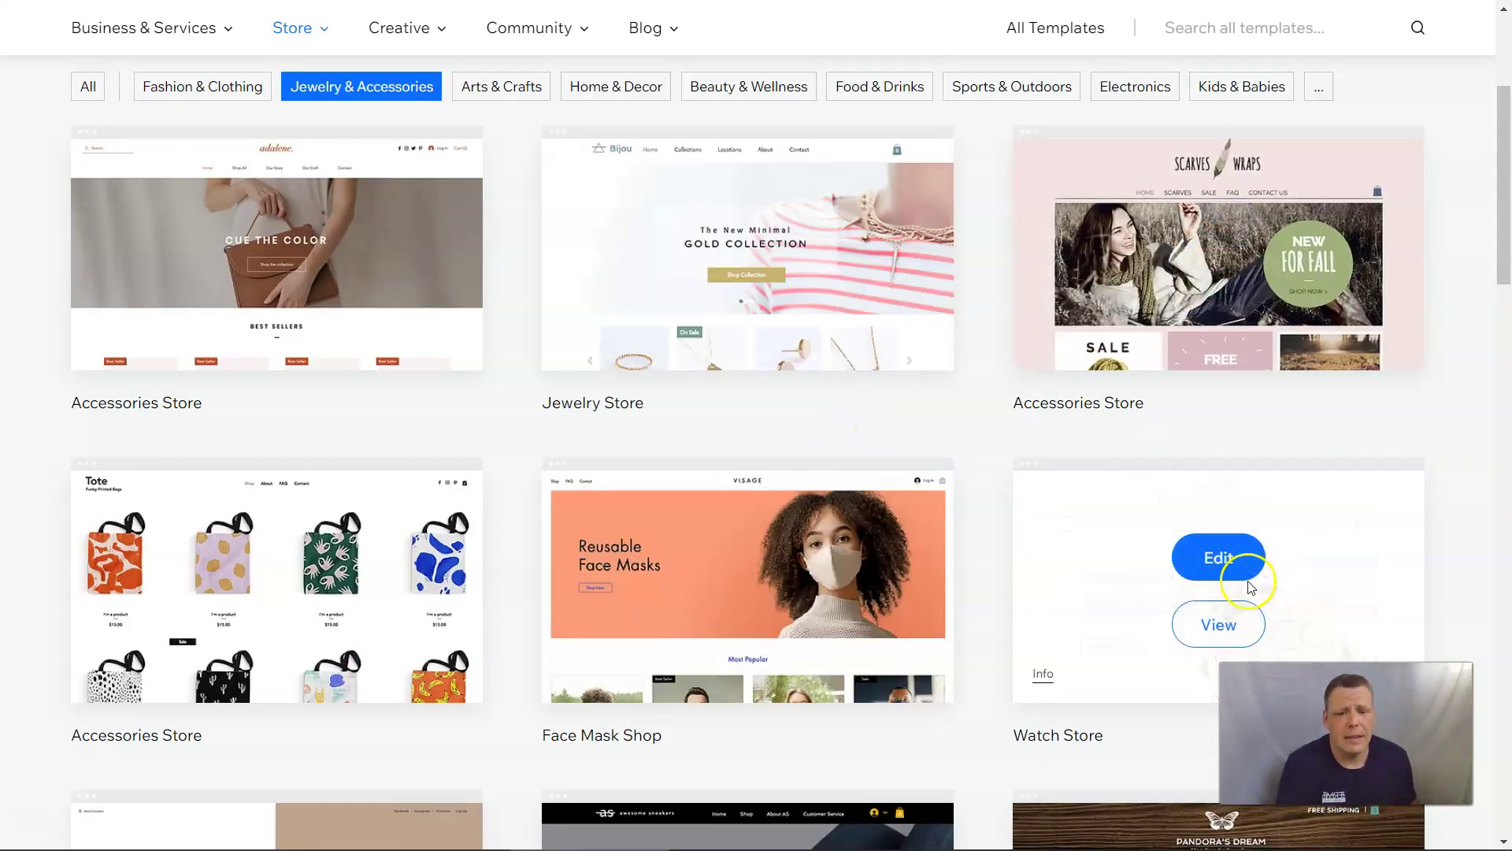
pyautogui.scroll(-4, 645, 497)
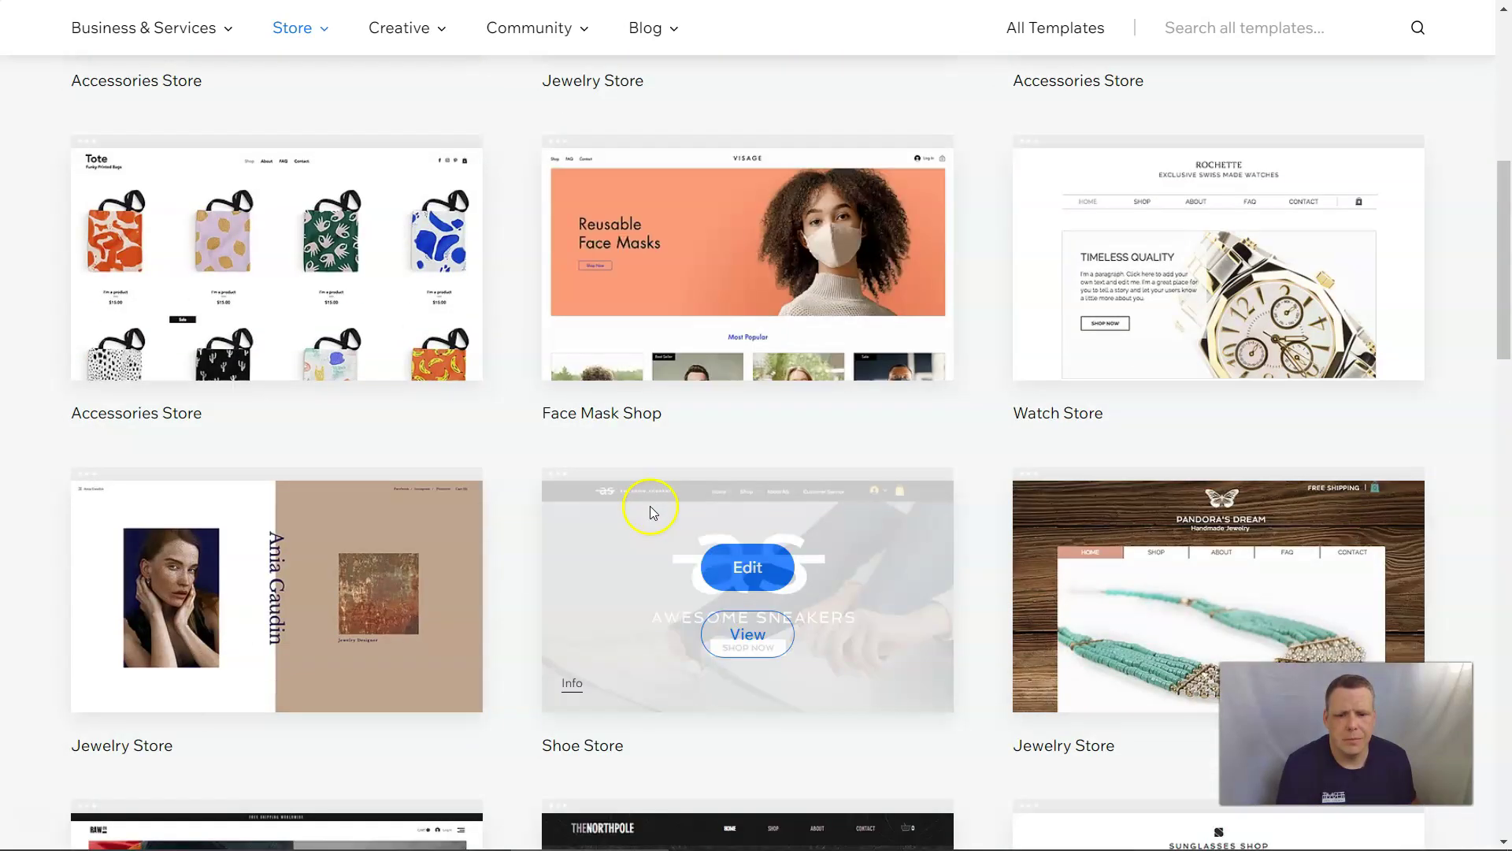
pyautogui.scroll(-2, 651, 508)
pyautogui.scroll(-3, 650, 508)
pyautogui.scroll(-2, 661, 523)
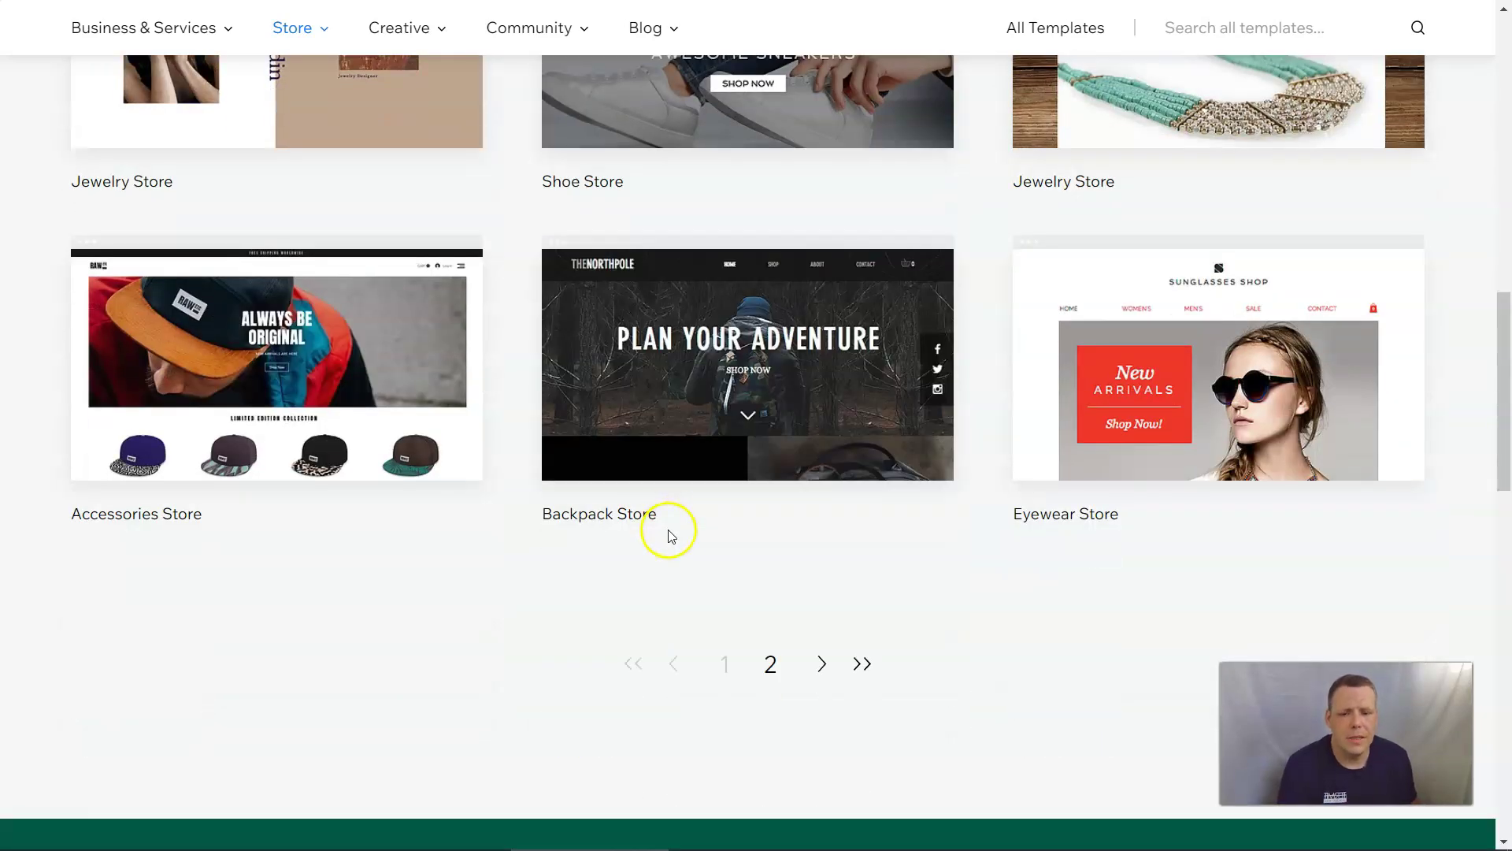
pyautogui.scroll(4, 670, 534)
pyautogui.scroll(9, 669, 531)
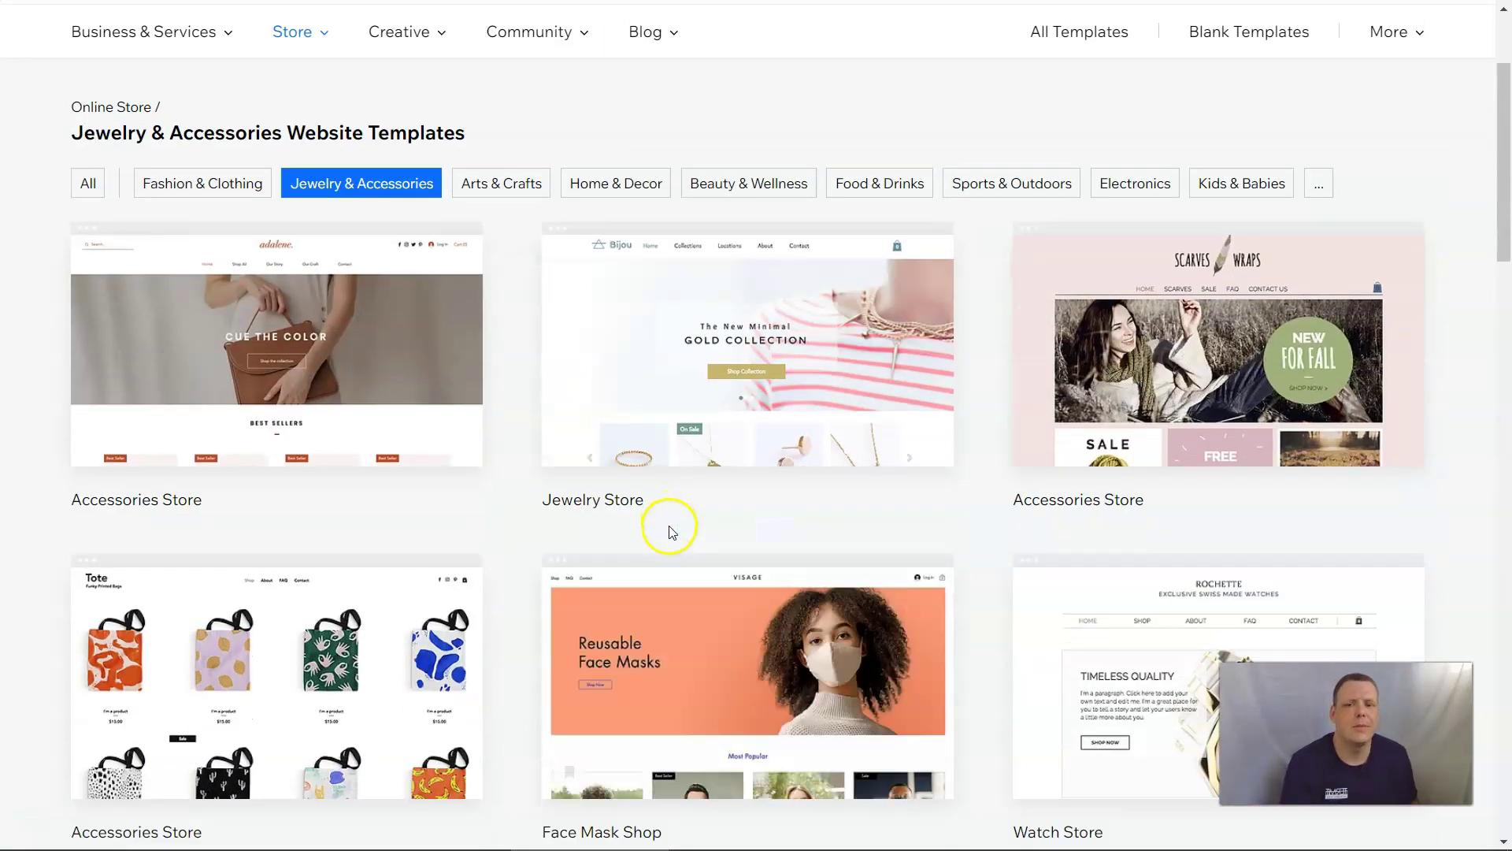
pyautogui.moveTo(746, 678)
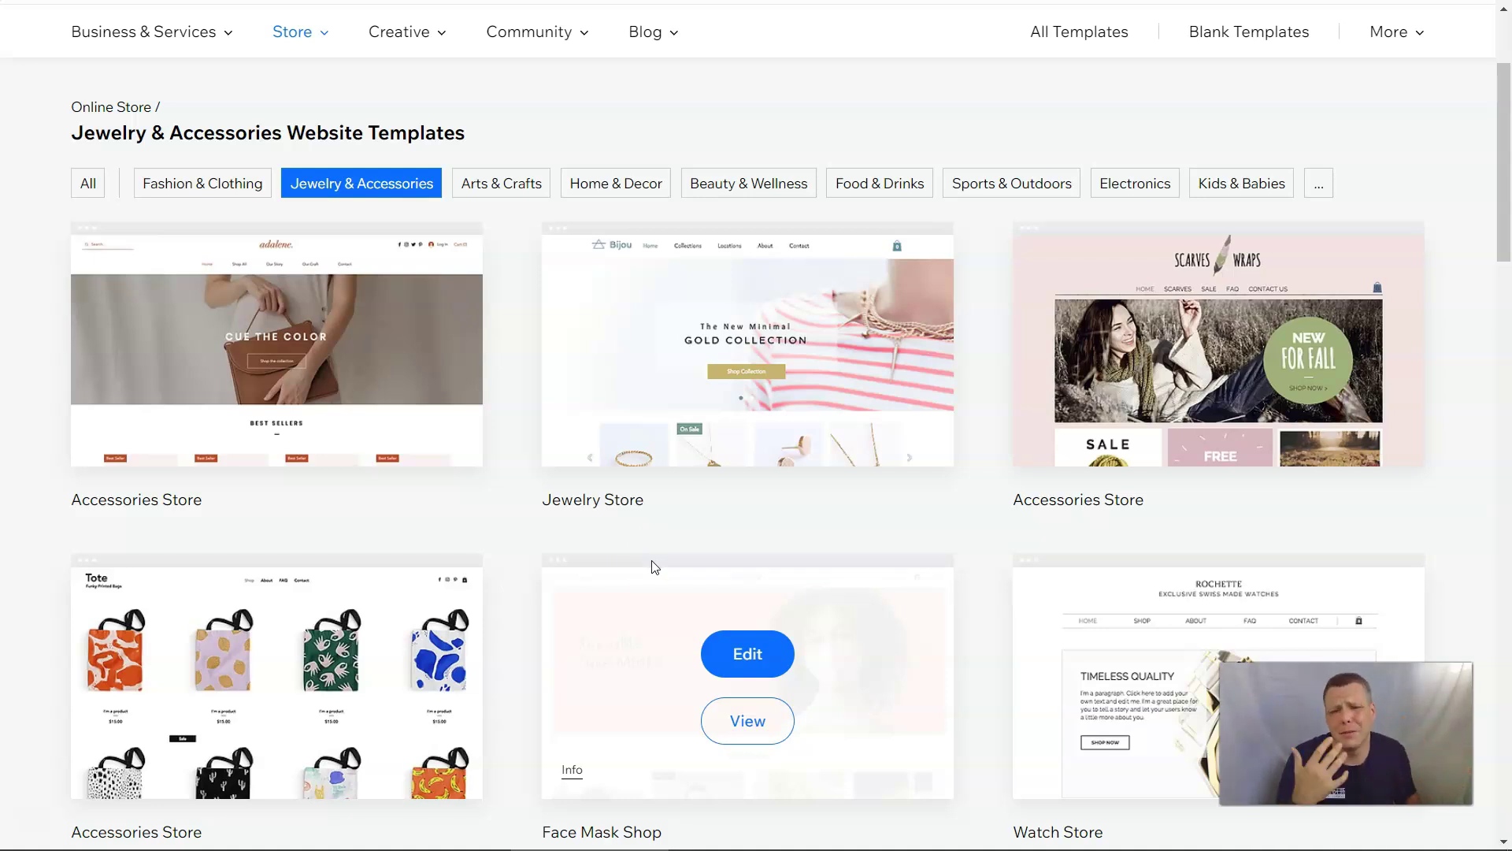
# Preview the Rochette Watch Store template
pyautogui.click(806, 568)
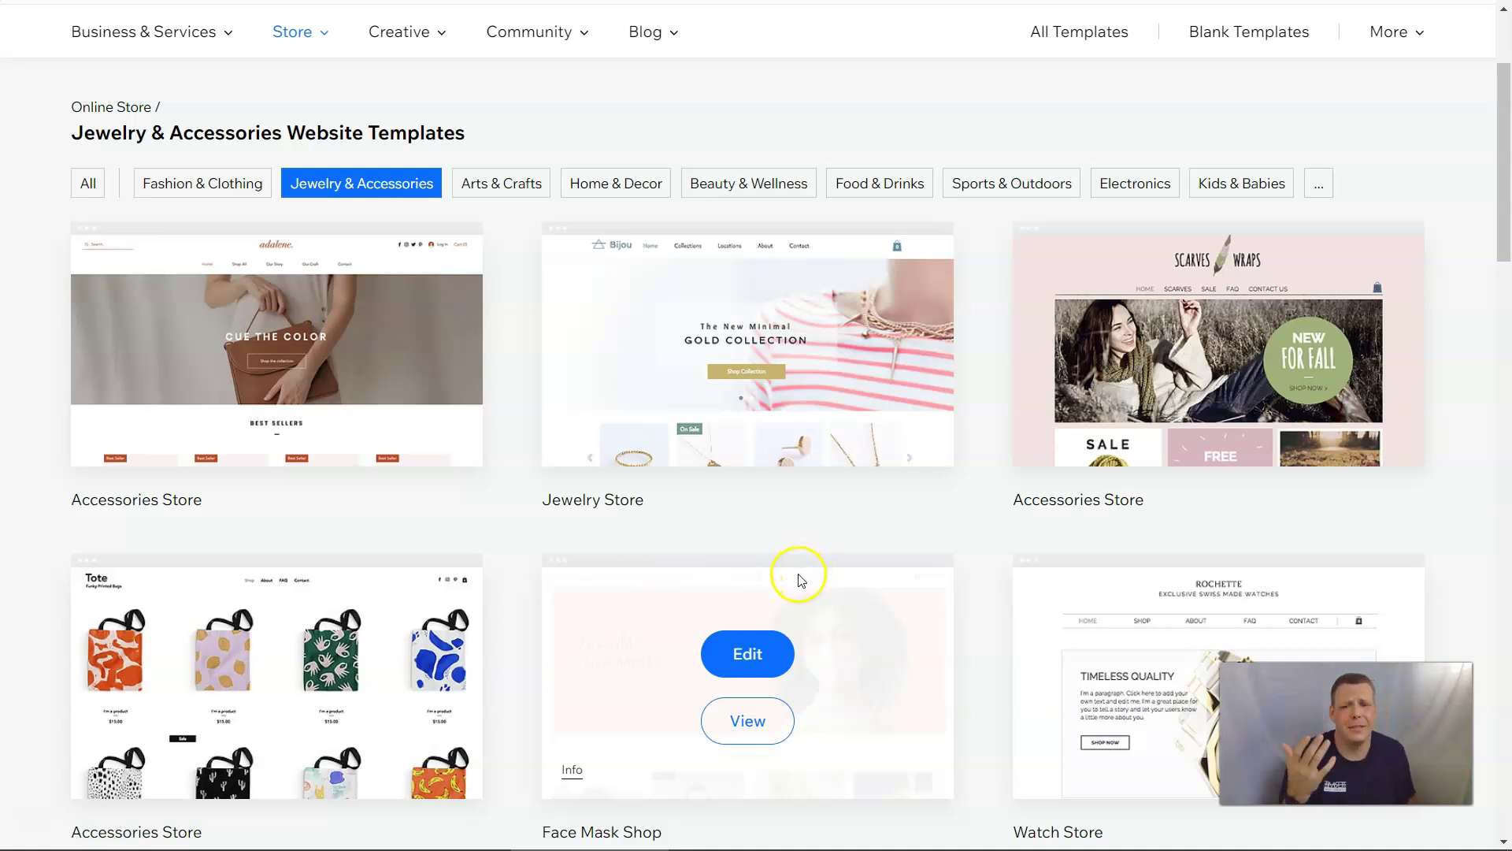
pyautogui.scroll(-3, 1063, 646)
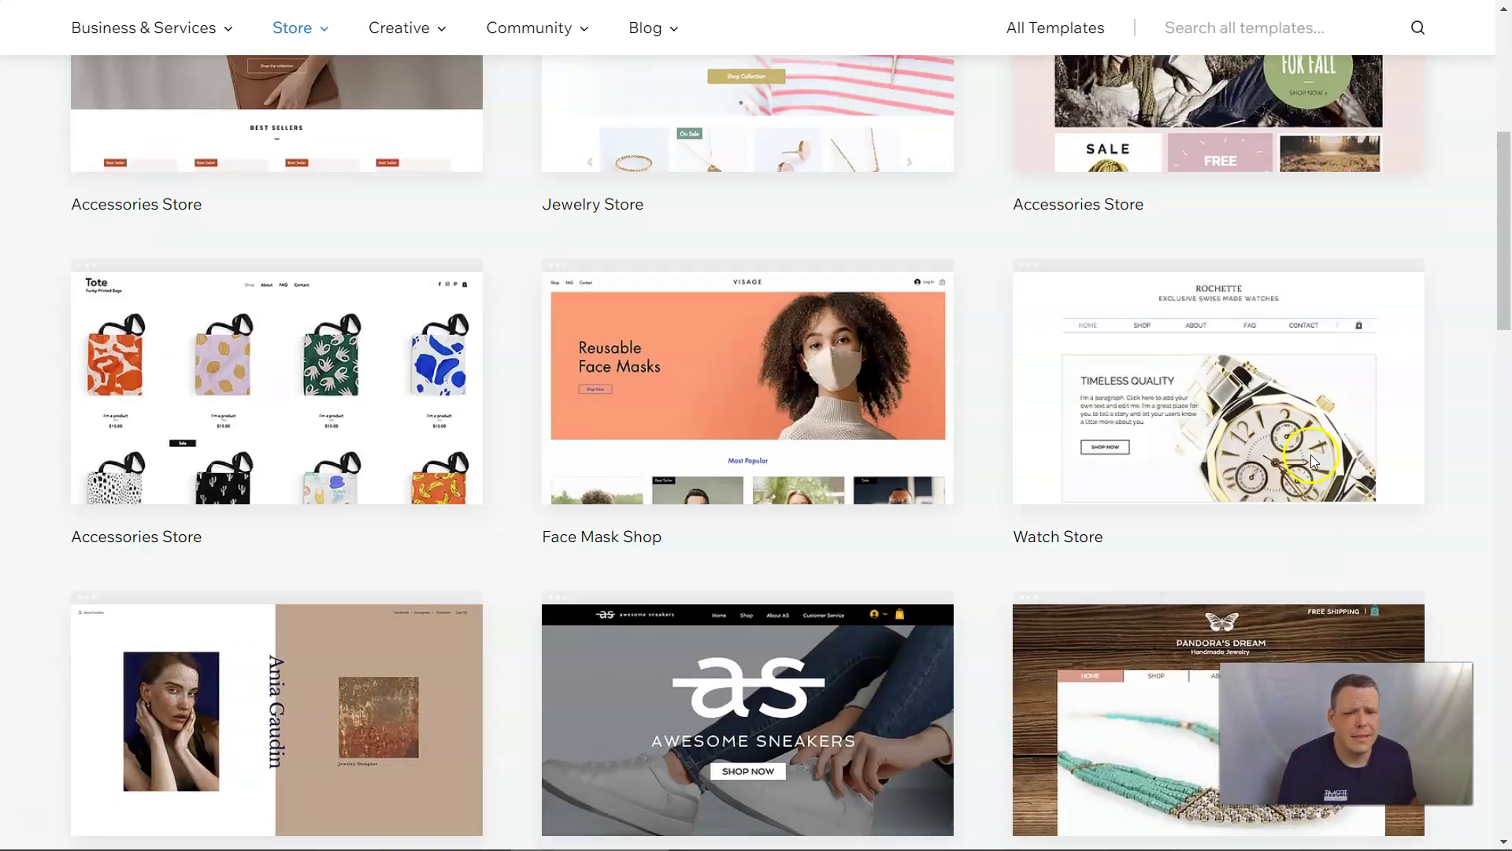
pyautogui.click(1227, 433)
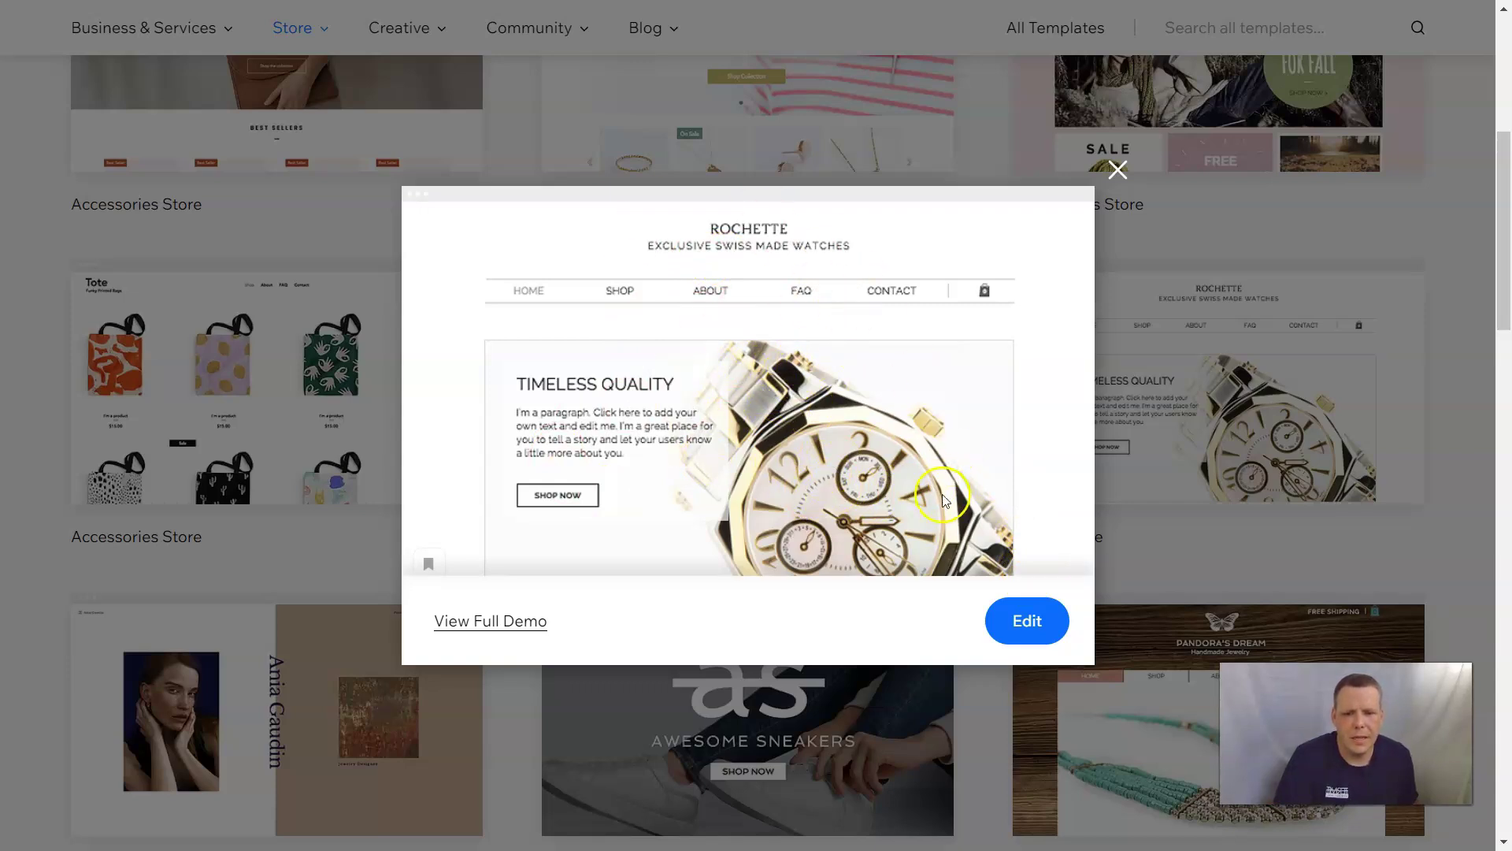
# Start editing the Rochette template and scroll its loaded home page
pyautogui.click(1014, 619)
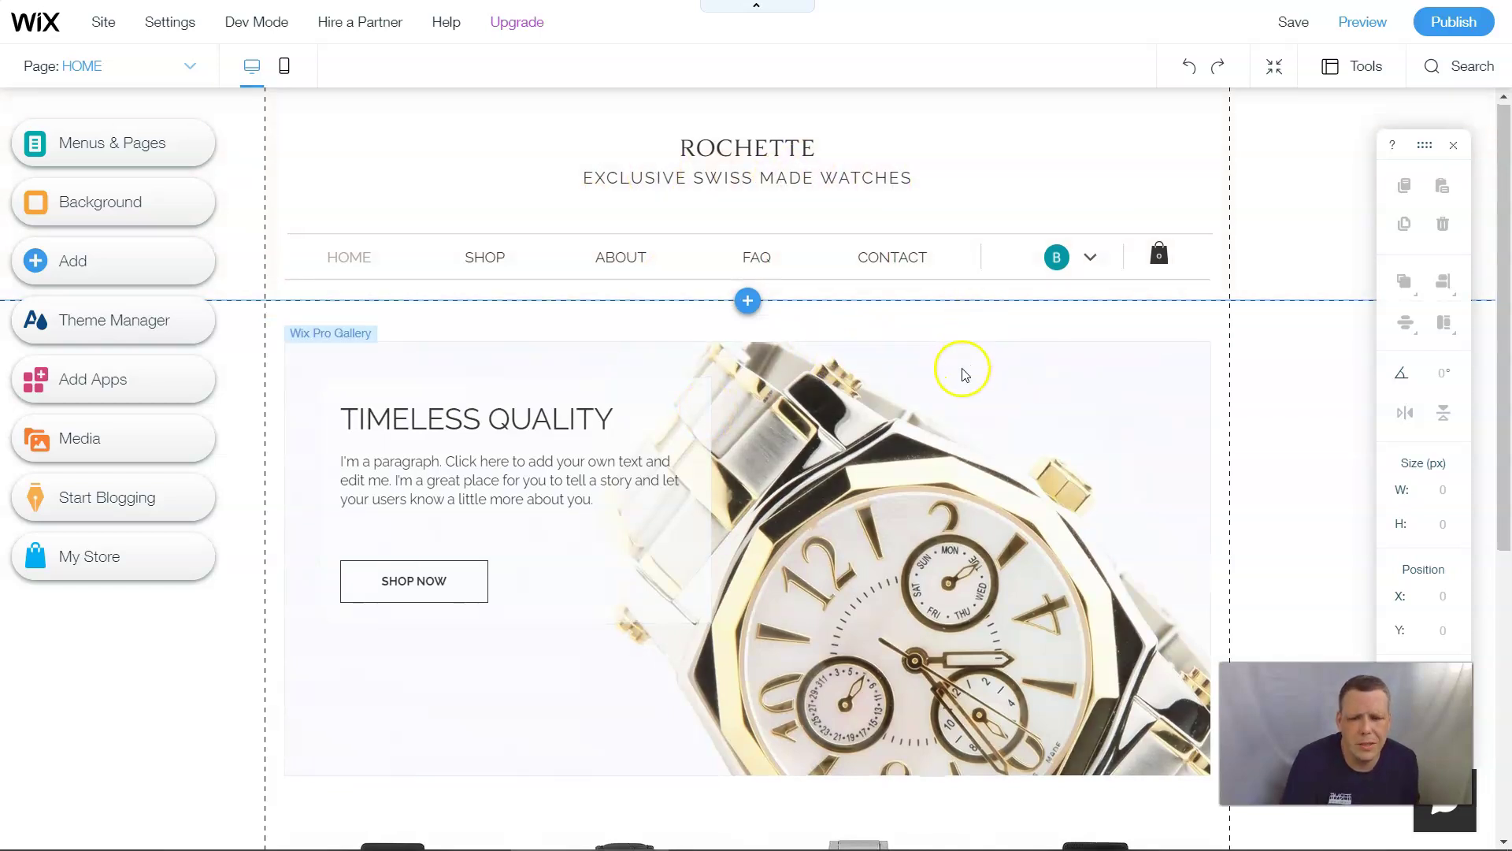
pyautogui.scroll(-6, 962, 374)
pyautogui.scroll(1, 937, 359)
pyautogui.scroll(5, 905, 346)
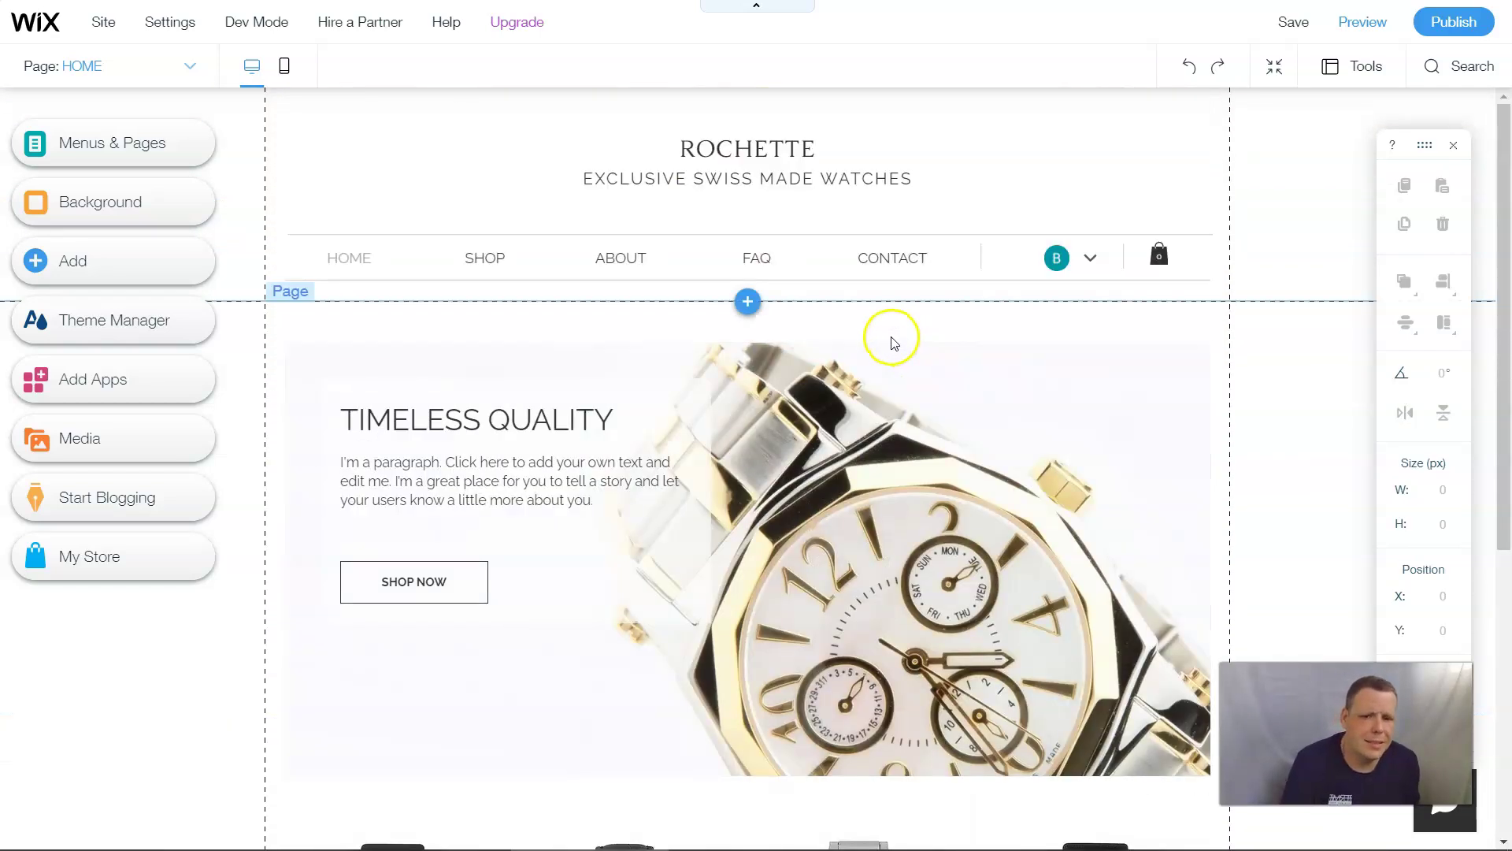
# Format the ROCHETTE heading at font size 39, bold and italic
pyautogui.click(781, 158)
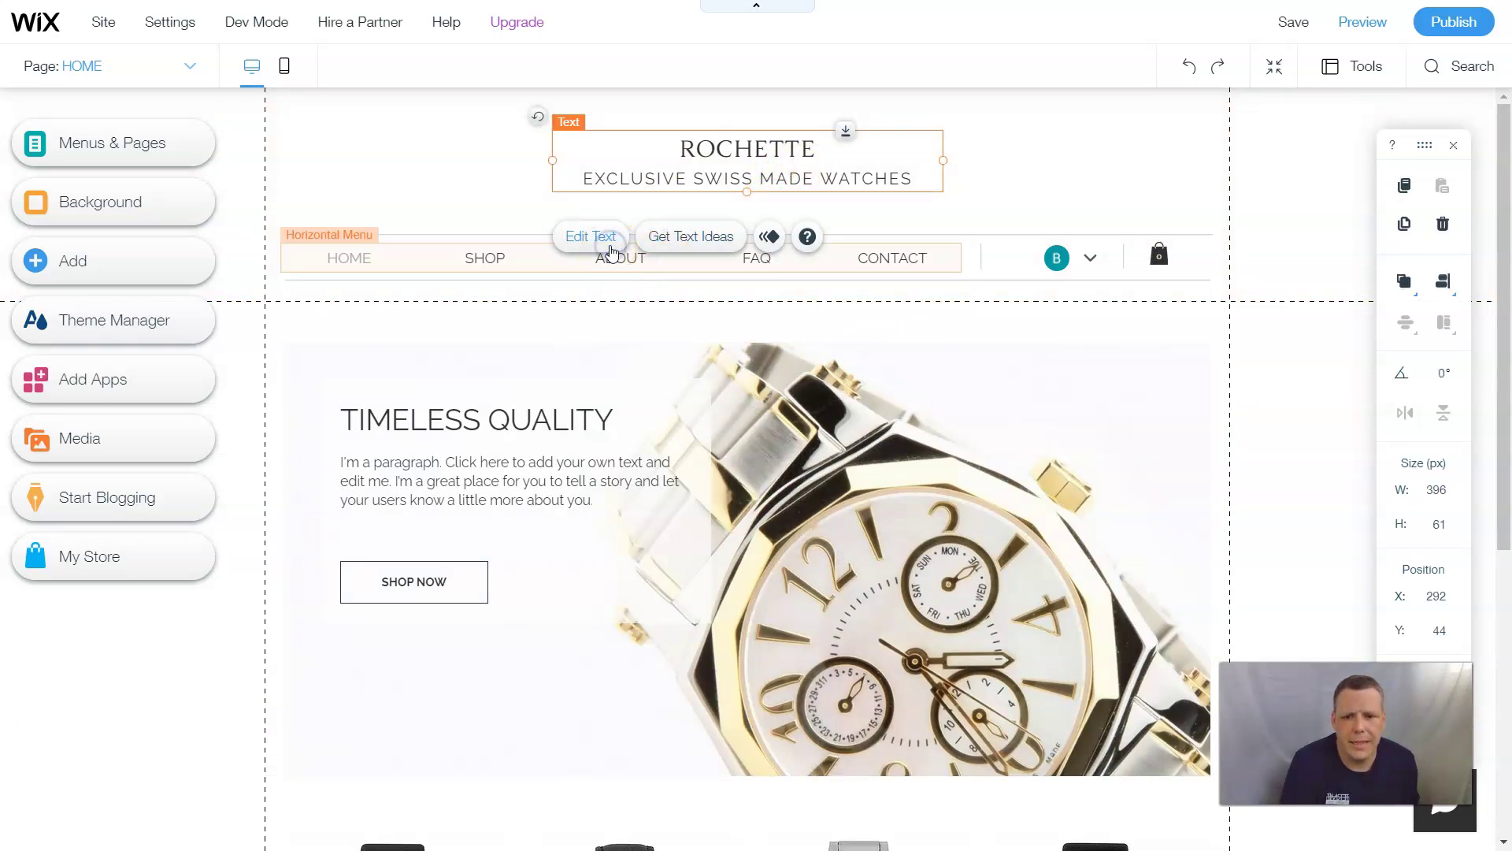
pyautogui.click(611, 237)
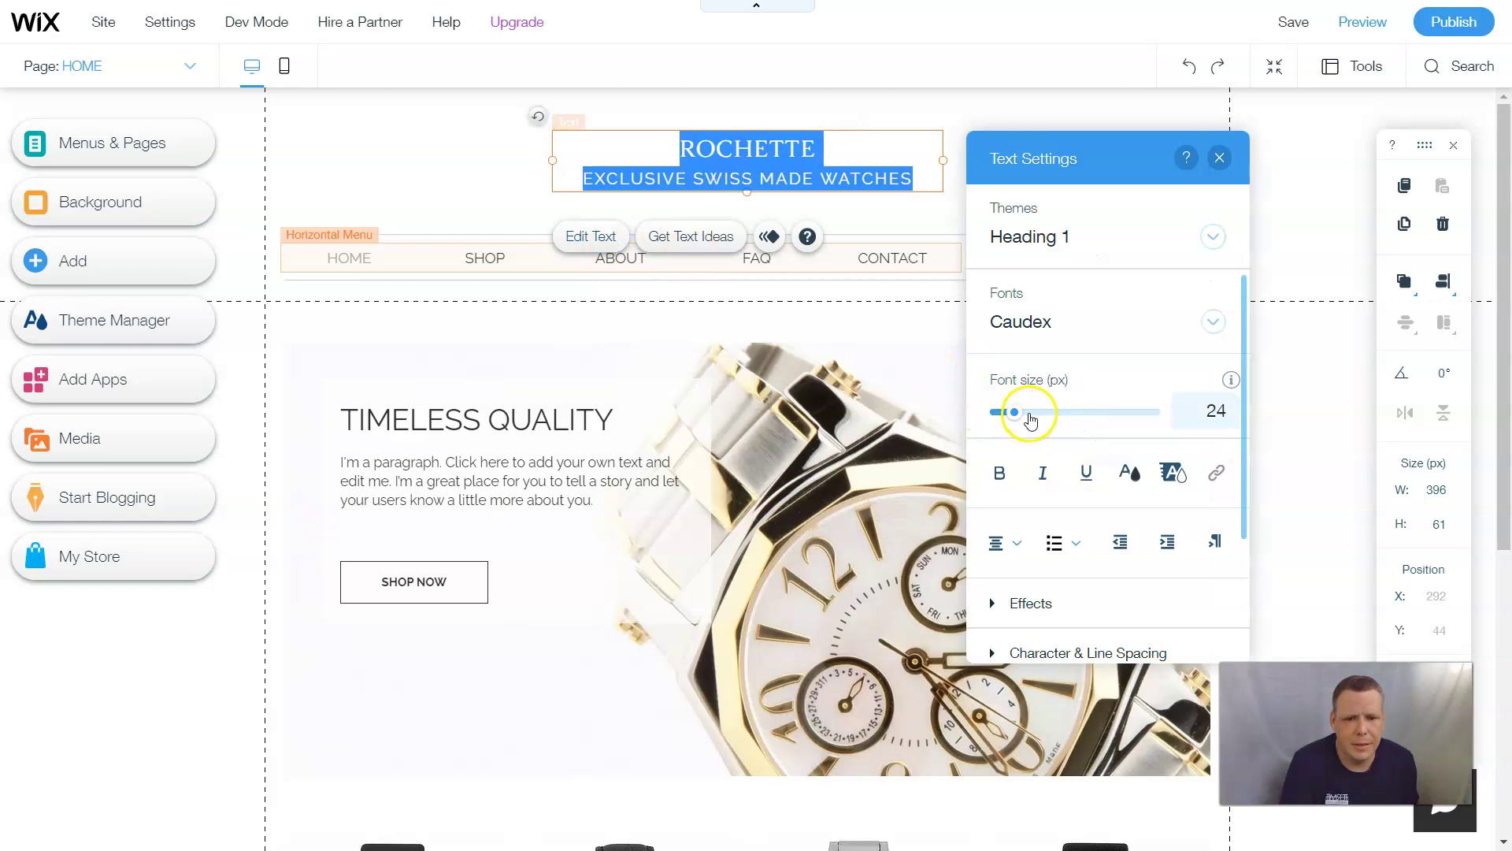
pyautogui.moveTo(1031, 422); pyautogui.dragTo(1034, 415)
pyautogui.click(1000, 473)
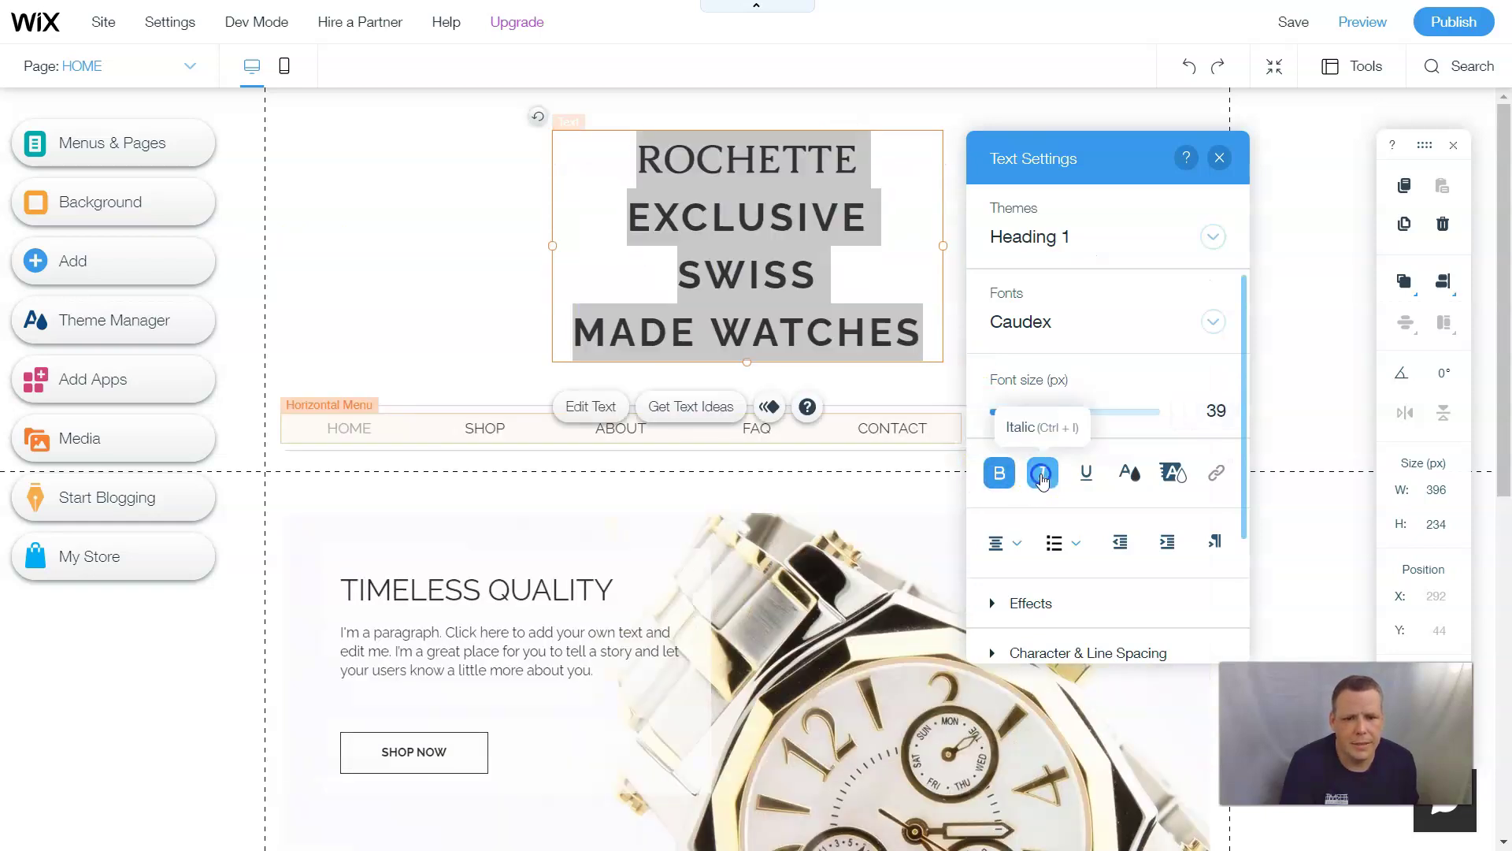
pyautogui.click(1041, 473)
pyautogui.click(1219, 158)
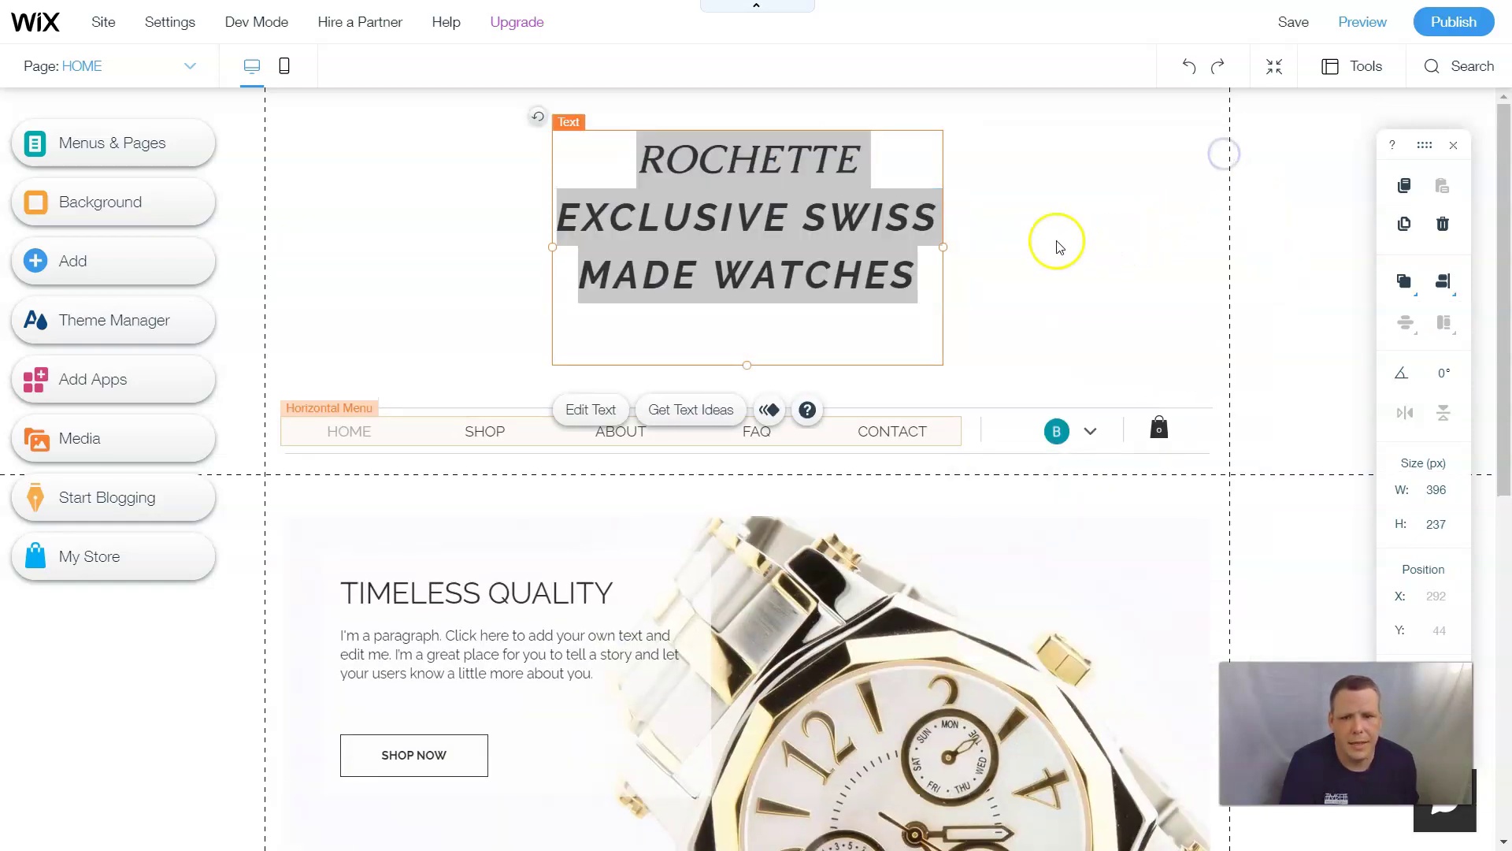
# Widen the heading box on both sides so the tagline fits one line
pyautogui.moveTo(943, 216); pyautogui.dragTo(1133, 215)
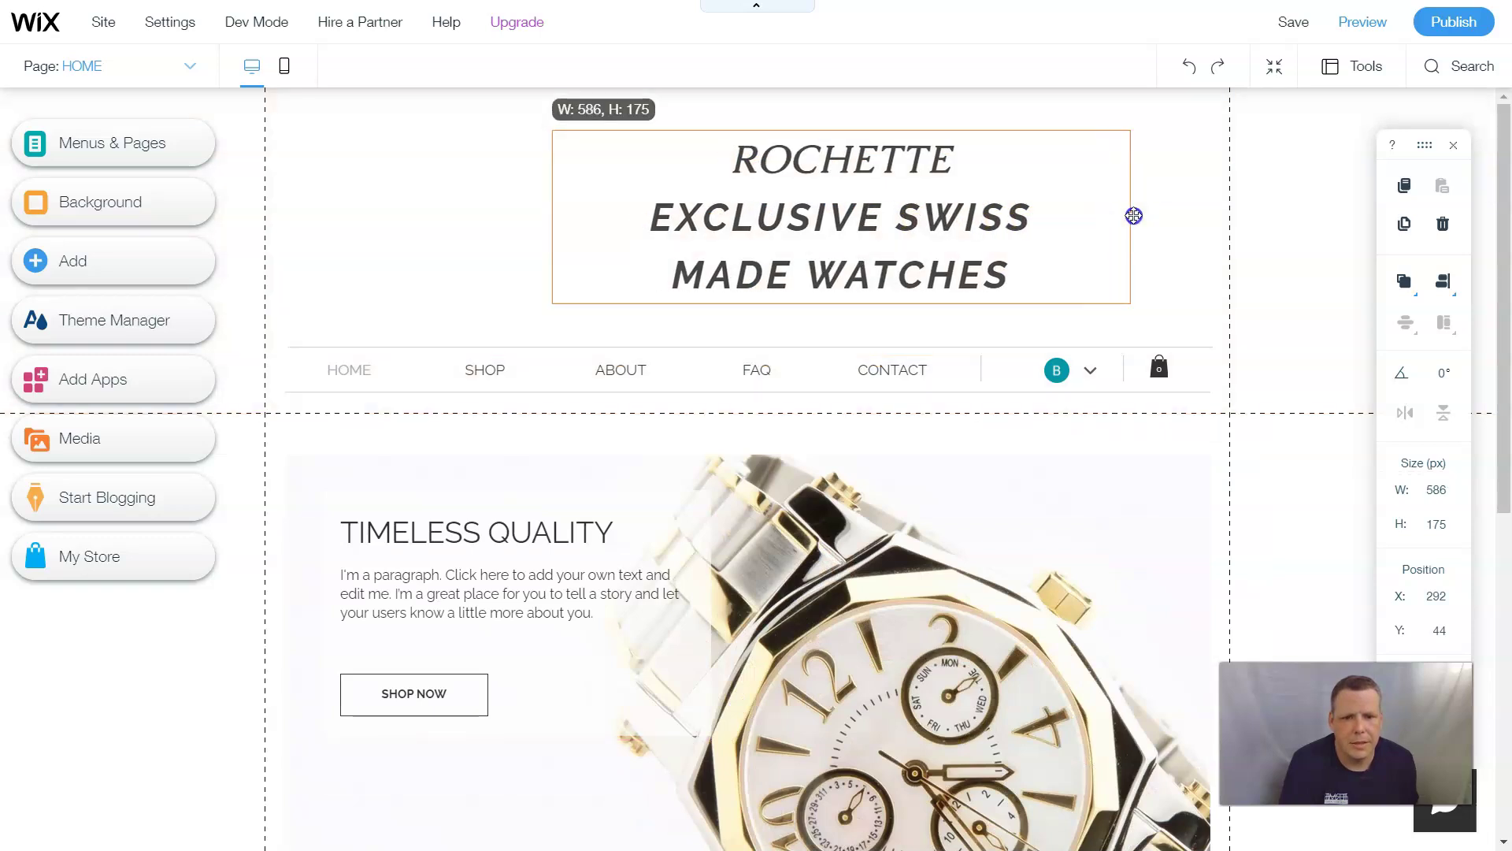
pyautogui.moveTo(551, 217)
pyautogui.mouseDown()
pyautogui.moveTo(277, 234)
pyautogui.moveTo(298, 232)
pyautogui.mouseUp()
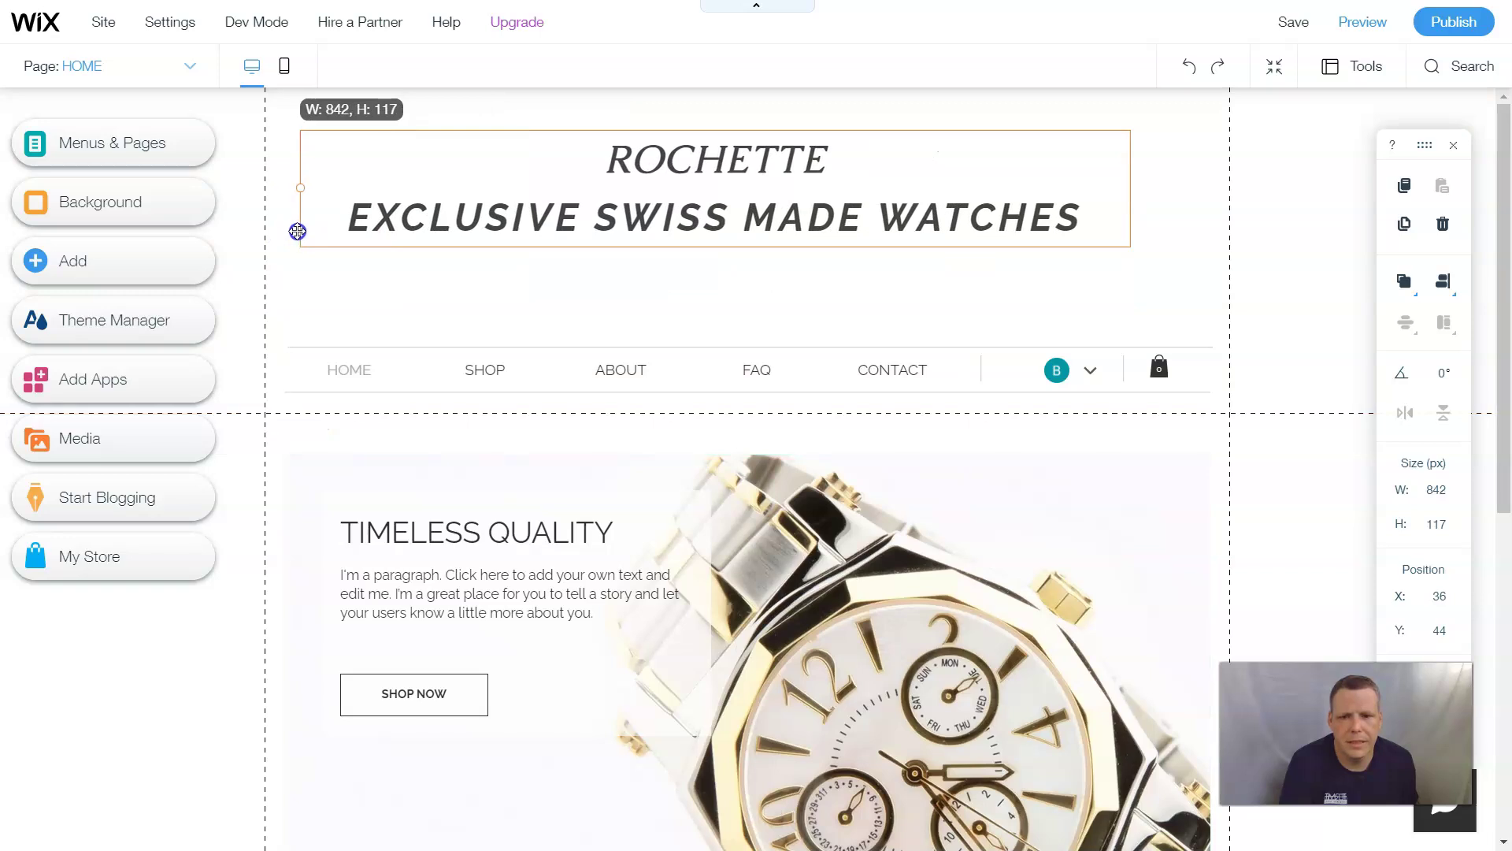
pyautogui.click(854, 299)
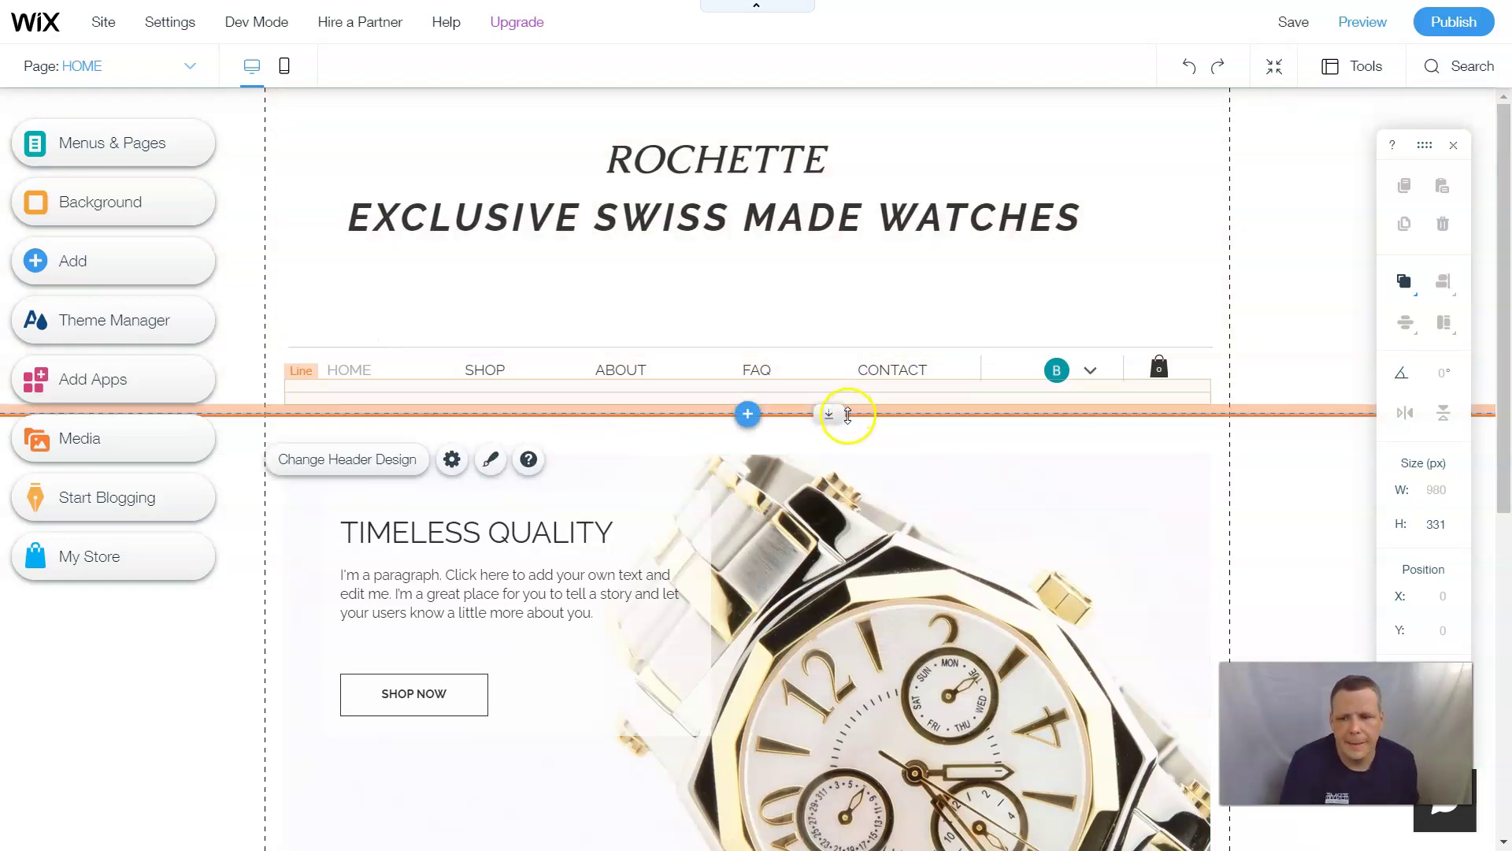
pyautogui.moveTo(747, 413)
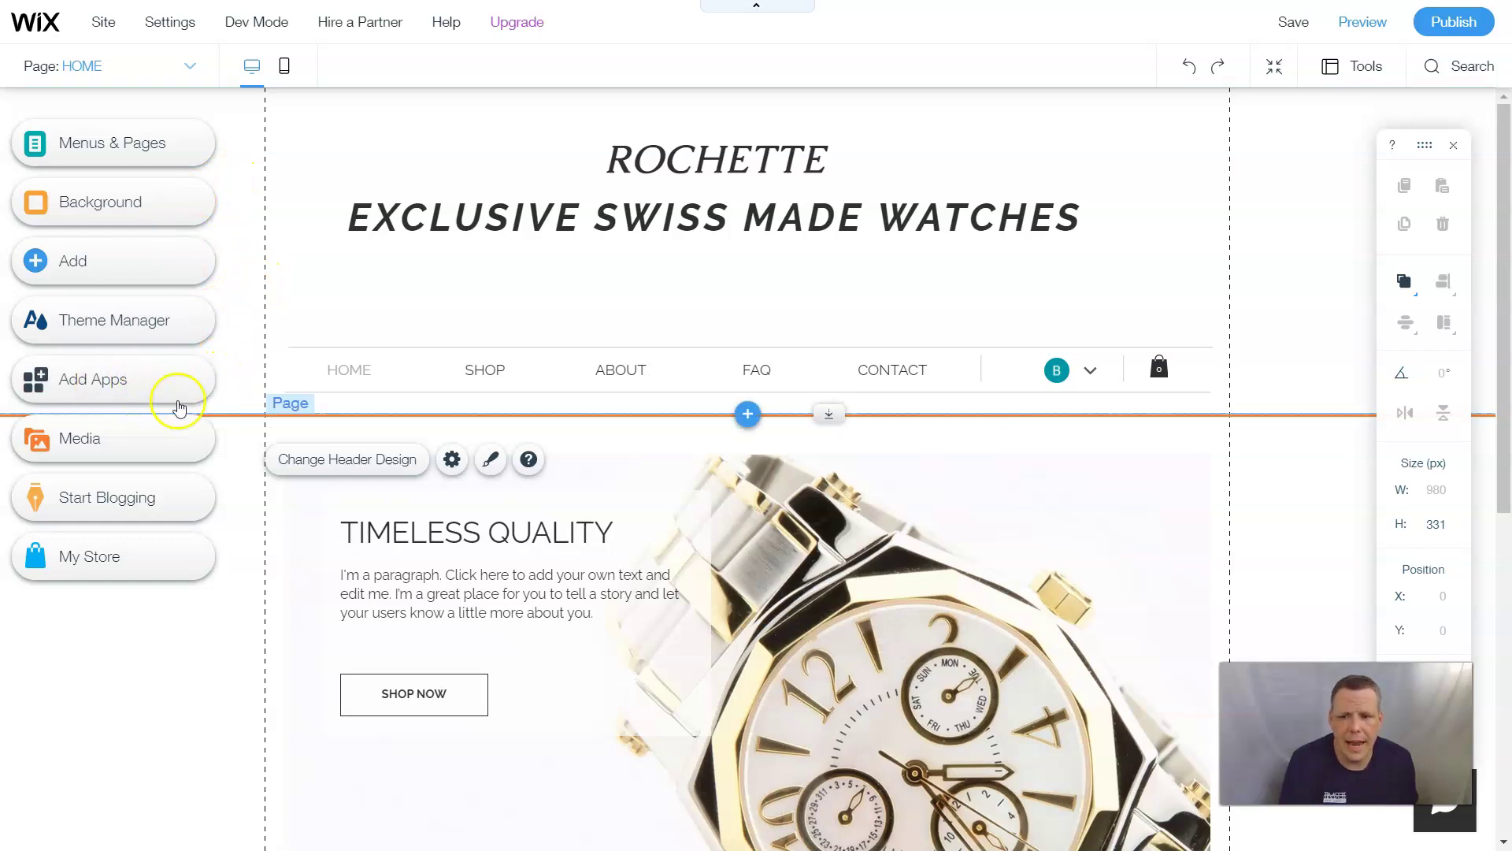
# Open the App Market from Add Apps and scroll its home page
pyautogui.click(147, 393)
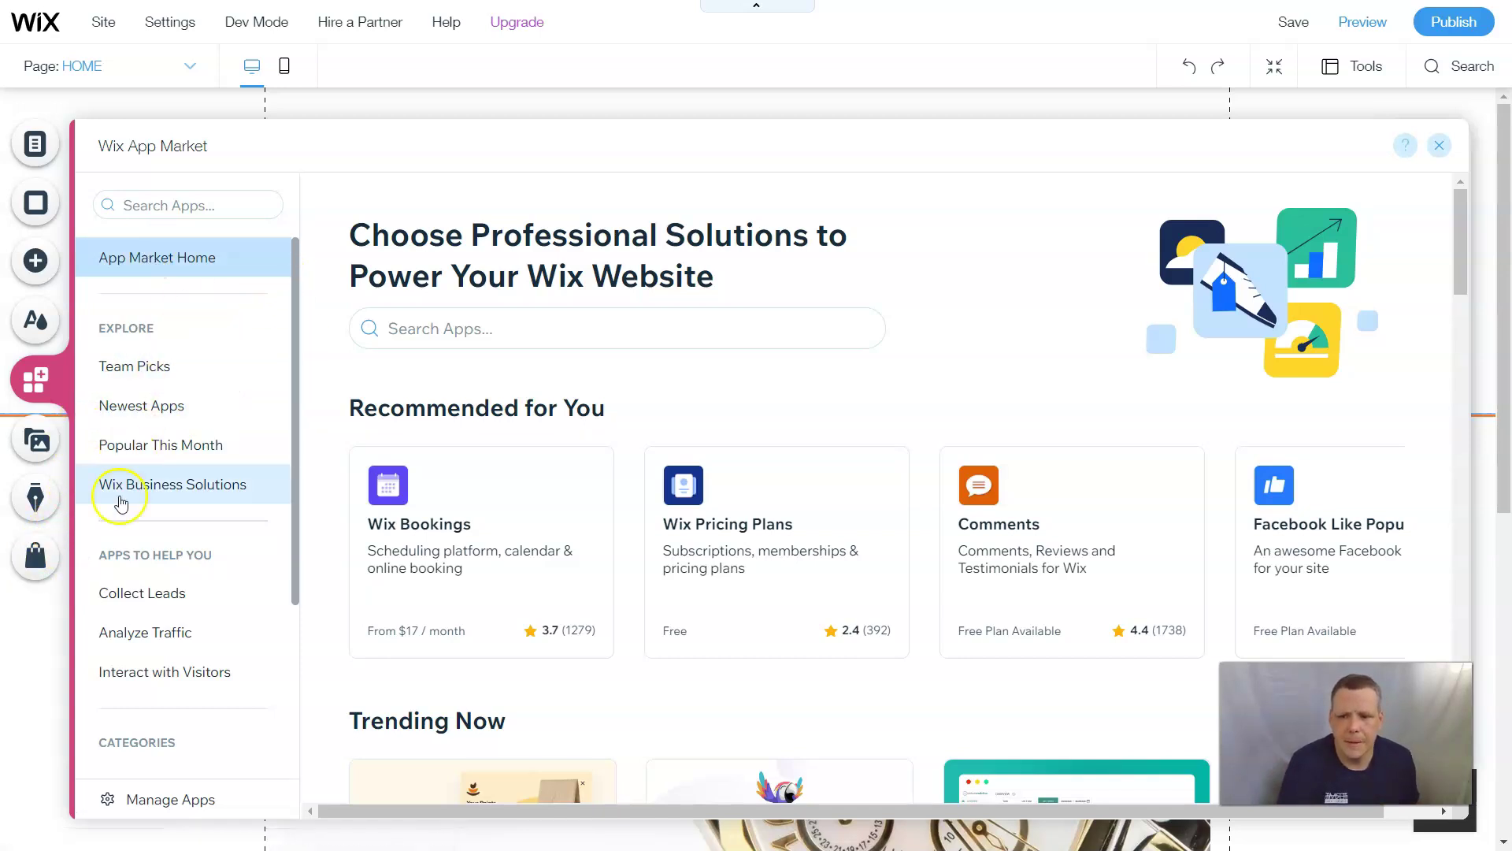
pyautogui.scroll(-4, 496, 343)
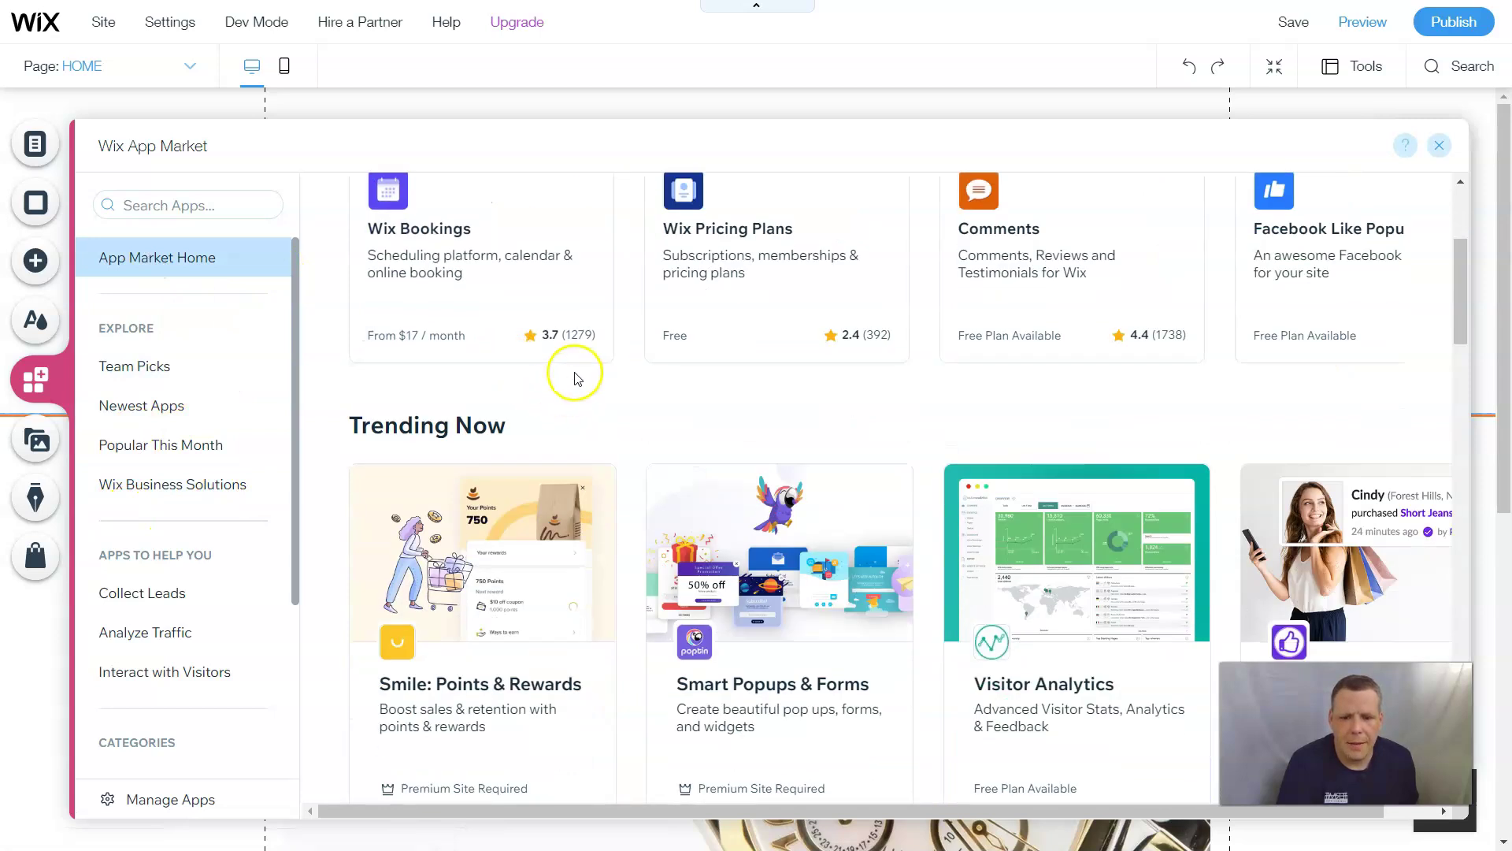
pyautogui.scroll(4, 575, 377)
pyautogui.scroll(-6, 575, 376)
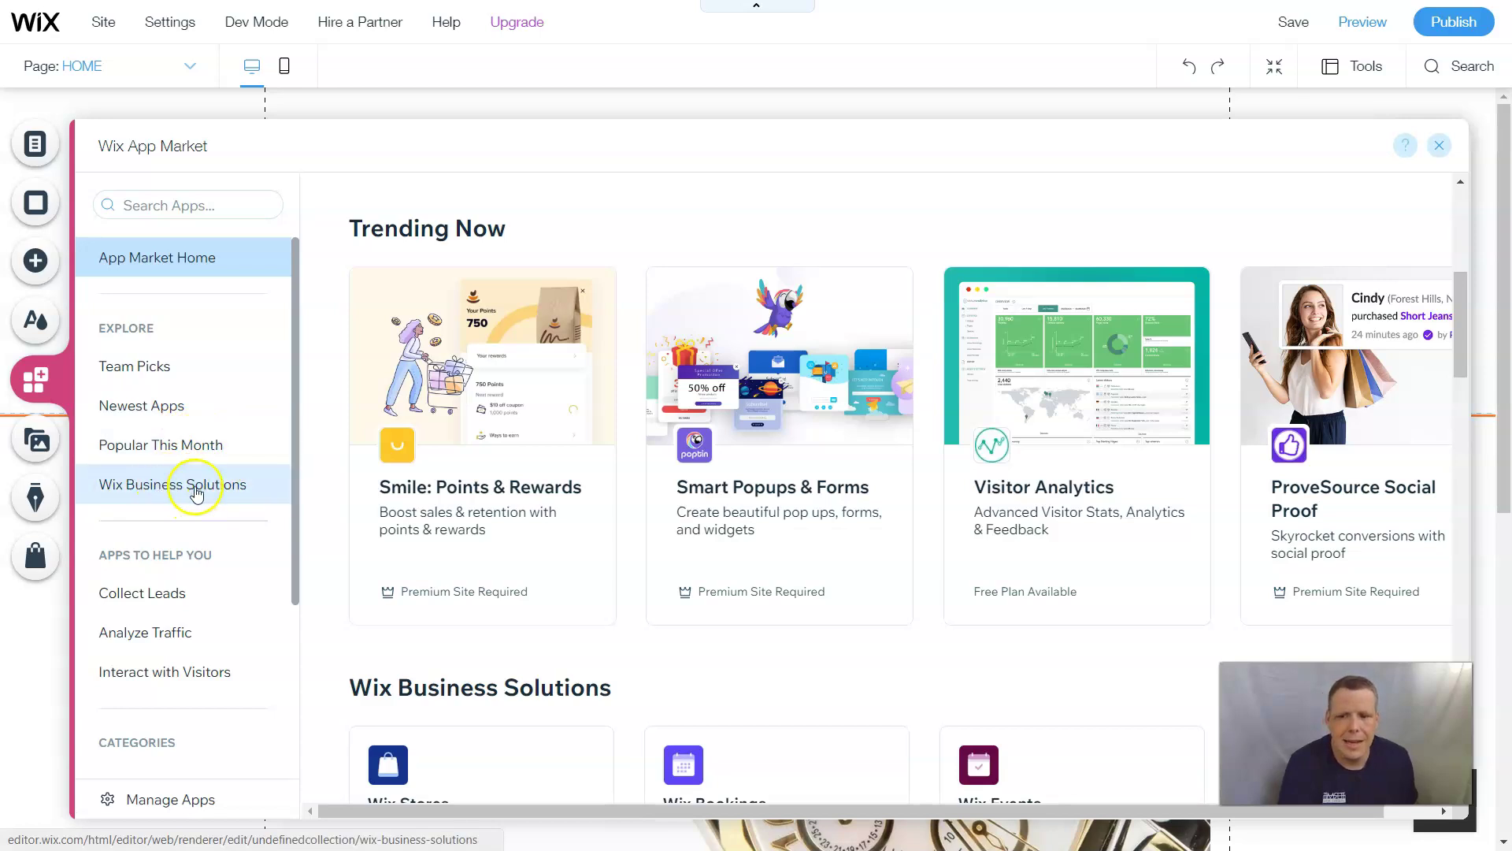
# List the 14 Wix Business Solutions apps and scroll through them
pyautogui.click(223, 488)
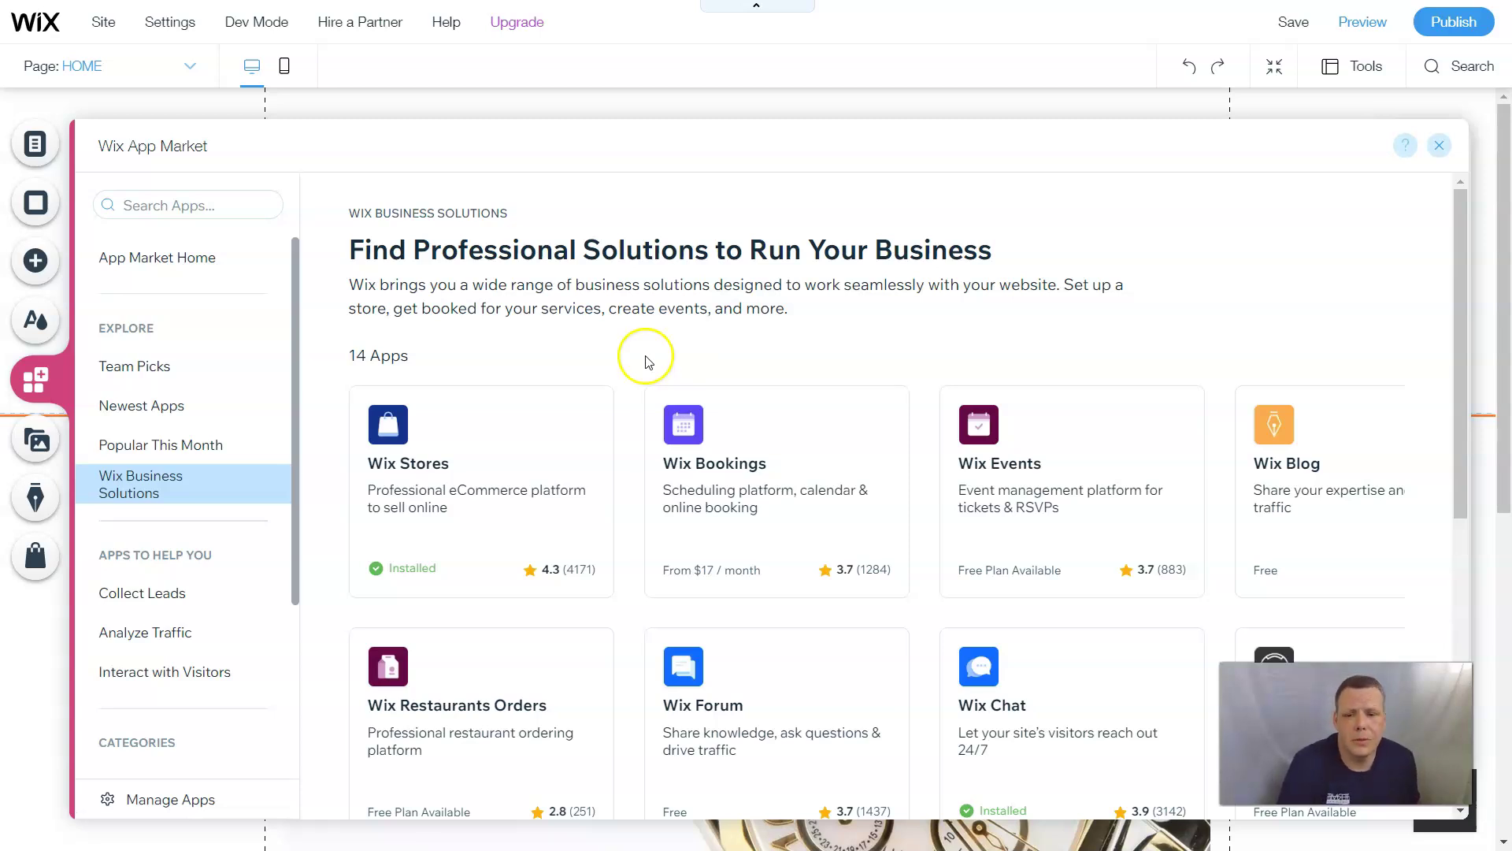
pyautogui.scroll(-1, 648, 360)
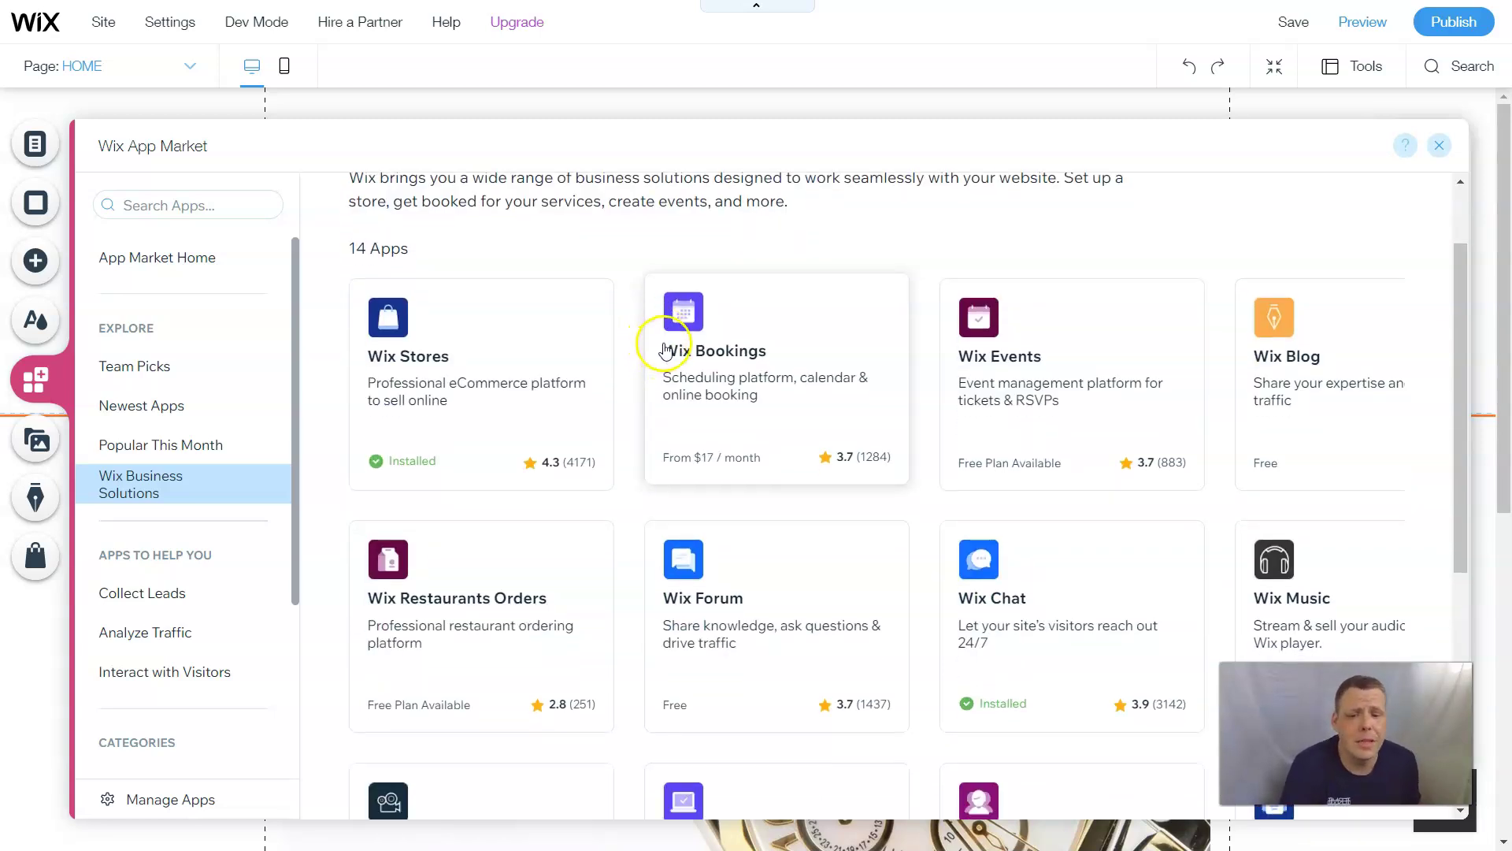
pyautogui.scroll(-2, 662, 352)
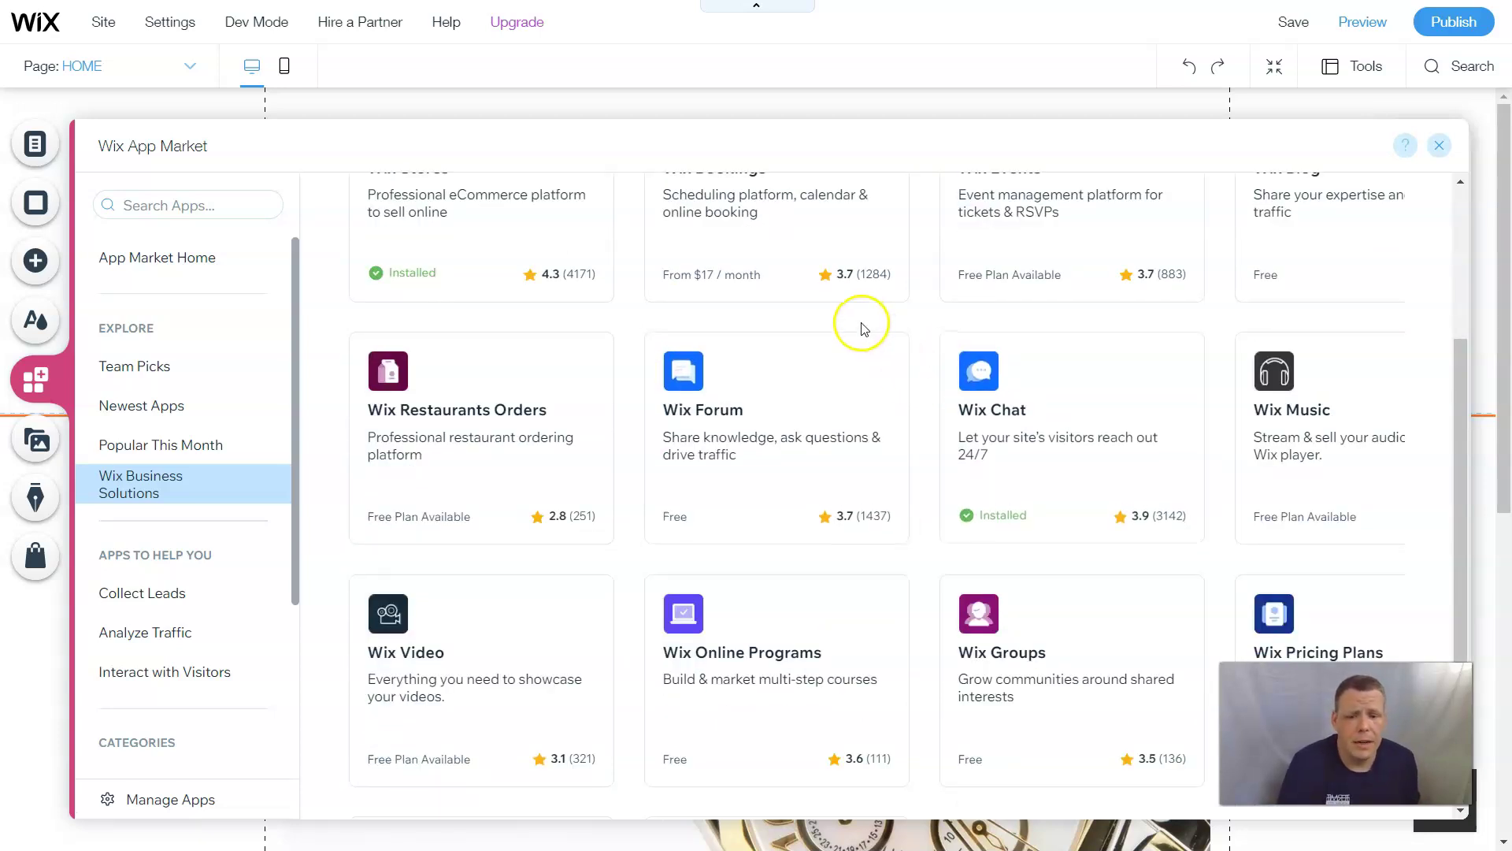
pyautogui.scroll(-3, 858, 338)
pyautogui.scroll(5, 847, 350)
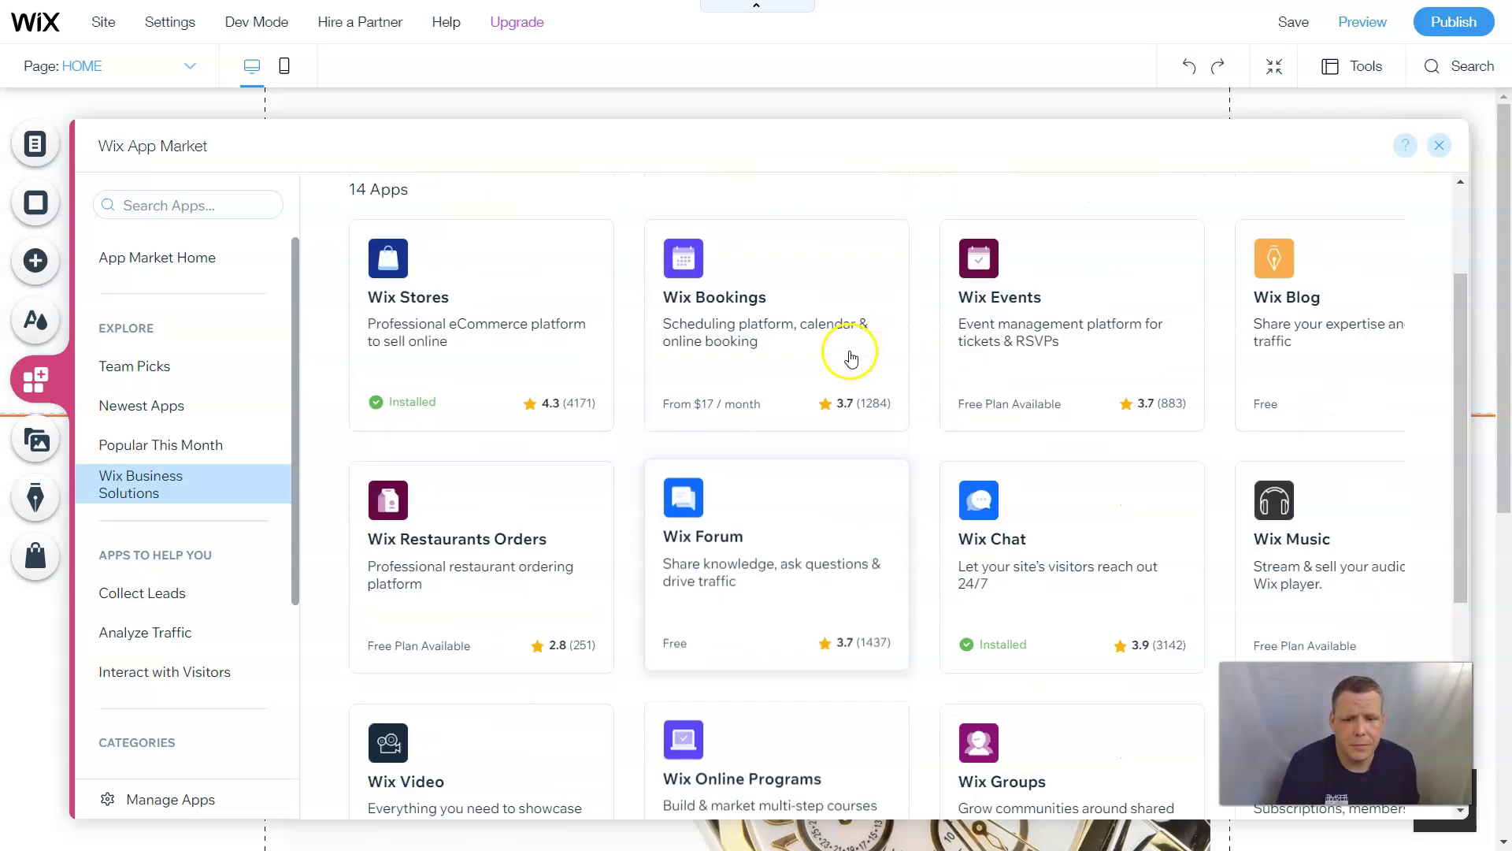
pyautogui.scroll(-4, 849, 361)
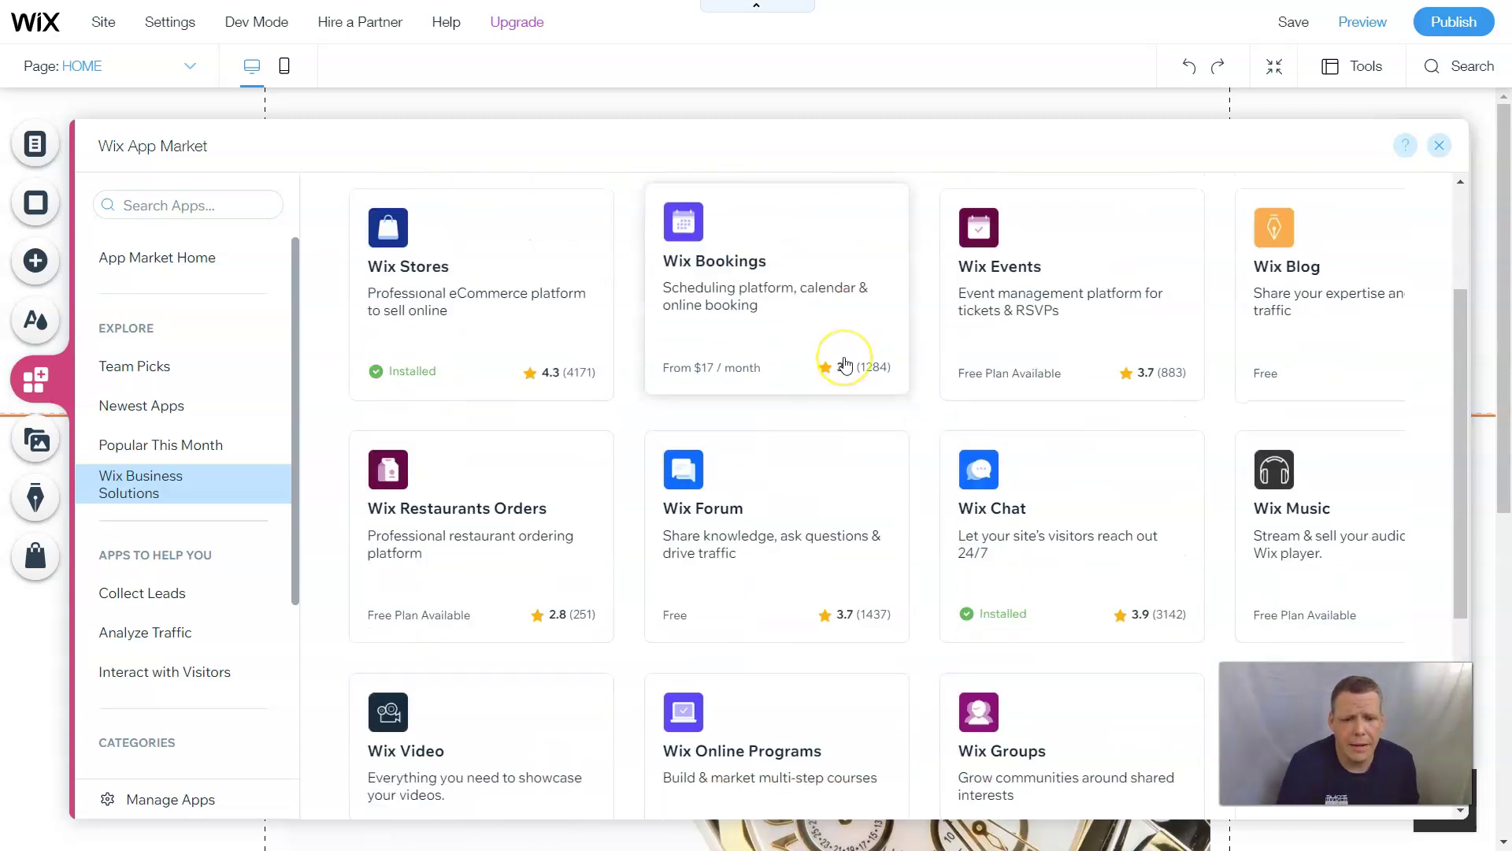
pyautogui.scroll(-1, 846, 365)
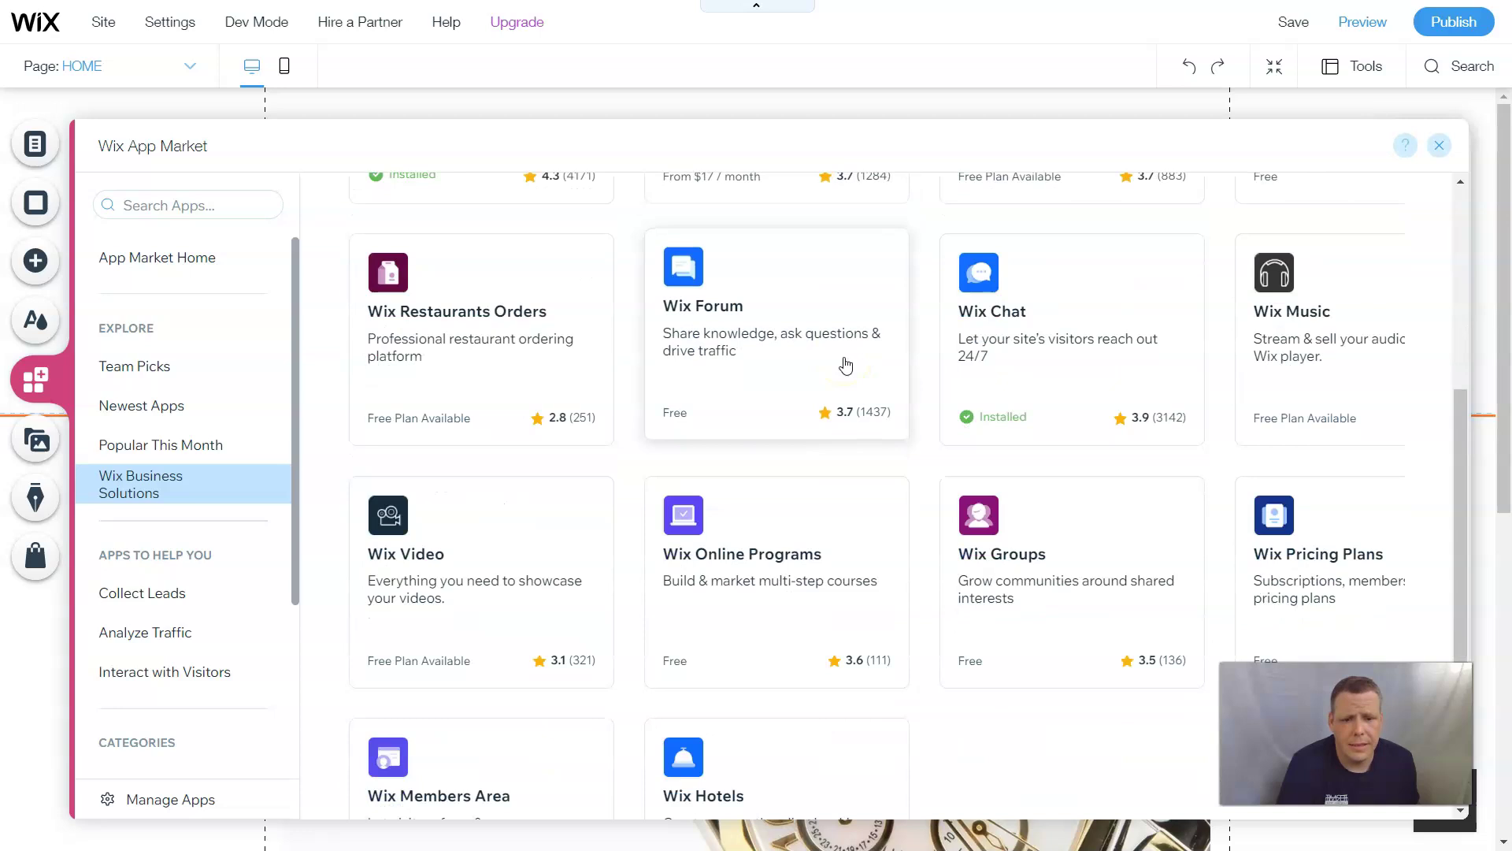
pyautogui.scroll(-1, 846, 365)
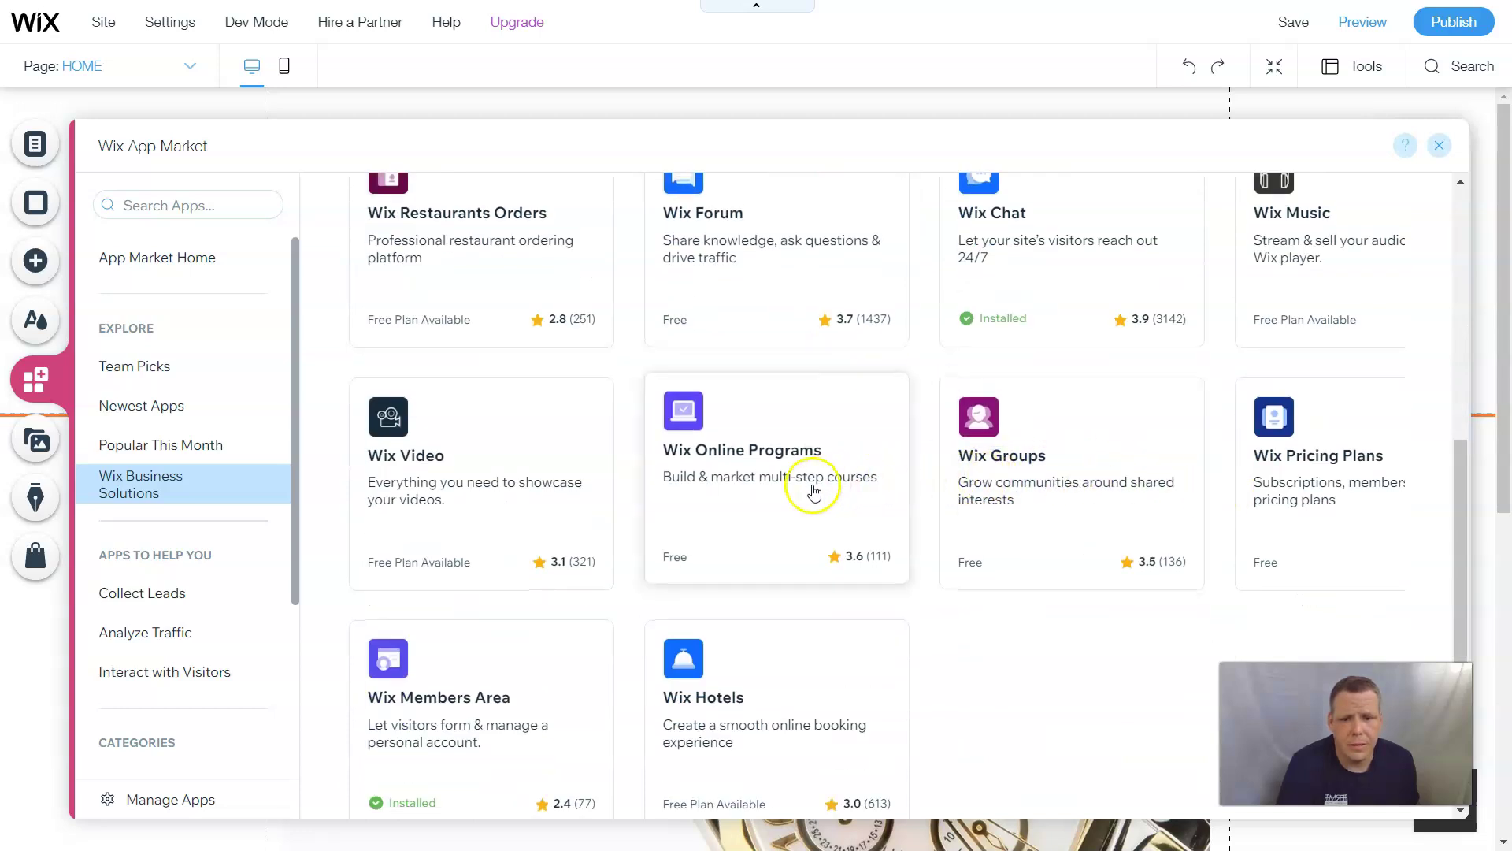
pyautogui.scroll(-1, 803, 519)
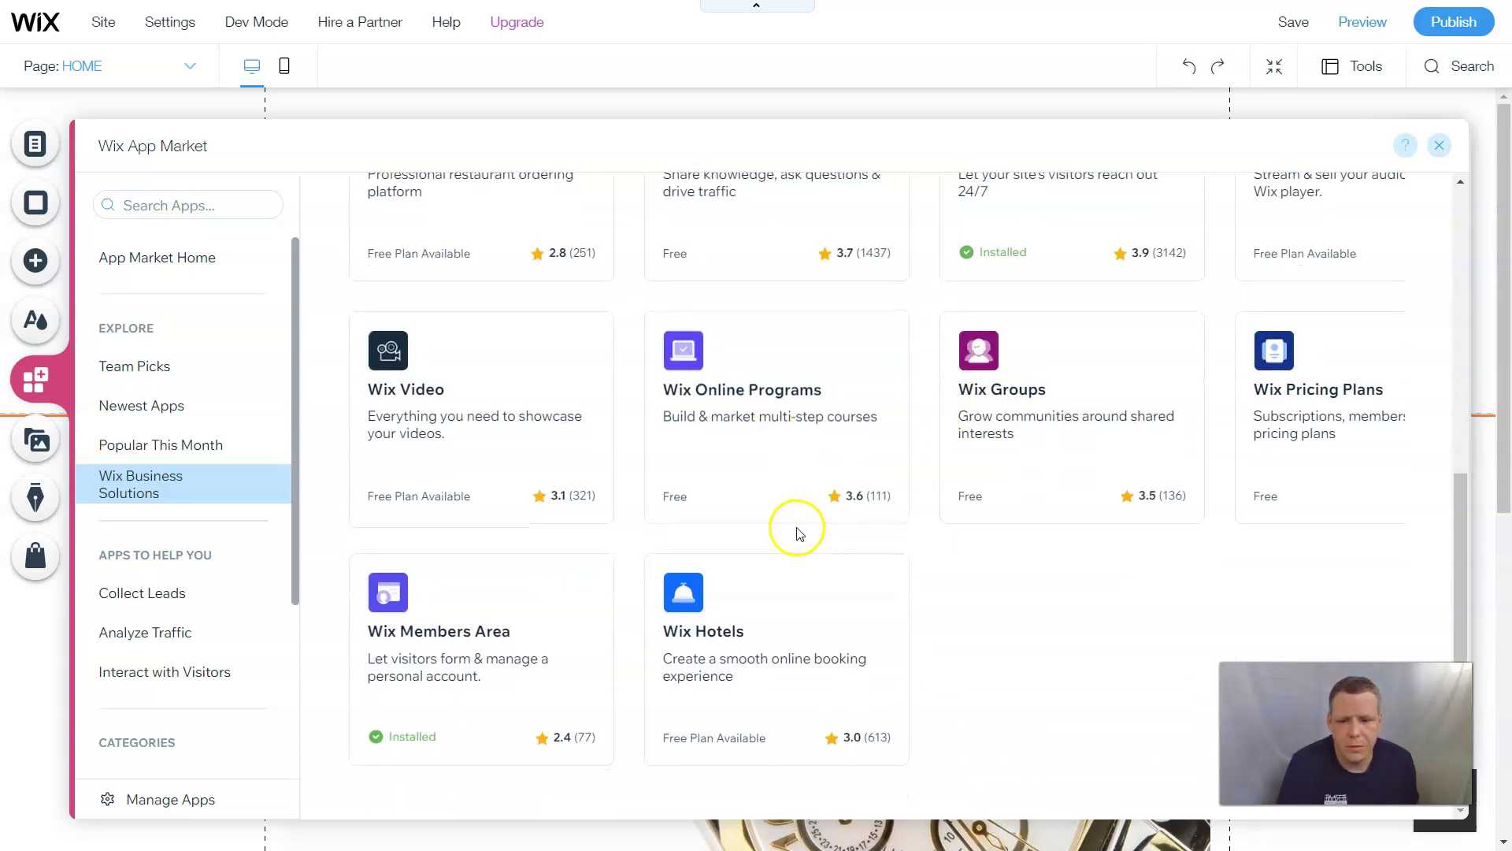
pyautogui.scroll(6, 799, 533)
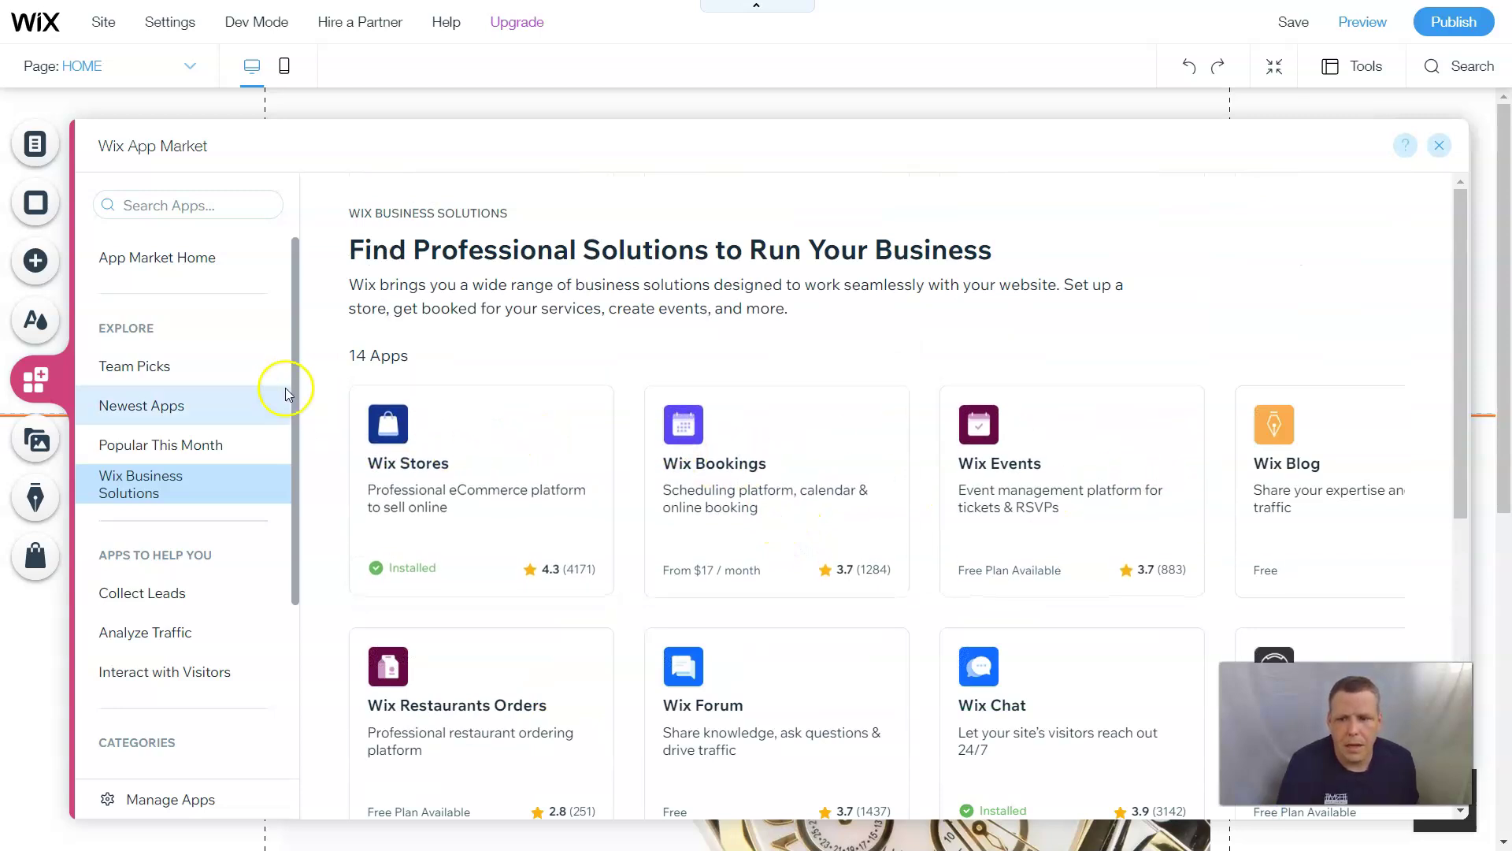
# Return to the App Market home and open the Sell Online category's 68 apps
pyautogui.click(178, 259)
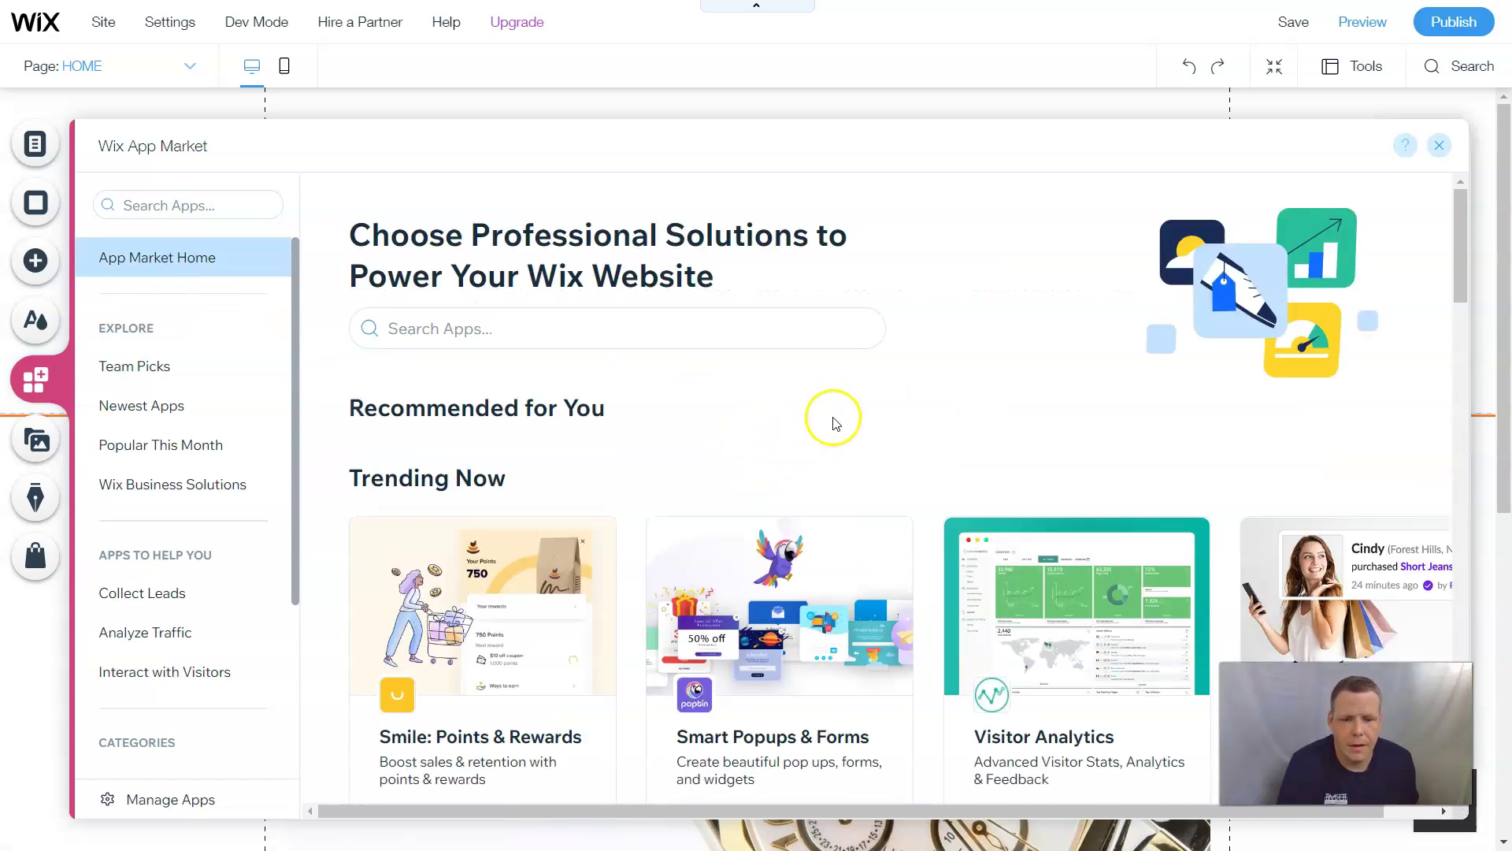
pyautogui.scroll(-3, 835, 423)
pyautogui.scroll(2, 824, 396)
pyautogui.scroll(1, 819, 394)
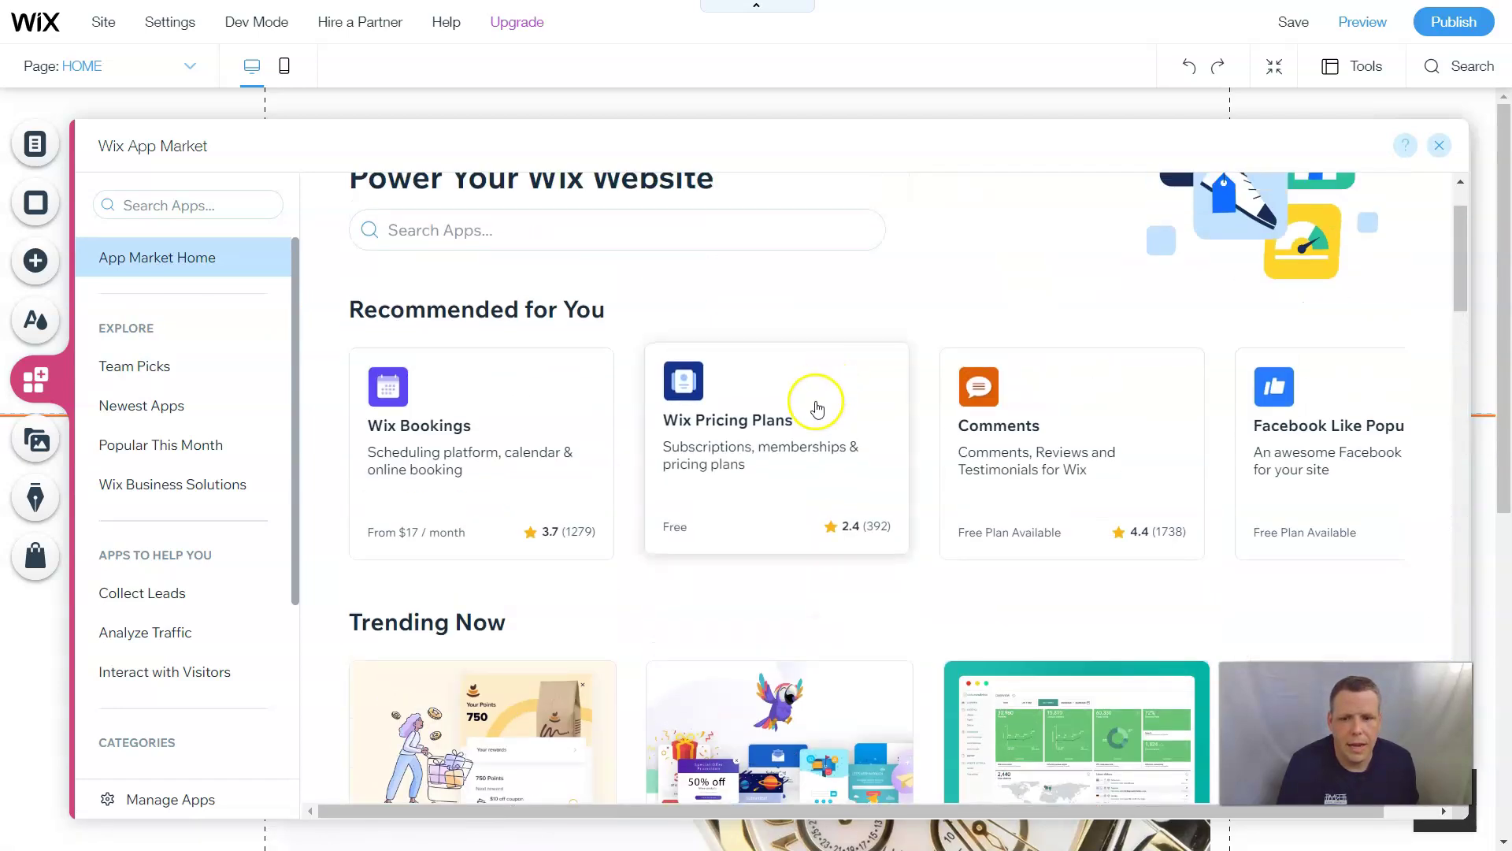
pyautogui.scroll(-5, 817, 408)
pyautogui.scroll(-5, 815, 409)
pyautogui.scroll(-1, 813, 411)
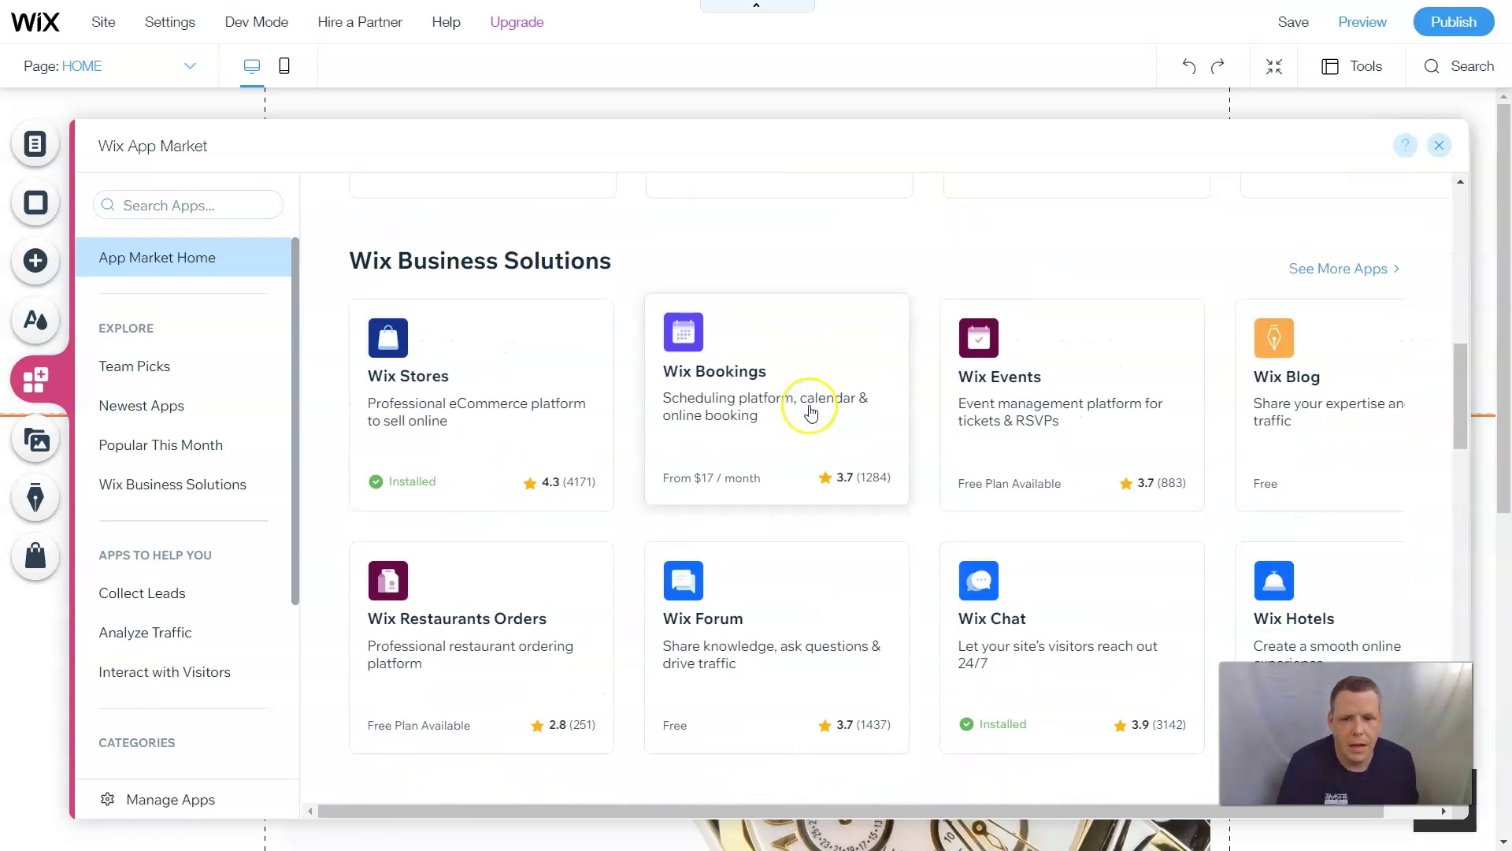
pyautogui.scroll(-5, 811, 411)
pyautogui.scroll(-4, 809, 418)
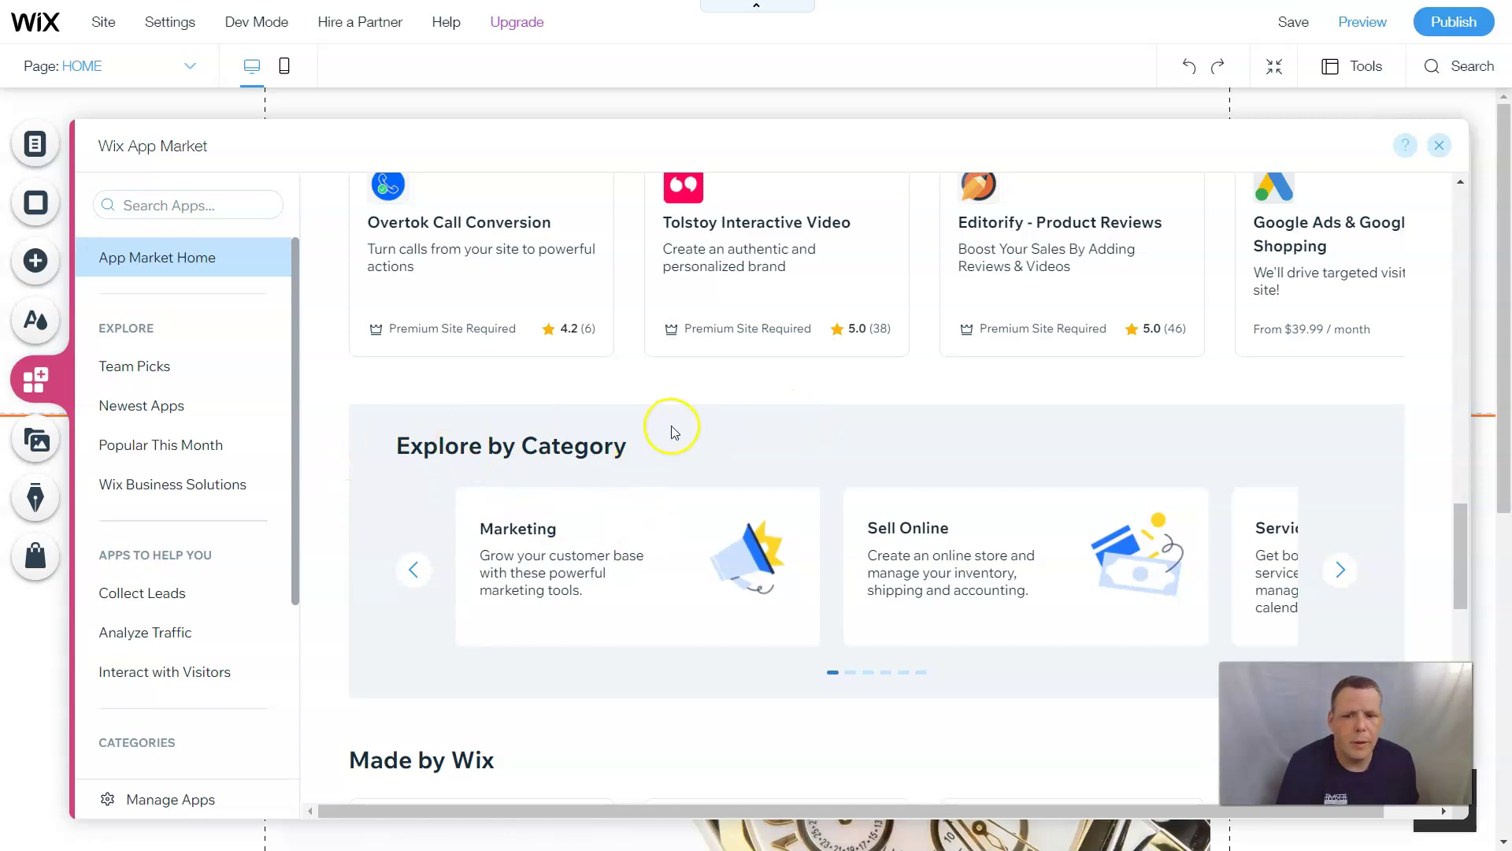
pyautogui.scroll(3, 788, 402)
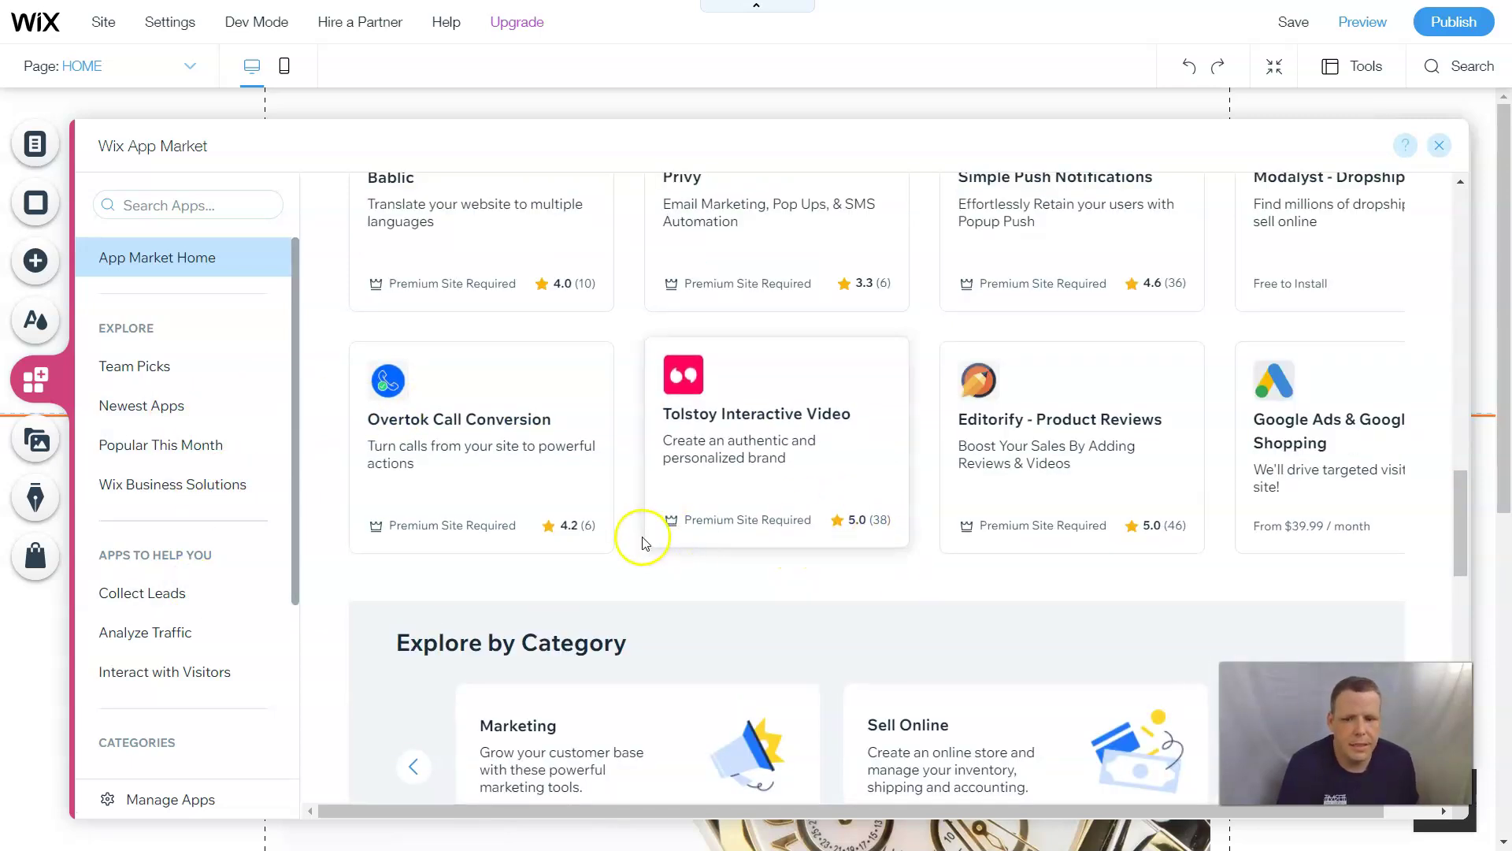
pyautogui.scroll(-3, 571, 487)
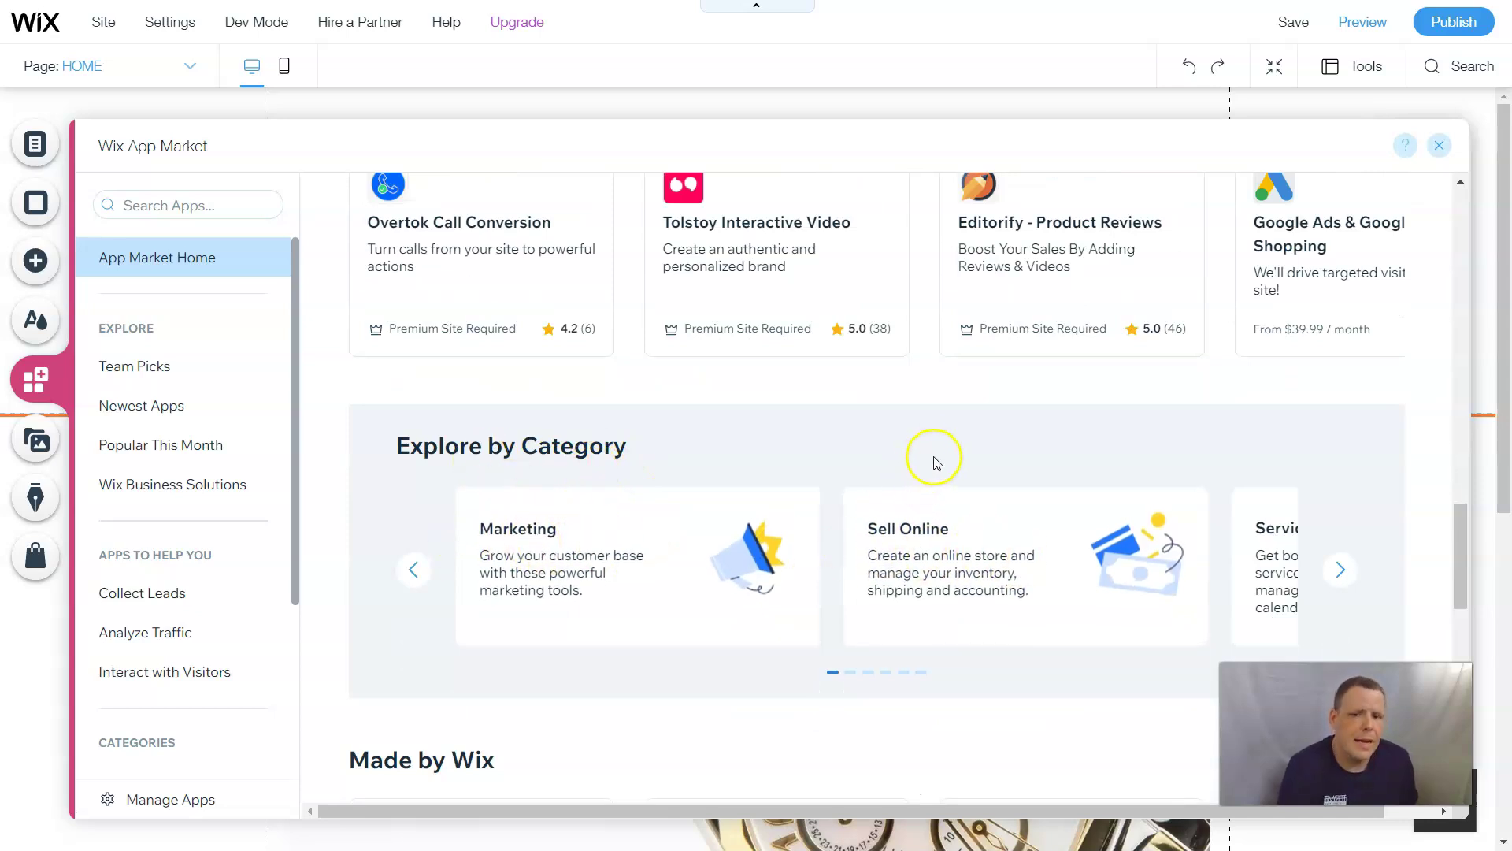
pyautogui.click(938, 533)
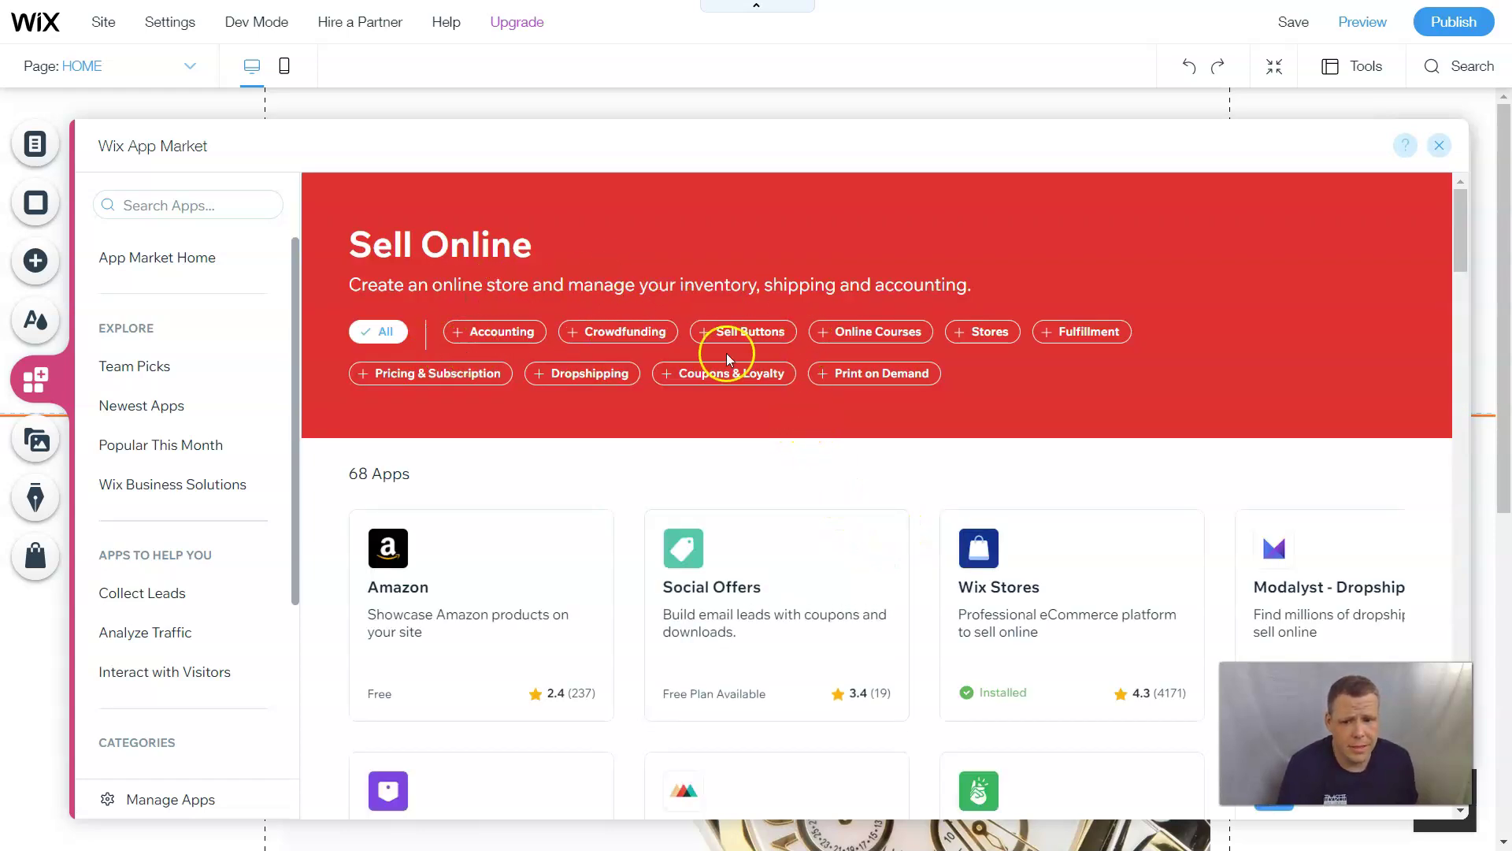
pyautogui.scroll(-3, 1029, 414)
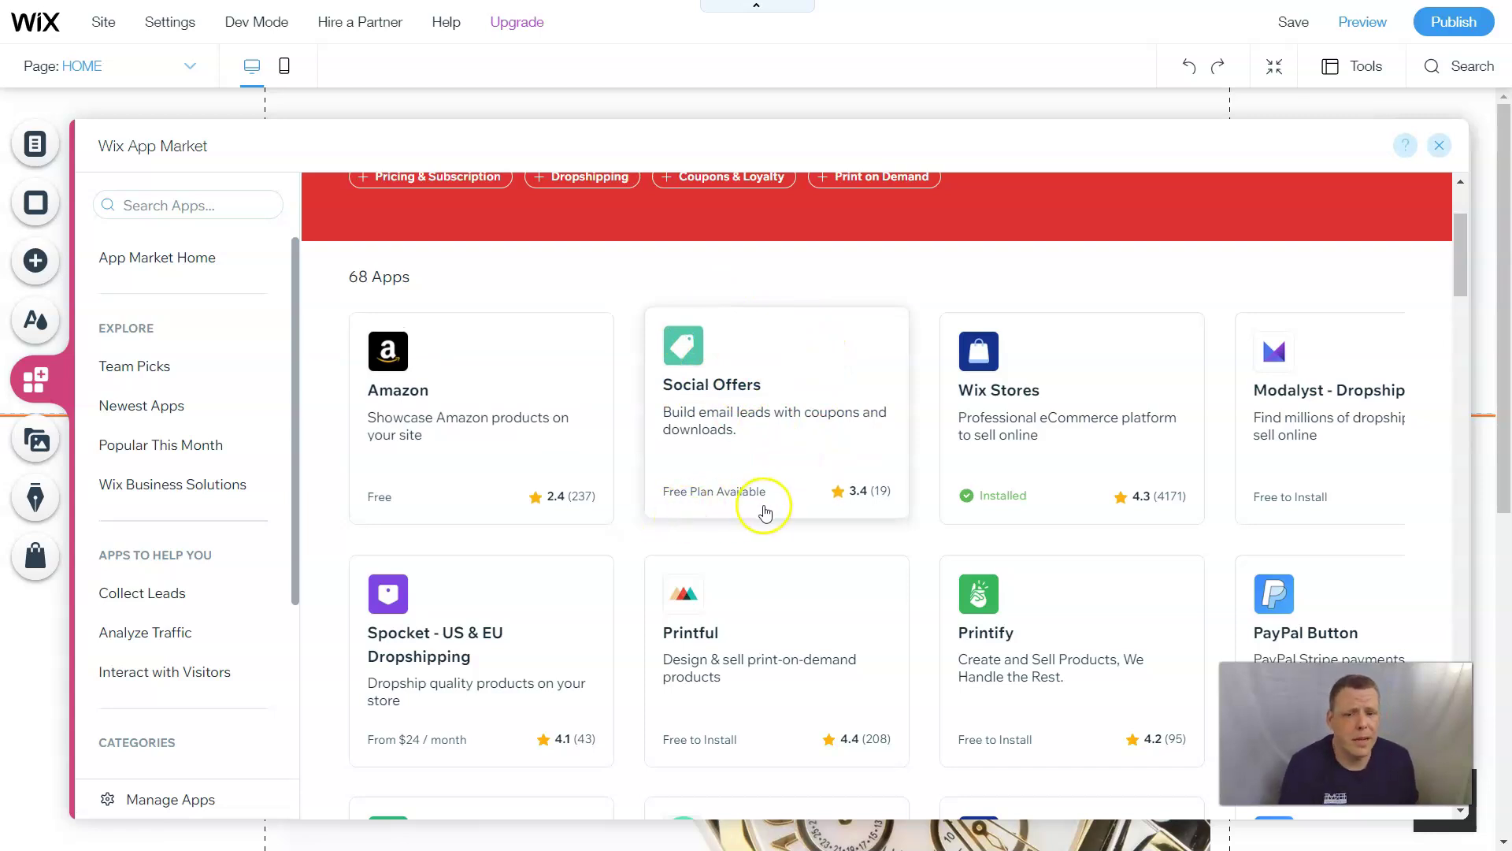
# Add the Social Offers app to the site, accepting its permissions
pyautogui.click(750, 390)
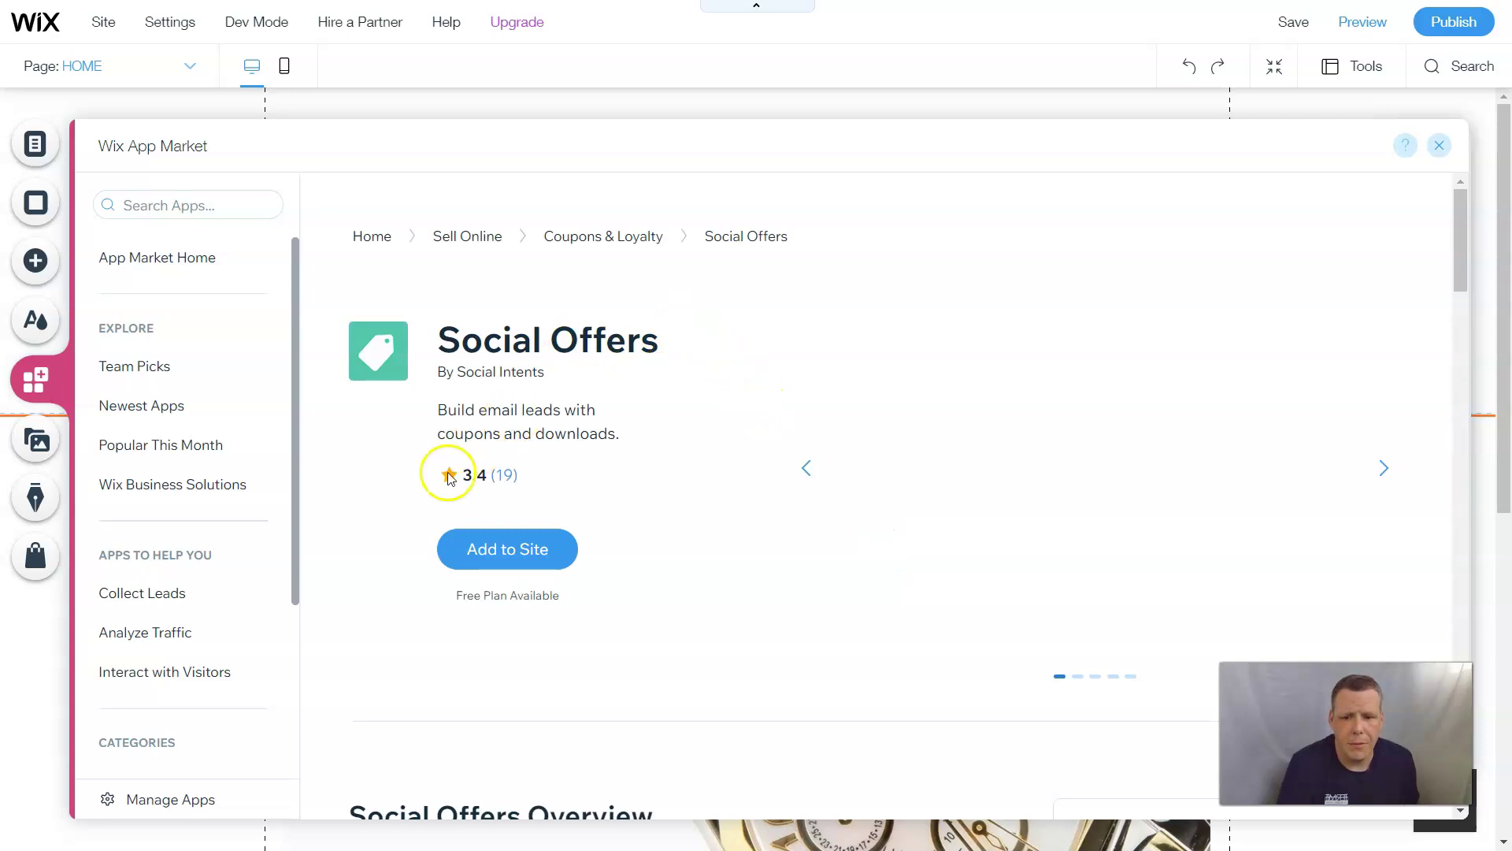
pyautogui.click(515, 537)
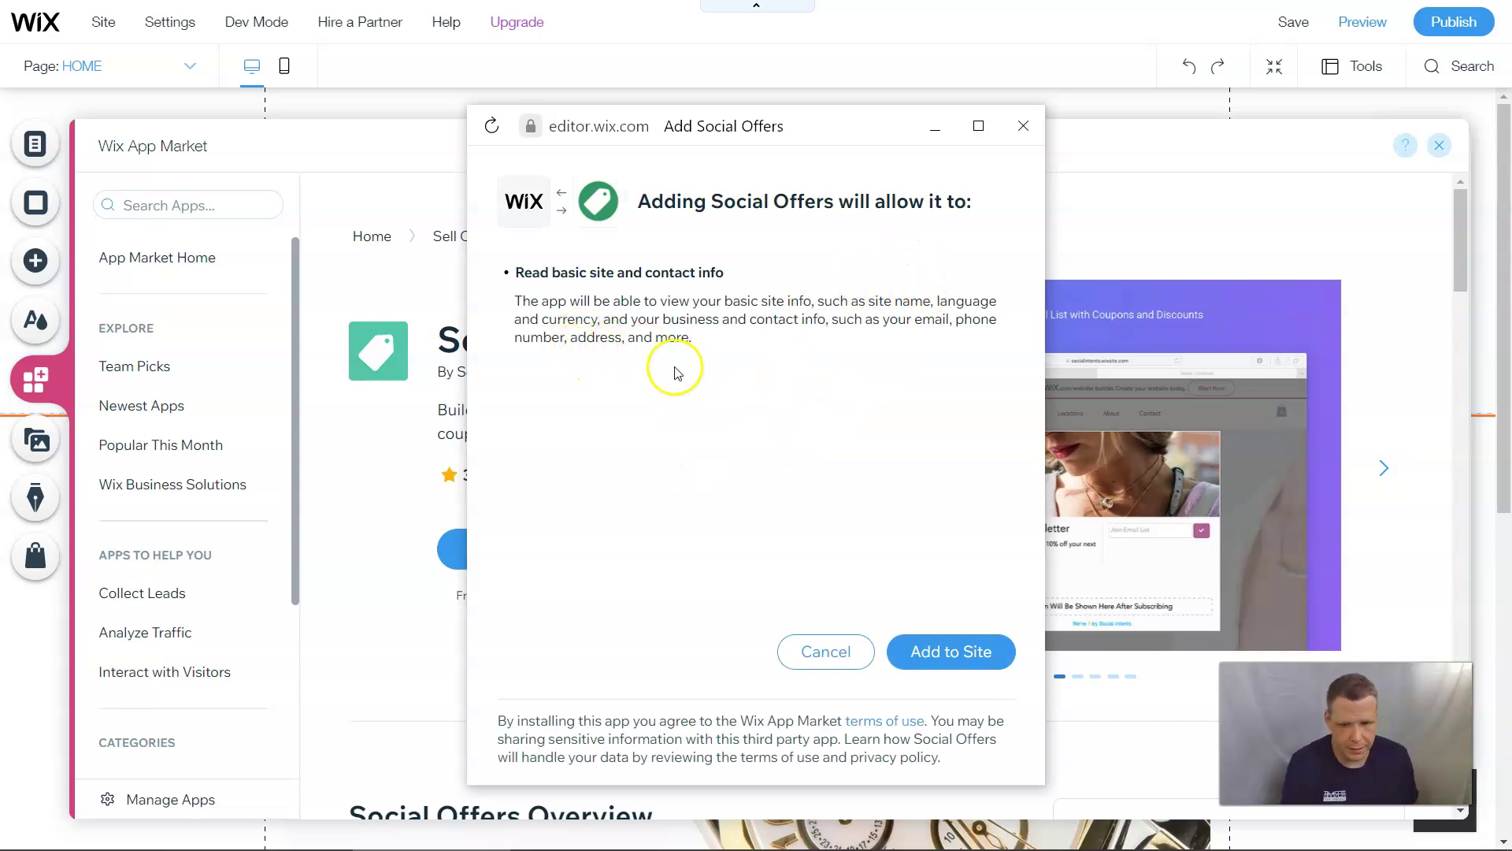
pyautogui.click(954, 650)
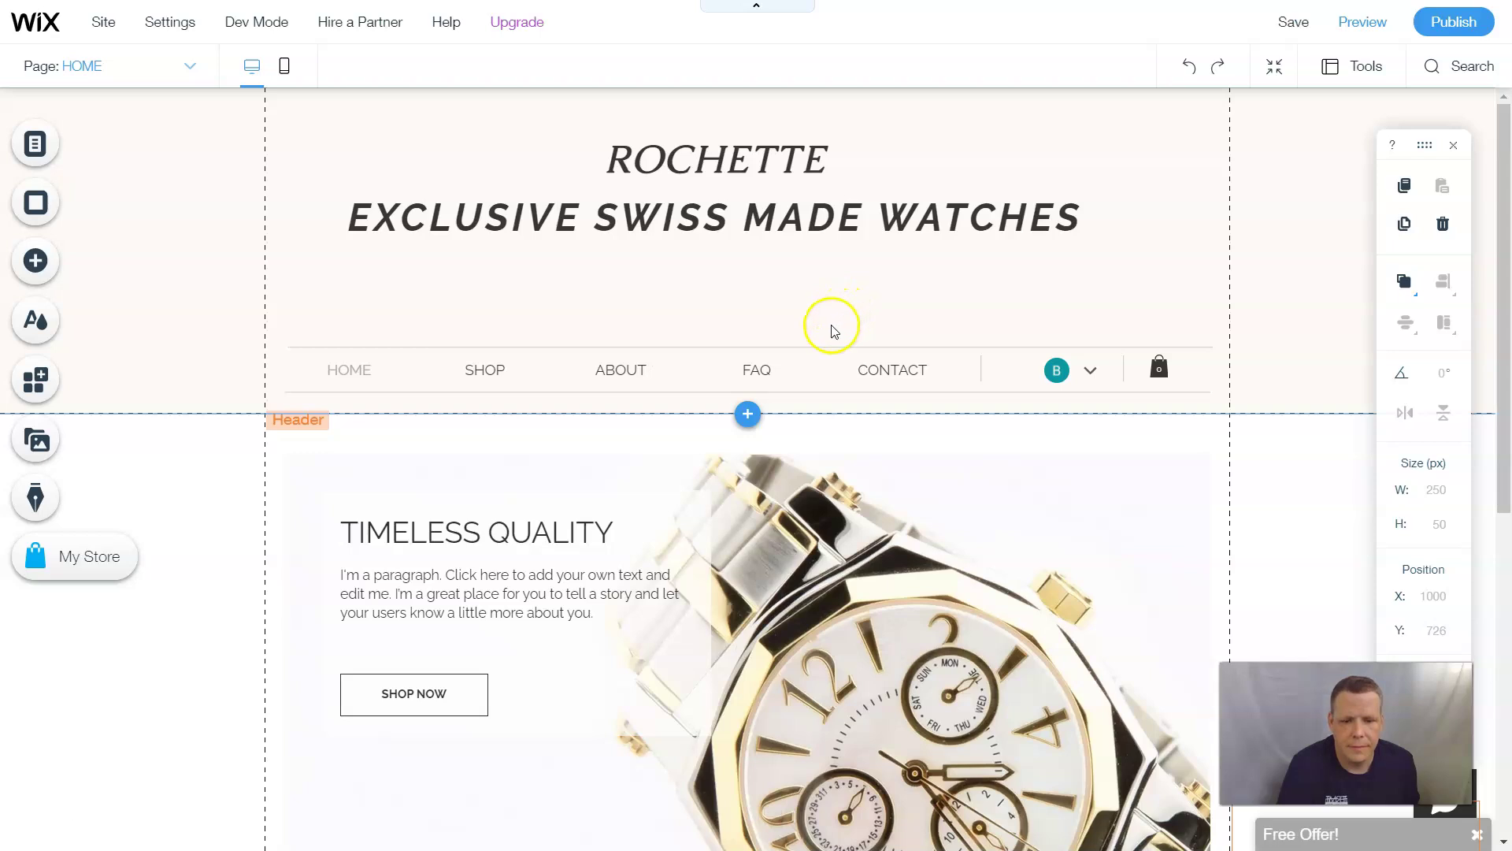
# Select the Free Offer! tab on the page and open its Social Offers settings
pyautogui.scroll(-3, 821, 340)
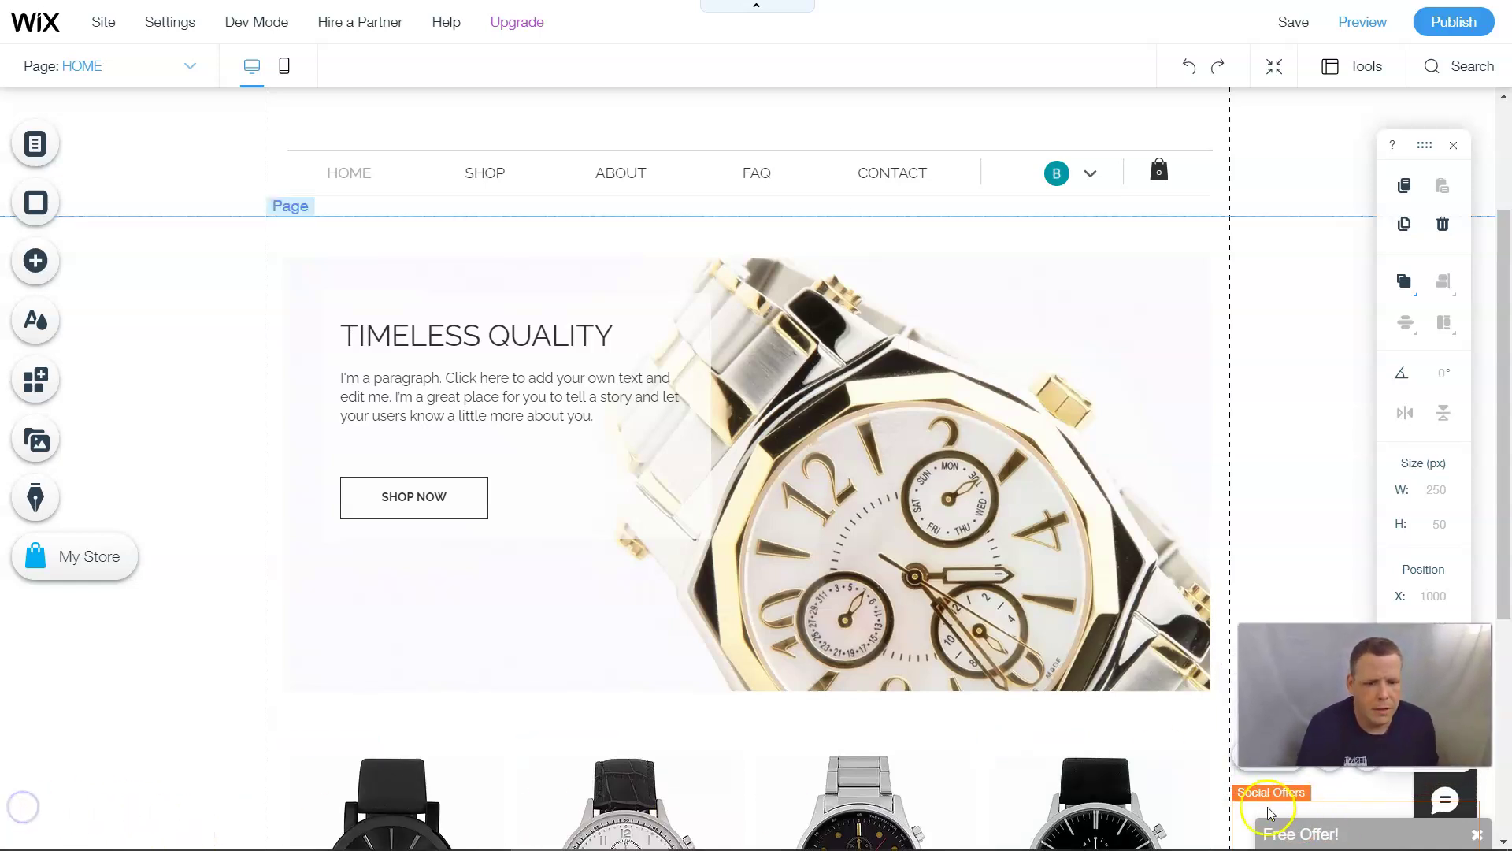
pyautogui.click(1335, 823)
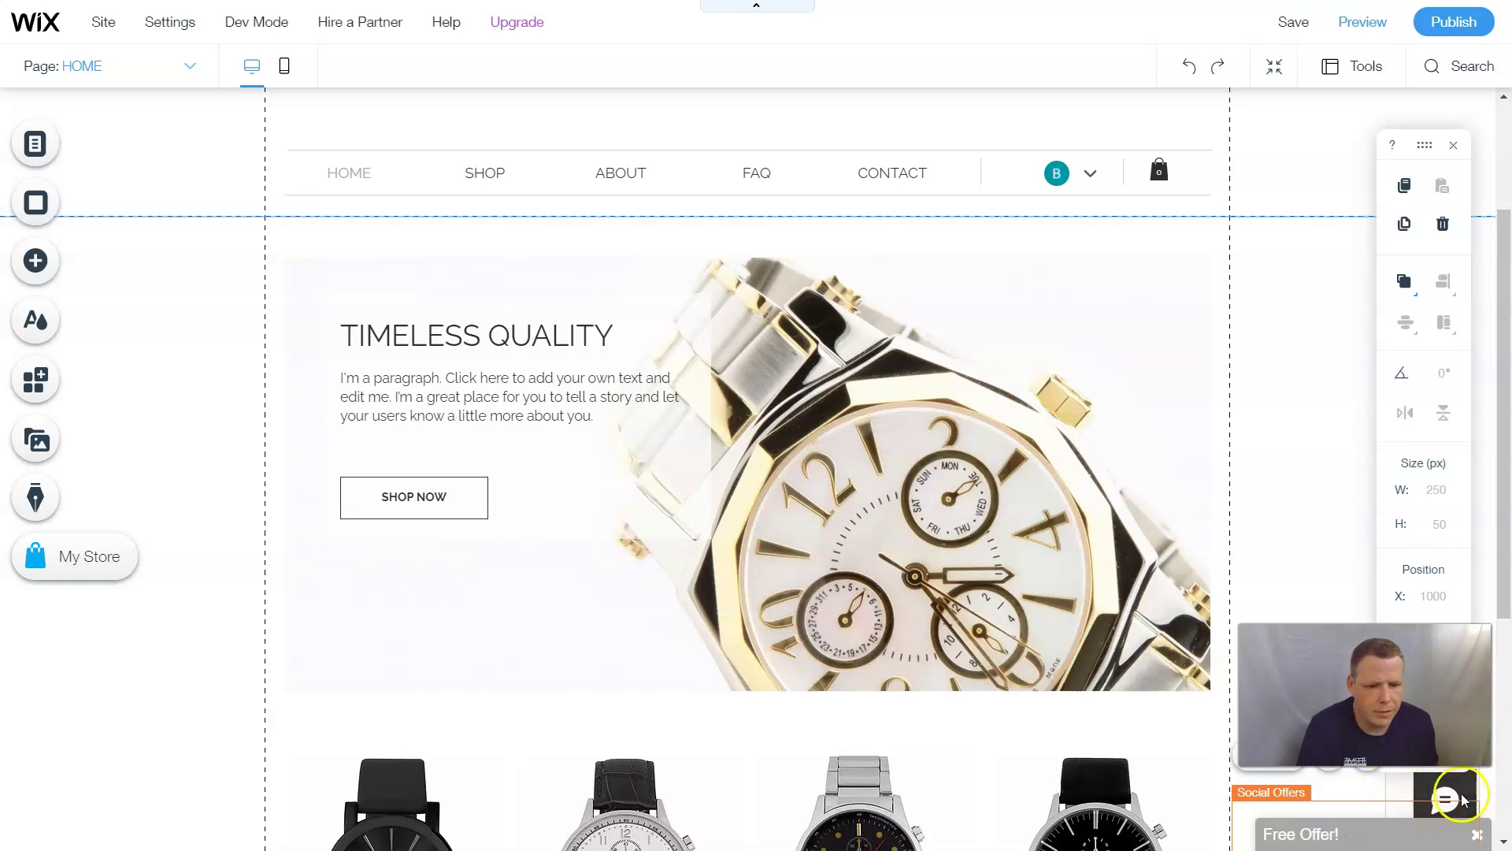
pyautogui.click(1289, 775)
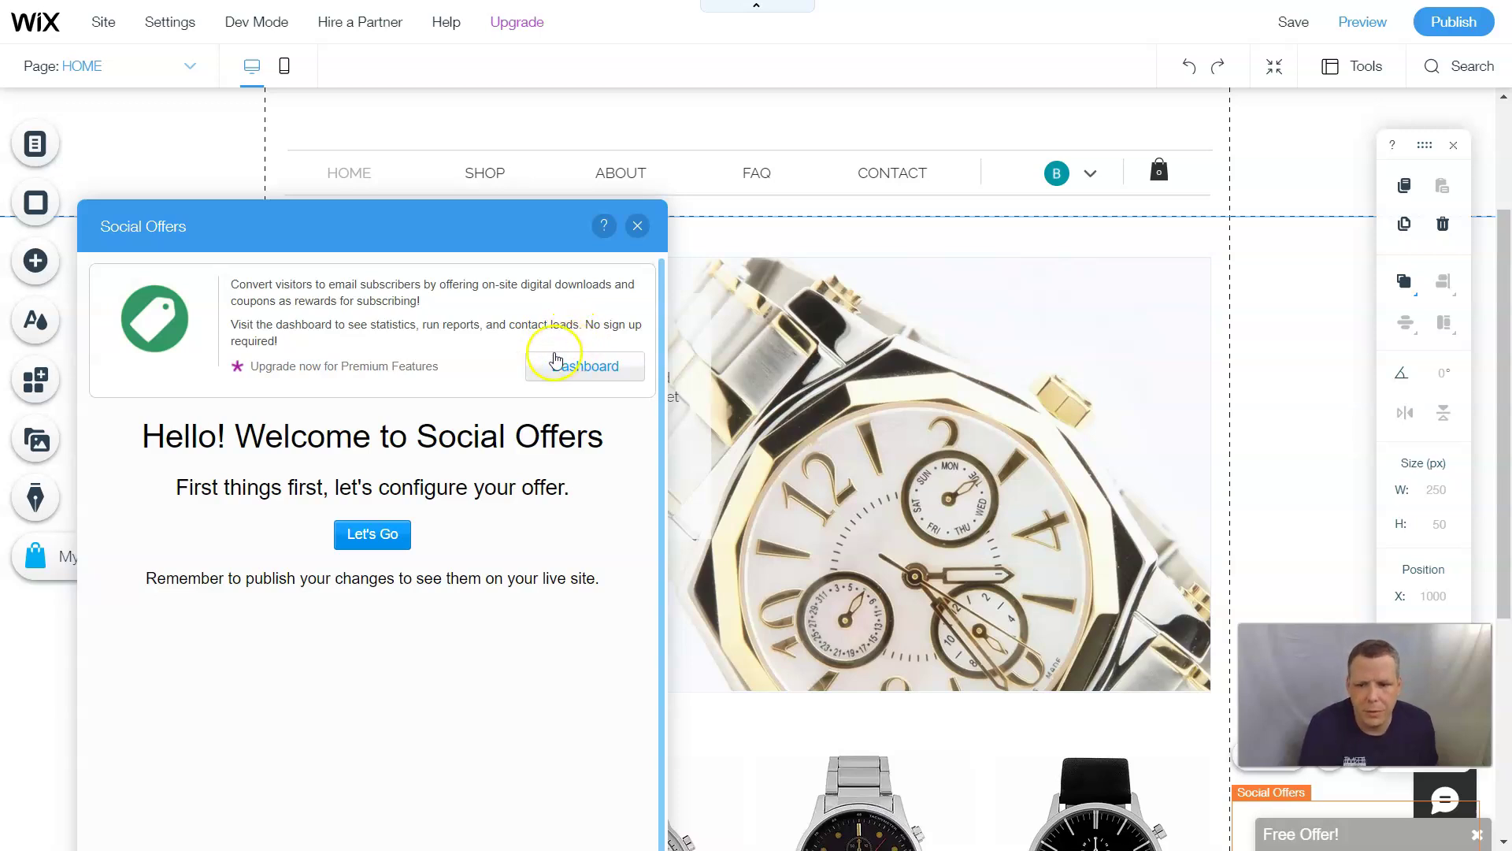
# Start configuring the offer, move the settings panel toward the centre and review General
pyautogui.click(374, 540)
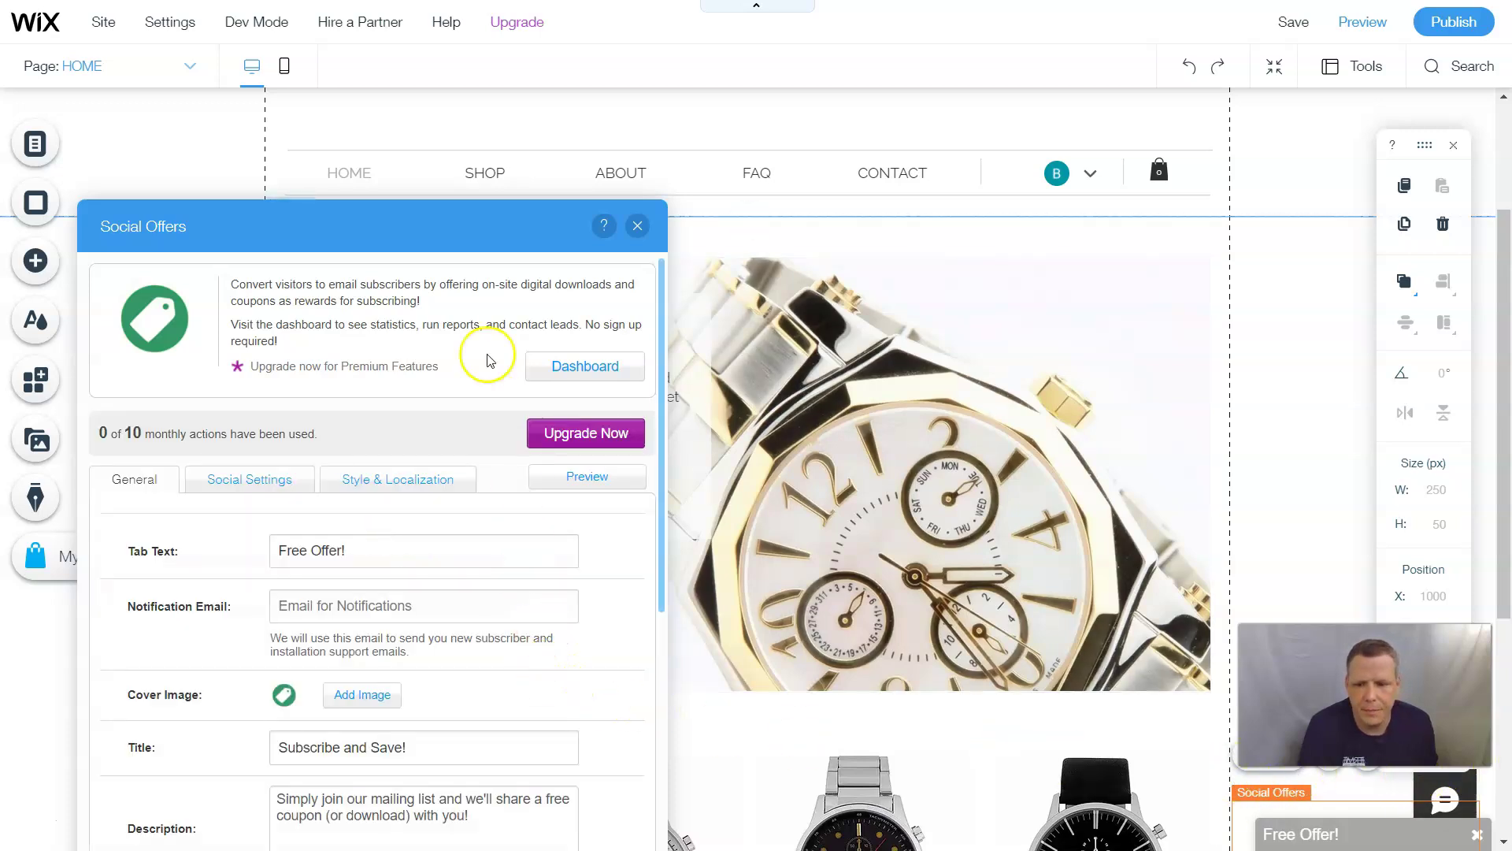
pyautogui.moveTo(439, 220); pyautogui.dragTo(515, 155)
pyautogui.moveTo(784, 10); pyautogui.dragTo(815, 118)
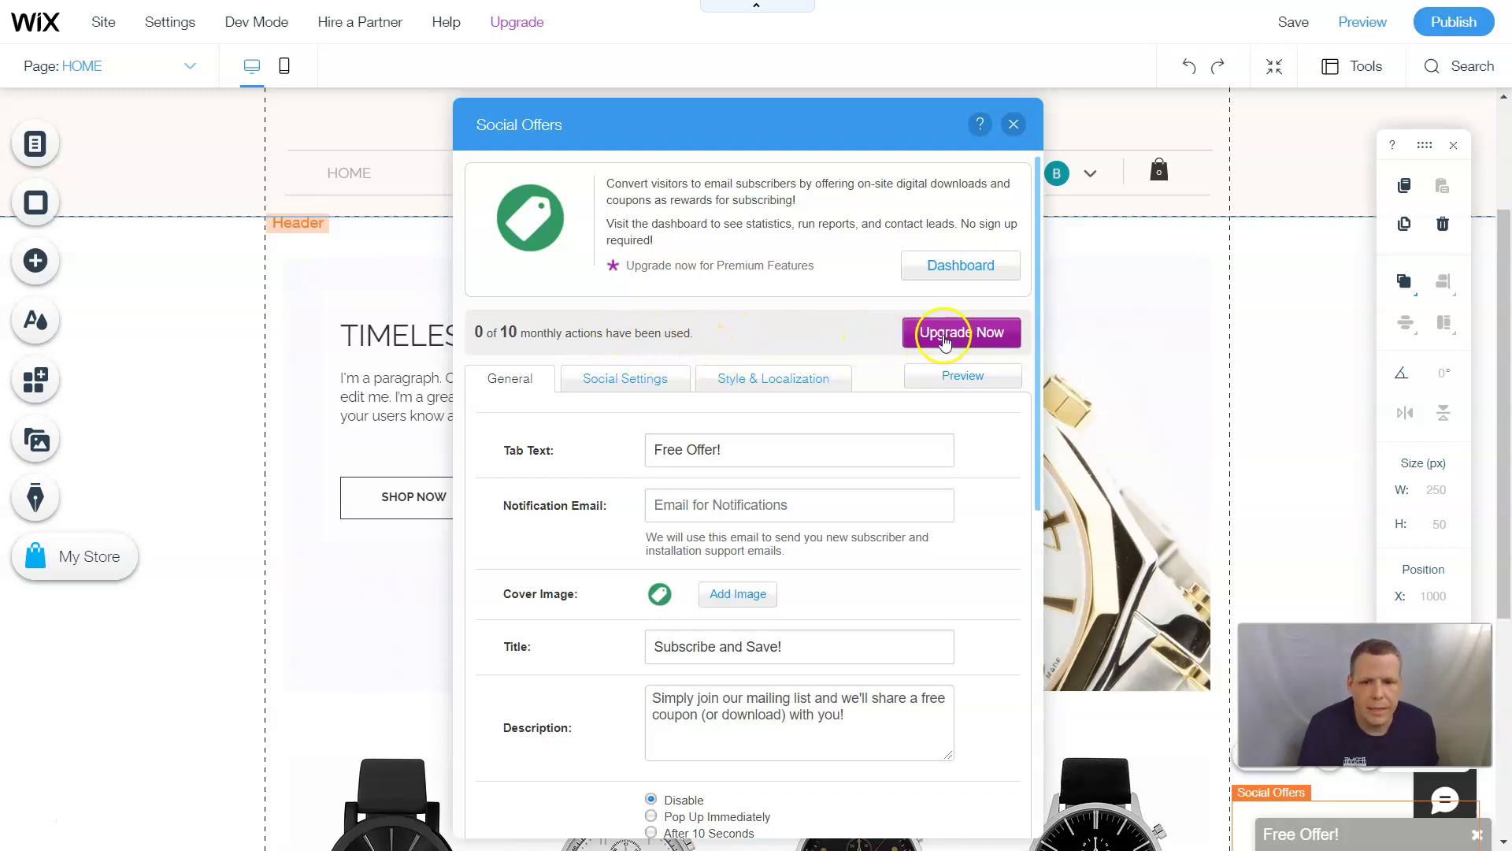
pyautogui.scroll(-1, 785, 434)
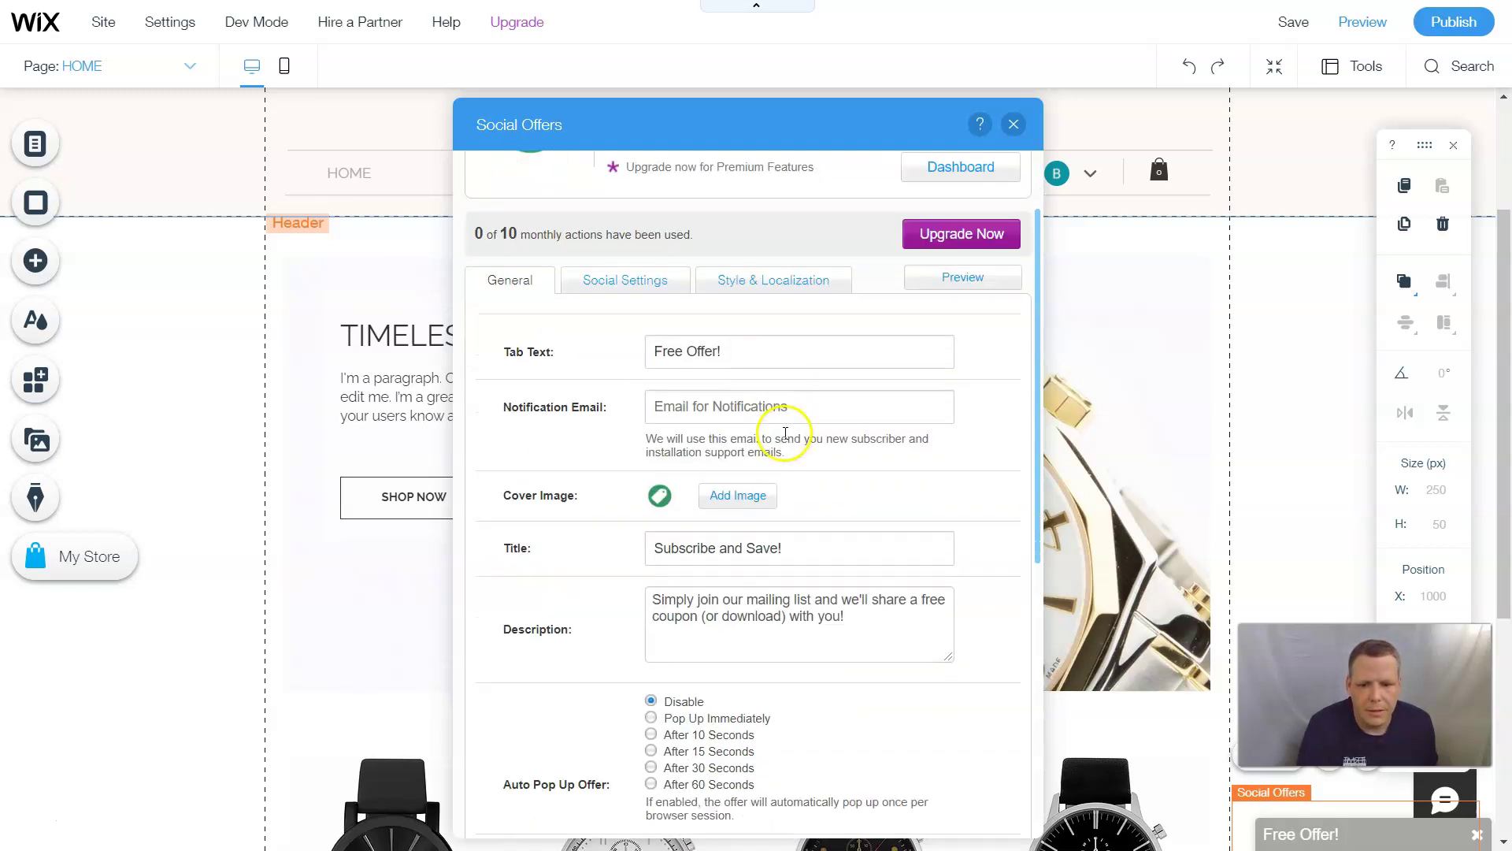
pyautogui.scroll(1, 786, 433)
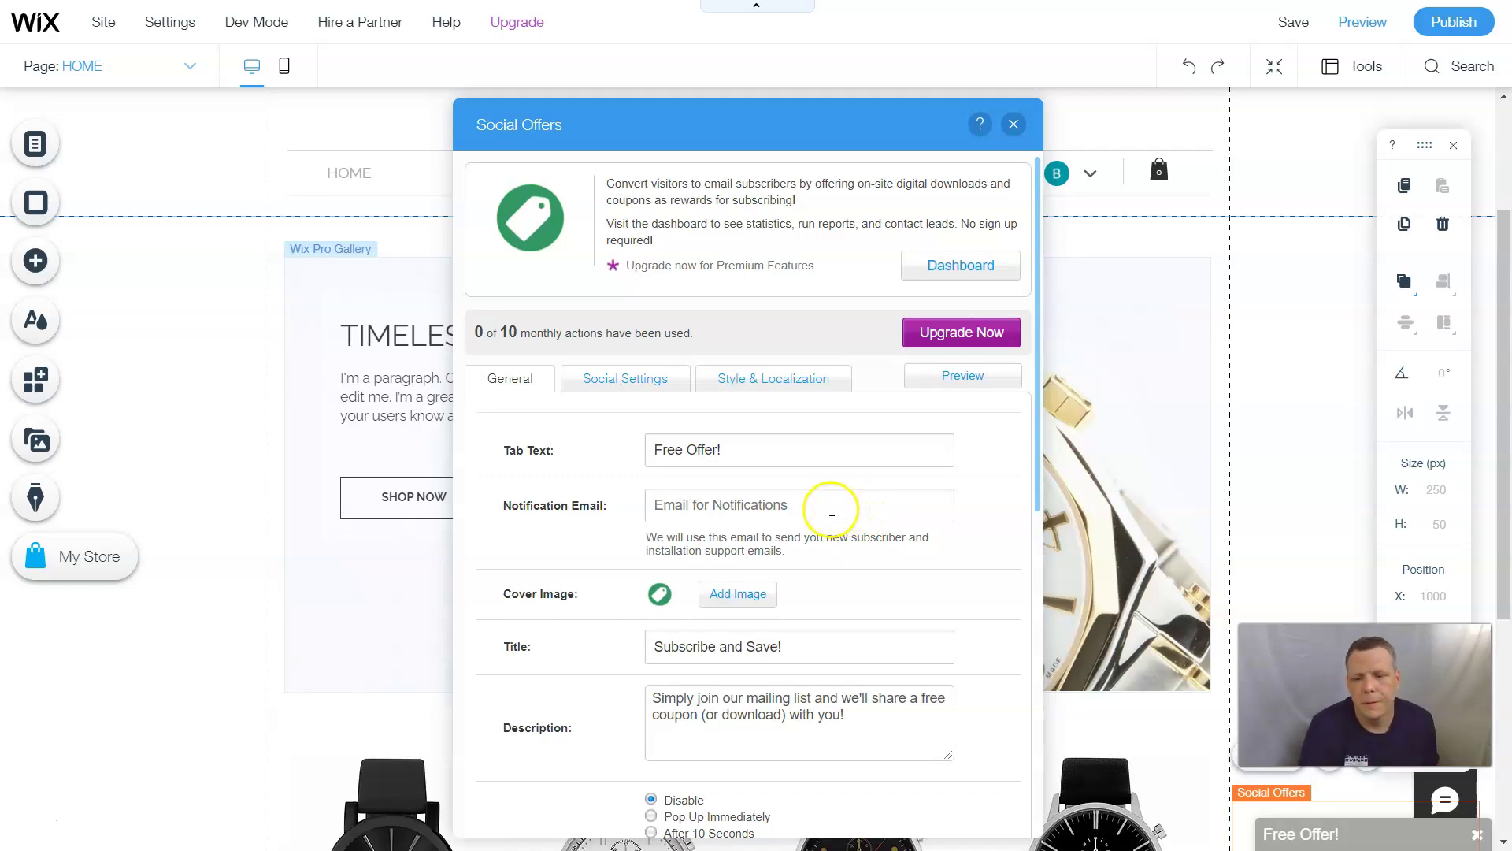
pyautogui.scroll(-3, 843, 551)
pyautogui.scroll(-1, 882, 575)
pyautogui.scroll(3, 933, 597)
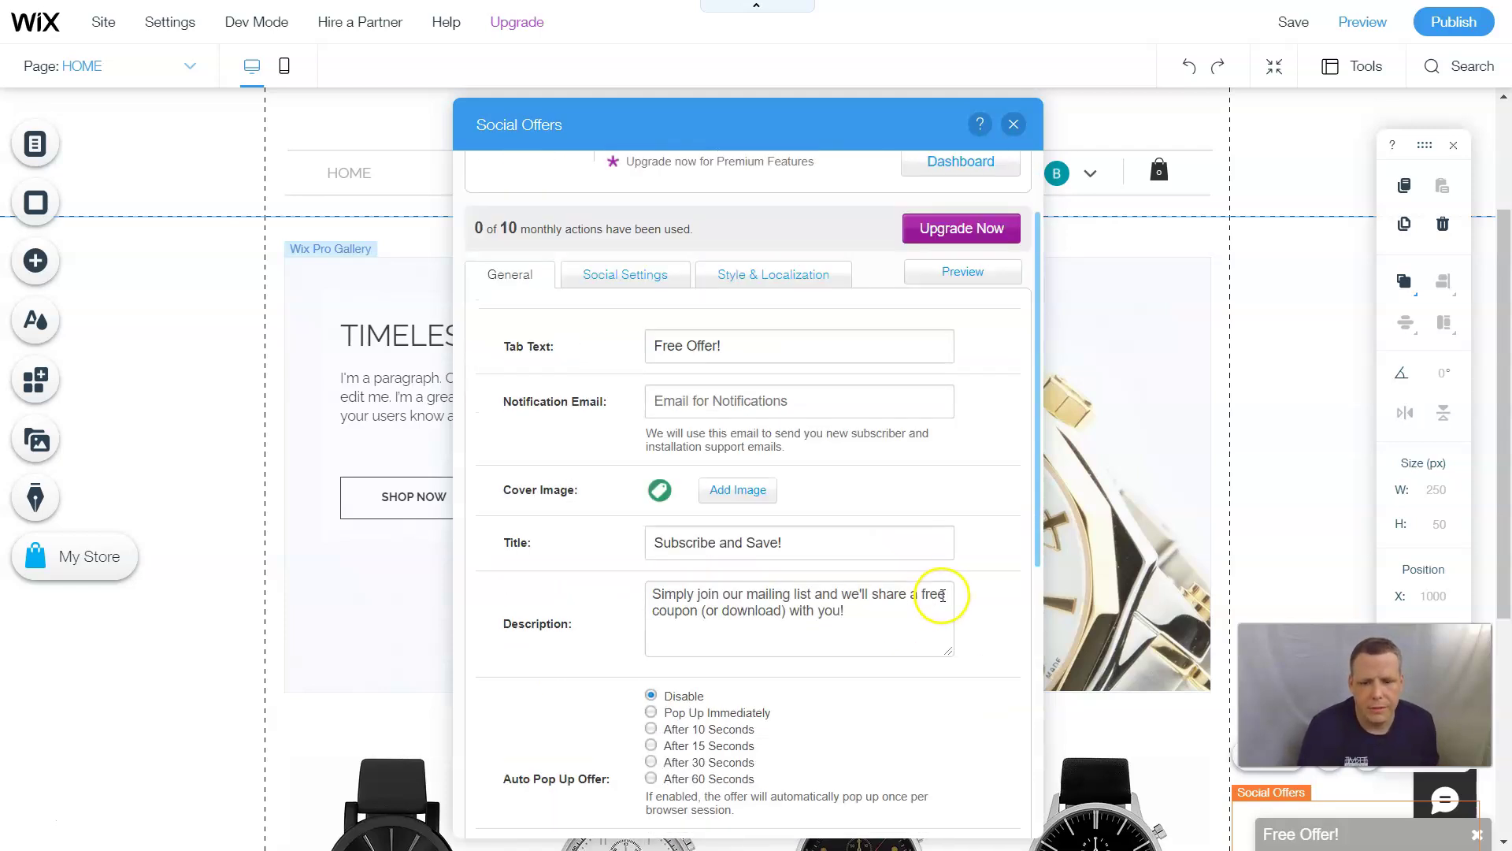
pyautogui.scroll(1, 937, 590)
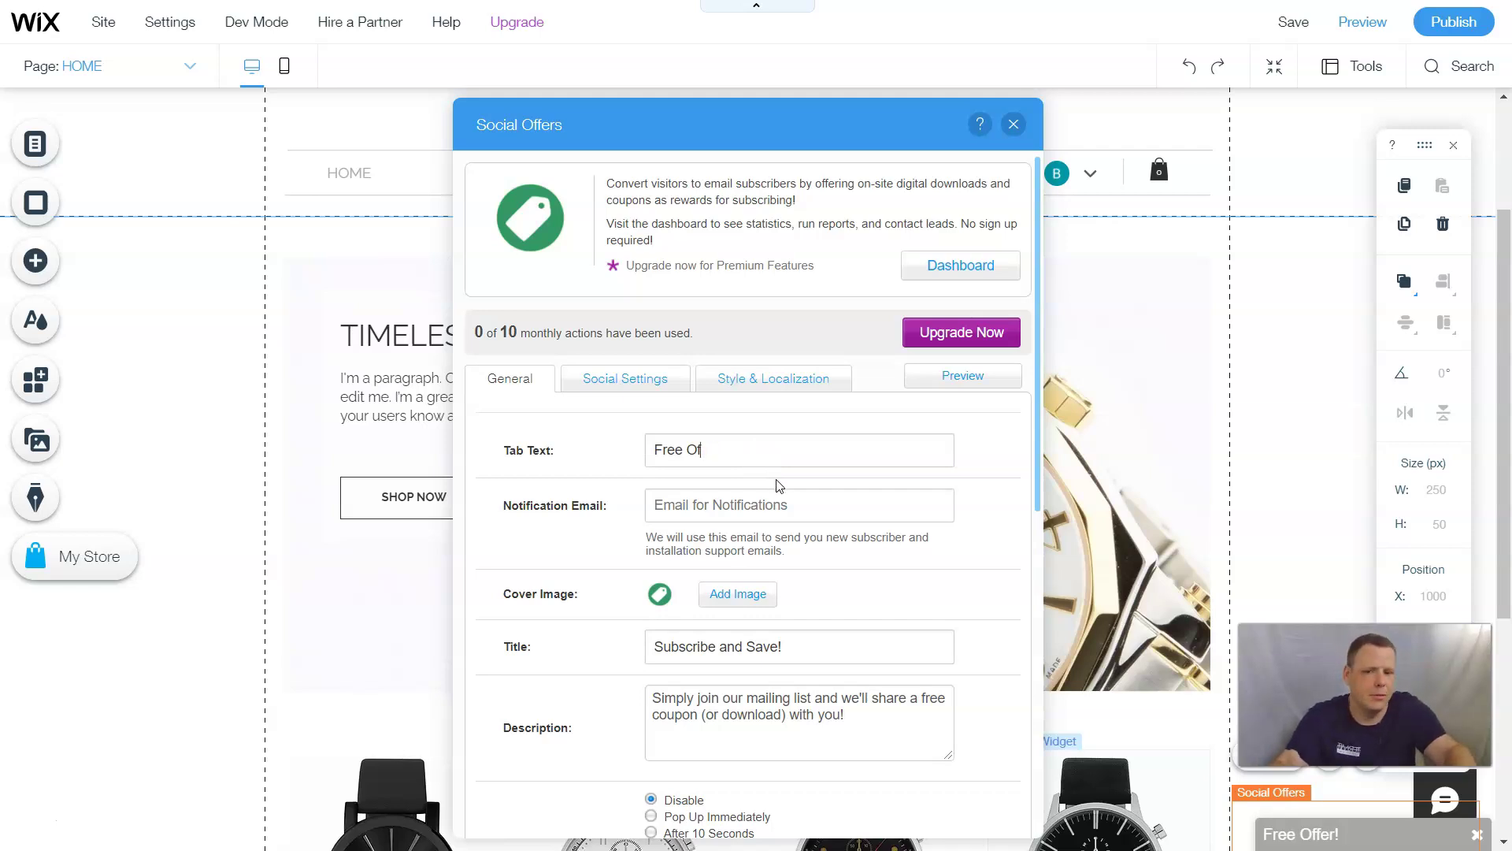
# Set the tab text to 'Limited time offer!' and autofill a saved notification email
pyautogui.press('BackSpace')
pyautogui.press('BackSpace')
pyautogui.press('BackSpace')
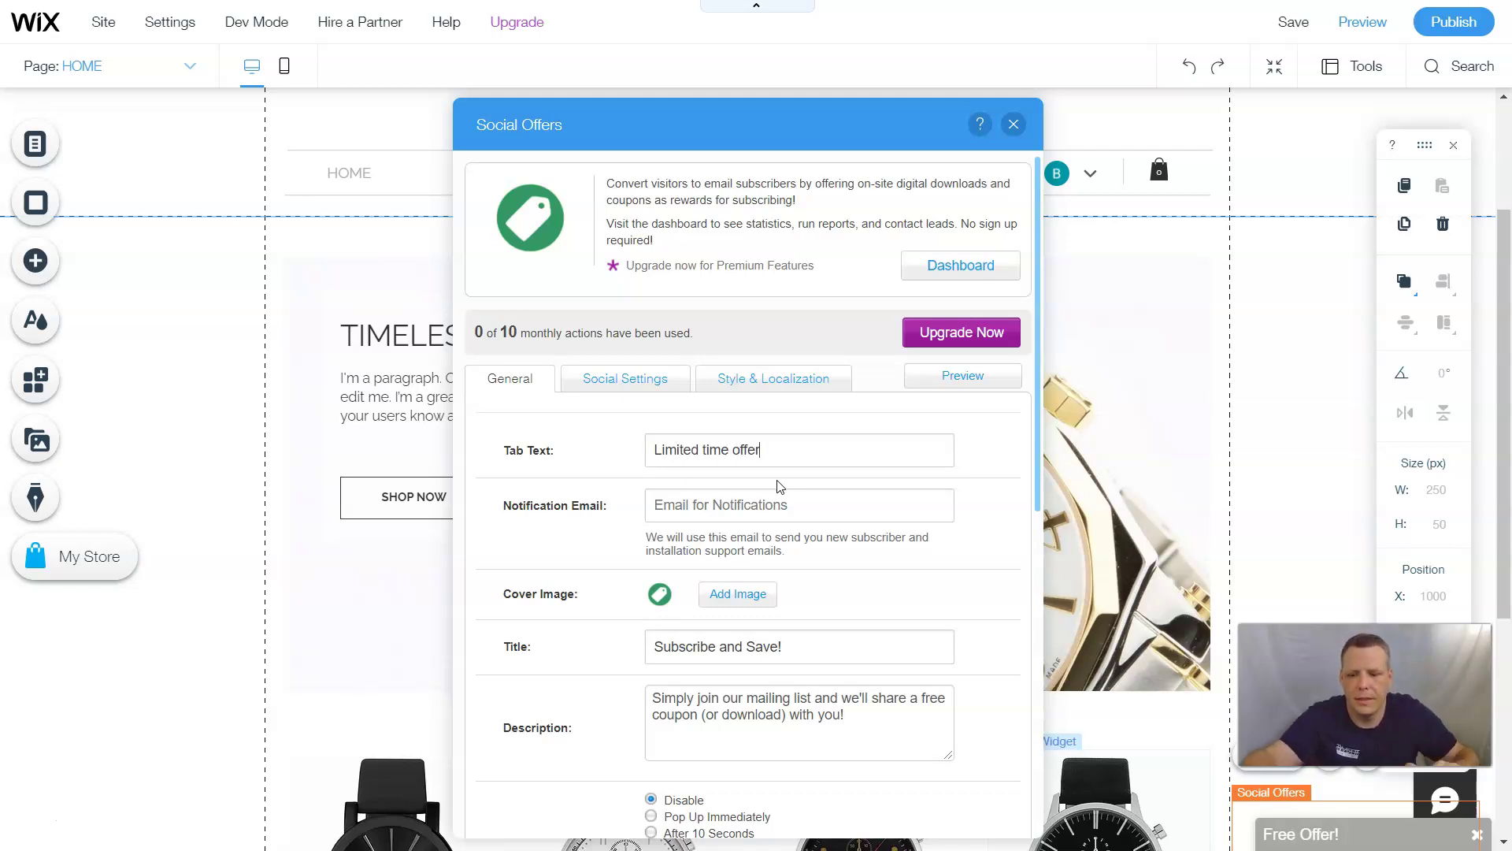
pyautogui.write('!')
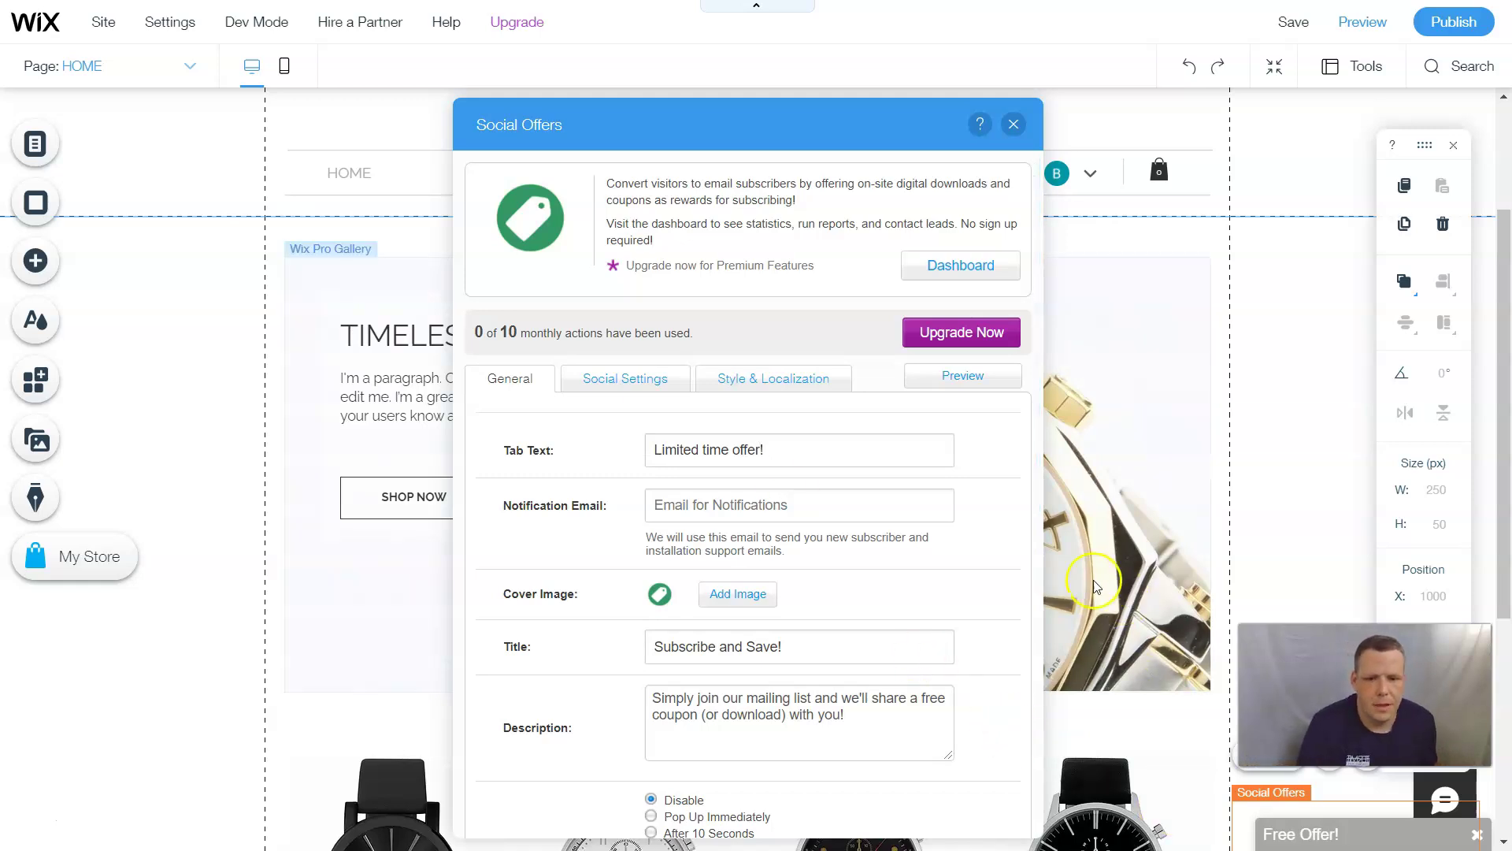
pyautogui.click(832, 498)
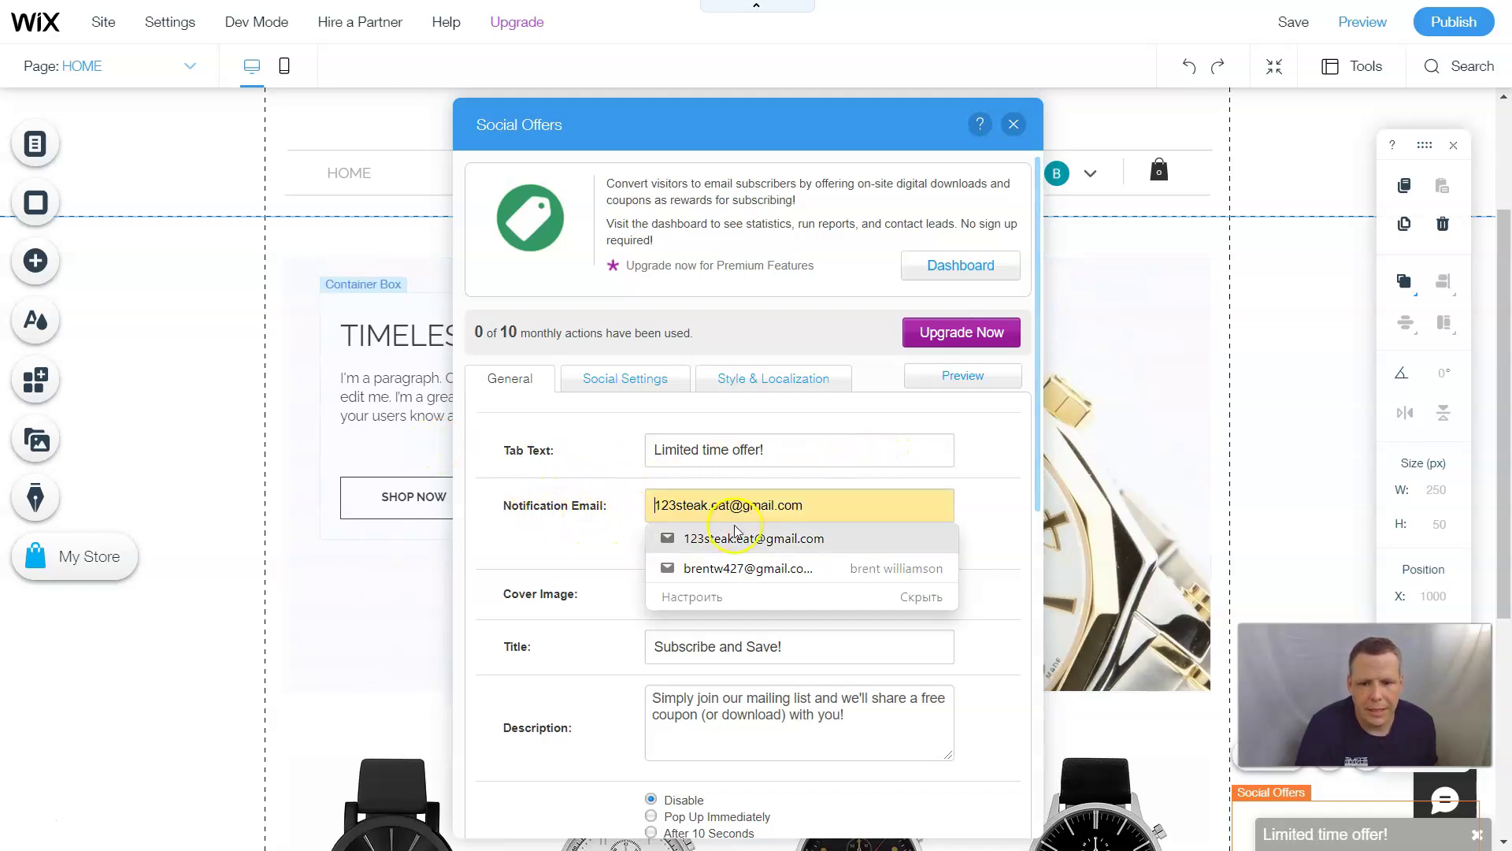
pyautogui.click(713, 567)
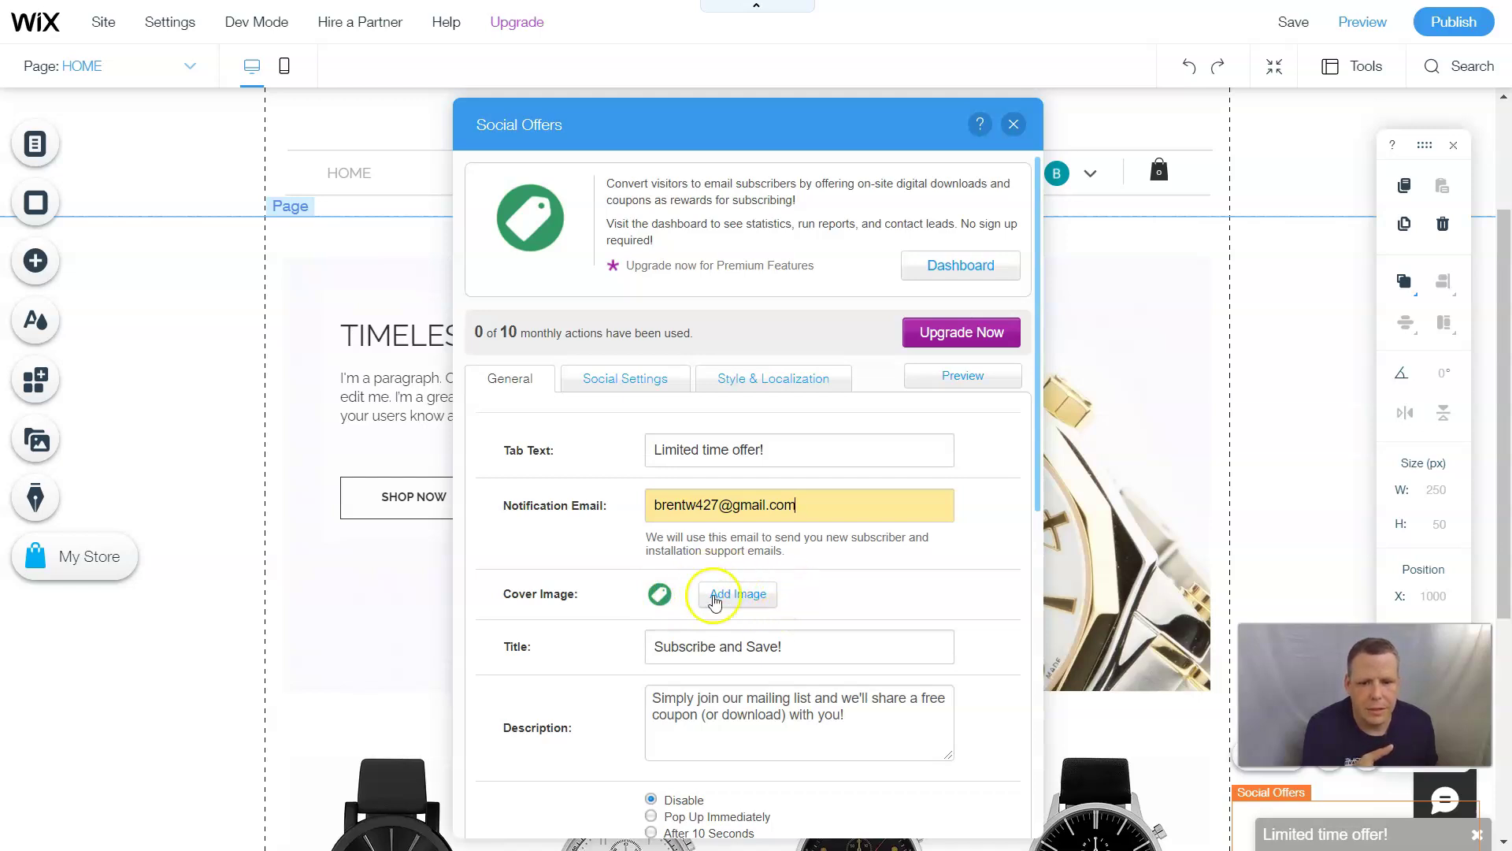
# Search the free Wix media library for 'watch' cover images
pyautogui.click(754, 595)
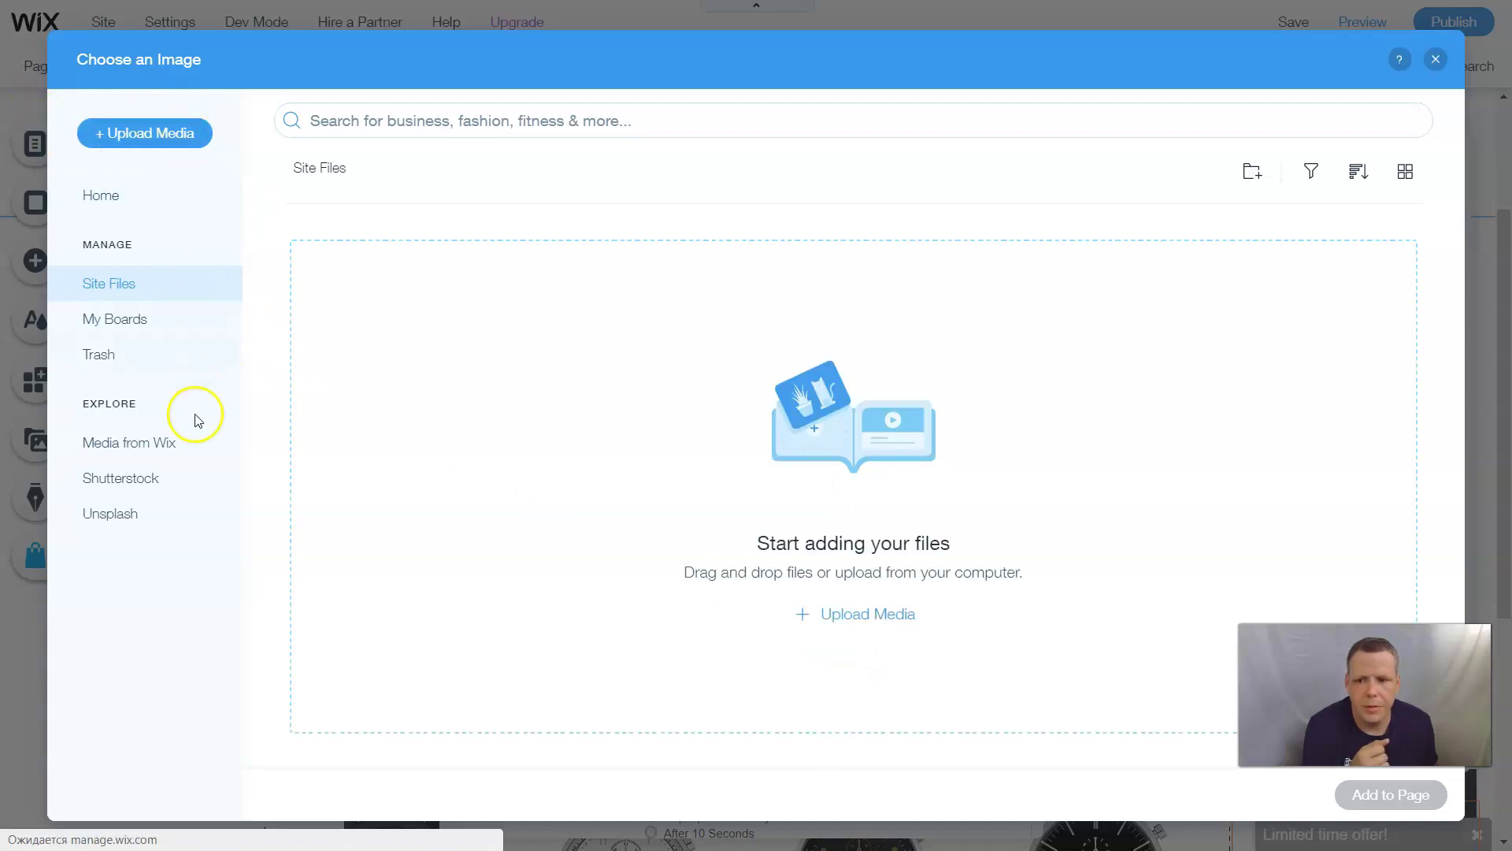
pyautogui.click(138, 450)
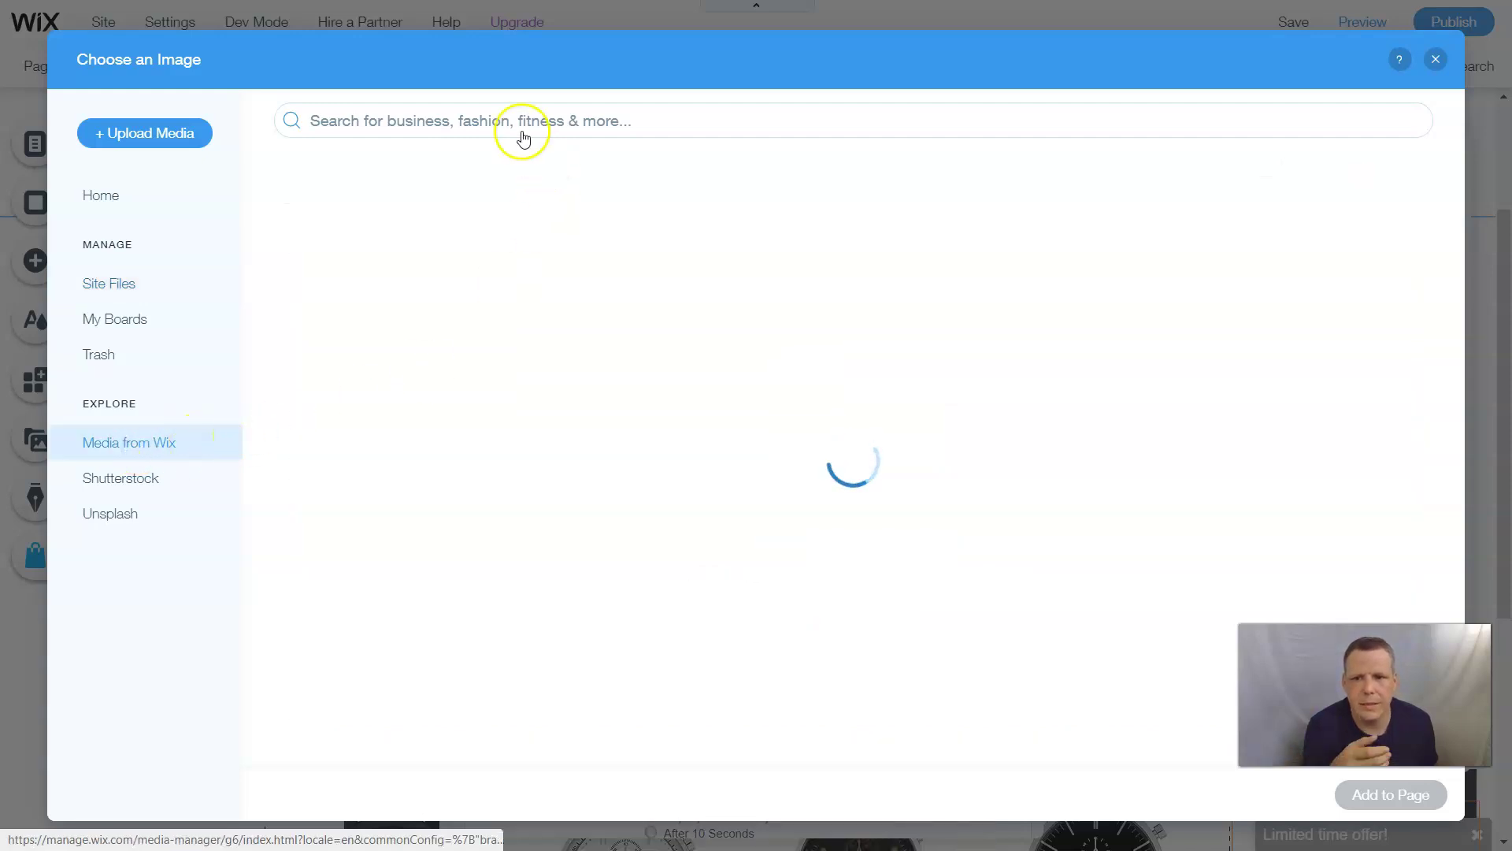
pyautogui.click(478, 122)
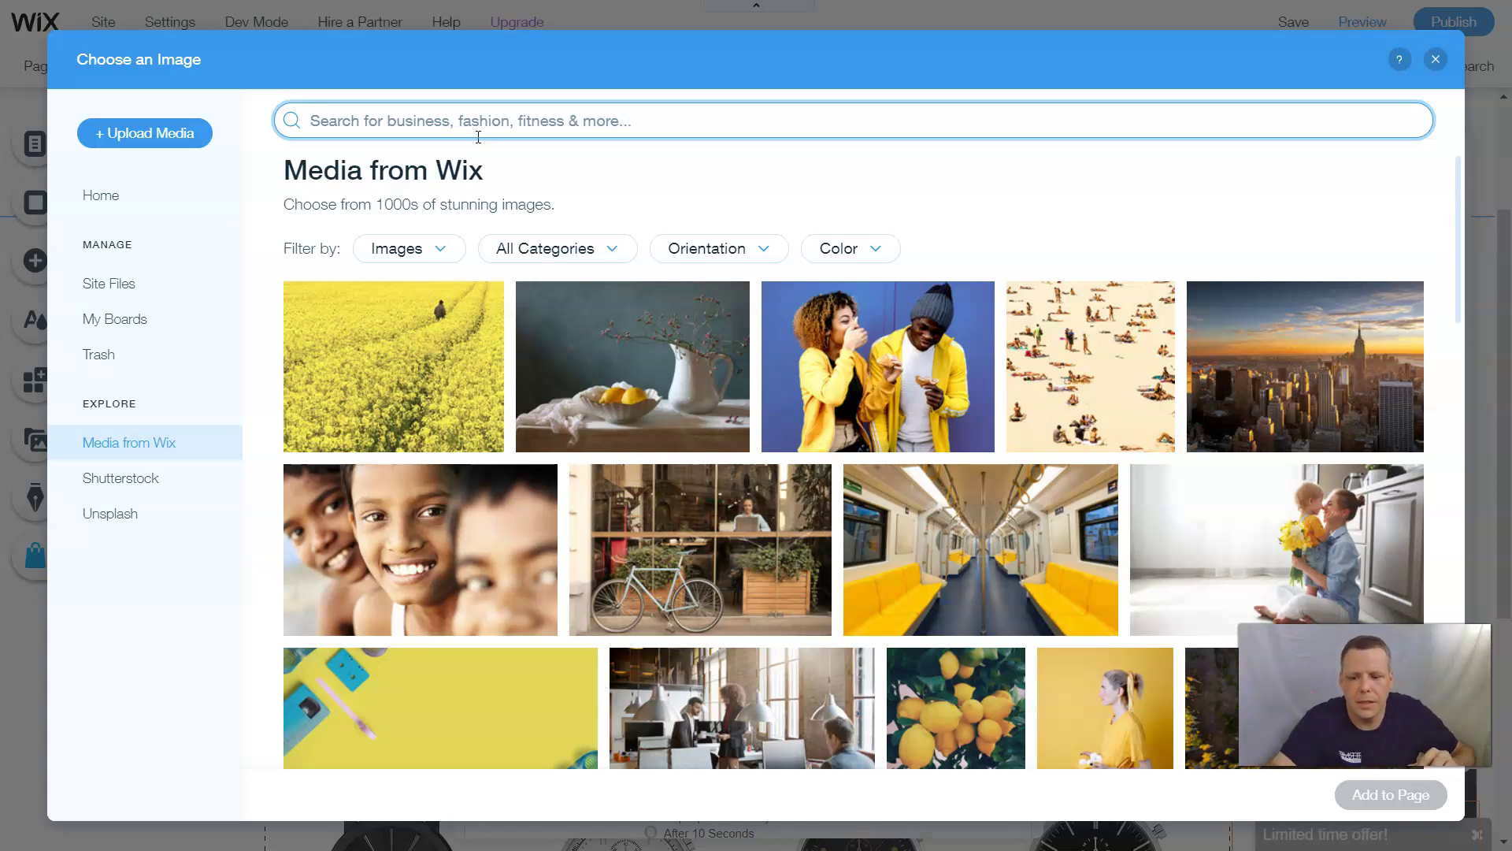
pyautogui.write('watch')
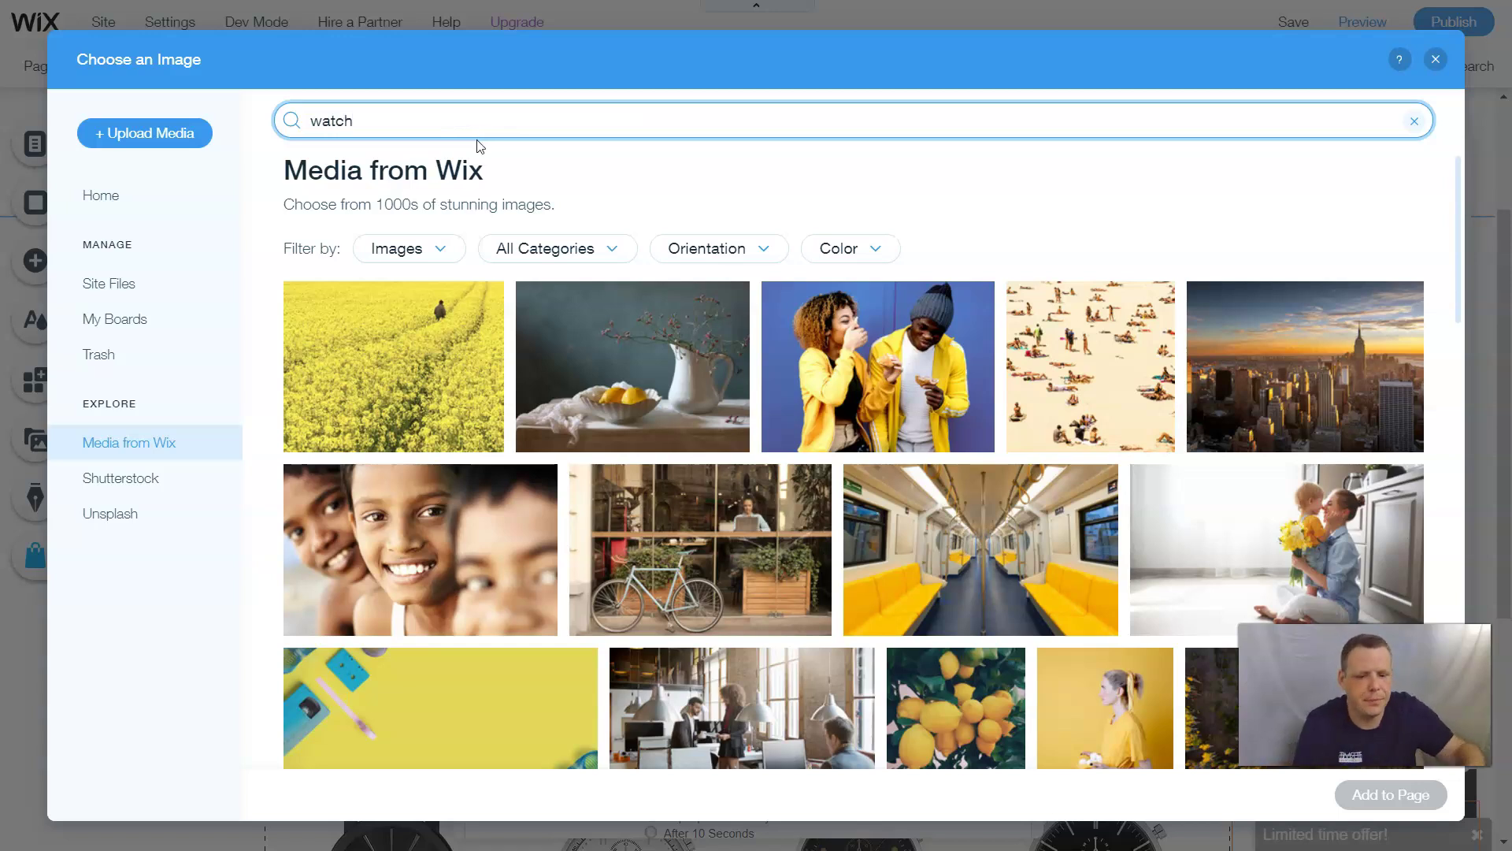
pyautogui.press('Return')
pyautogui.click(479, 149)
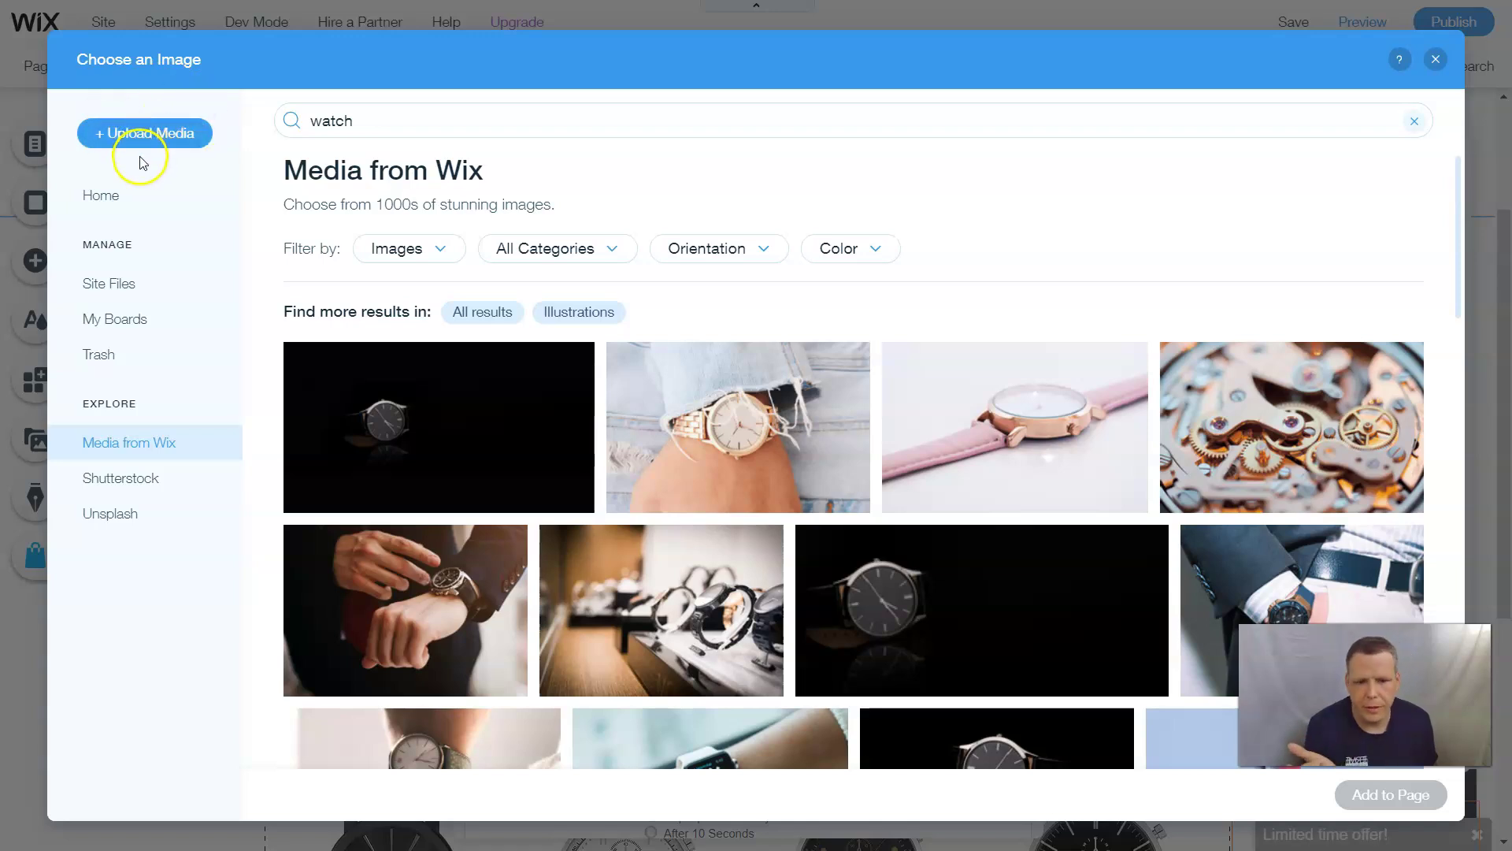
pyautogui.moveTo(737, 427)
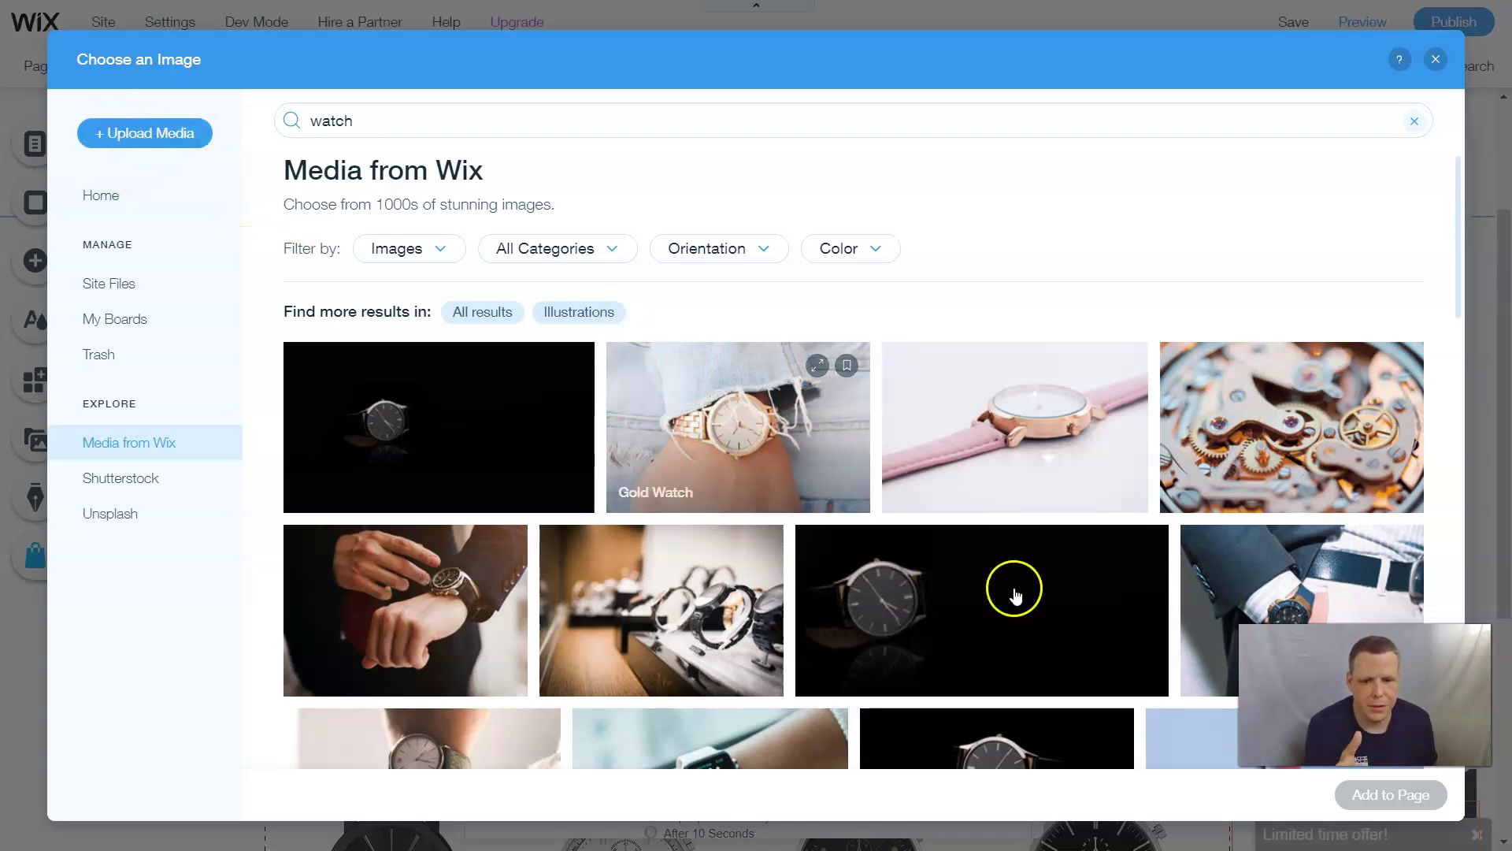
# Set the Black Watch photo as the offer's cover image
pyautogui.scroll(-4, 1015, 590)
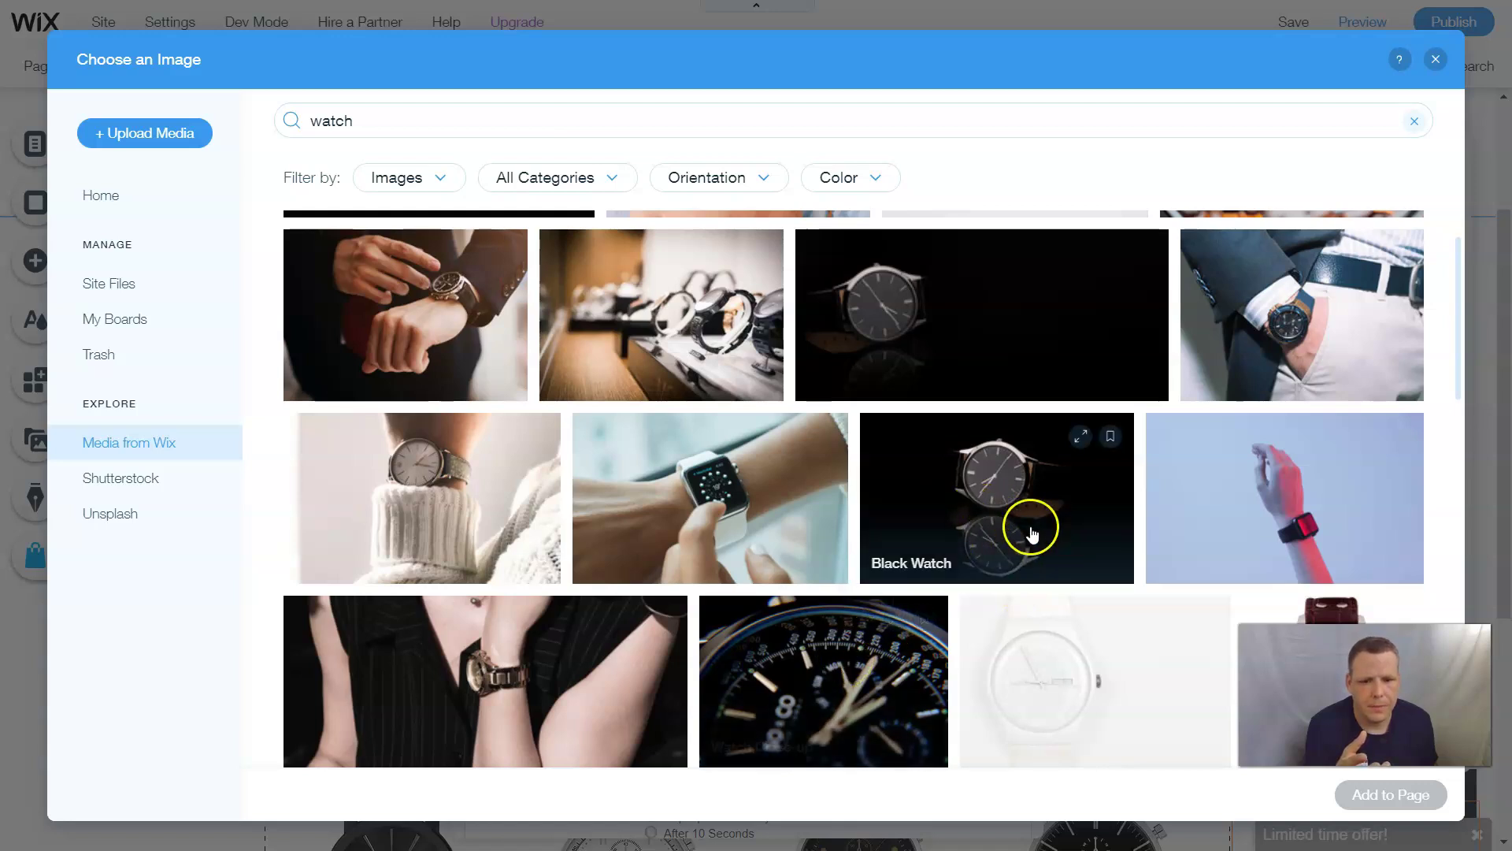
pyautogui.click(1016, 503)
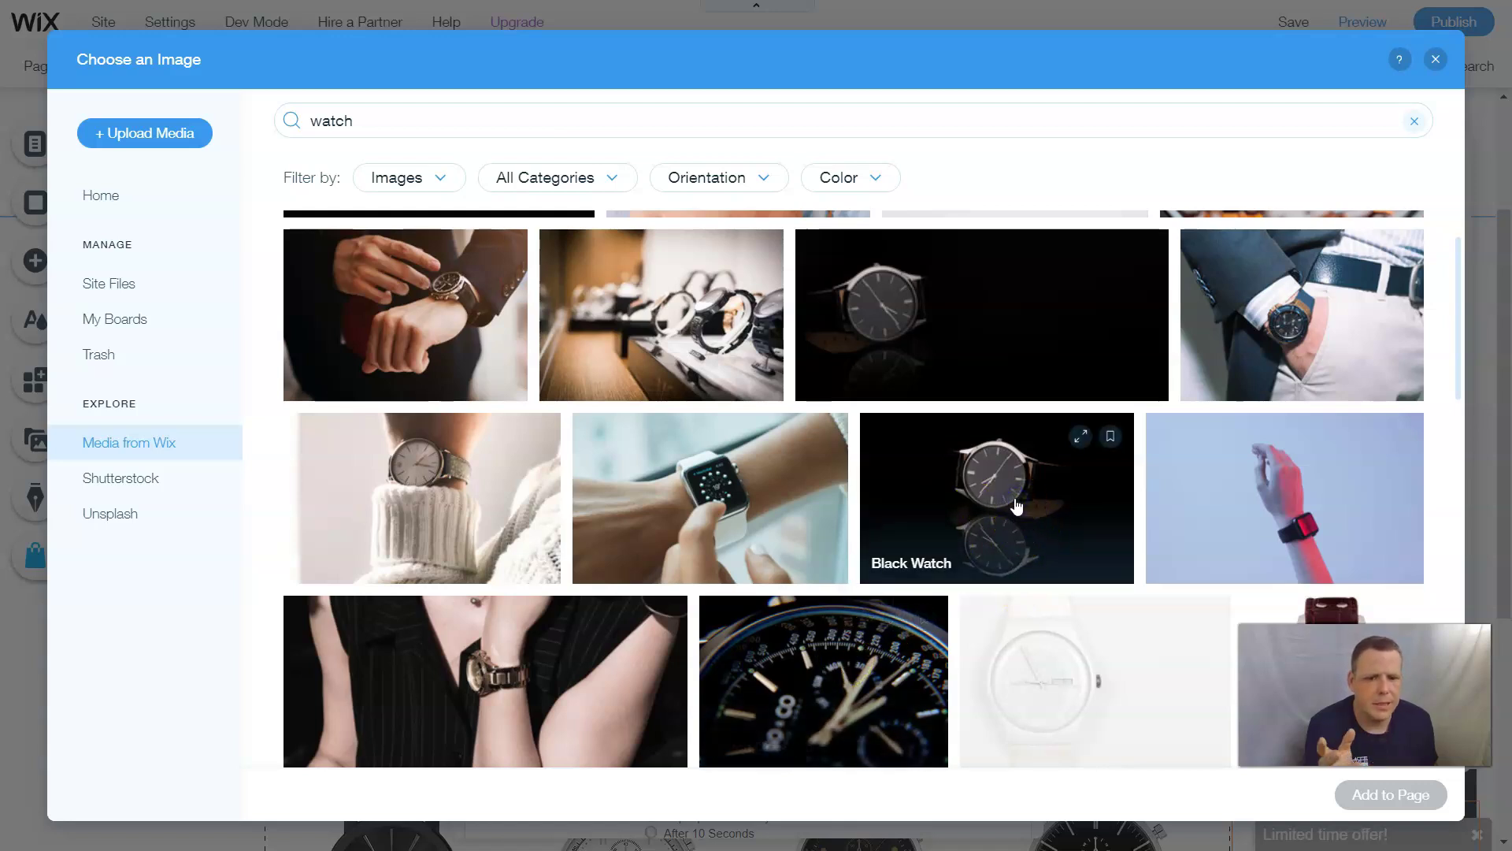
pyautogui.click(1391, 801)
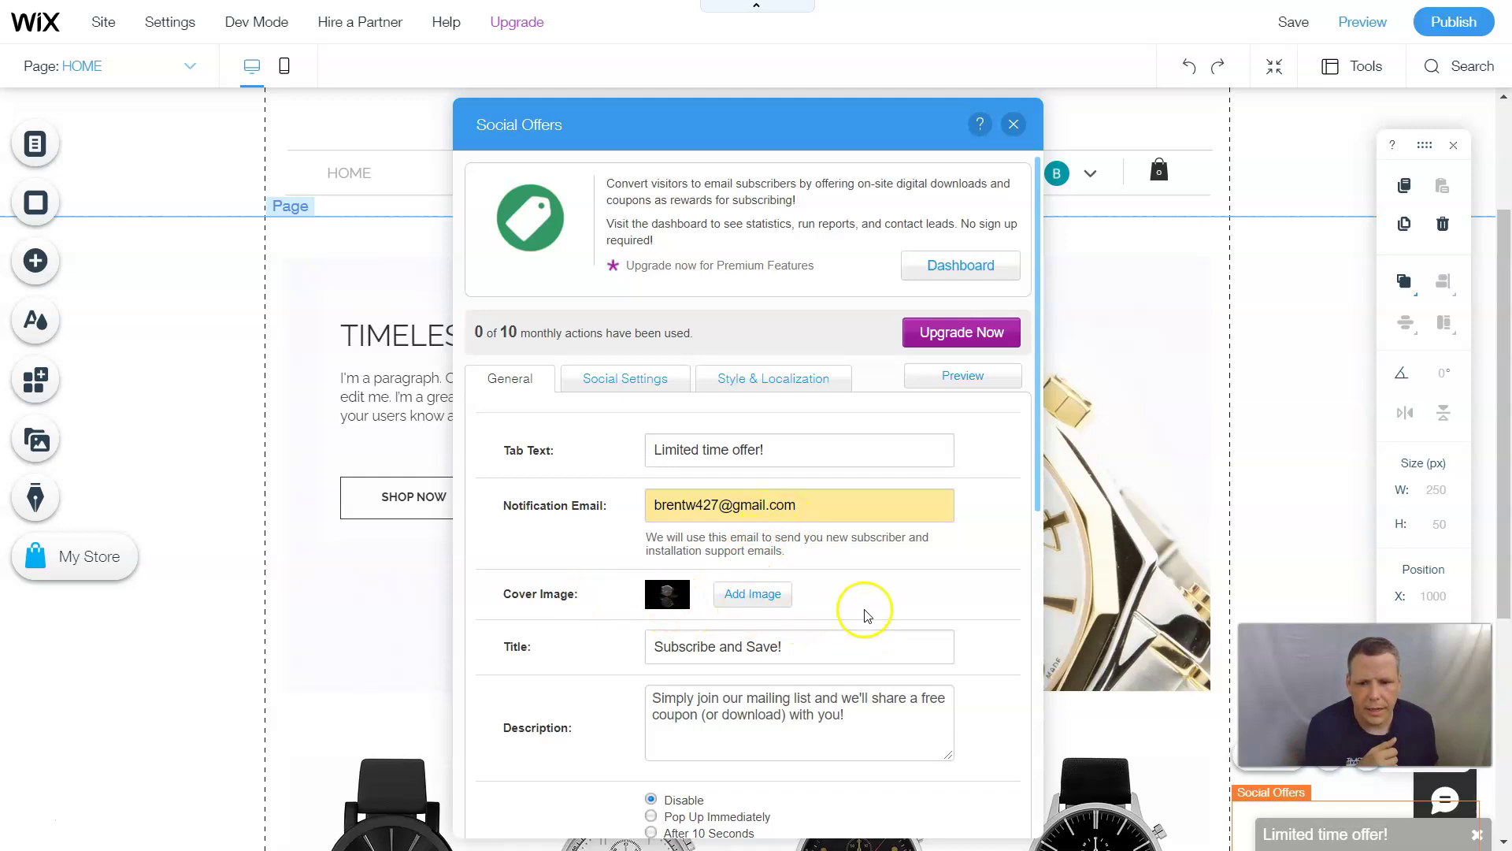
# Edit the offer title and clear the default description to make room for a savings message
pyautogui.scroll(-1, 858, 610)
pyautogui.press('BackSpace')
pyautogui.write('Money')
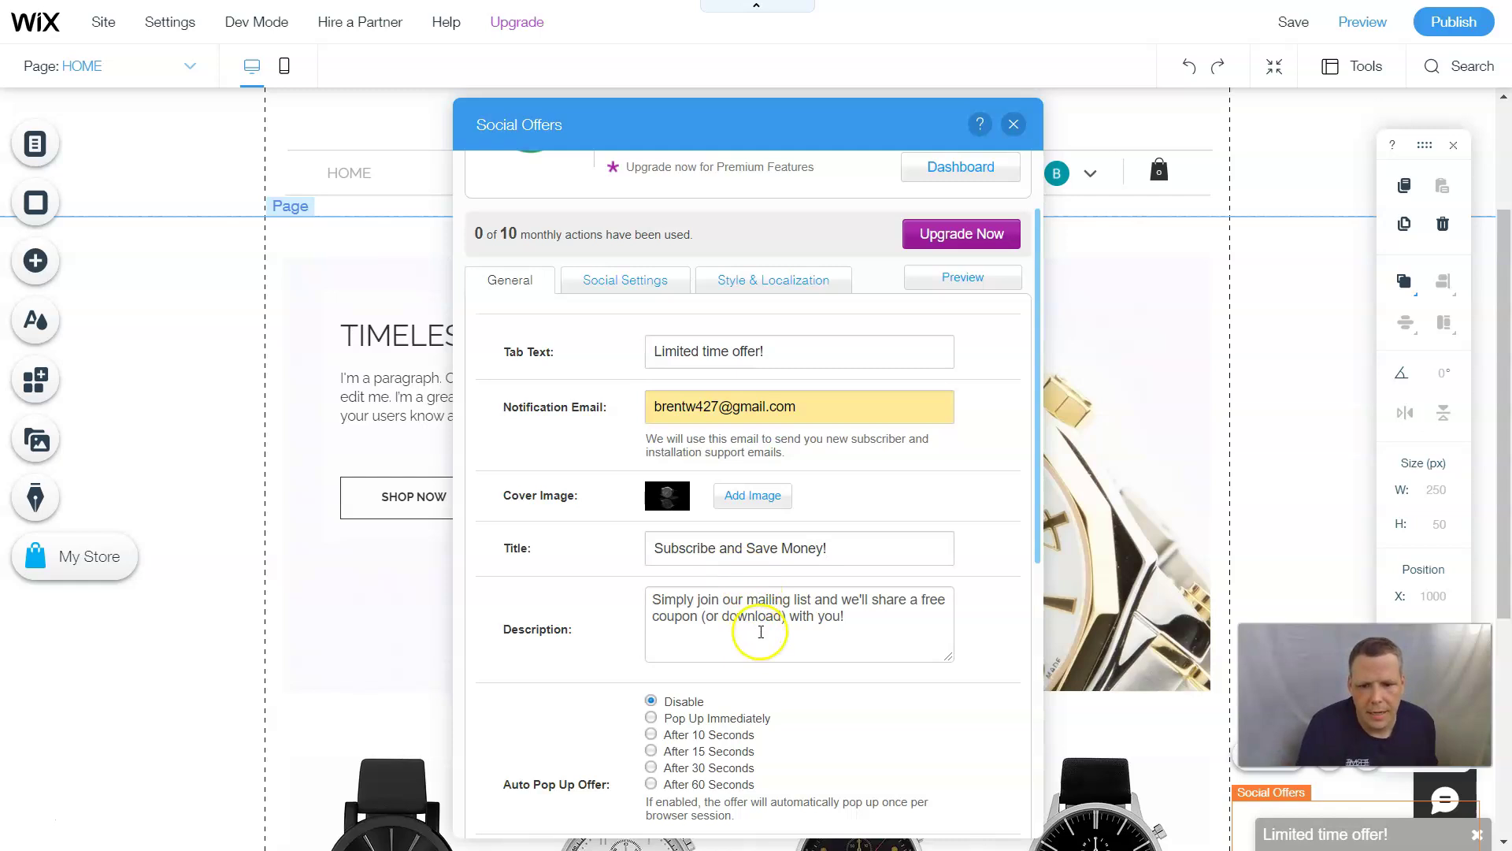
pyautogui.moveTo(862, 634); pyautogui.dragTo(508, 600)
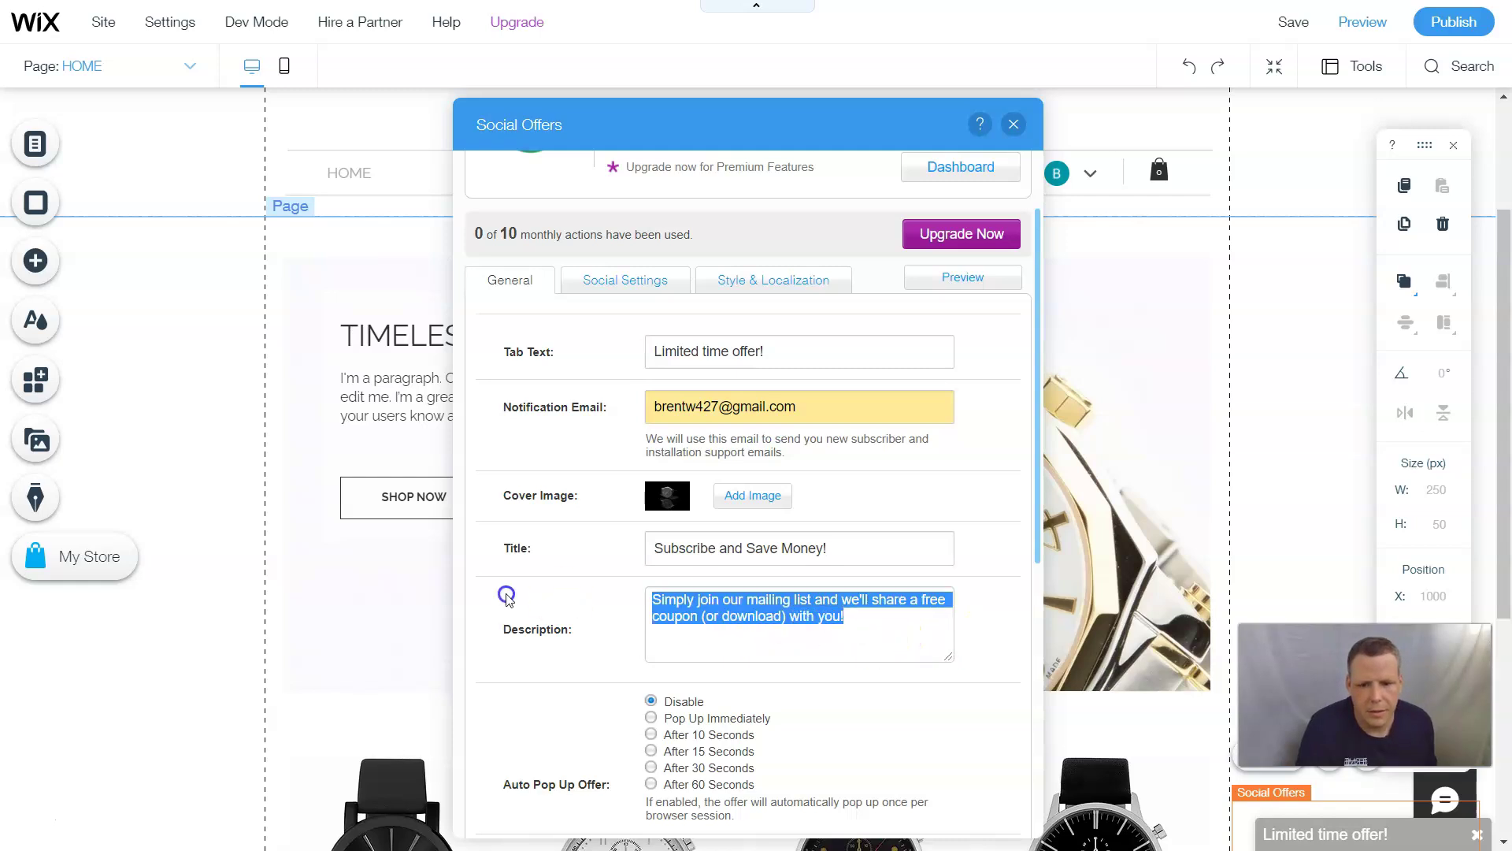
pyautogui.press('BackSpace')
pyautogui.write('If you join us today you will save big bucks')
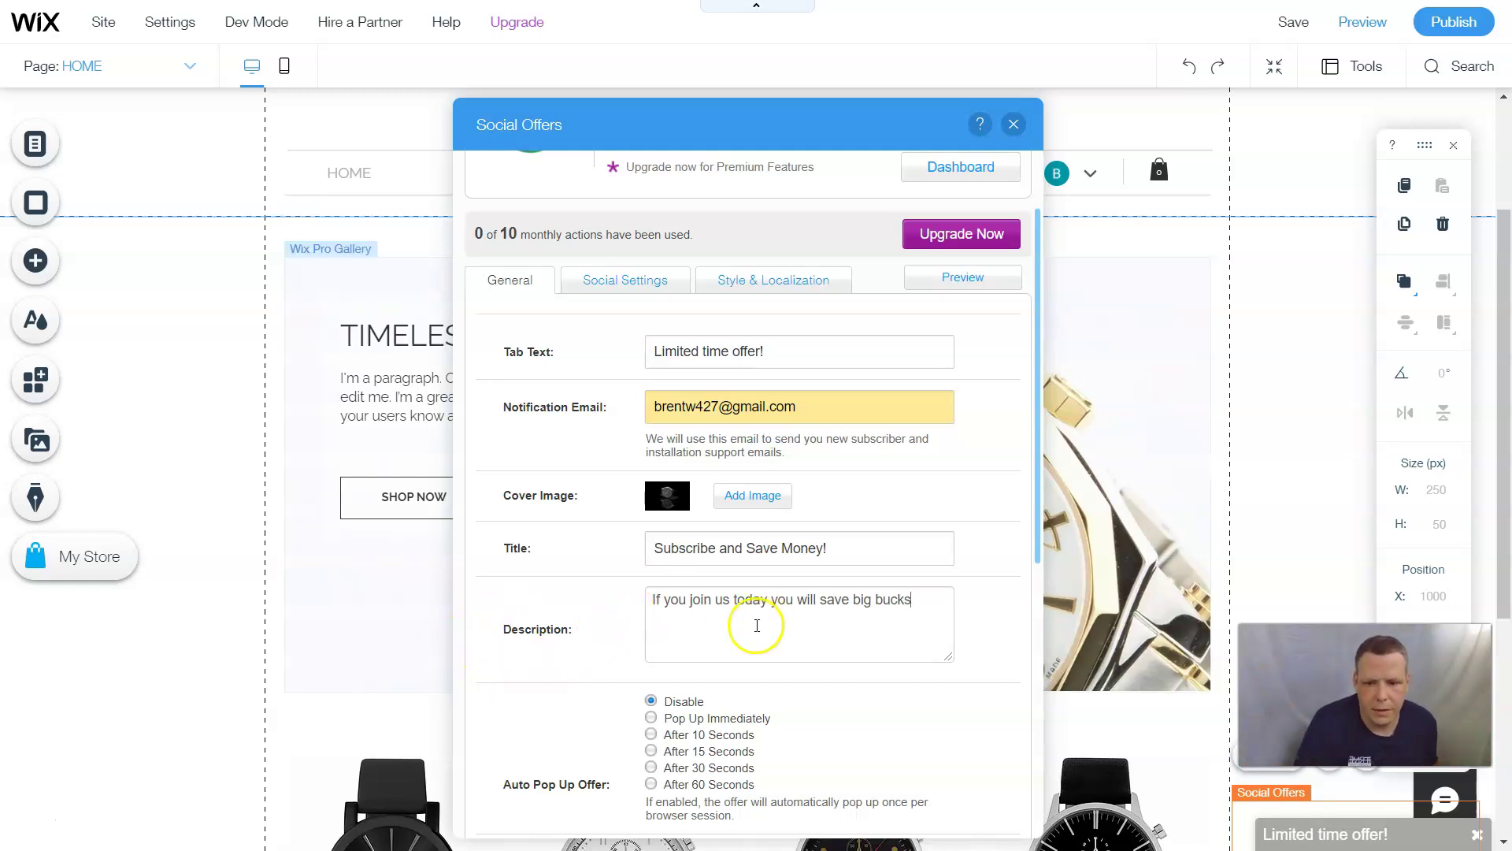
pyautogui.click(733, 630)
pyautogui.scroll(-3, 820, 712)
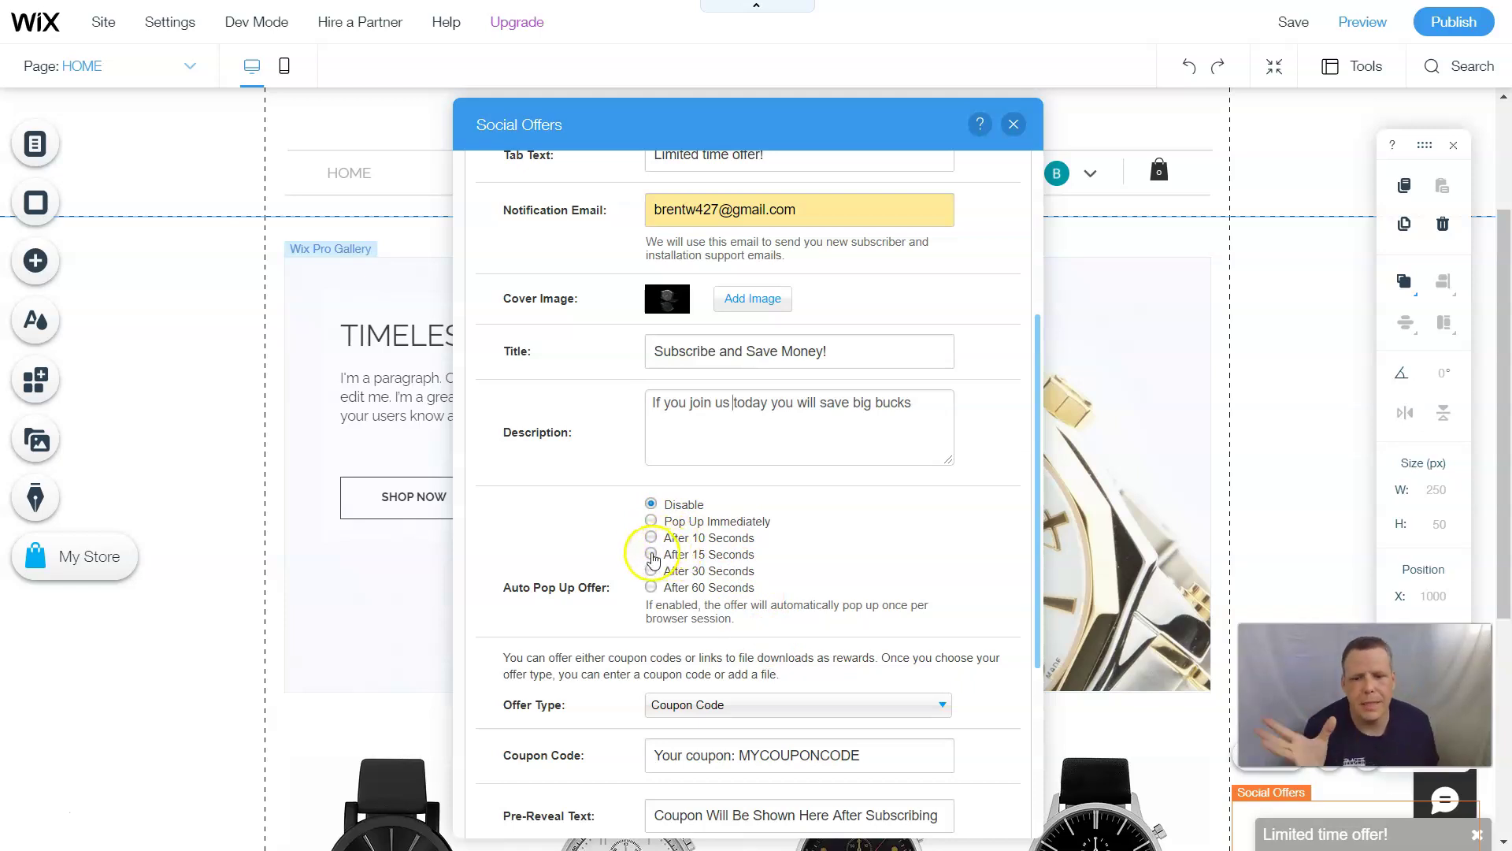
# Make the offer auto-pop after 15 seconds and keep Coupon Code as the offer type
pyautogui.click(651, 554)
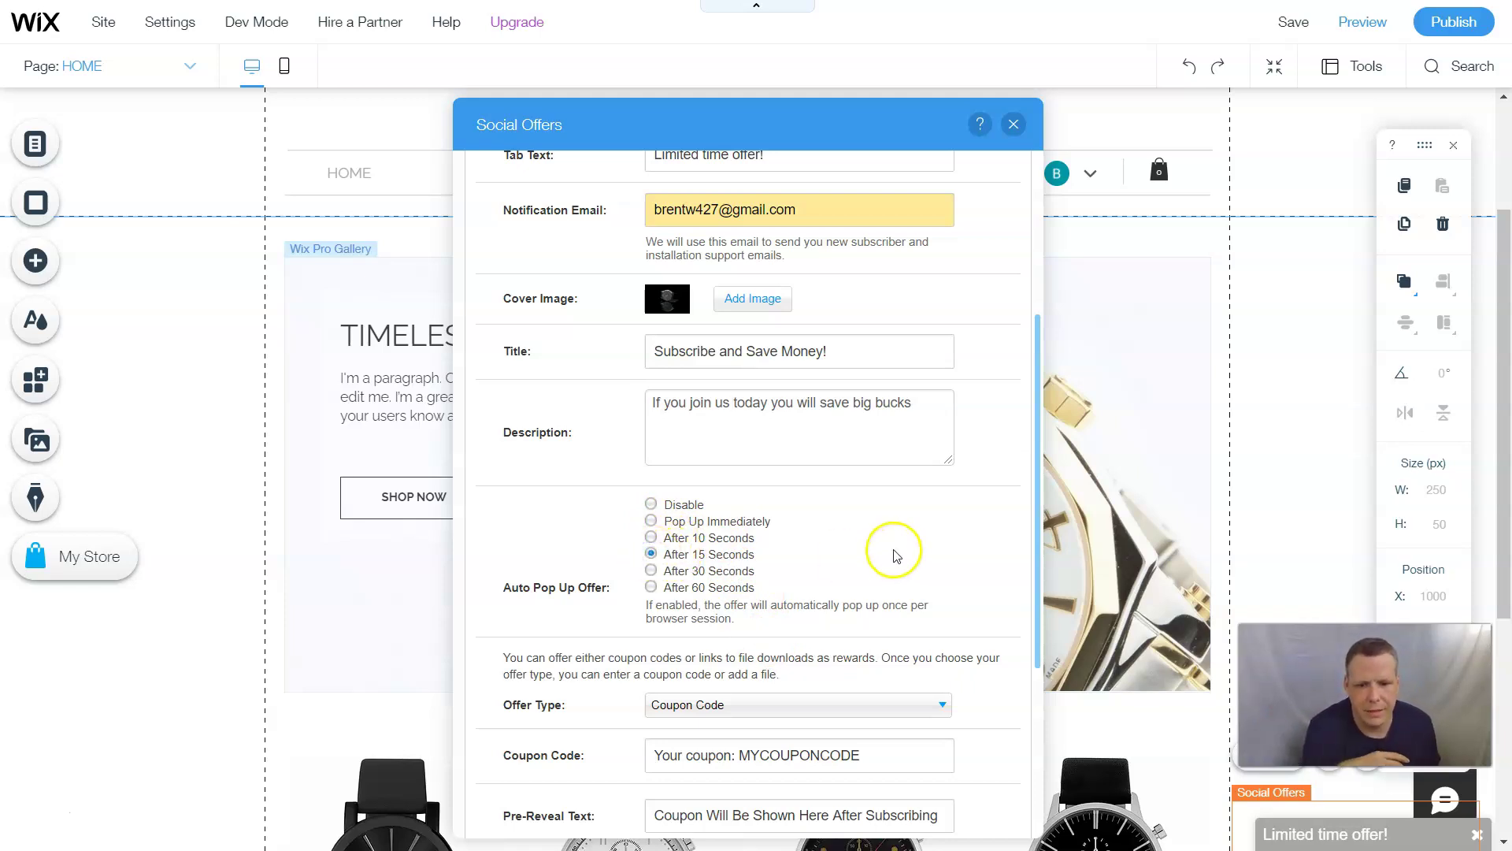
pyautogui.scroll(-3, 890, 551)
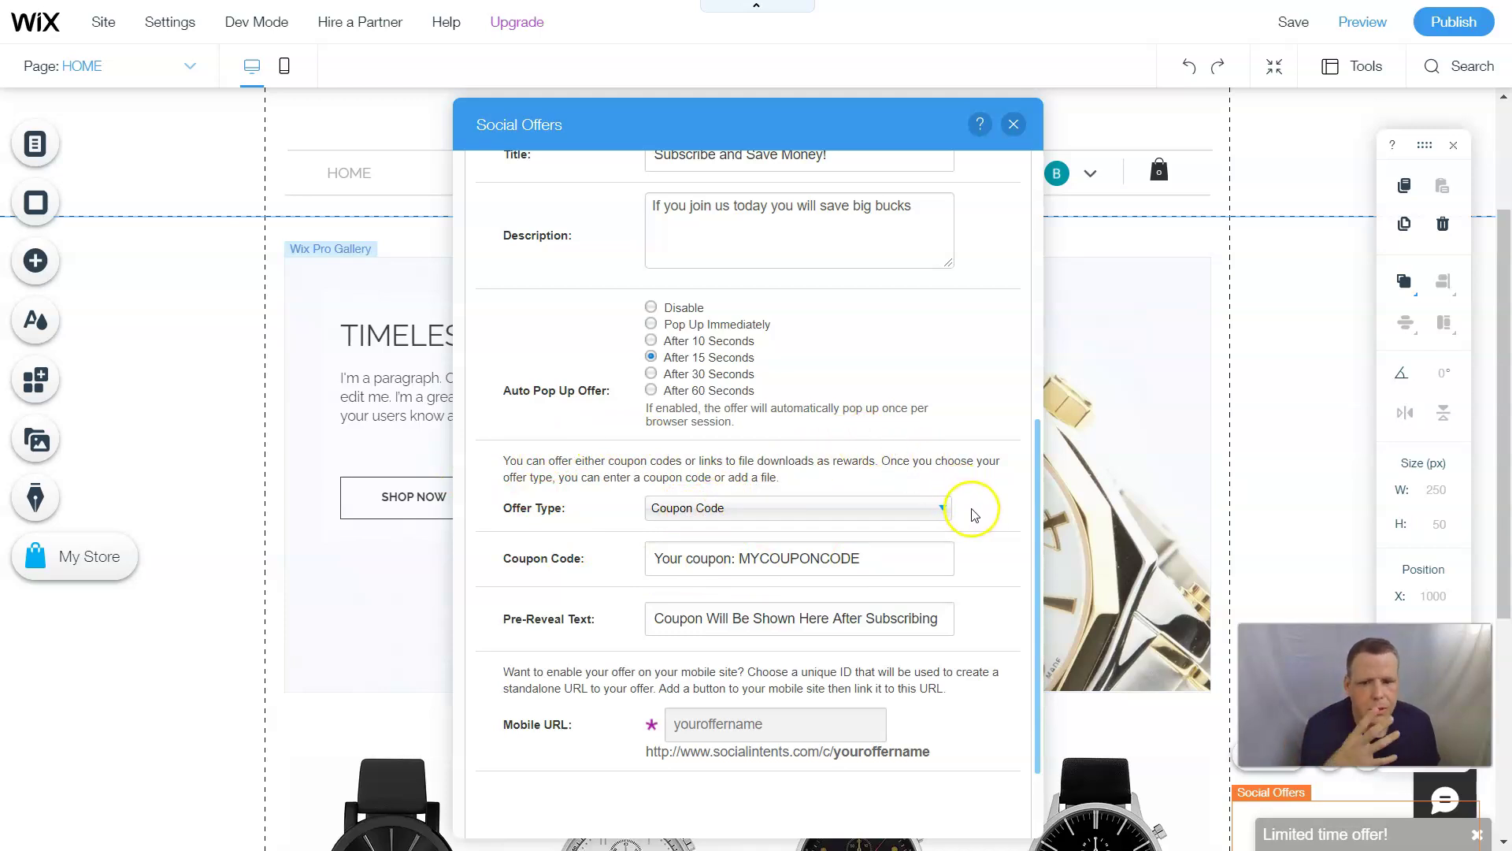
pyautogui.click(739, 518)
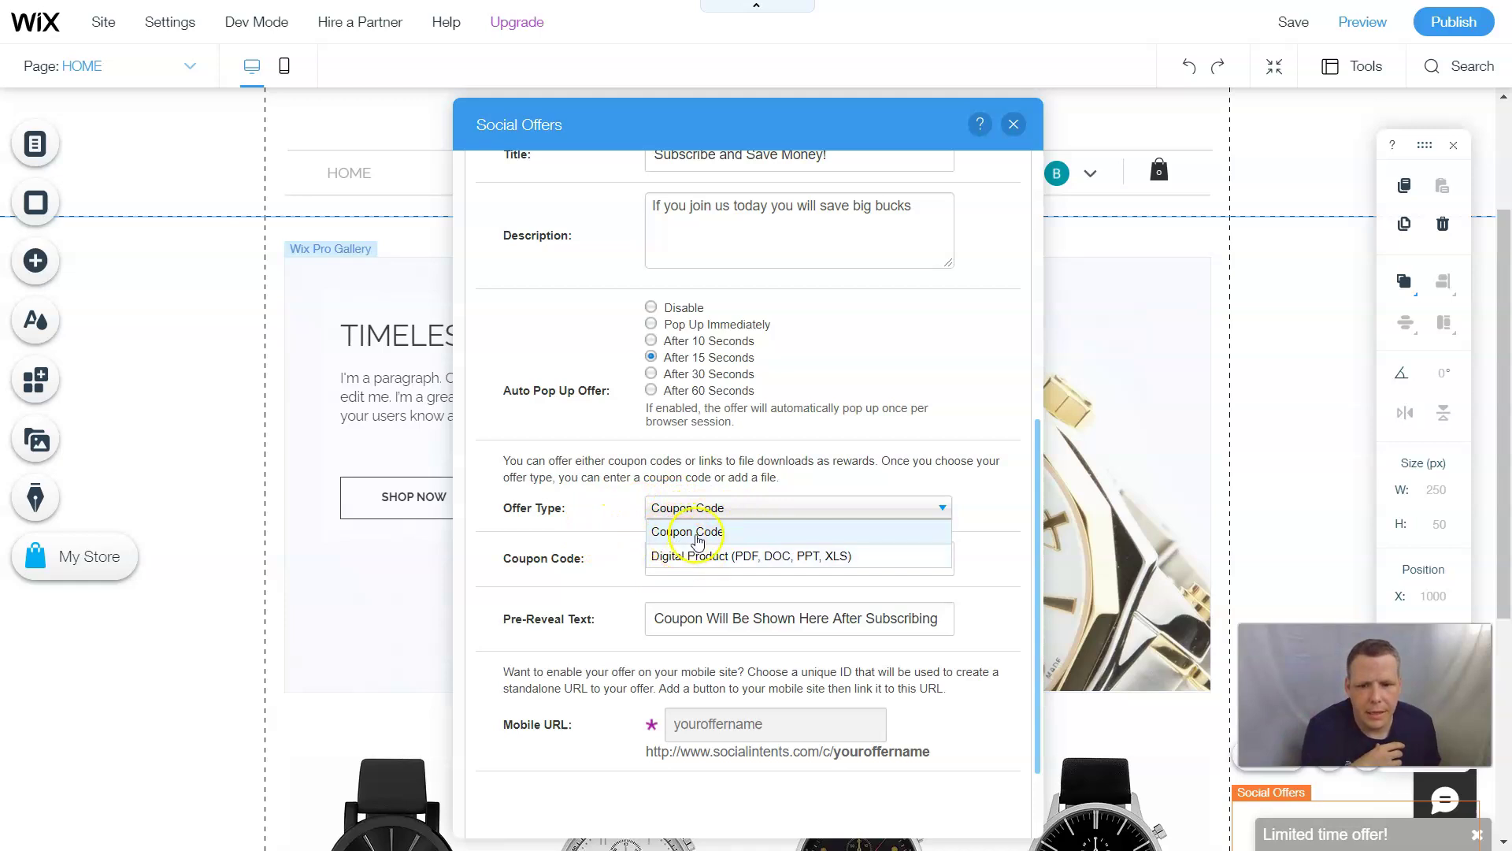
pyautogui.click(662, 561)
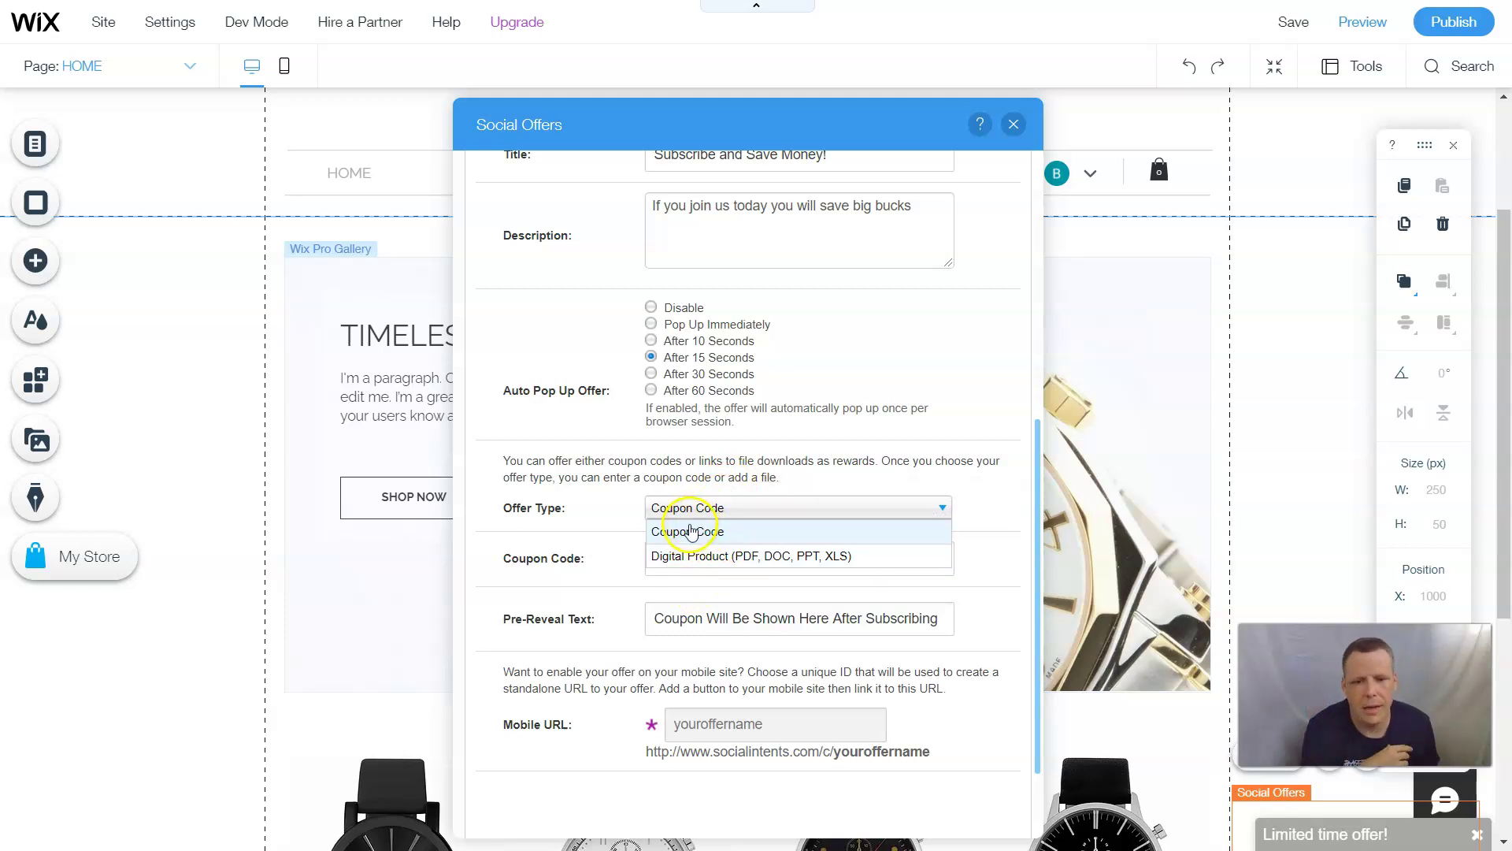
pyautogui.click(687, 532)
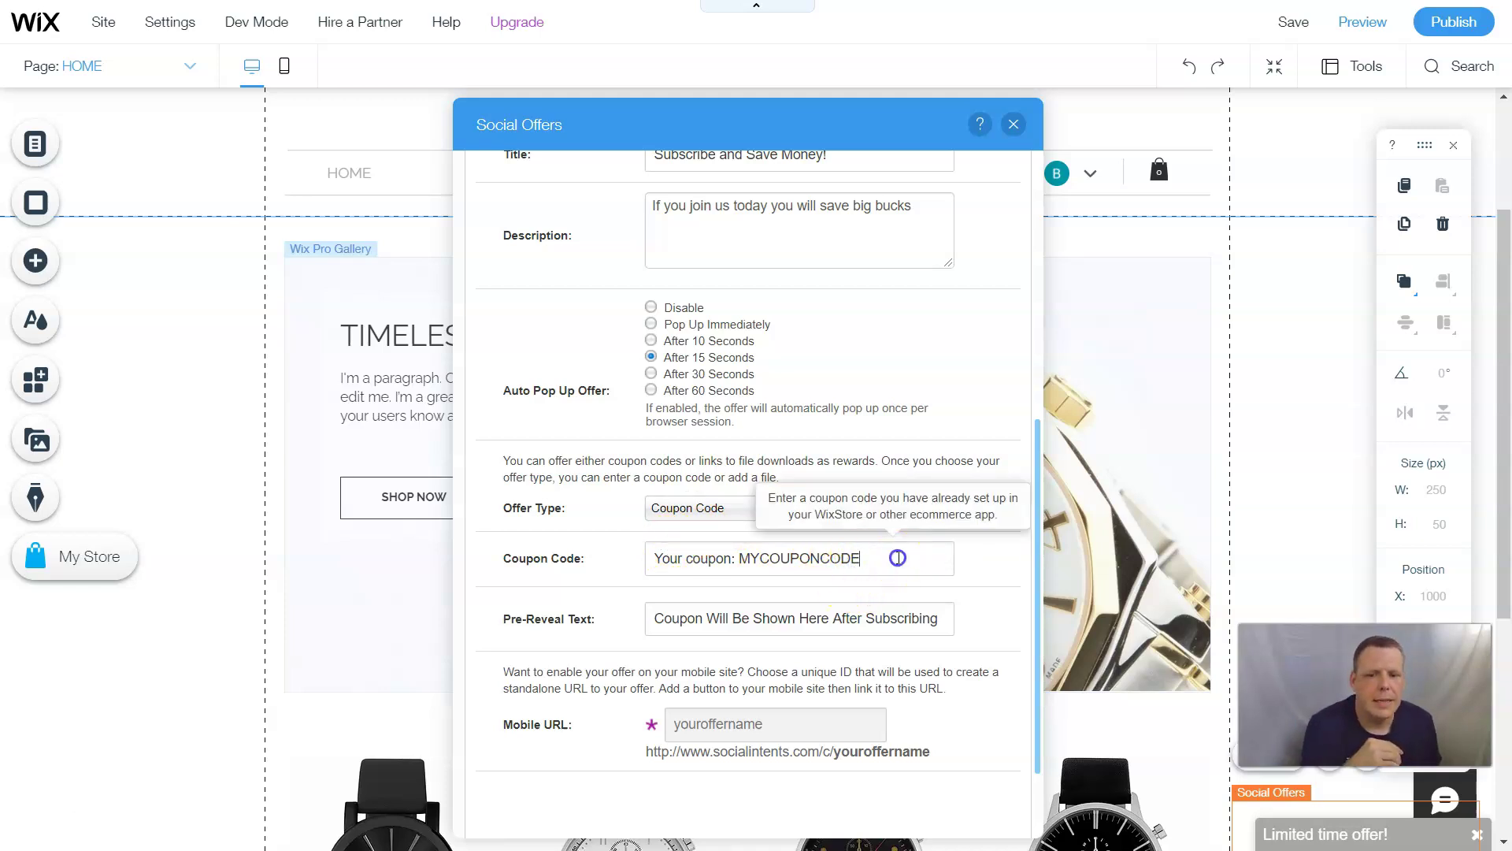
# Replace the sample coupon code with 555222333
pyautogui.moveTo(887, 557); pyautogui.dragTo(575, 560)
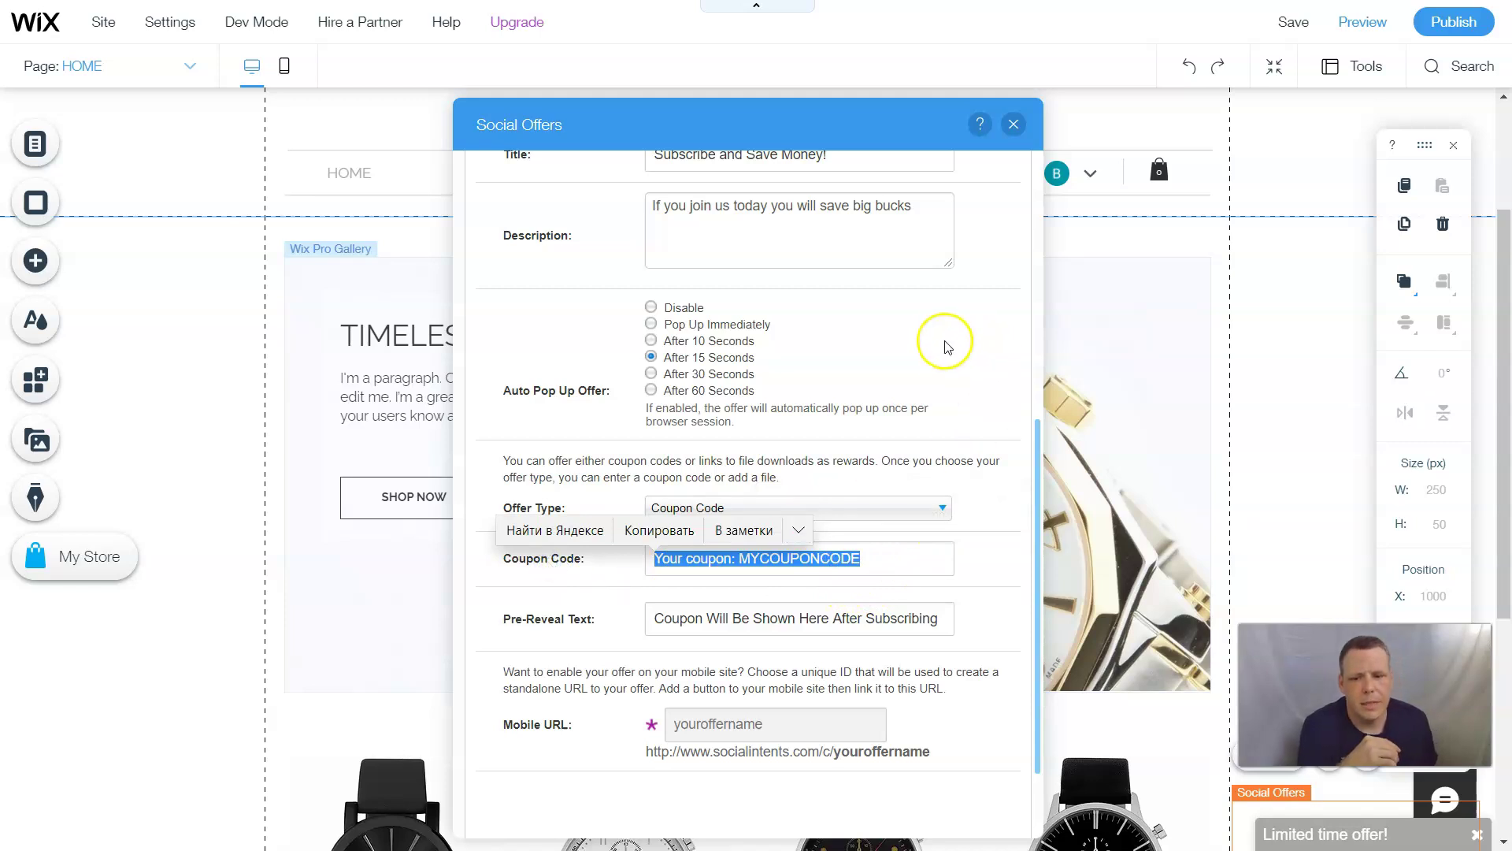
pyautogui.press('BackSpace')
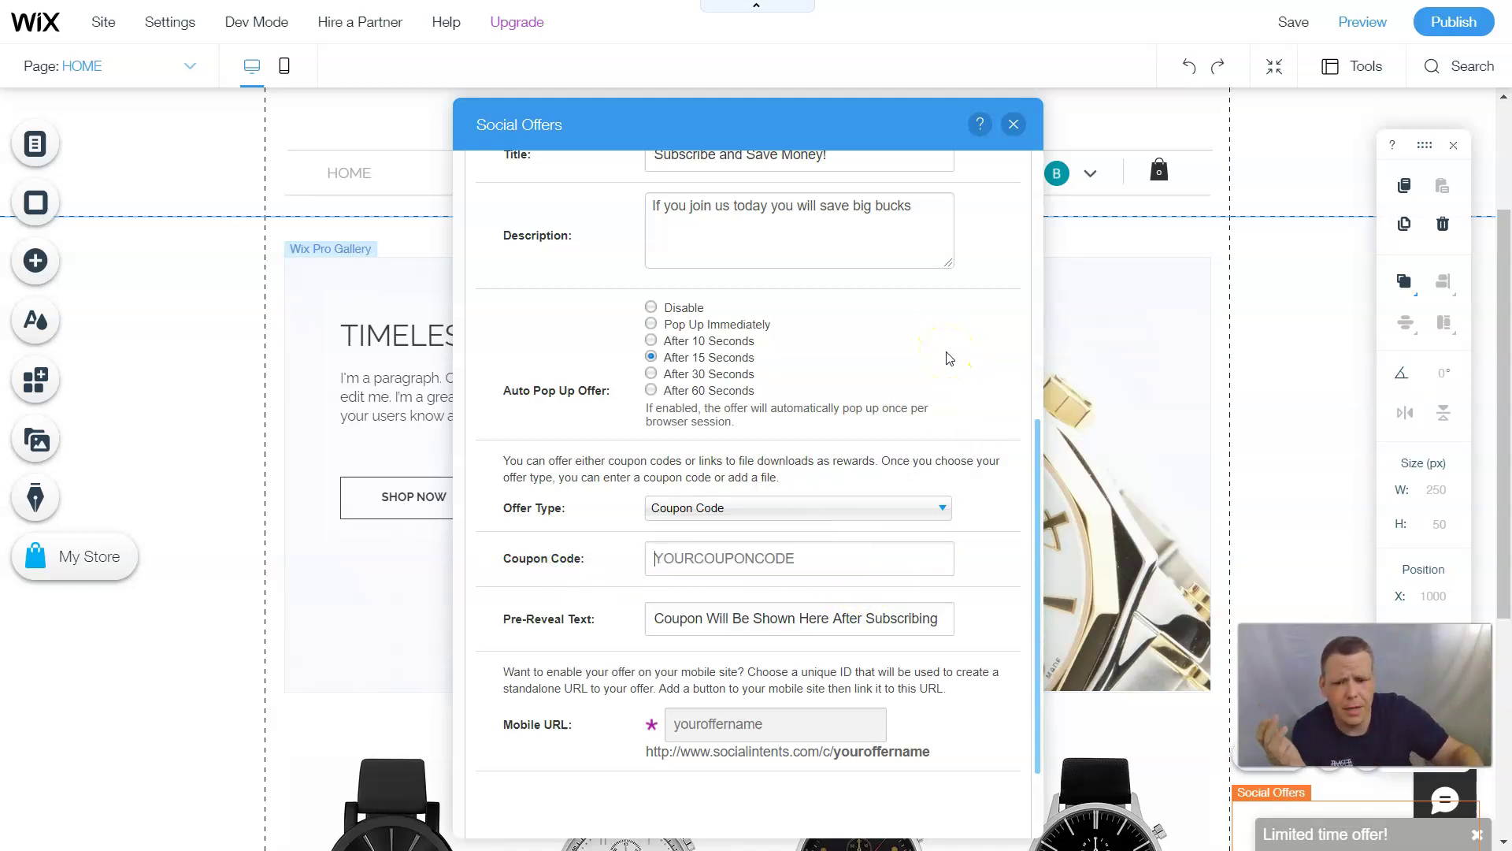
pyautogui.write('555222333')
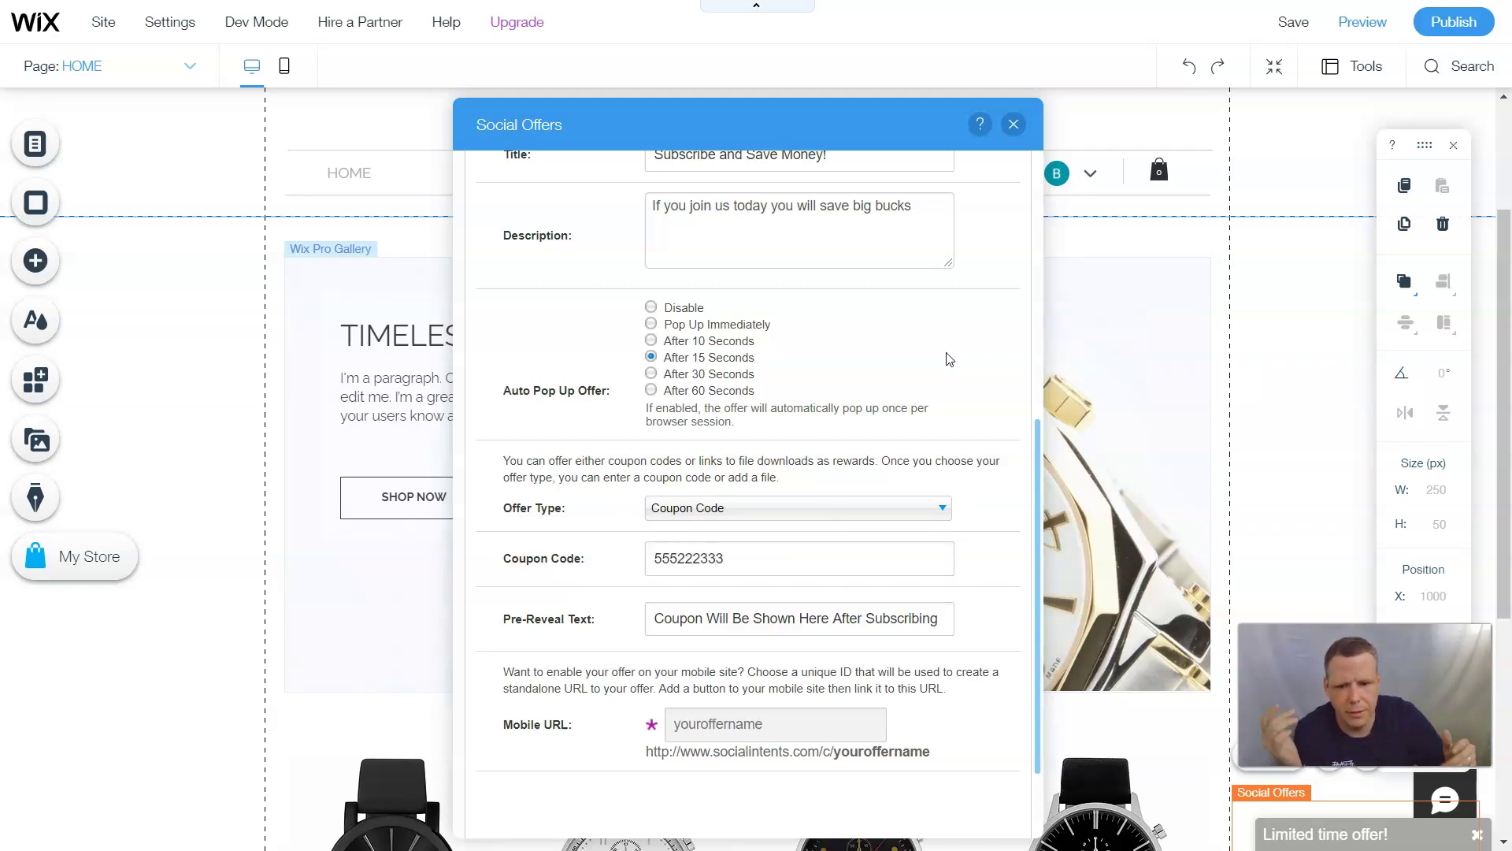
pyautogui.click(681, 627)
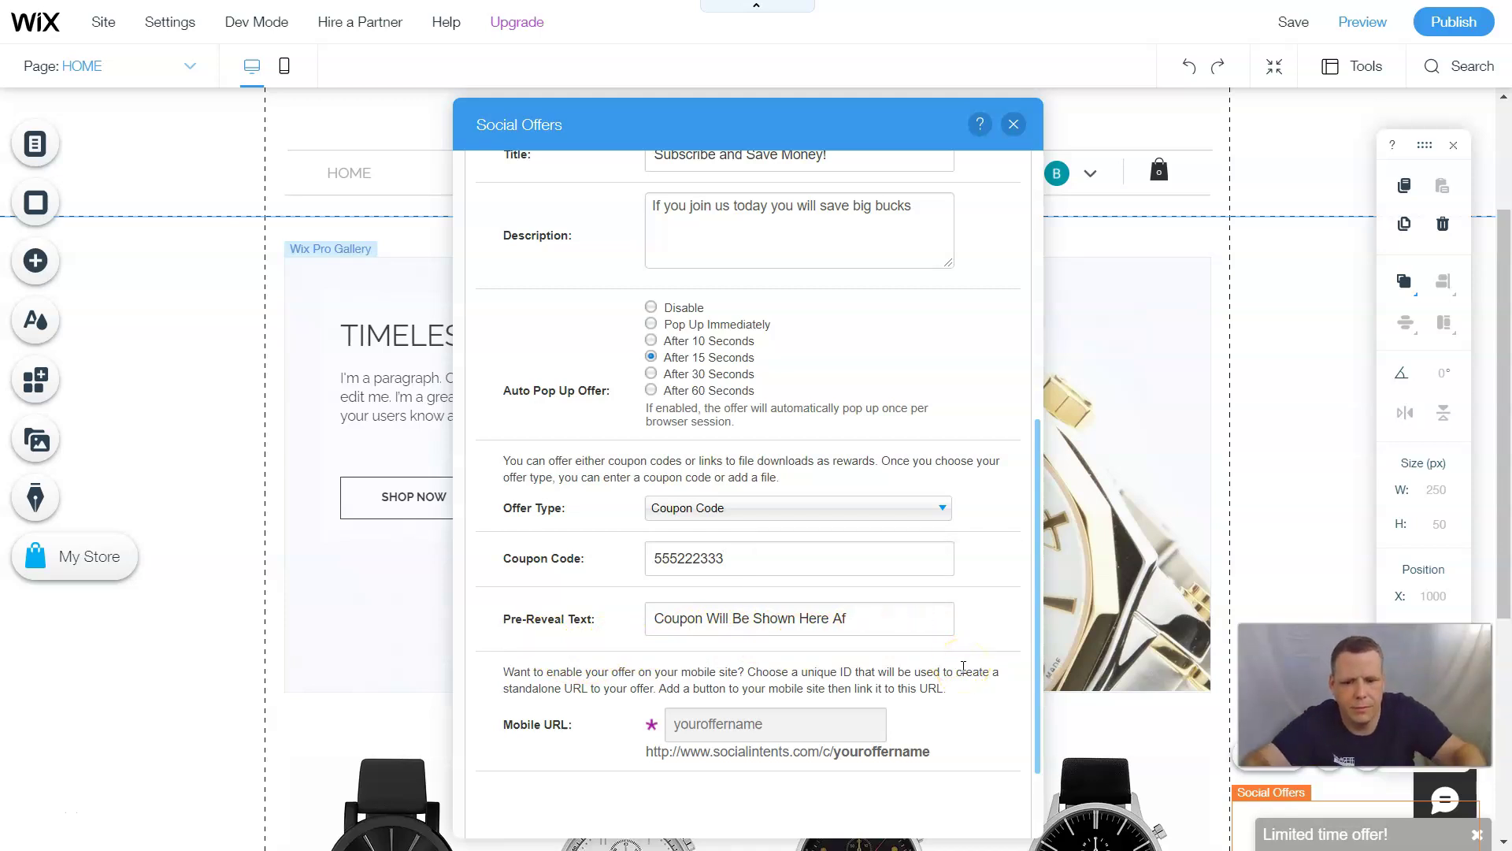
# Replace the pre-reveal text with 'We will give you the coupon once you subscribe'
pyautogui.press('BackSpace')
pyautogui.press('BackSpace')
pyautogui.press('BackSpace')
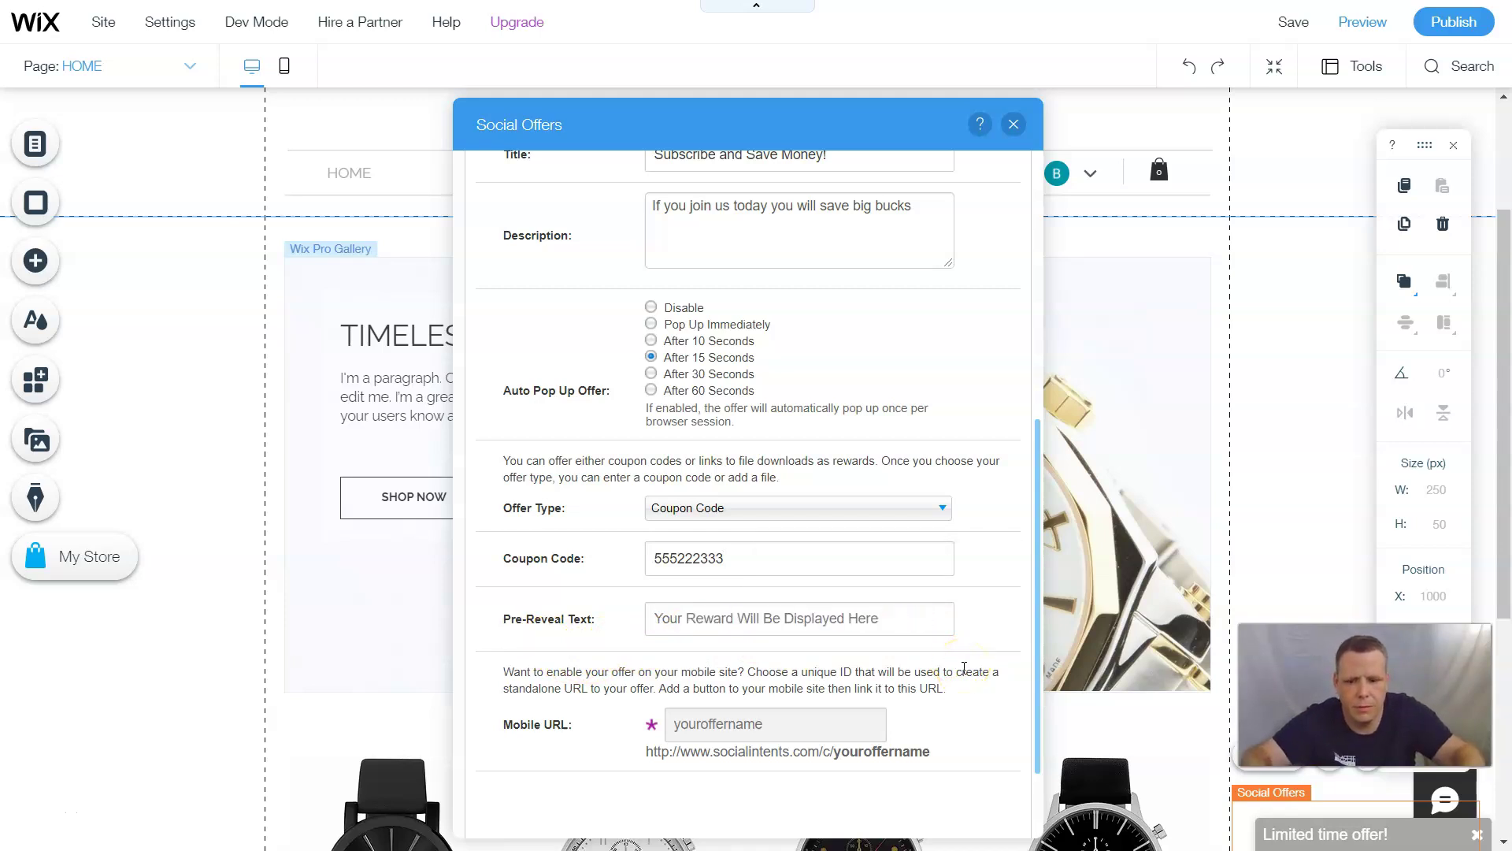
pyautogui.write('W')
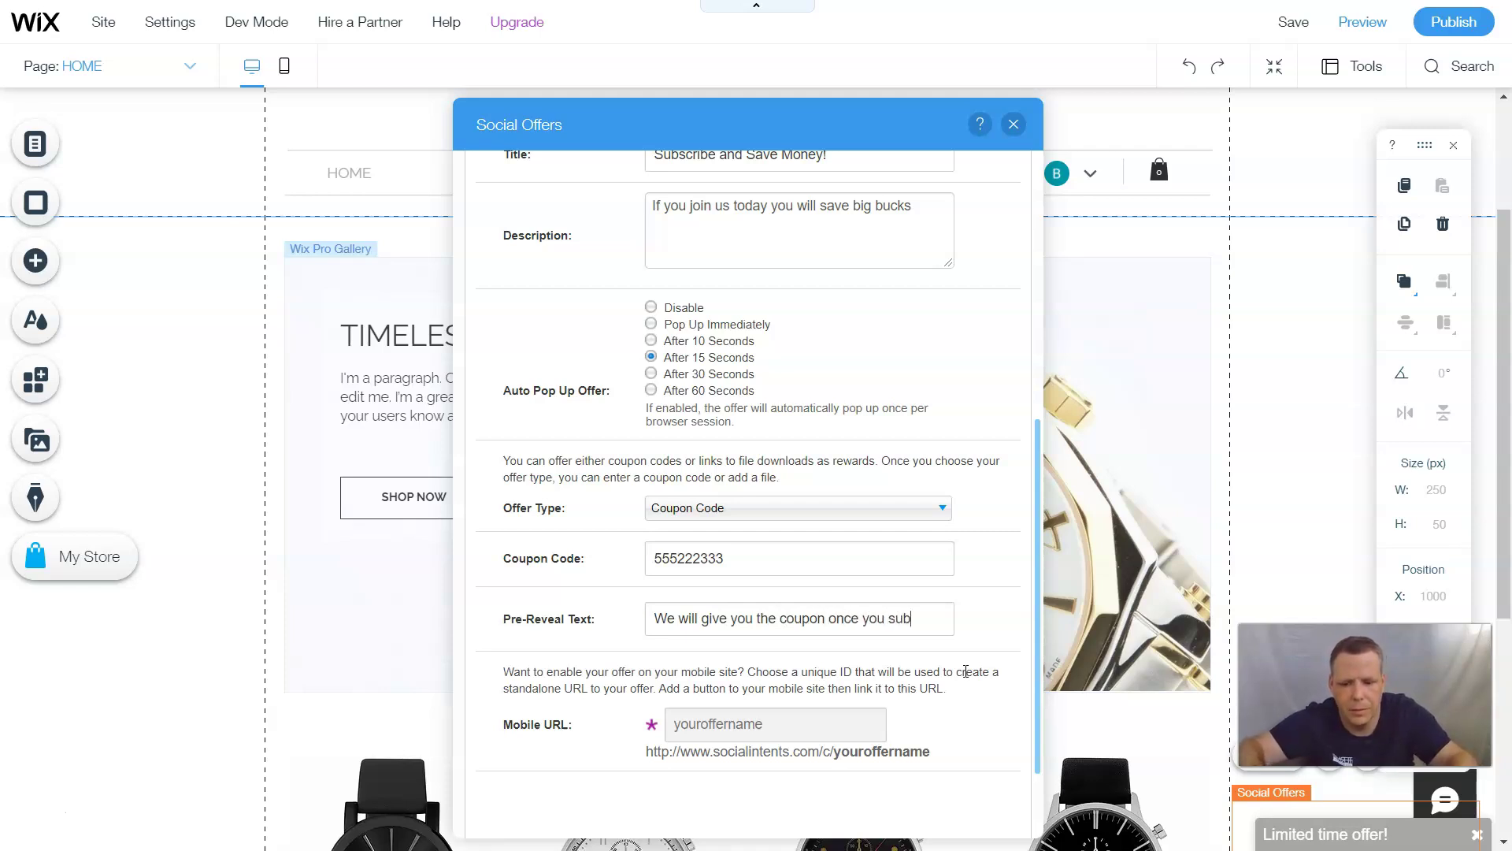
pyautogui.write('ibe')
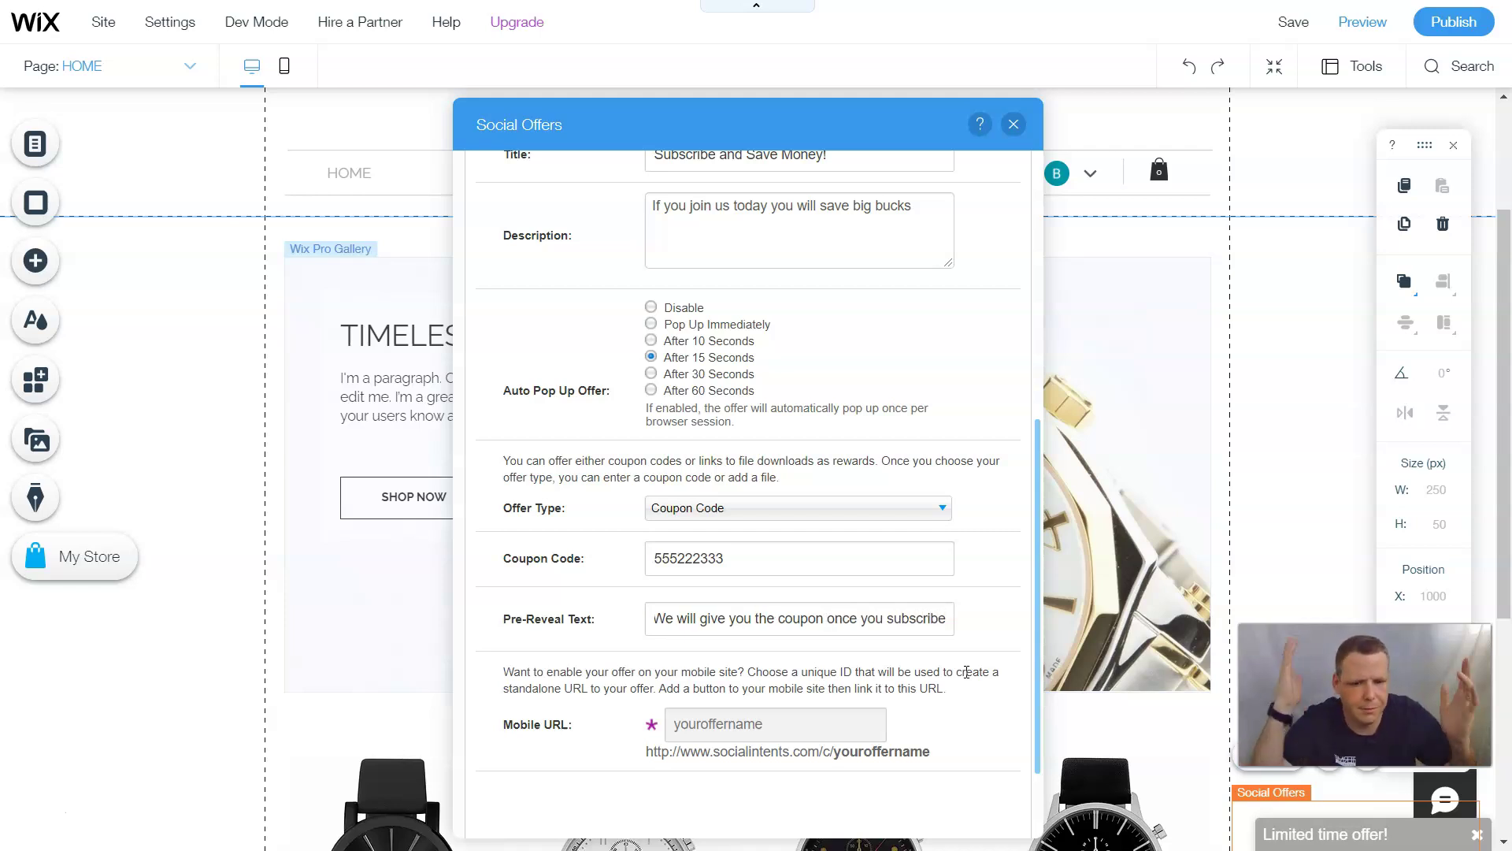
pyautogui.scroll(-2, 836, 695)
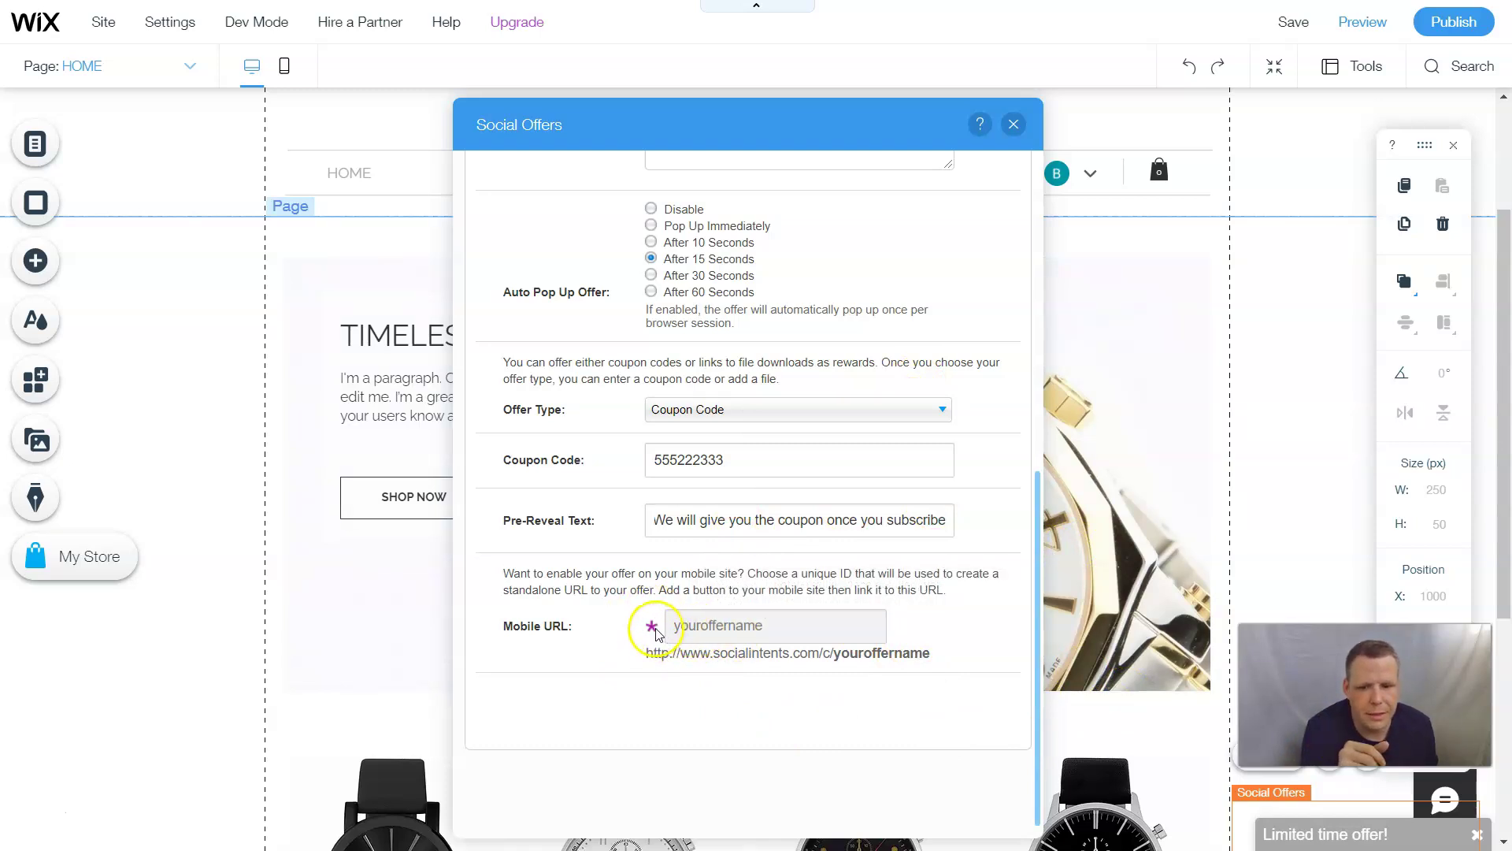
# Finish the pre-reveal text and review the remaining General tab settings of Social Offers
pyautogui.click(713, 627)
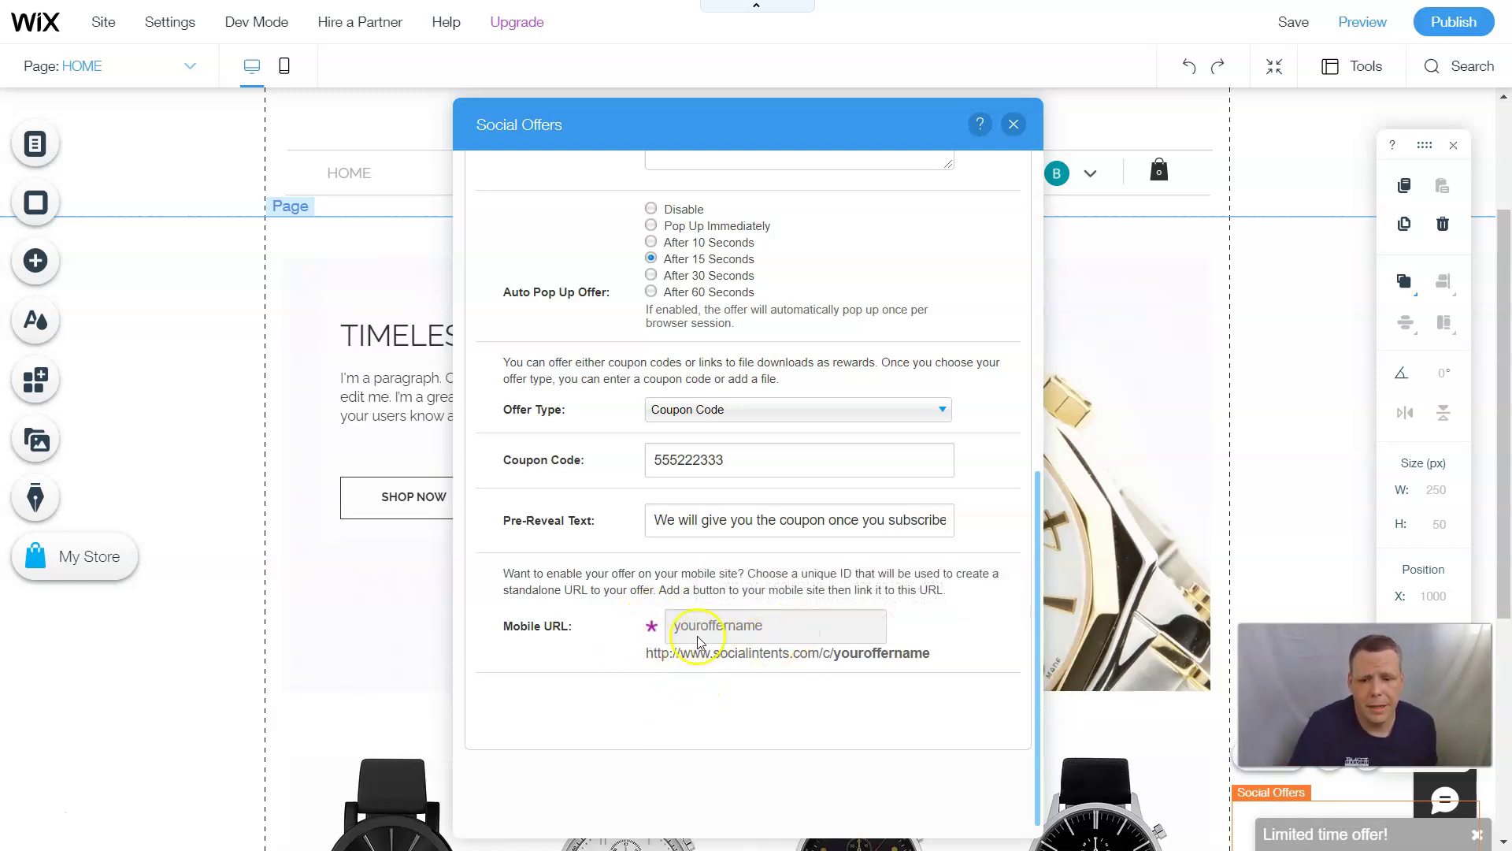
pyautogui.scroll(-1, 722, 671)
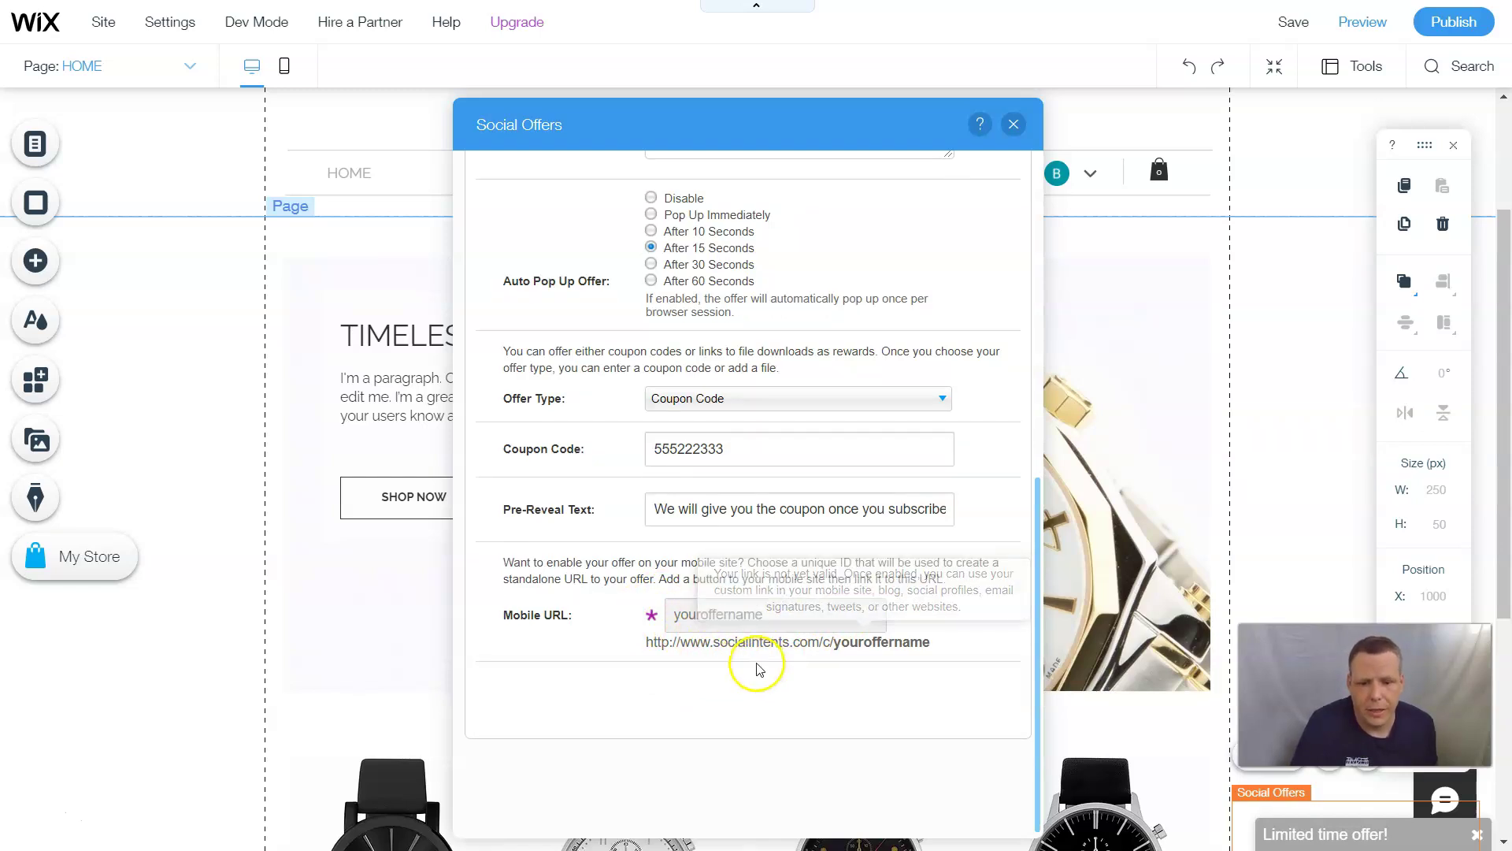
pyautogui.scroll(6, 743, 713)
pyautogui.scroll(3, 743, 723)
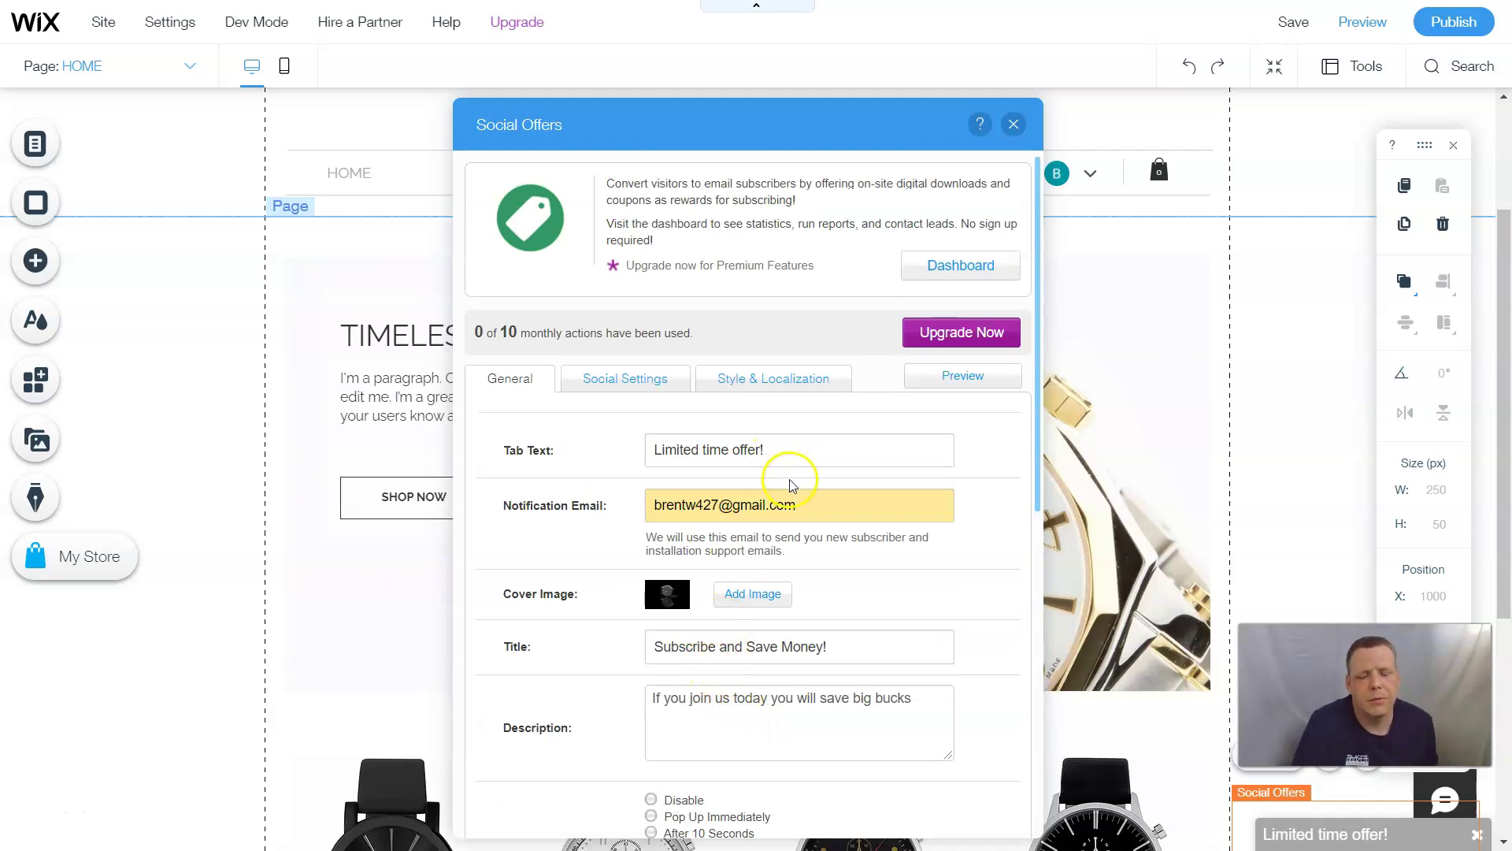
pyautogui.scroll(-4, 819, 535)
pyautogui.scroll(-7, 827, 549)
pyautogui.scroll(-5, 757, 622)
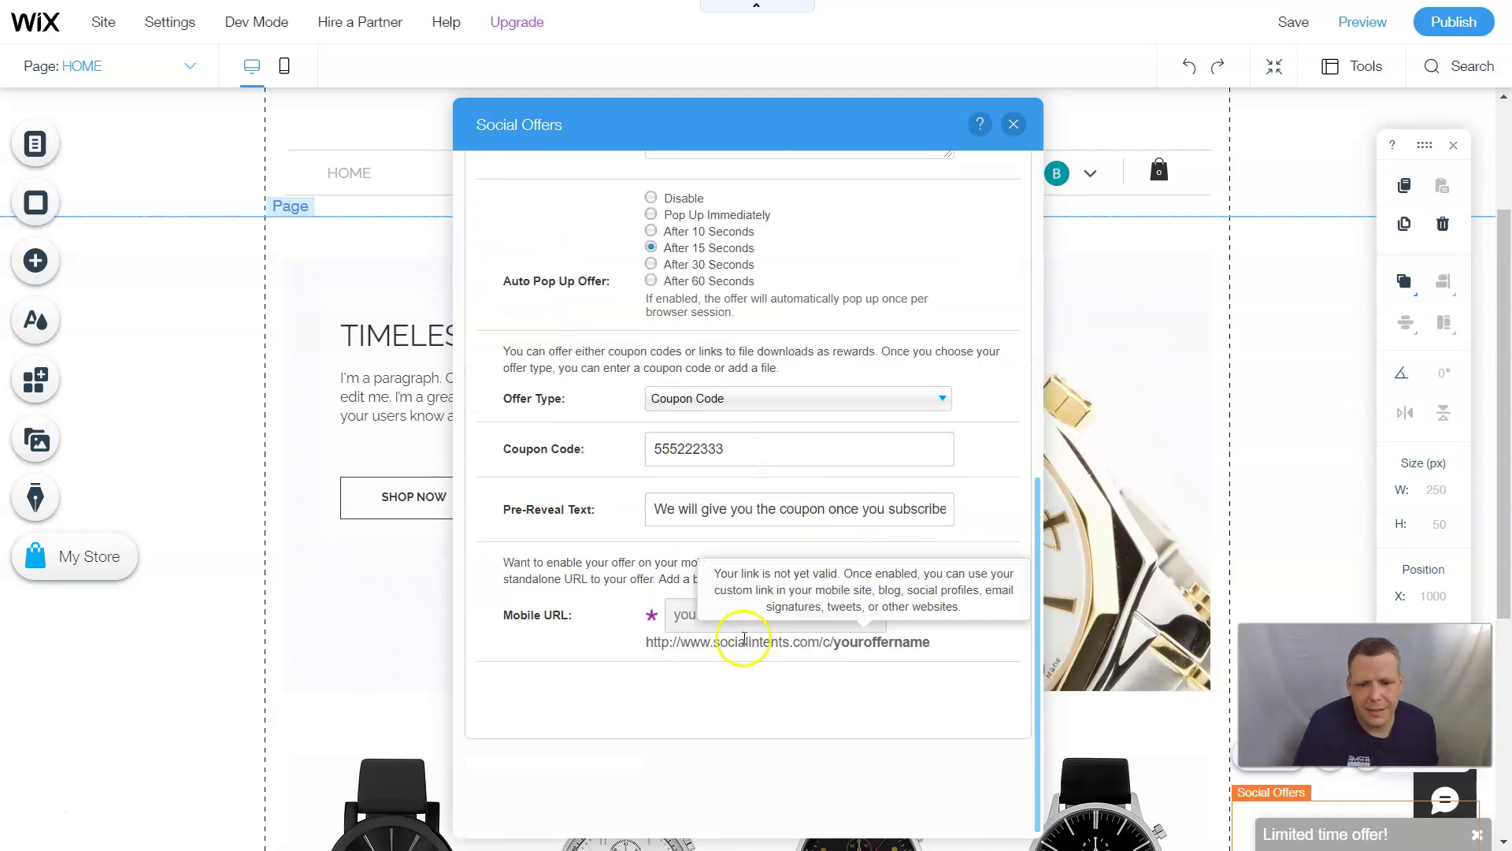
pyautogui.moveTo(787, 641)
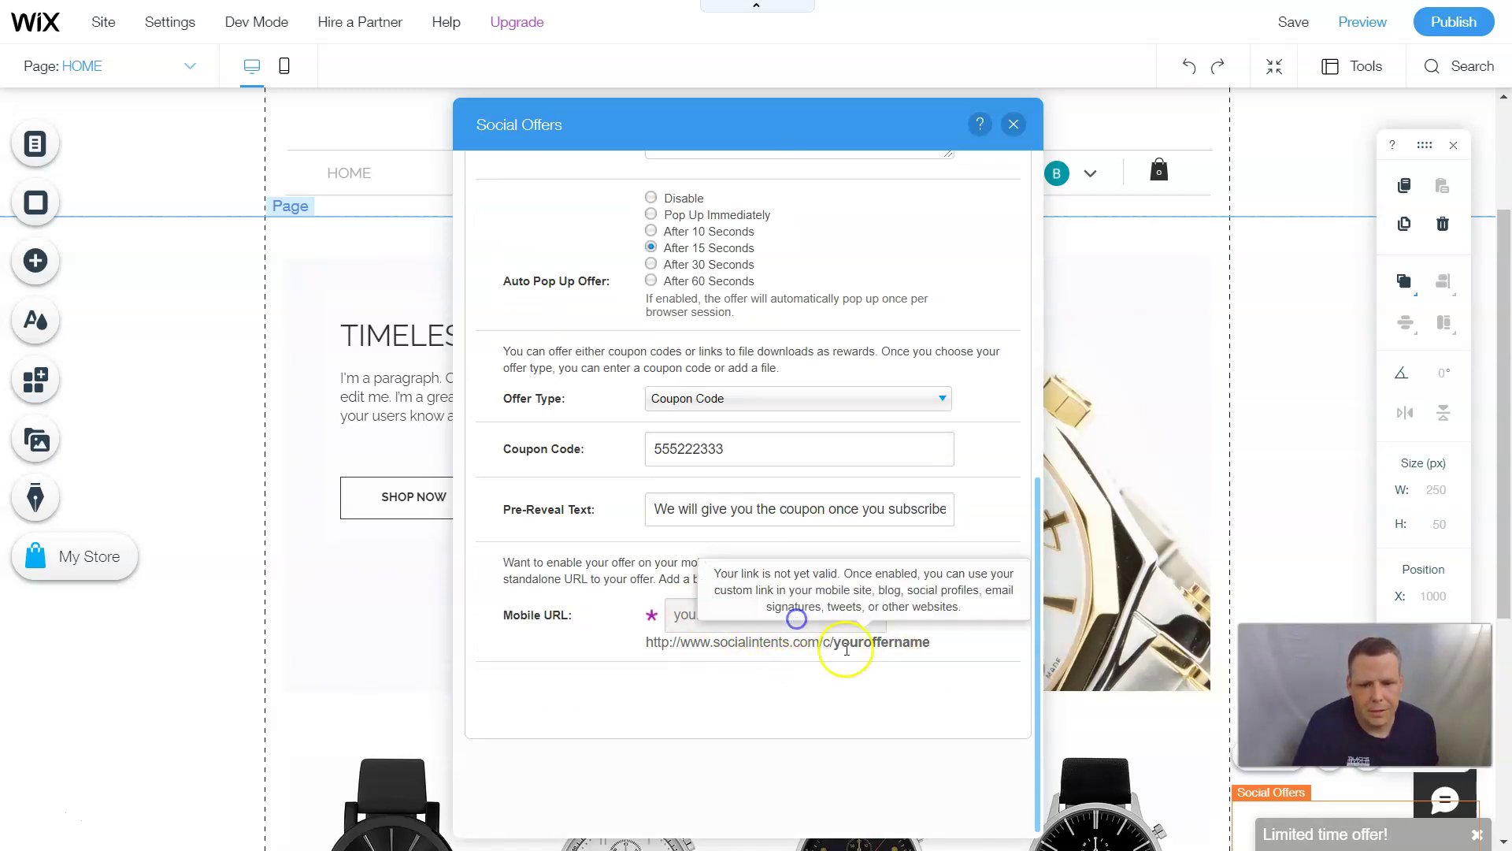
pyautogui.moveTo(843, 643)
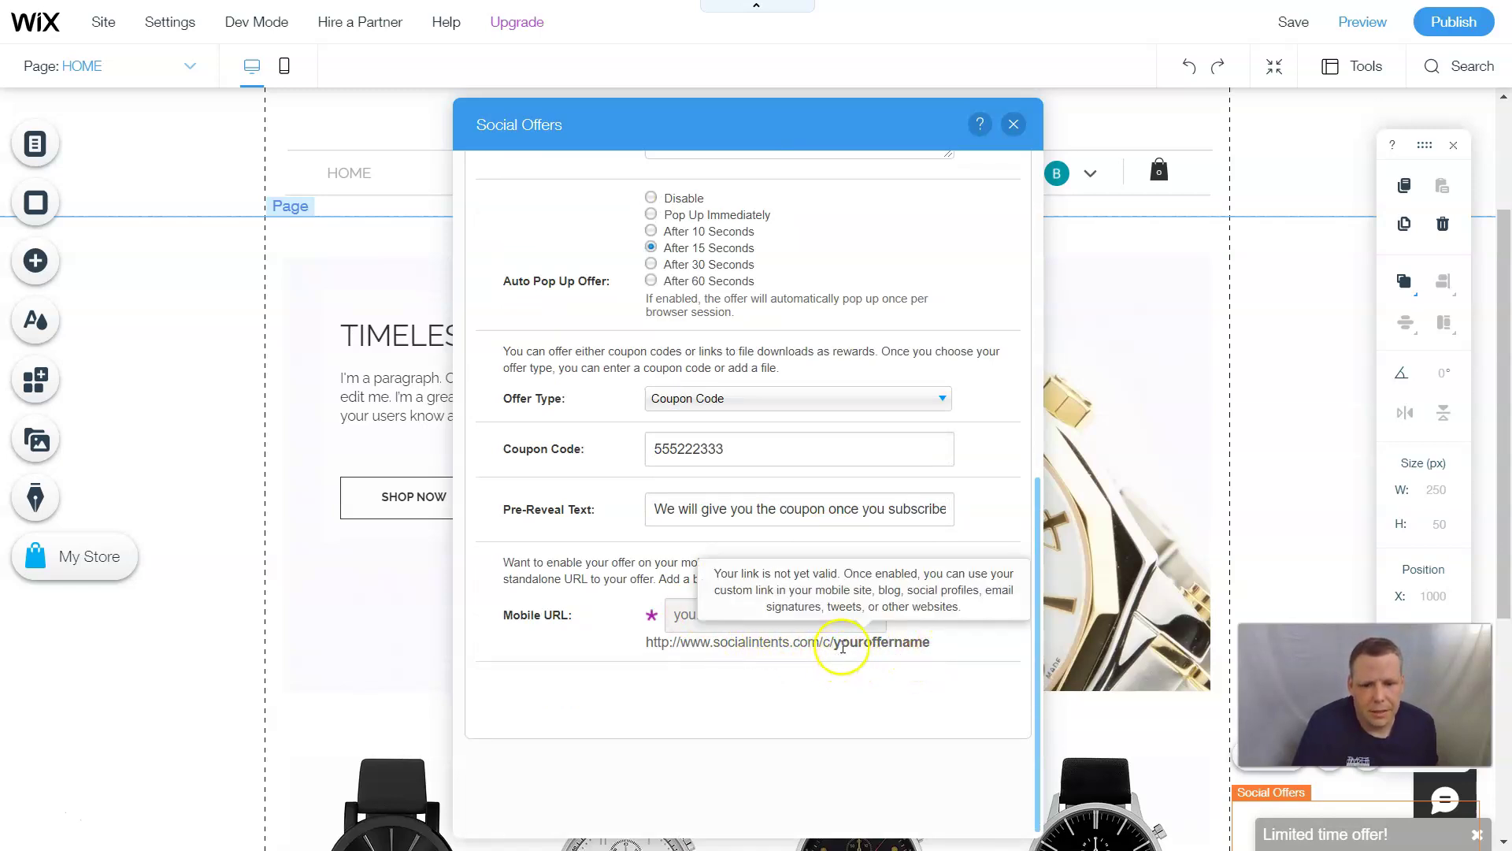
pyautogui.click(904, 698)
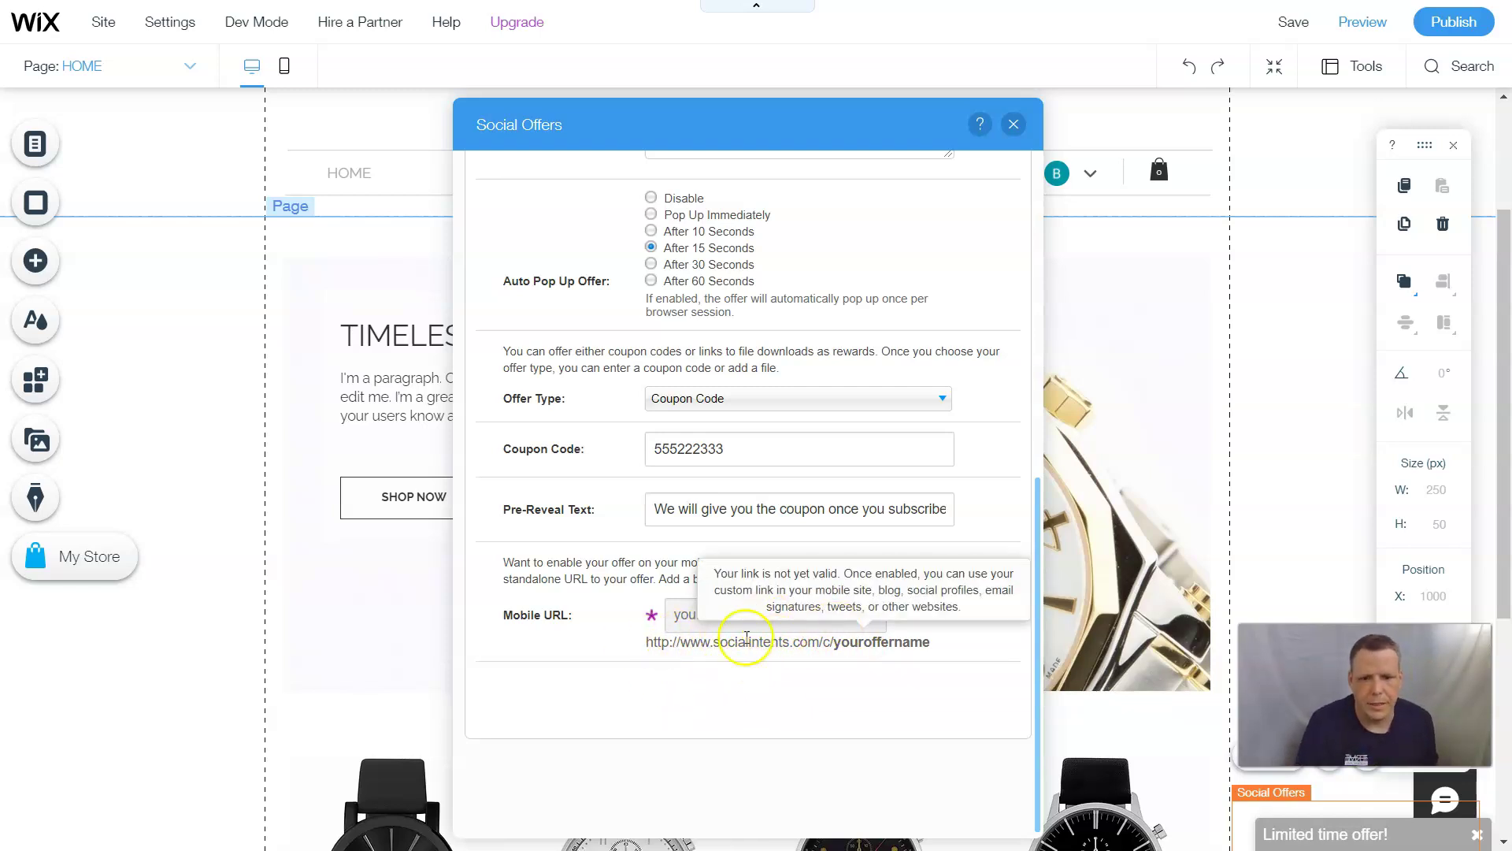
pyautogui.scroll(6, 740, 465)
pyautogui.scroll(2, 630, 481)
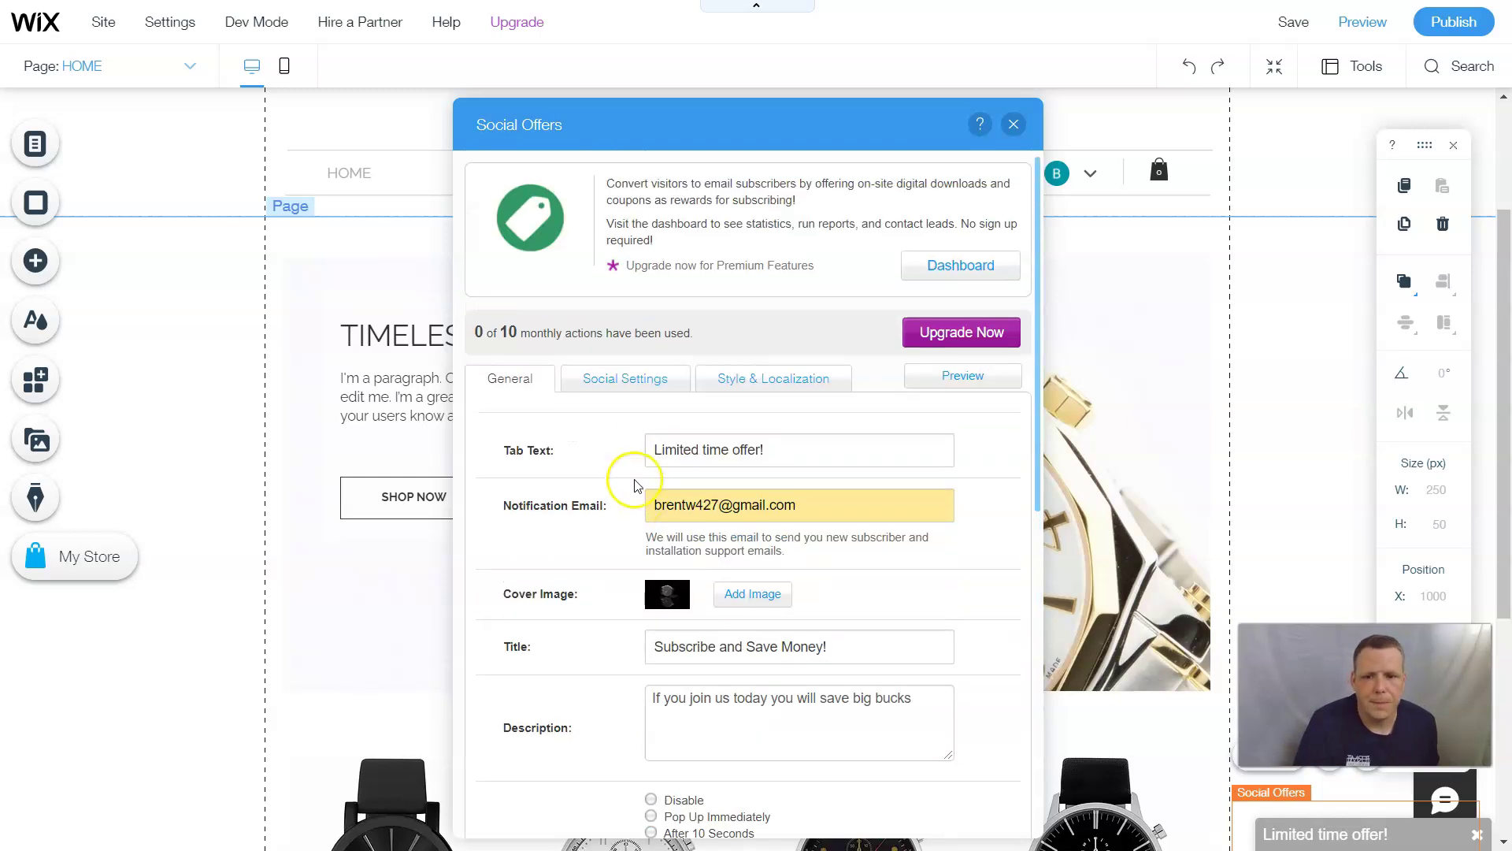
# Switch to Social Settings and toggle the Facebook Like option off and back on
pyautogui.click(634, 386)
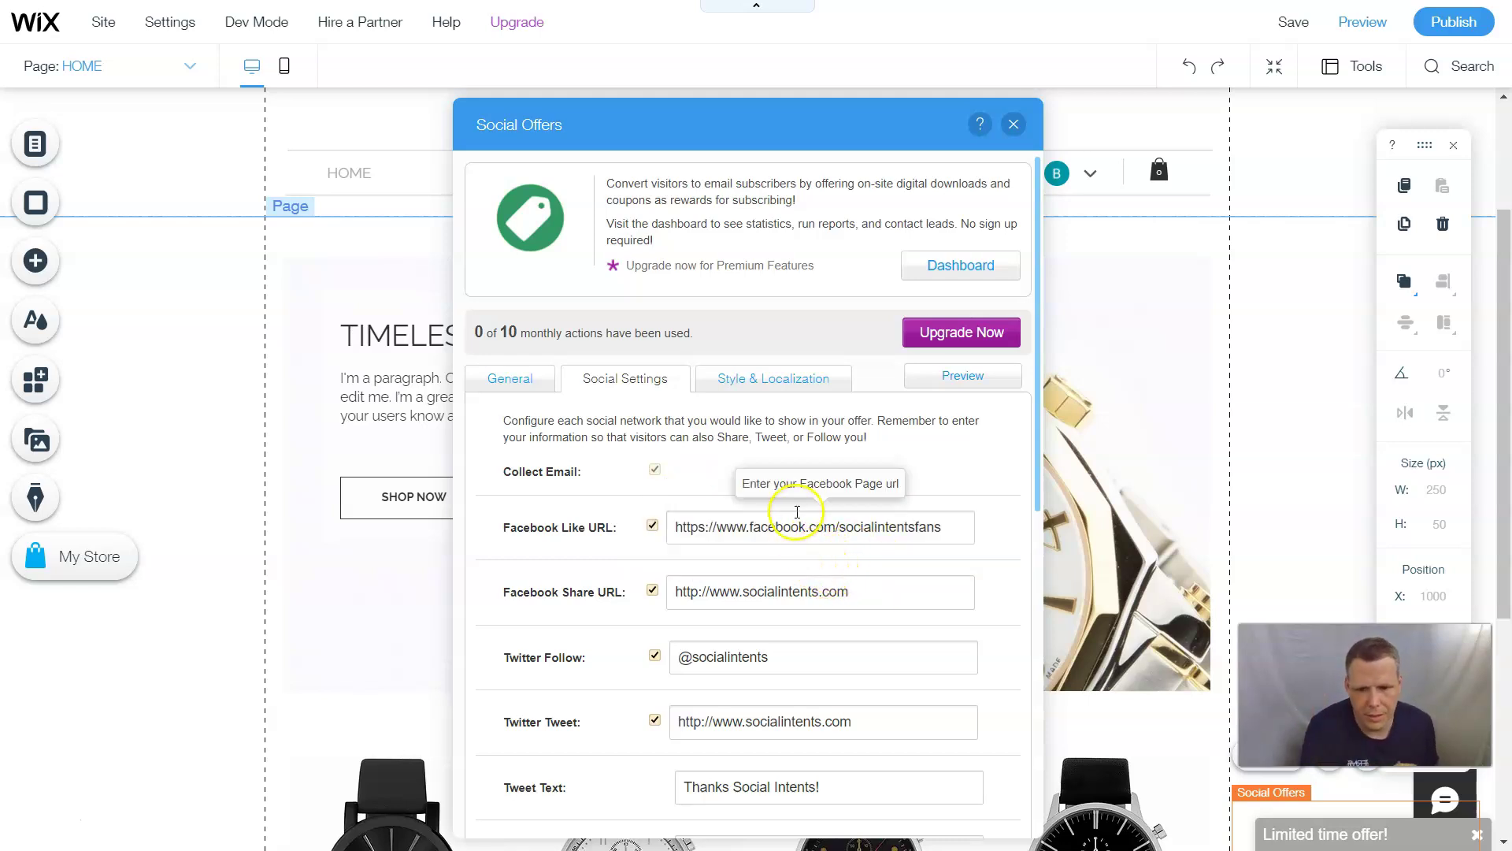
pyautogui.click(678, 472)
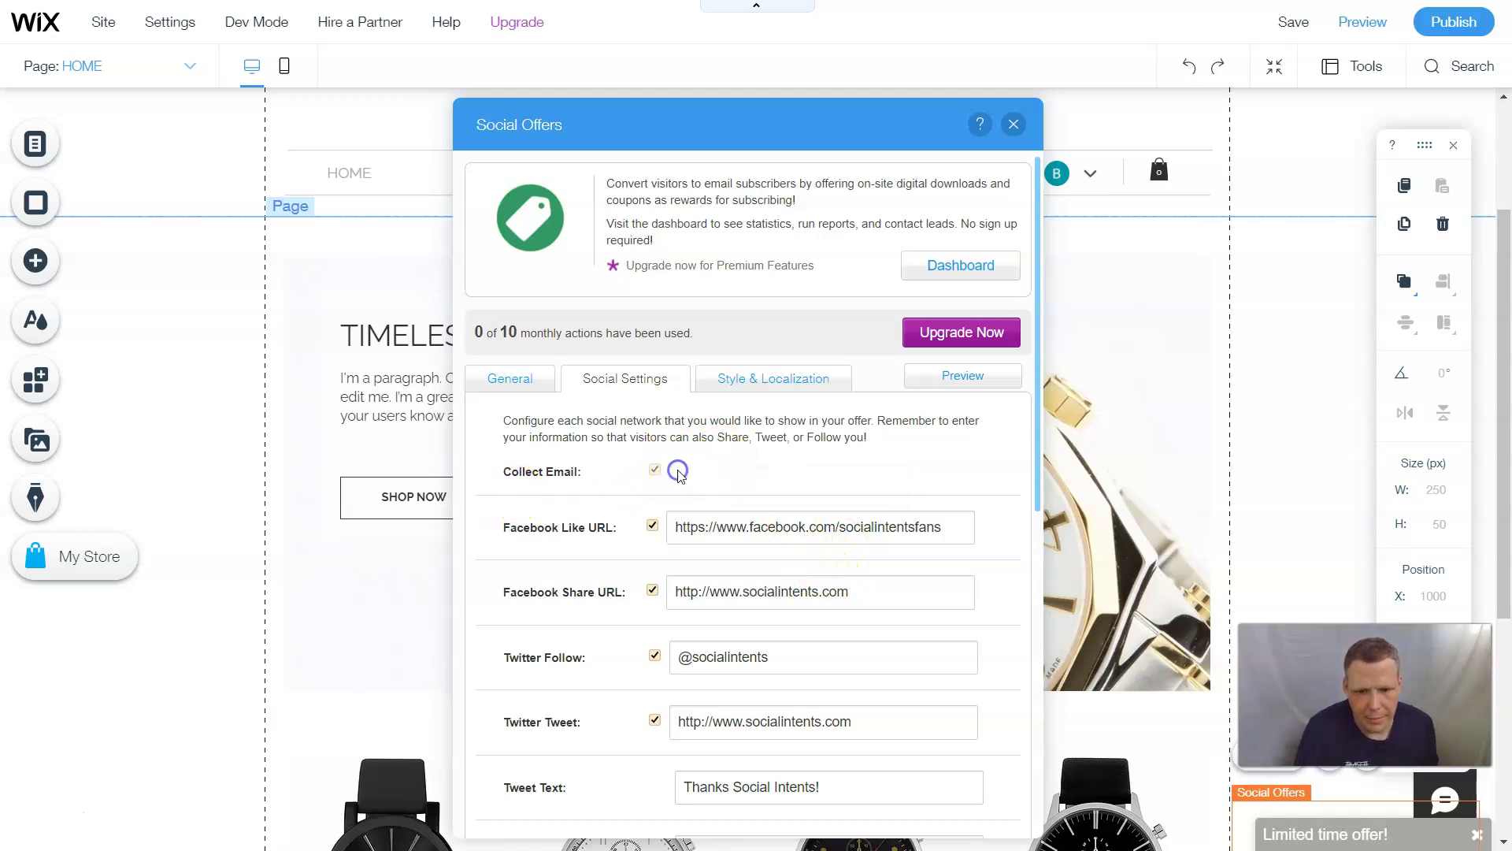
pyautogui.click(653, 472)
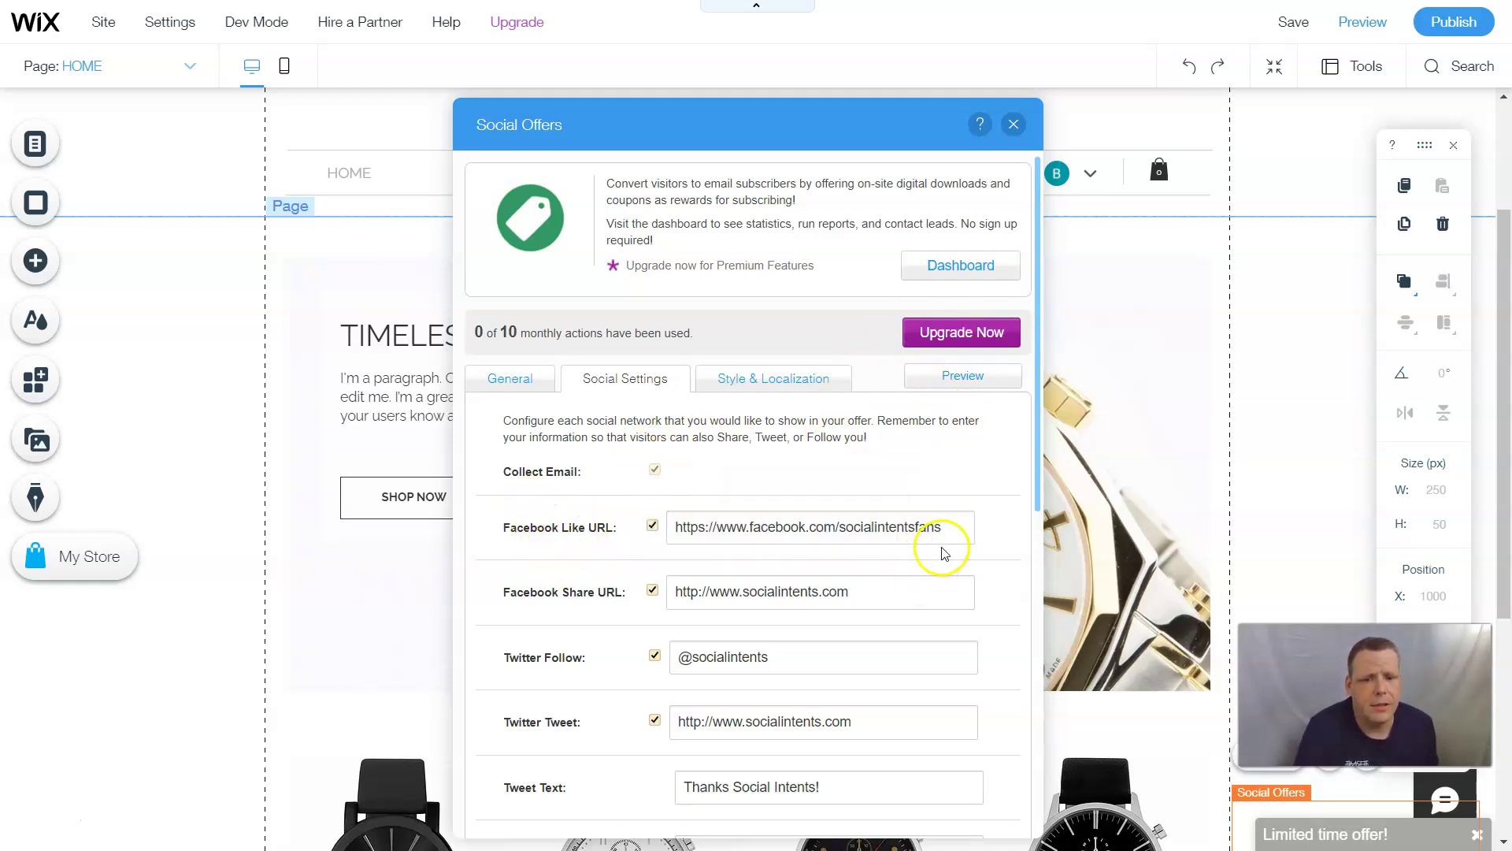
pyautogui.click(653, 525)
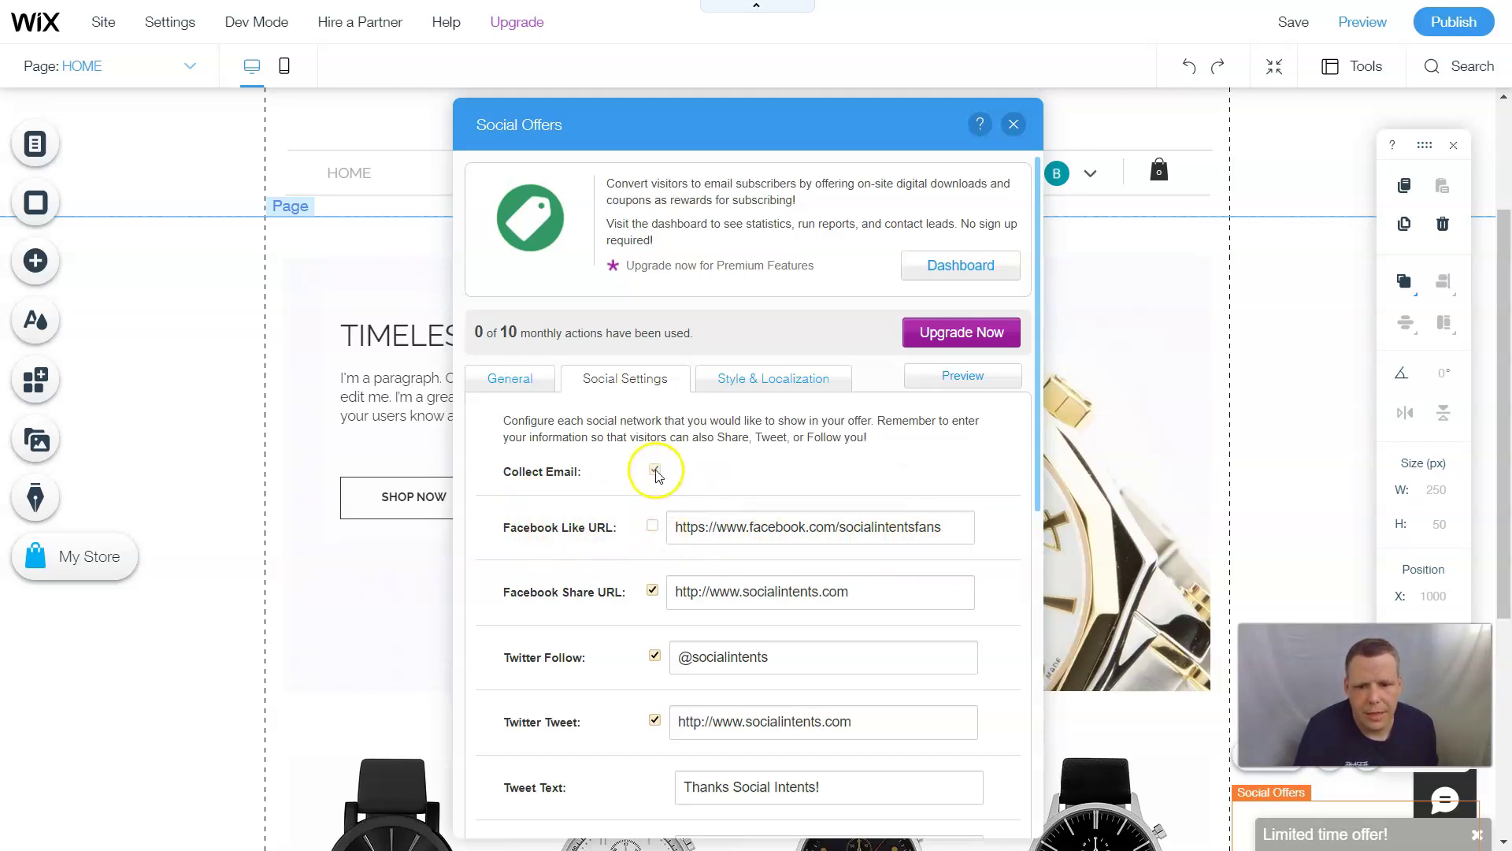
pyautogui.click(653, 527)
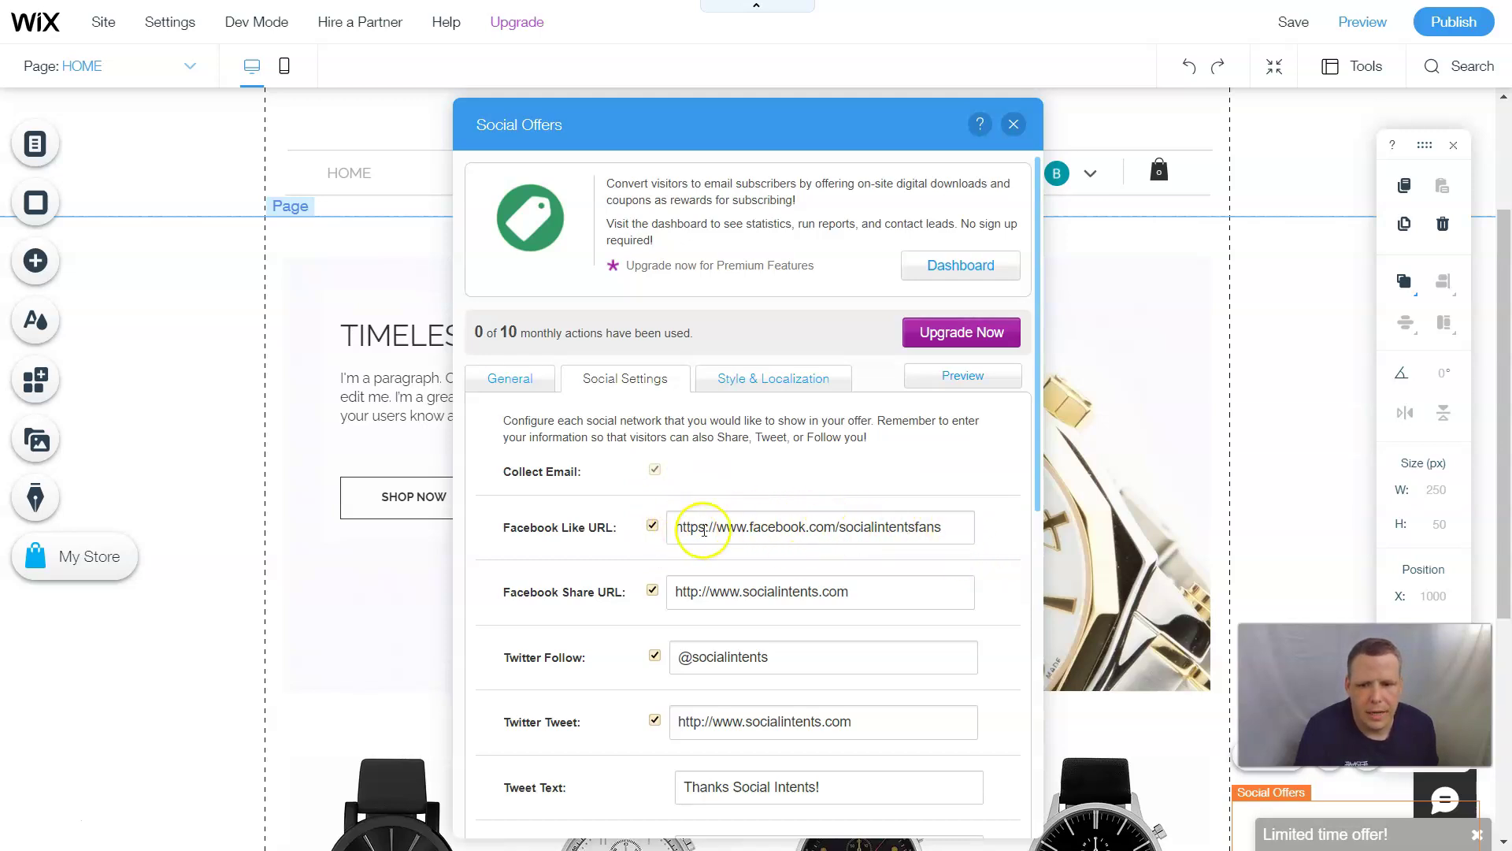
# Review the default Tweet Text and Tweet Handle values, leaving them unchanged
pyautogui.scroll(-1, 866, 579)
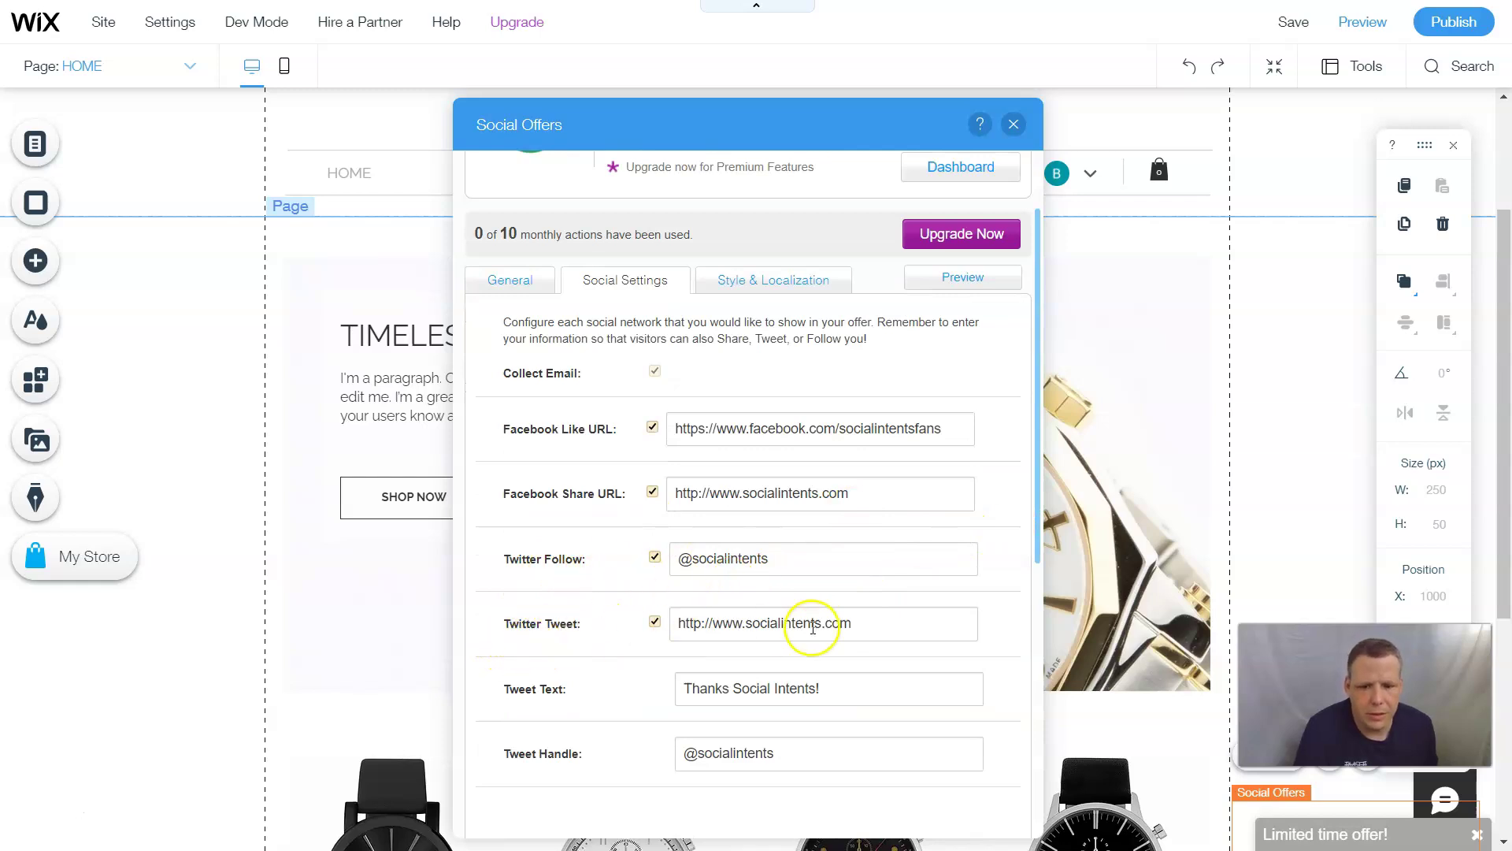
pyautogui.scroll(-1, 575, 672)
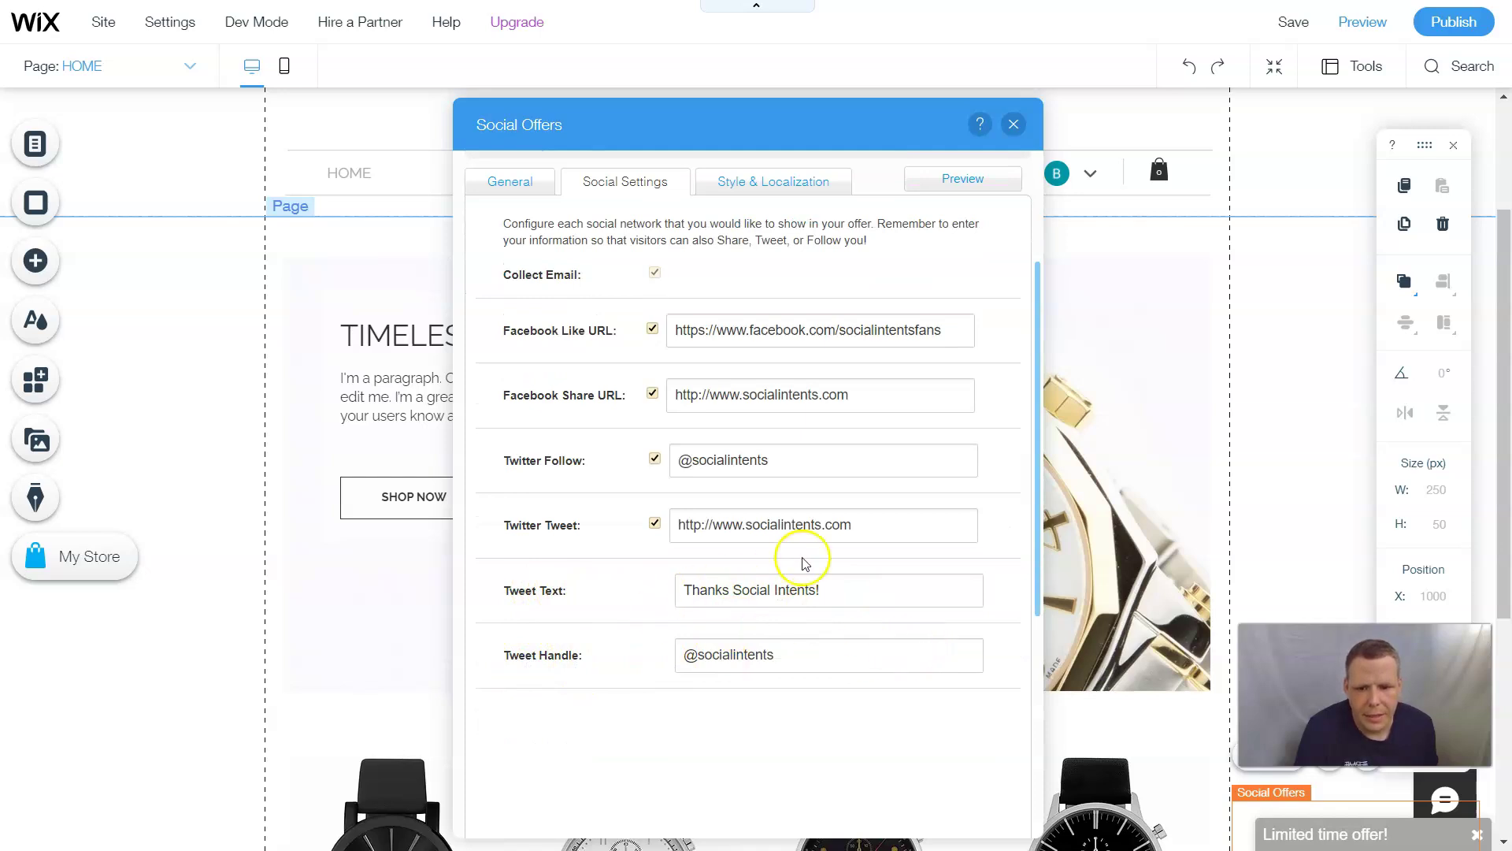
pyautogui.scroll(-1, 856, 613)
pyautogui.scroll(3, 847, 612)
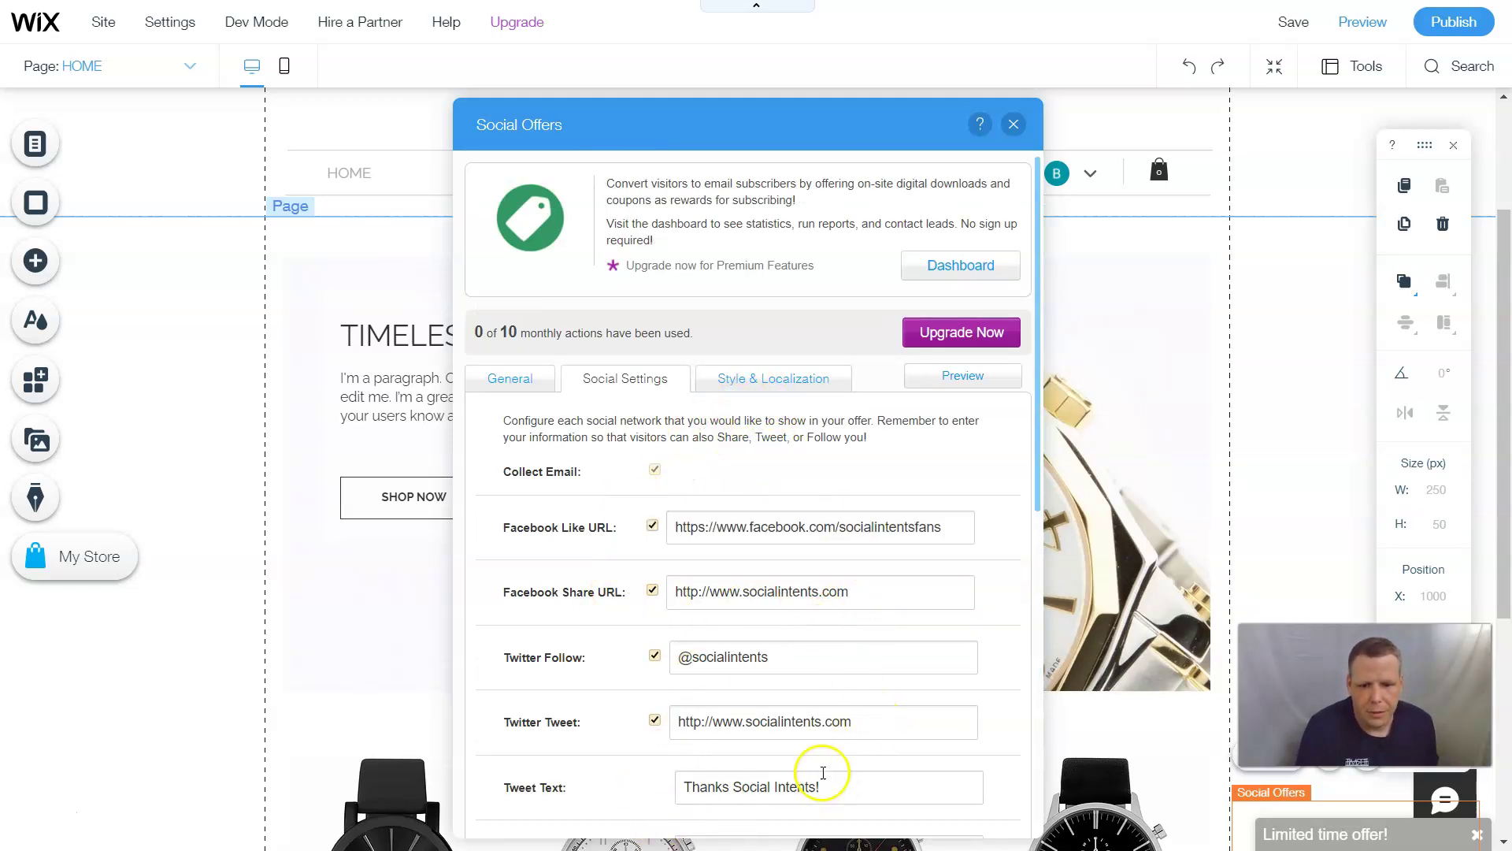
# In Style & Localization, set the tab location to Top after trying Bottom Left and Bottom
pyautogui.click(791, 382)
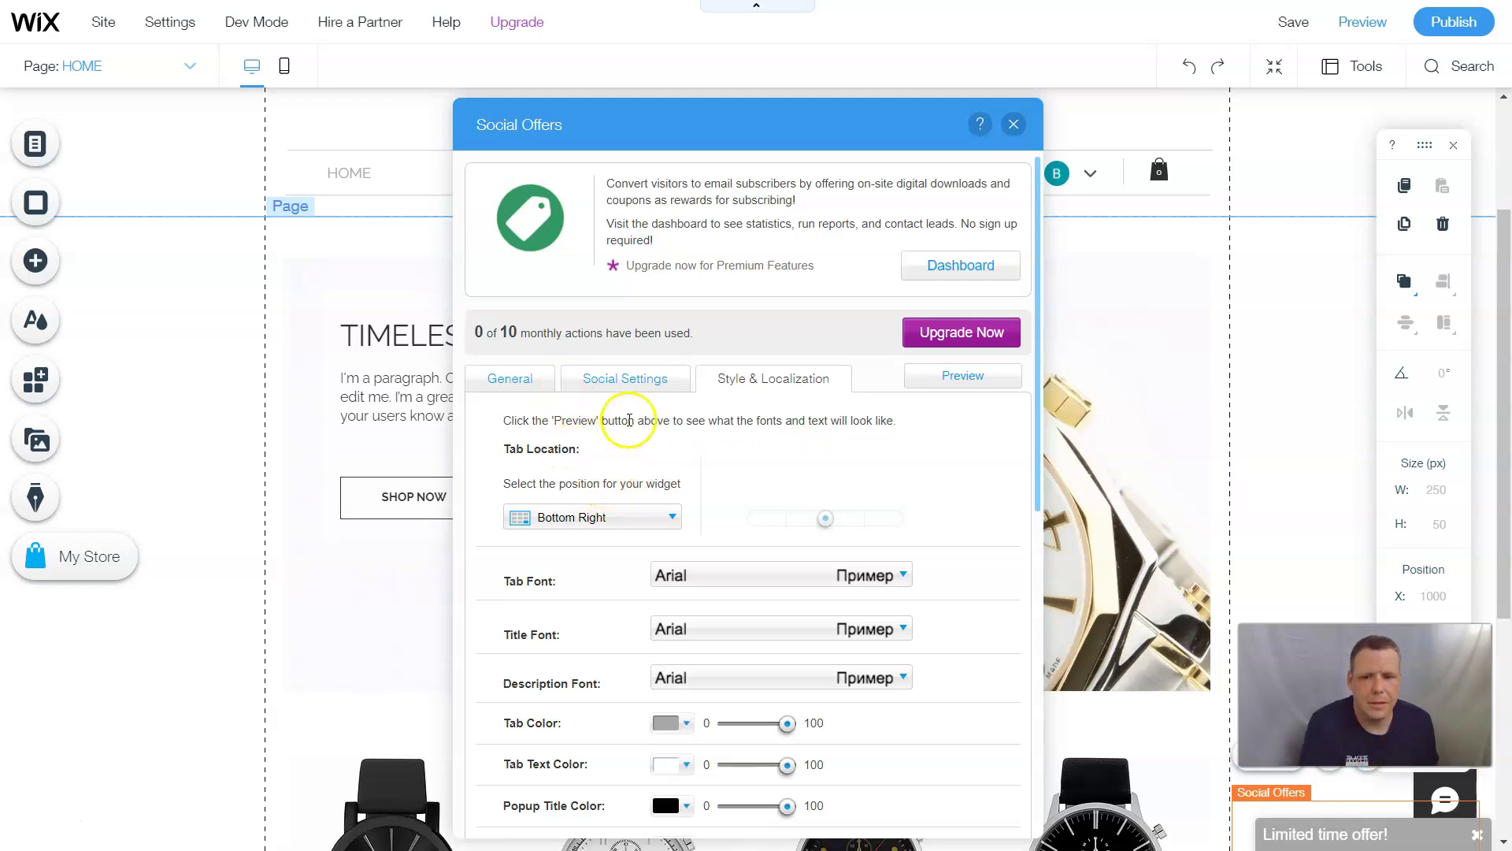
pyautogui.click(670, 516)
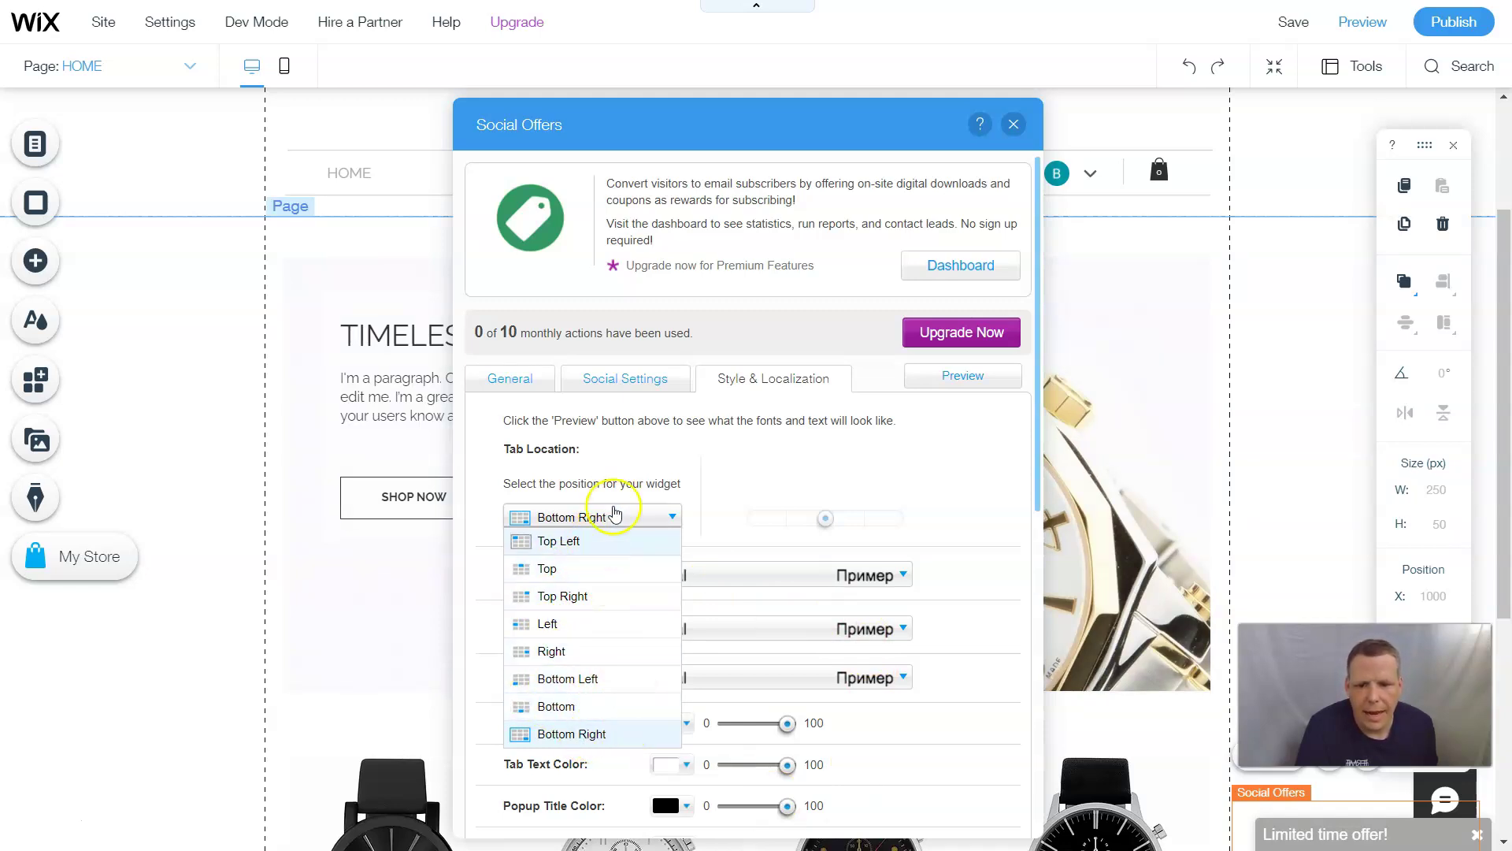
pyautogui.click(593, 681)
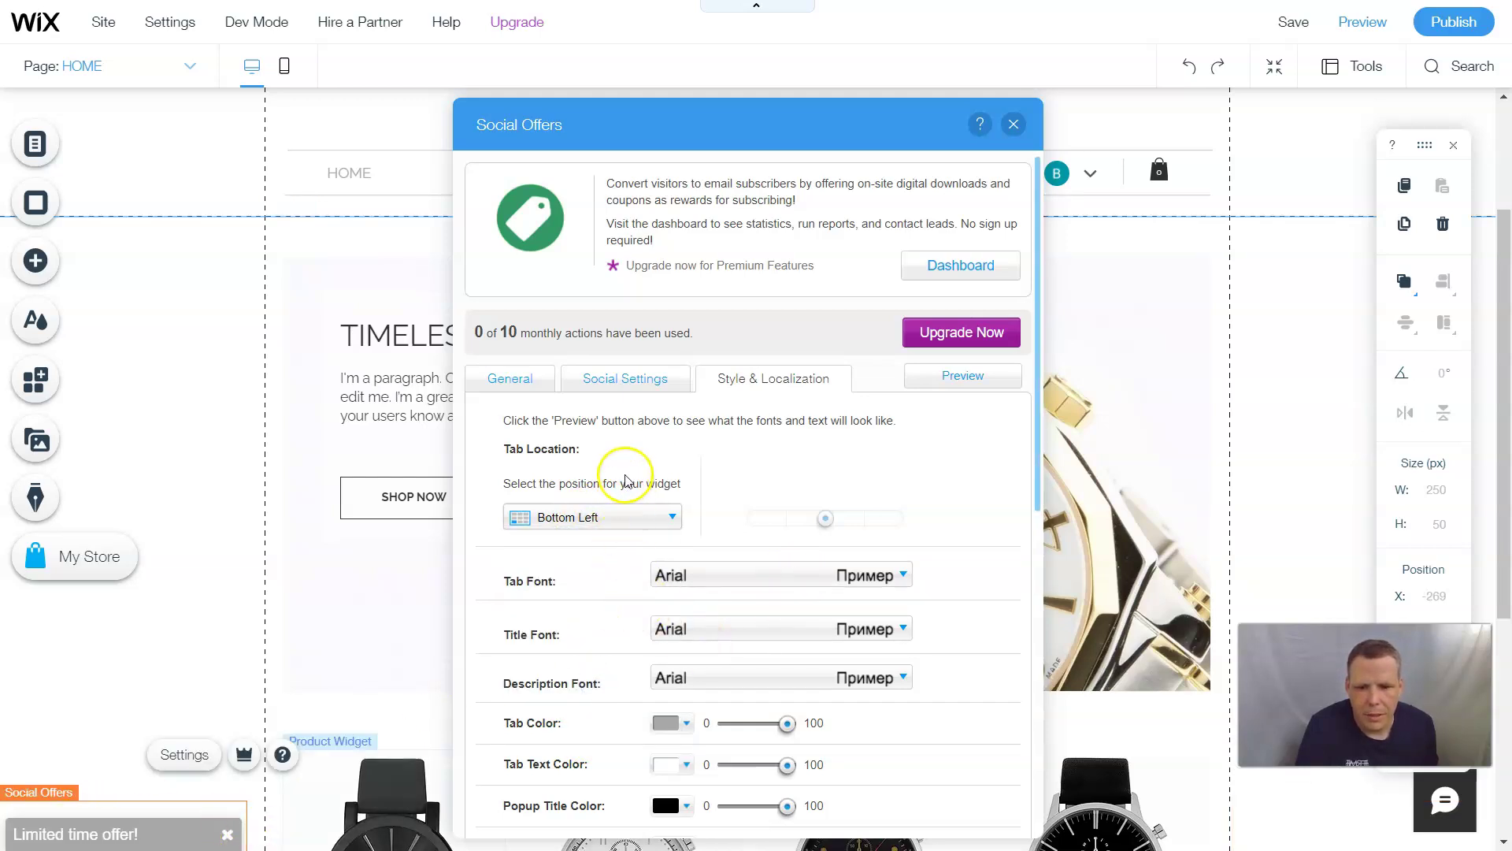
pyautogui.click(633, 518)
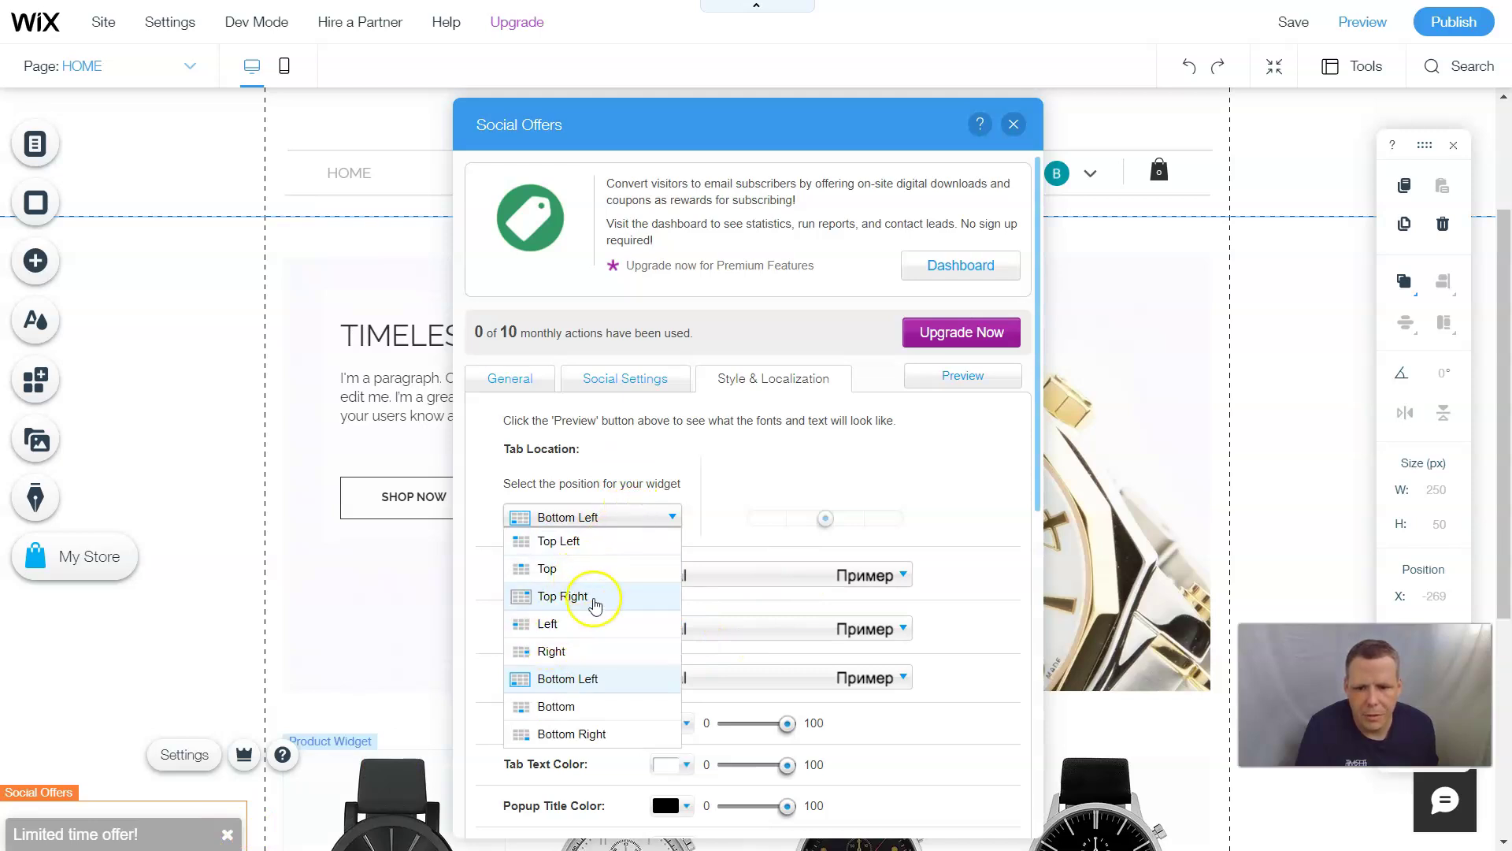
pyautogui.click(566, 709)
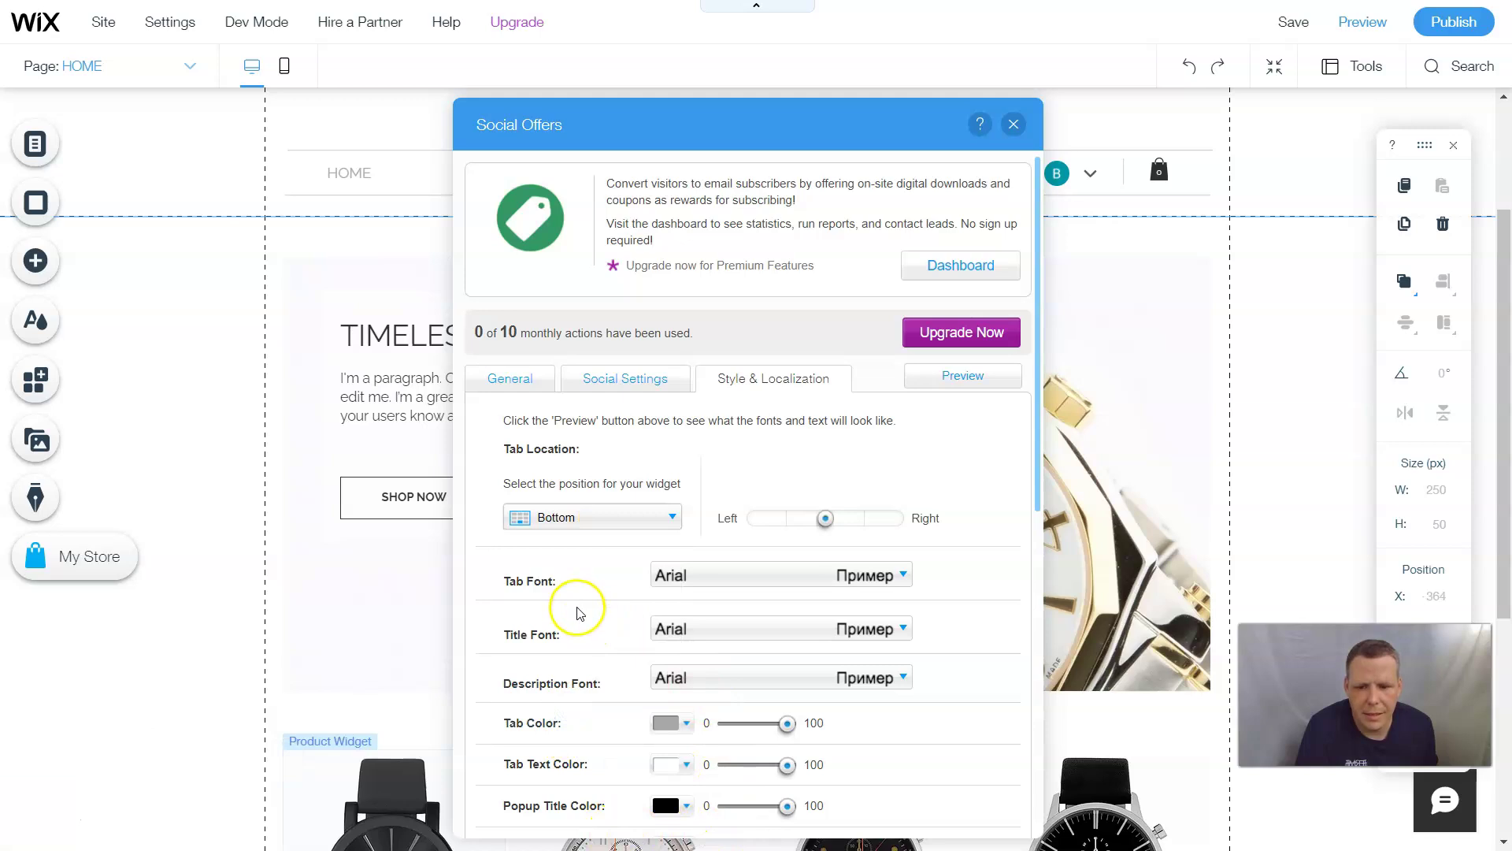
pyautogui.click(582, 518)
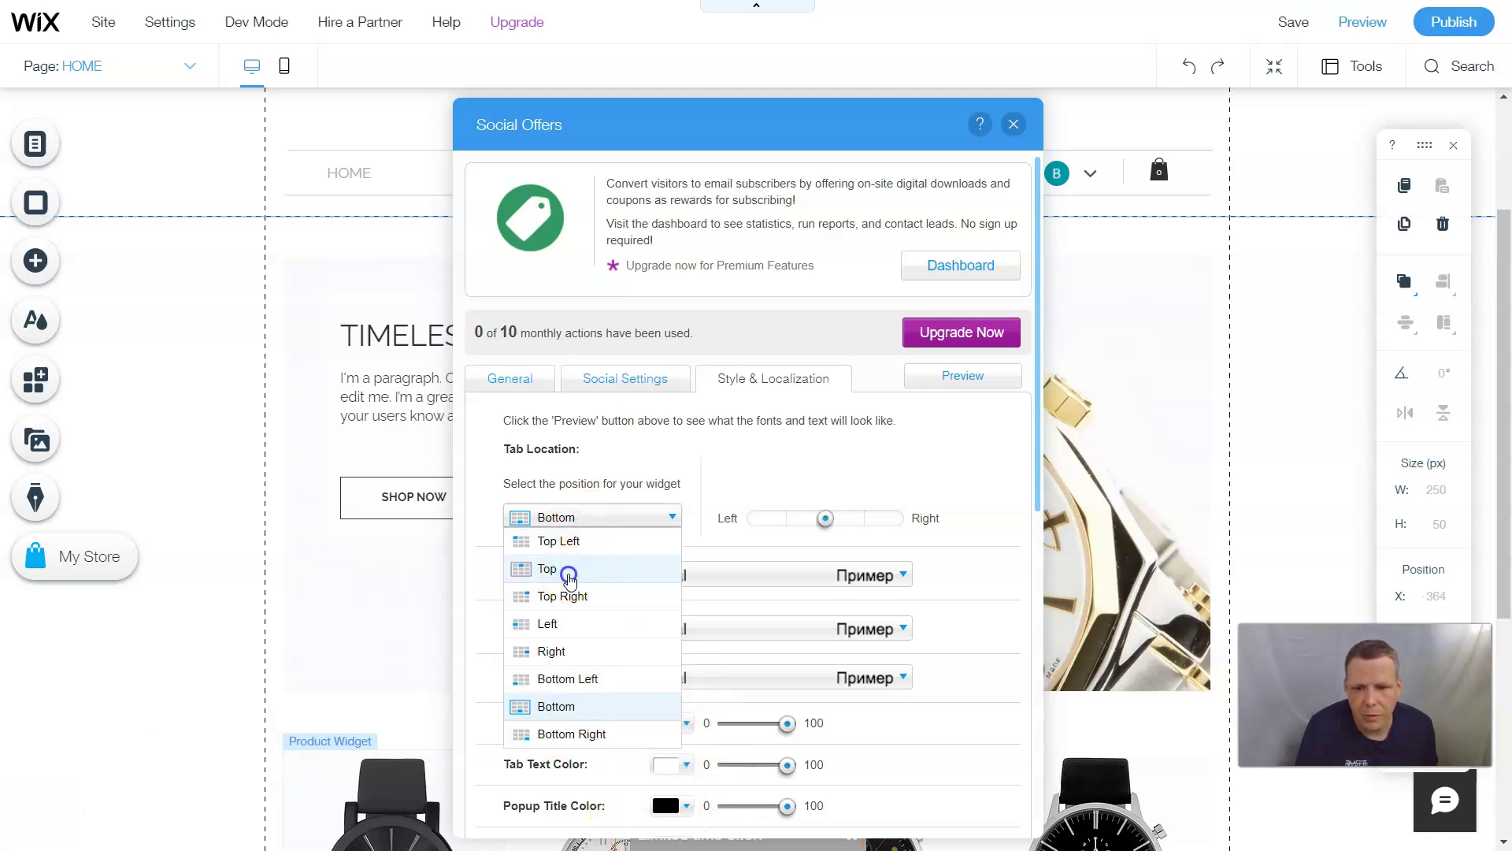
pyautogui.click(569, 575)
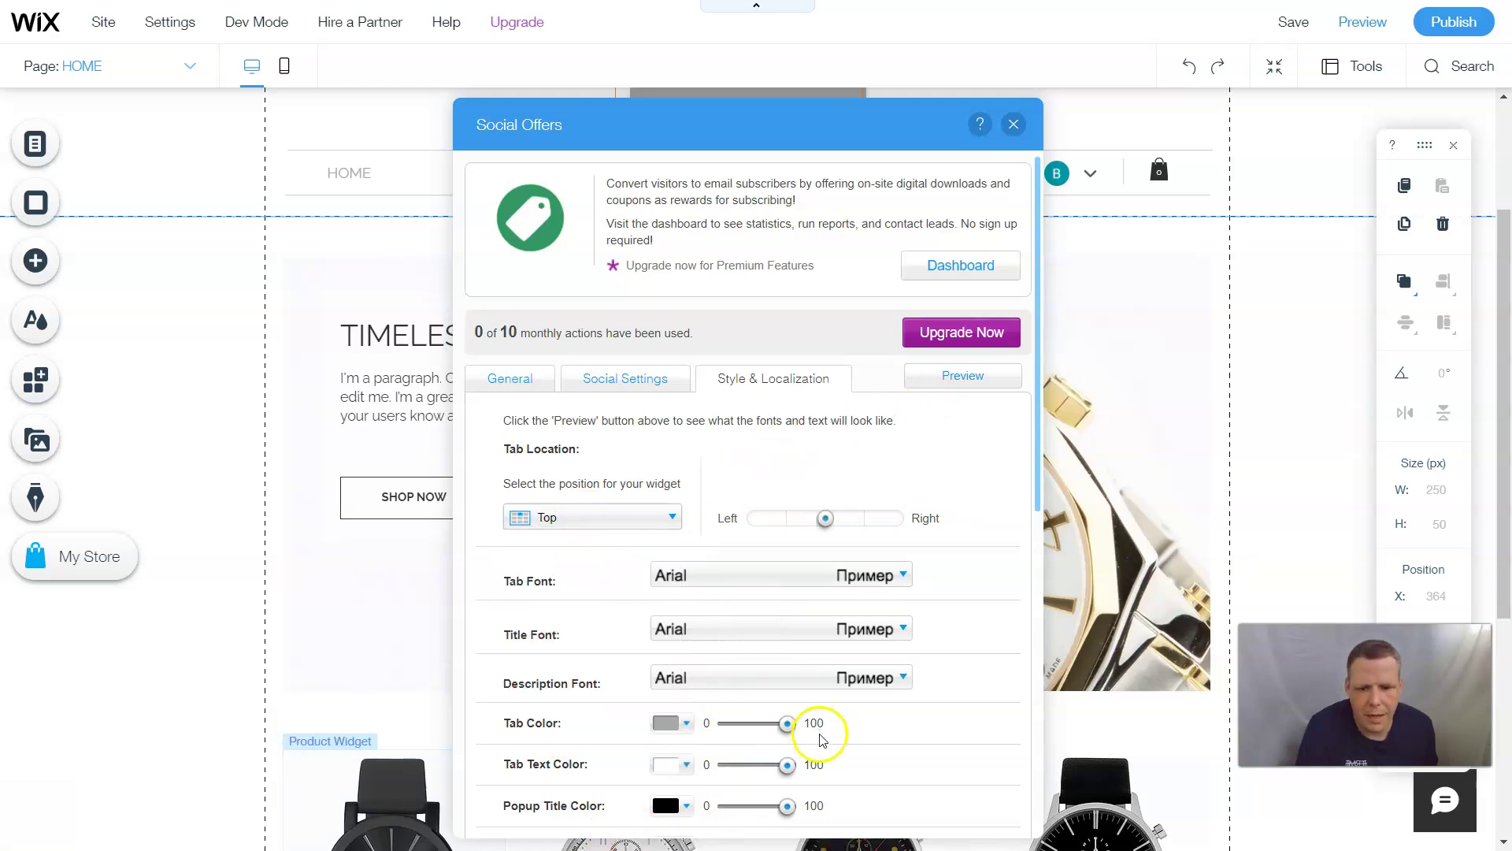
pyautogui.scroll(-1, 749, 506)
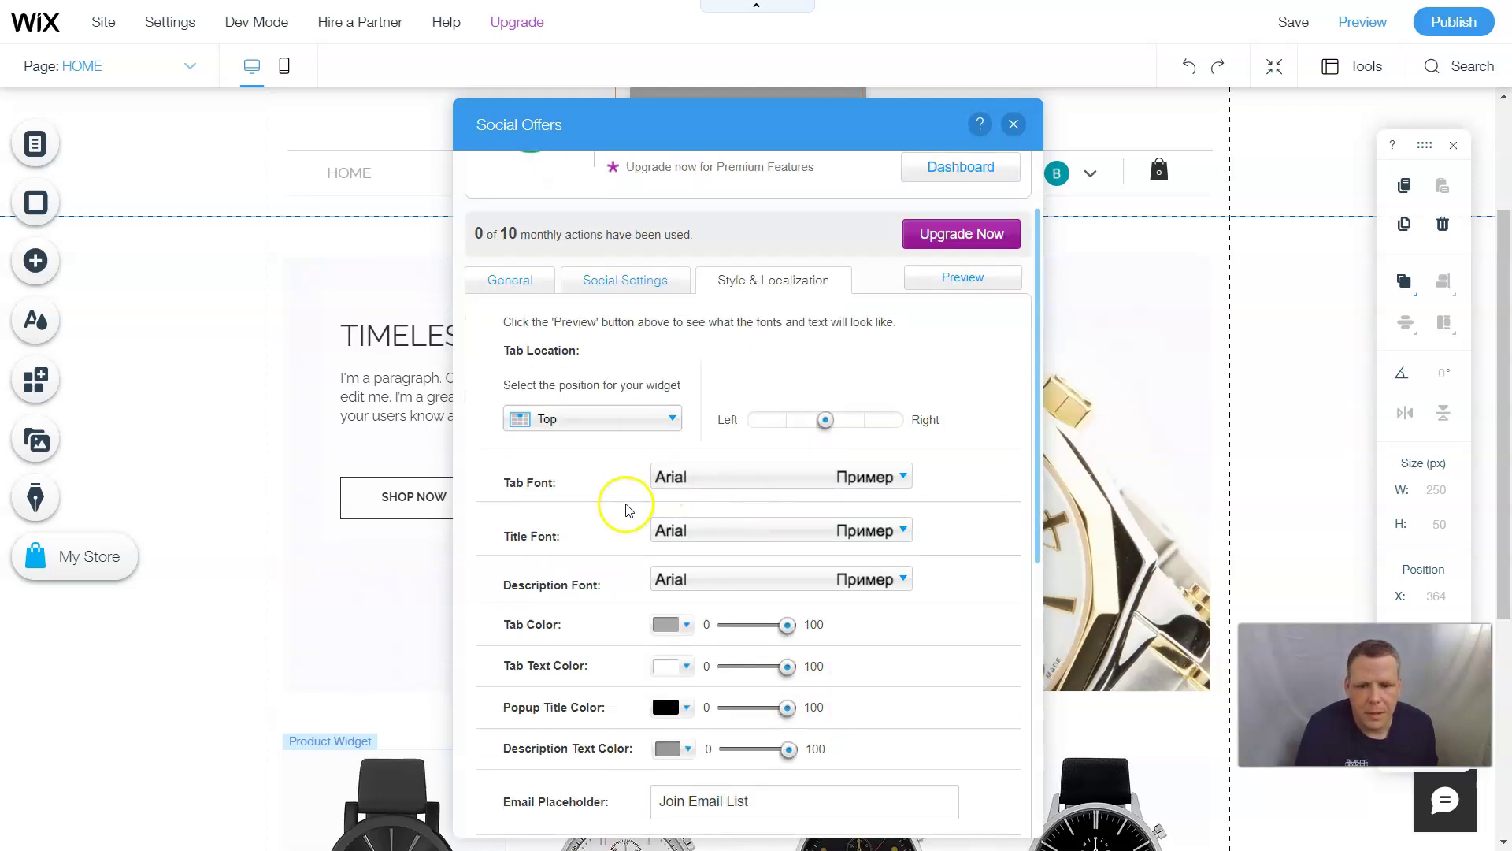
# Set the Social Offers tab font to March Script
pyautogui.click(770, 478)
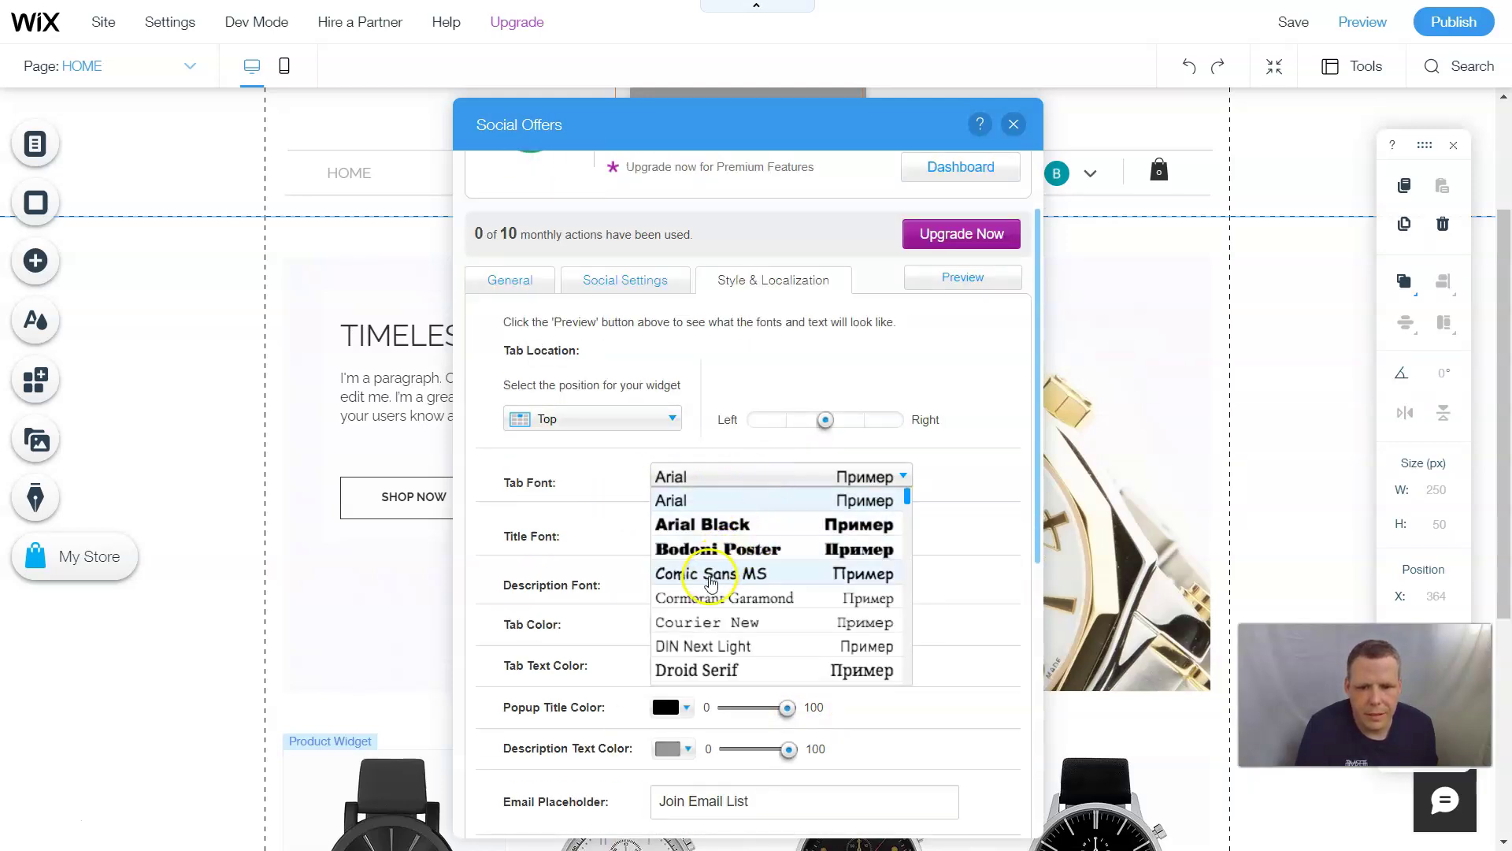
pyautogui.scroll(-3, 716, 654)
pyautogui.scroll(1, 717, 646)
pyautogui.scroll(-1, 717, 642)
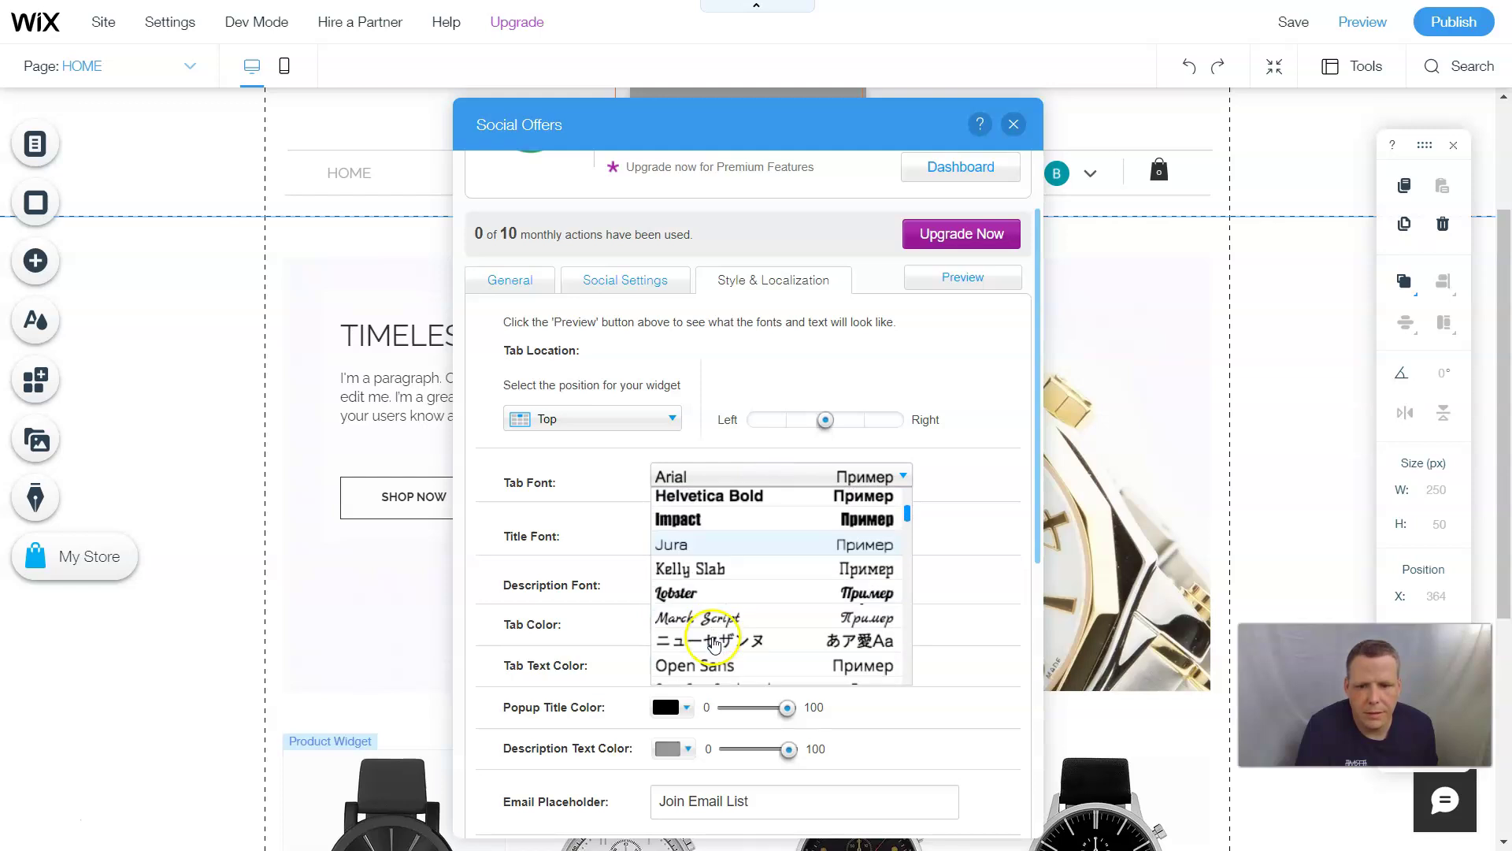
pyautogui.click(707, 616)
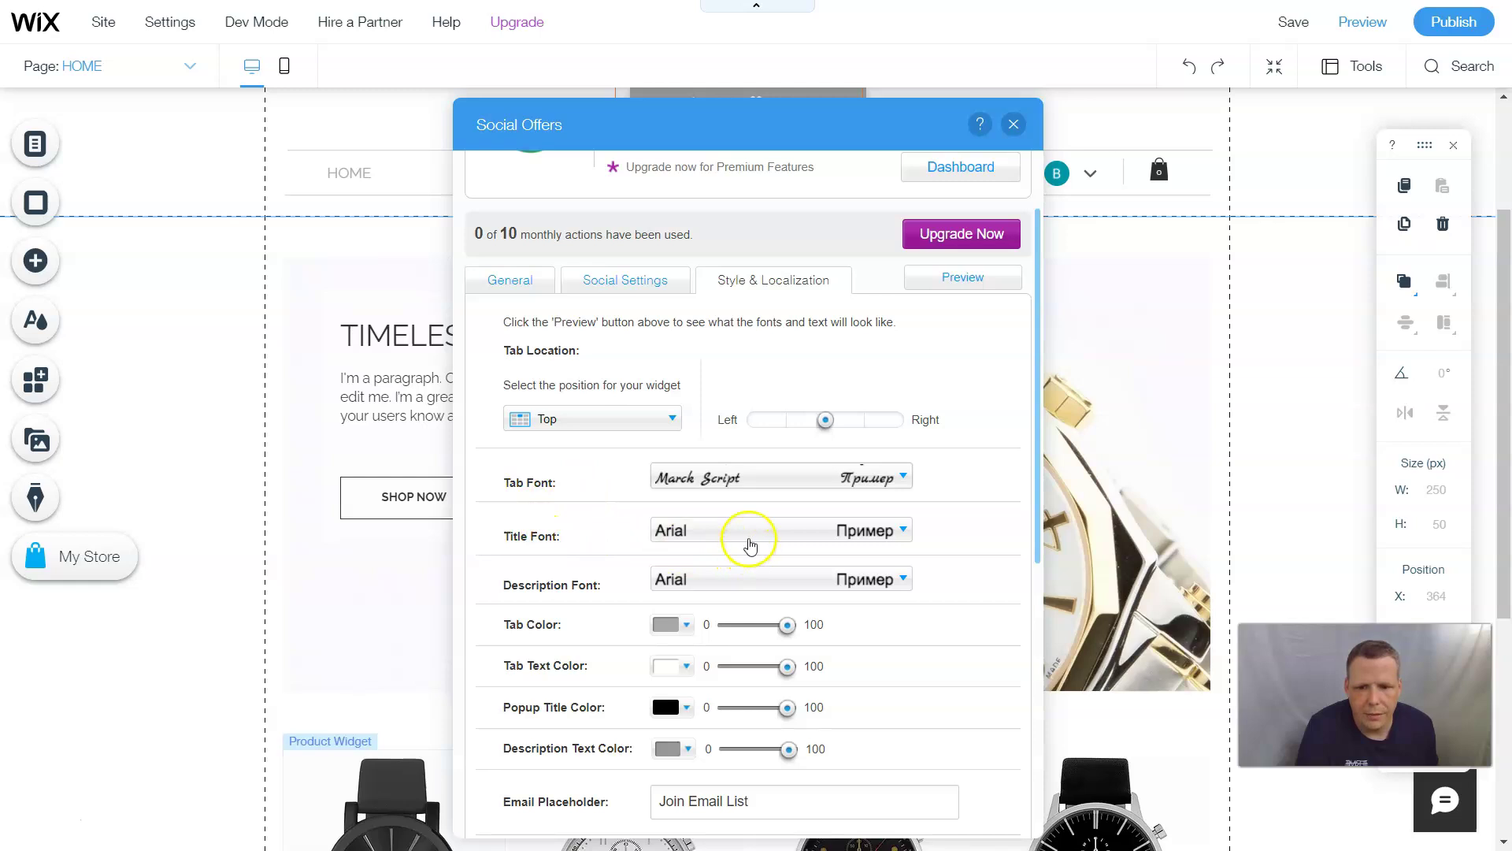
# Set the title font to Droid Serif and the description font to Kelly Slab
pyautogui.click(749, 532)
pyautogui.click(672, 723)
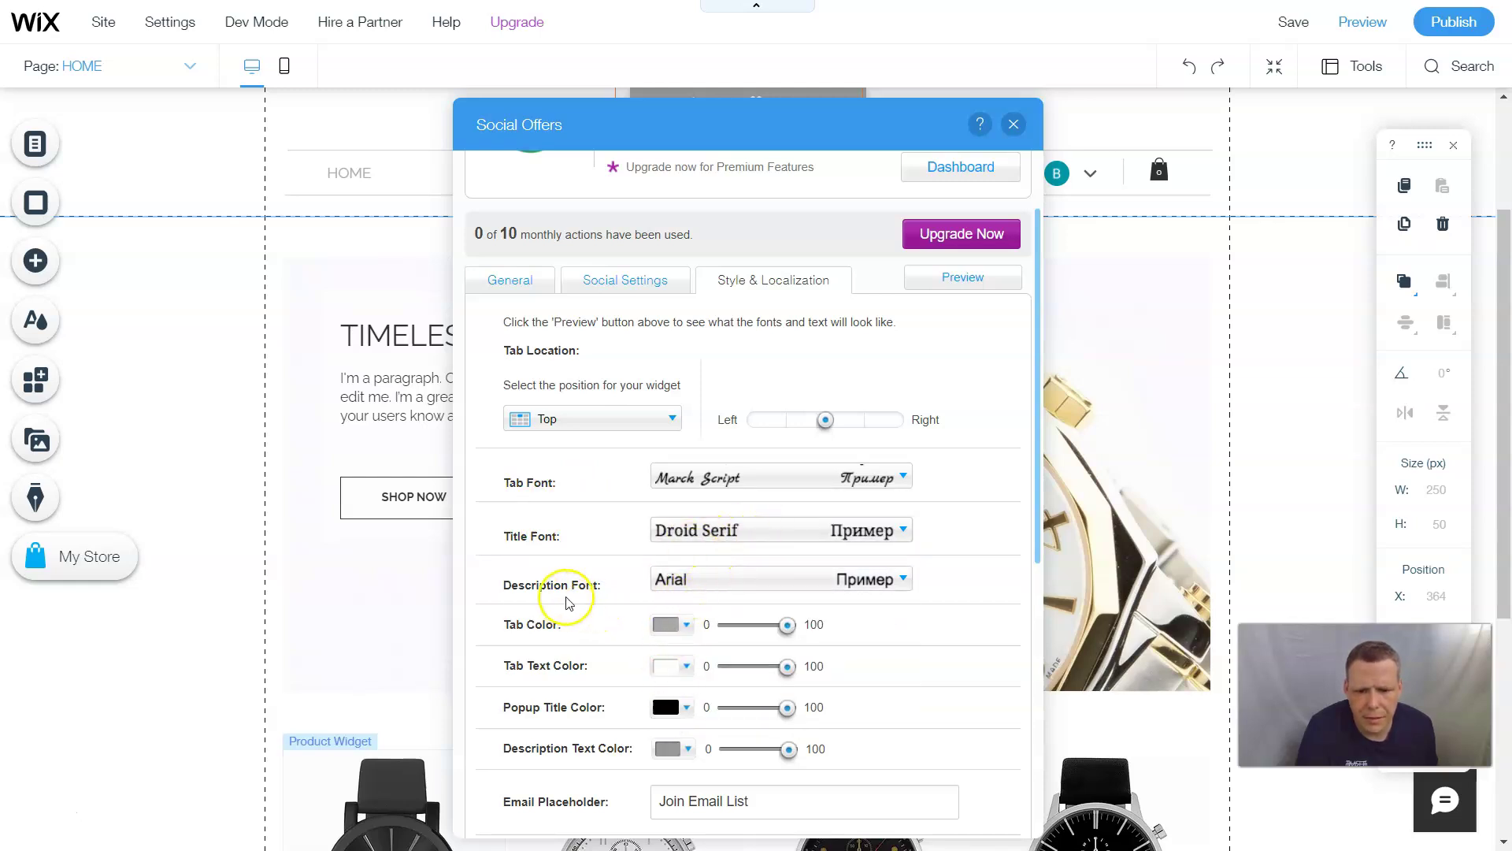
pyautogui.click(733, 580)
pyautogui.scroll(-3, 775, 772)
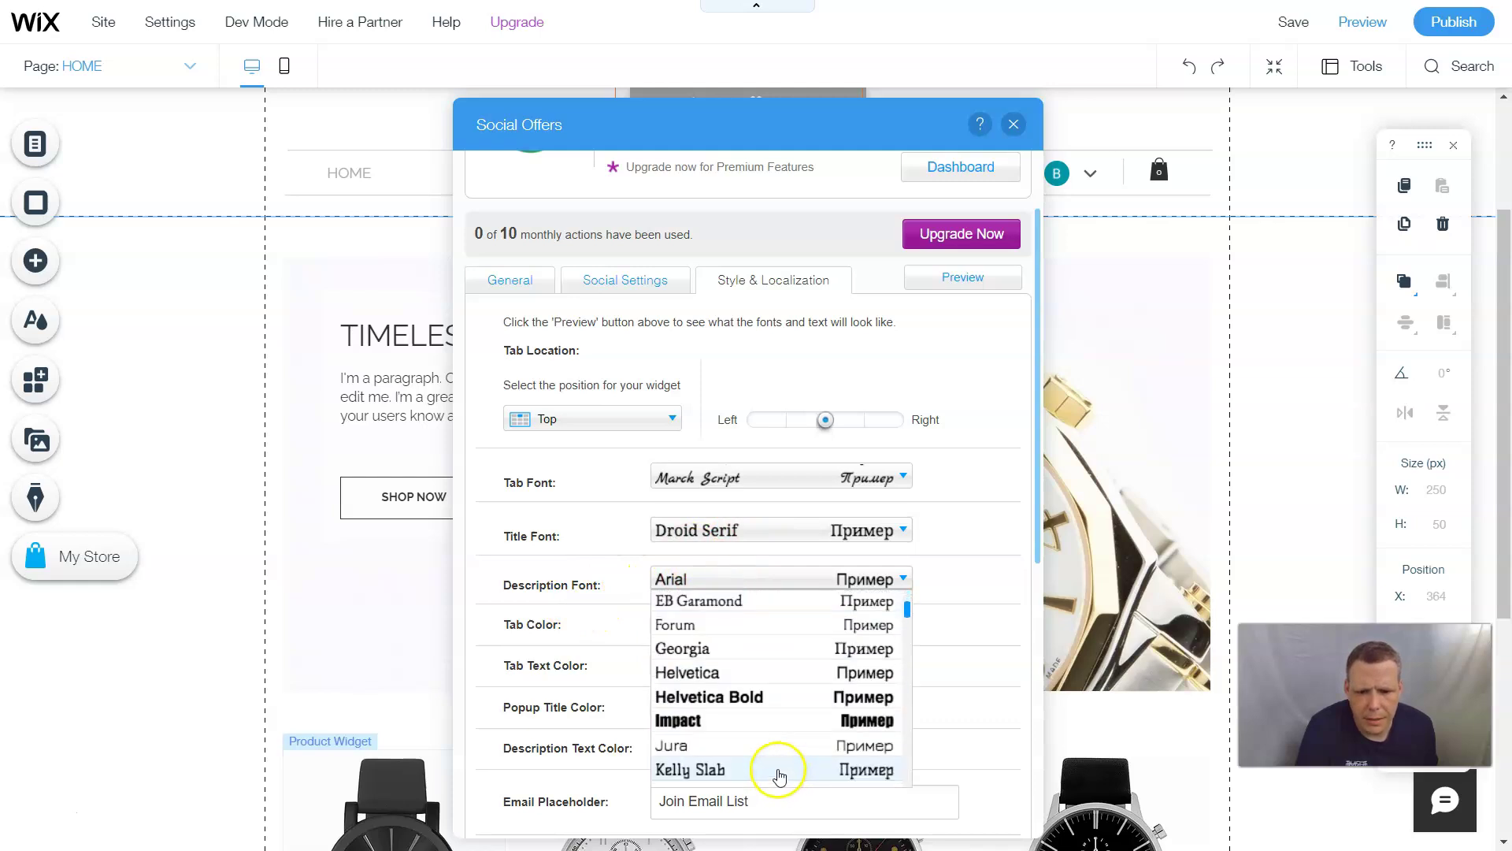
pyautogui.click(726, 770)
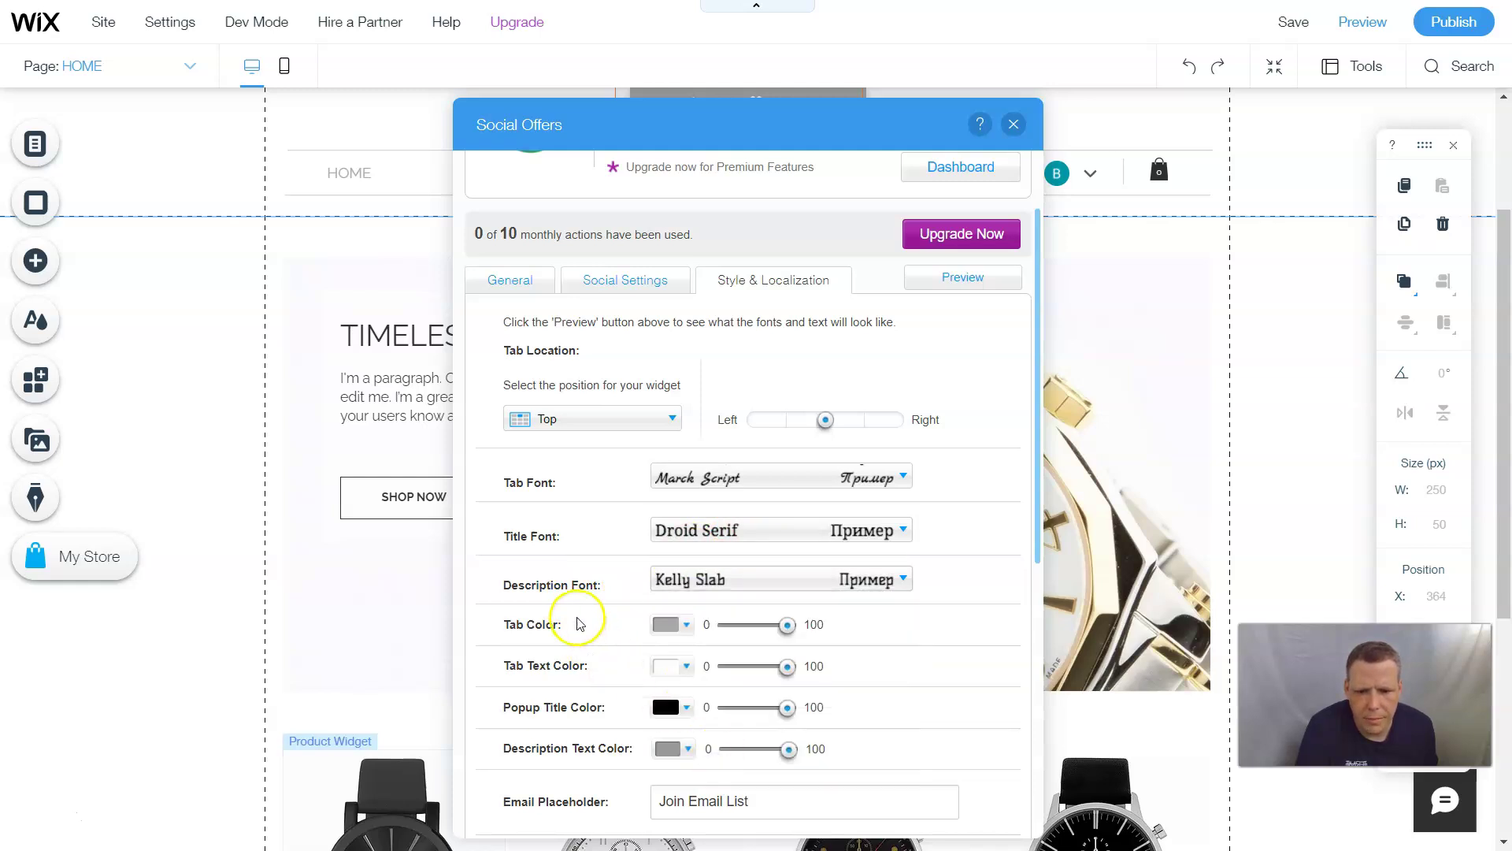
# Color the Social Offers tab red
pyautogui.click(667, 624)
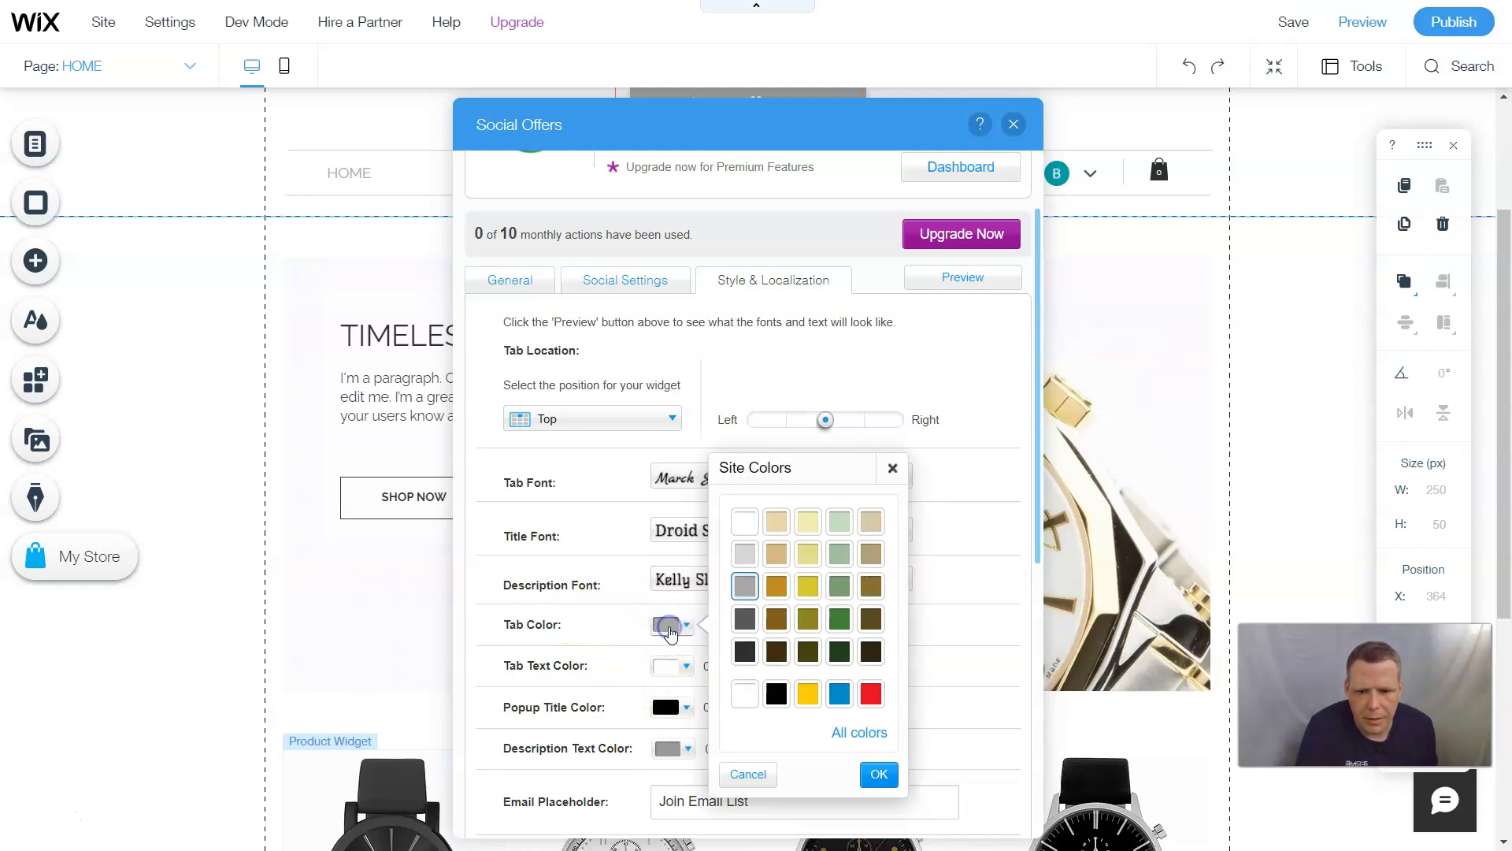
pyautogui.click(879, 696)
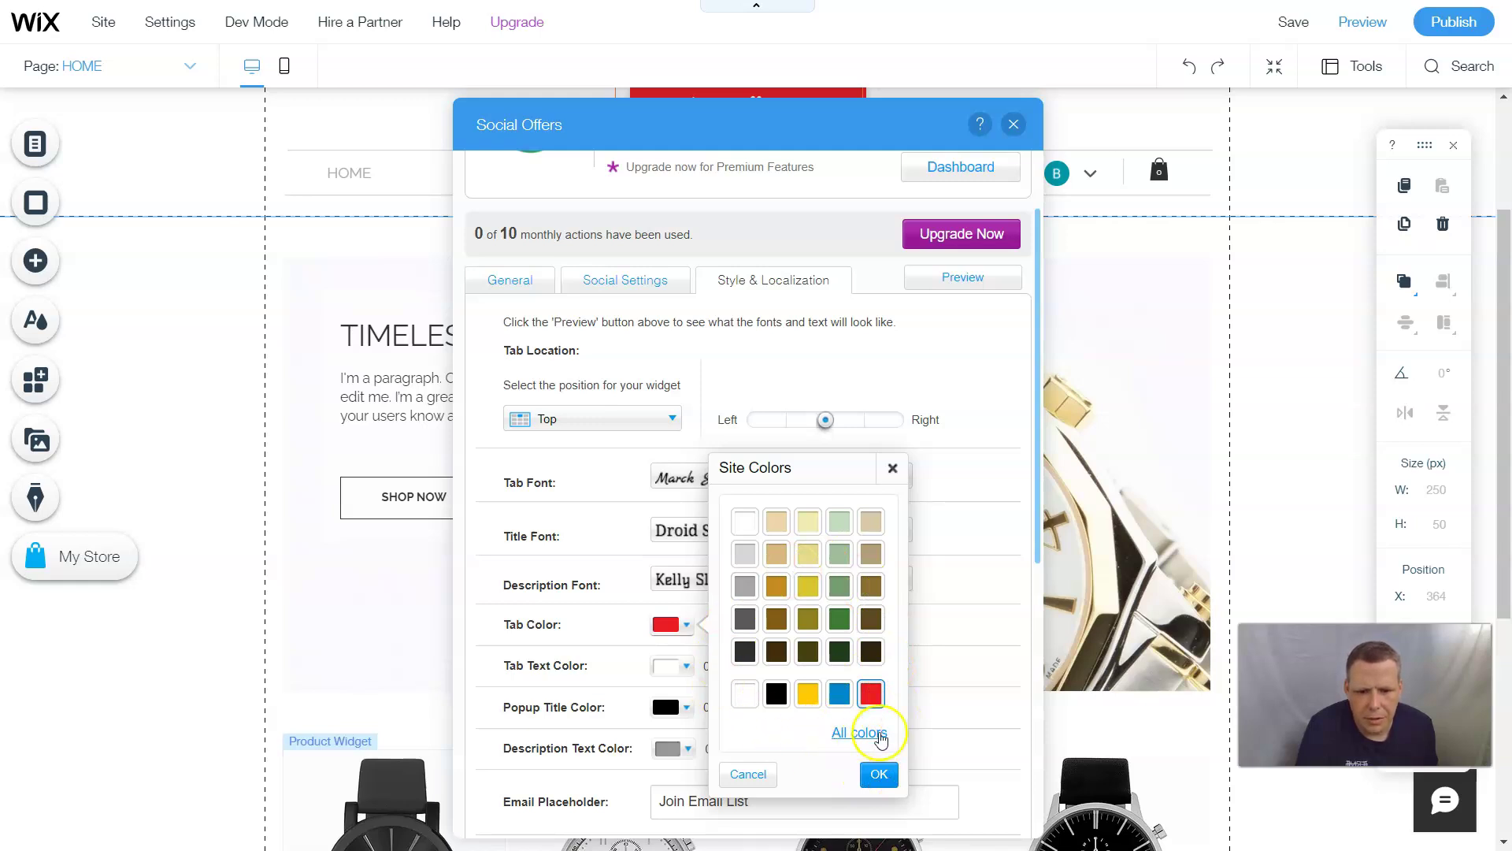
pyautogui.click(878, 774)
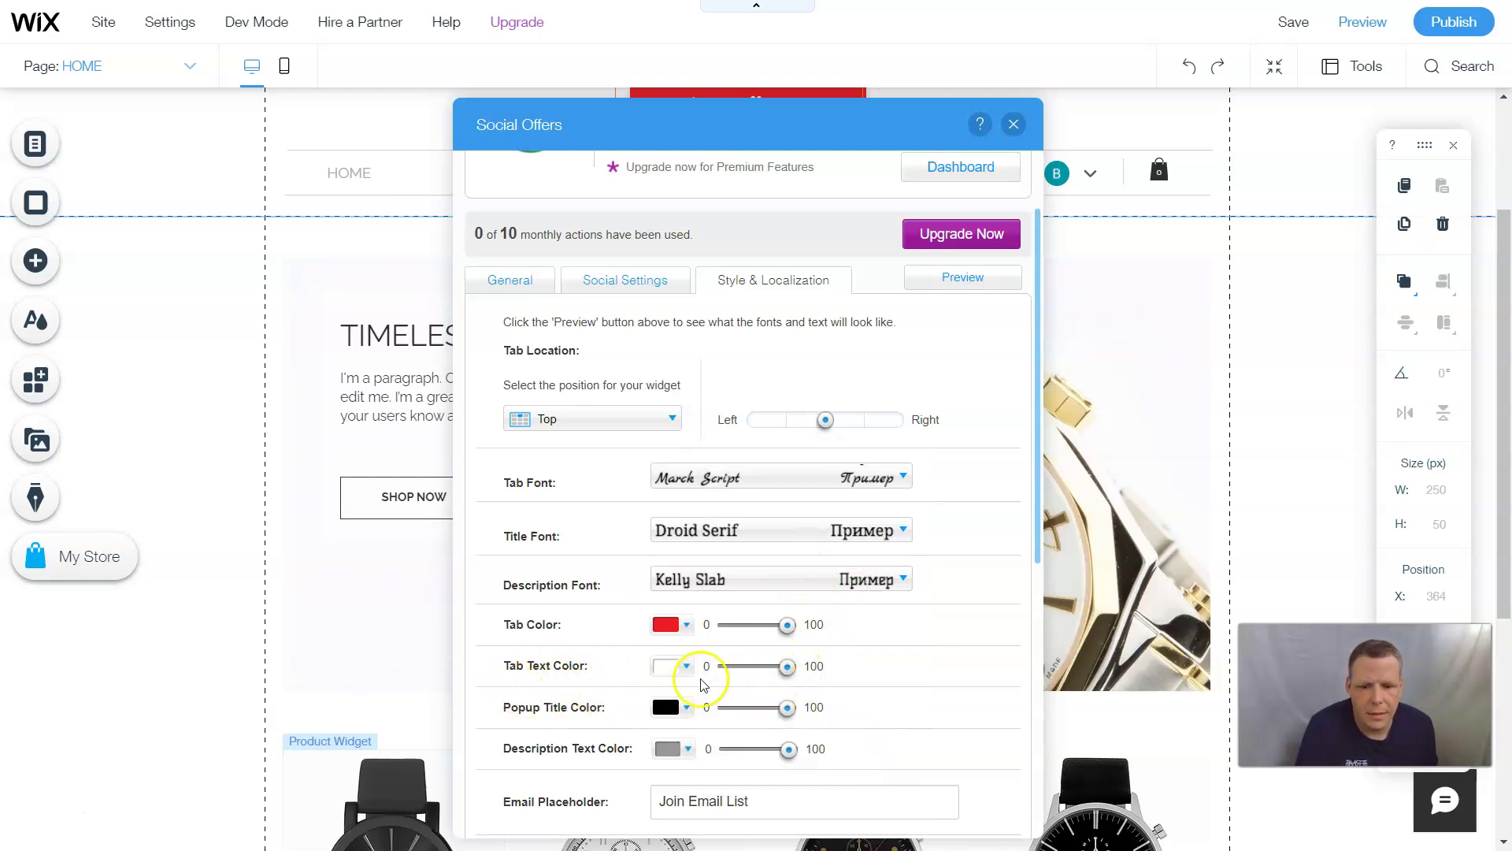
# Keep the tab text white and set the description text color to black
pyautogui.click(668, 669)
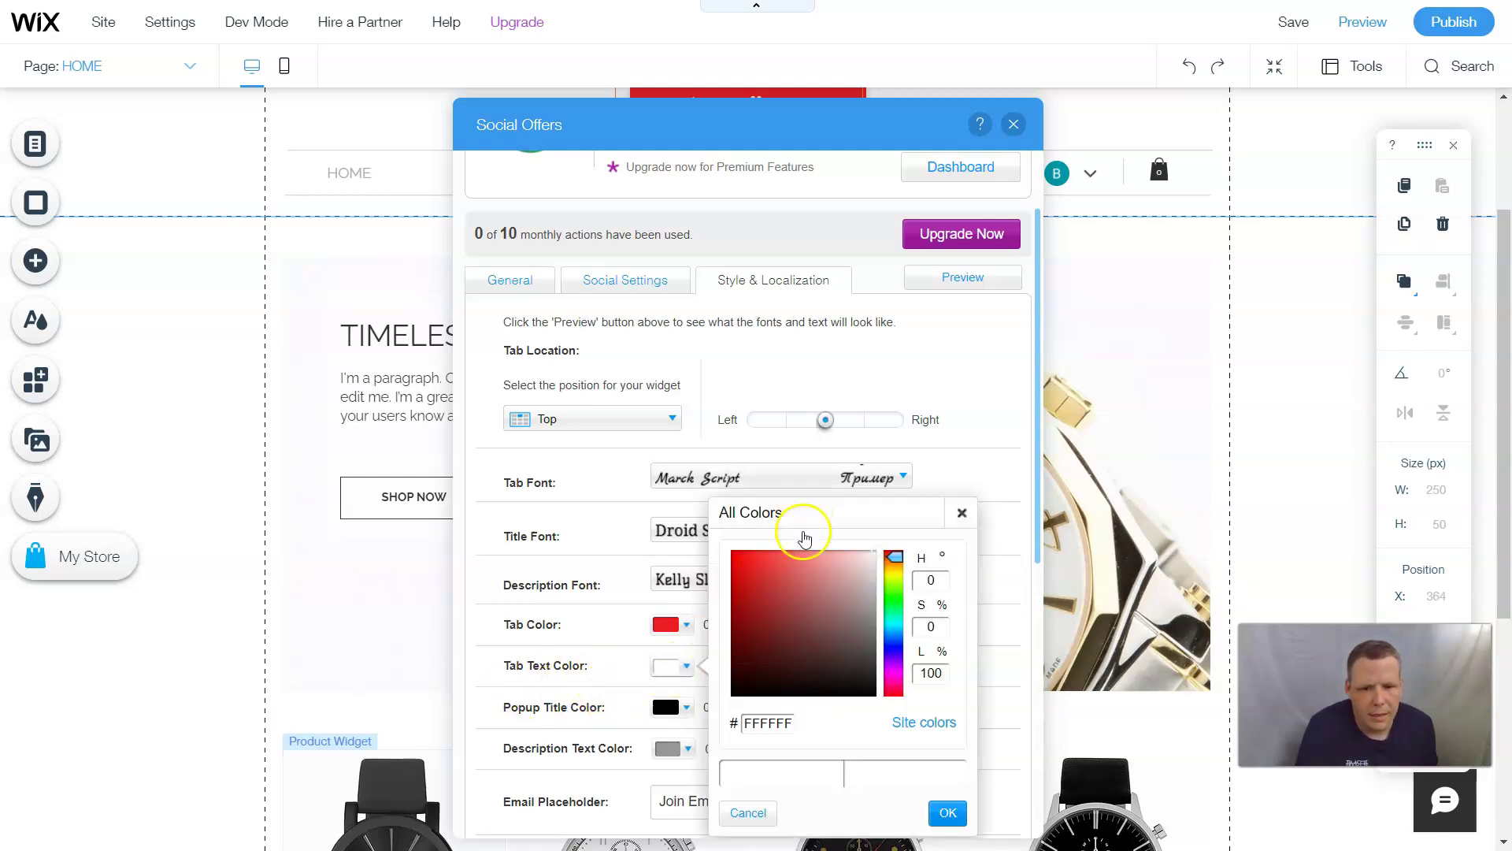
pyautogui.click(625, 656)
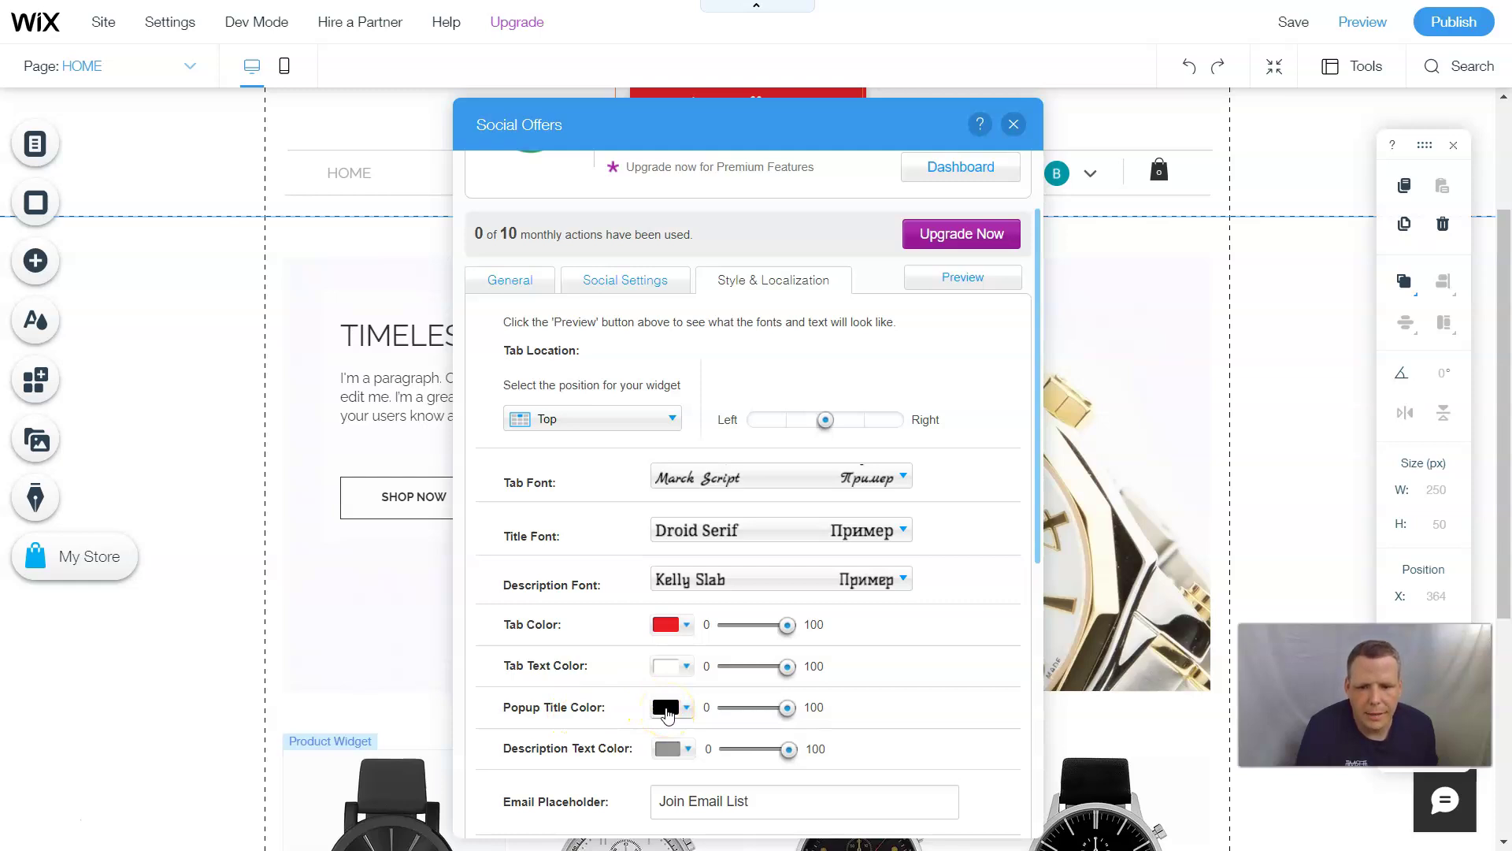
pyautogui.click(667, 749)
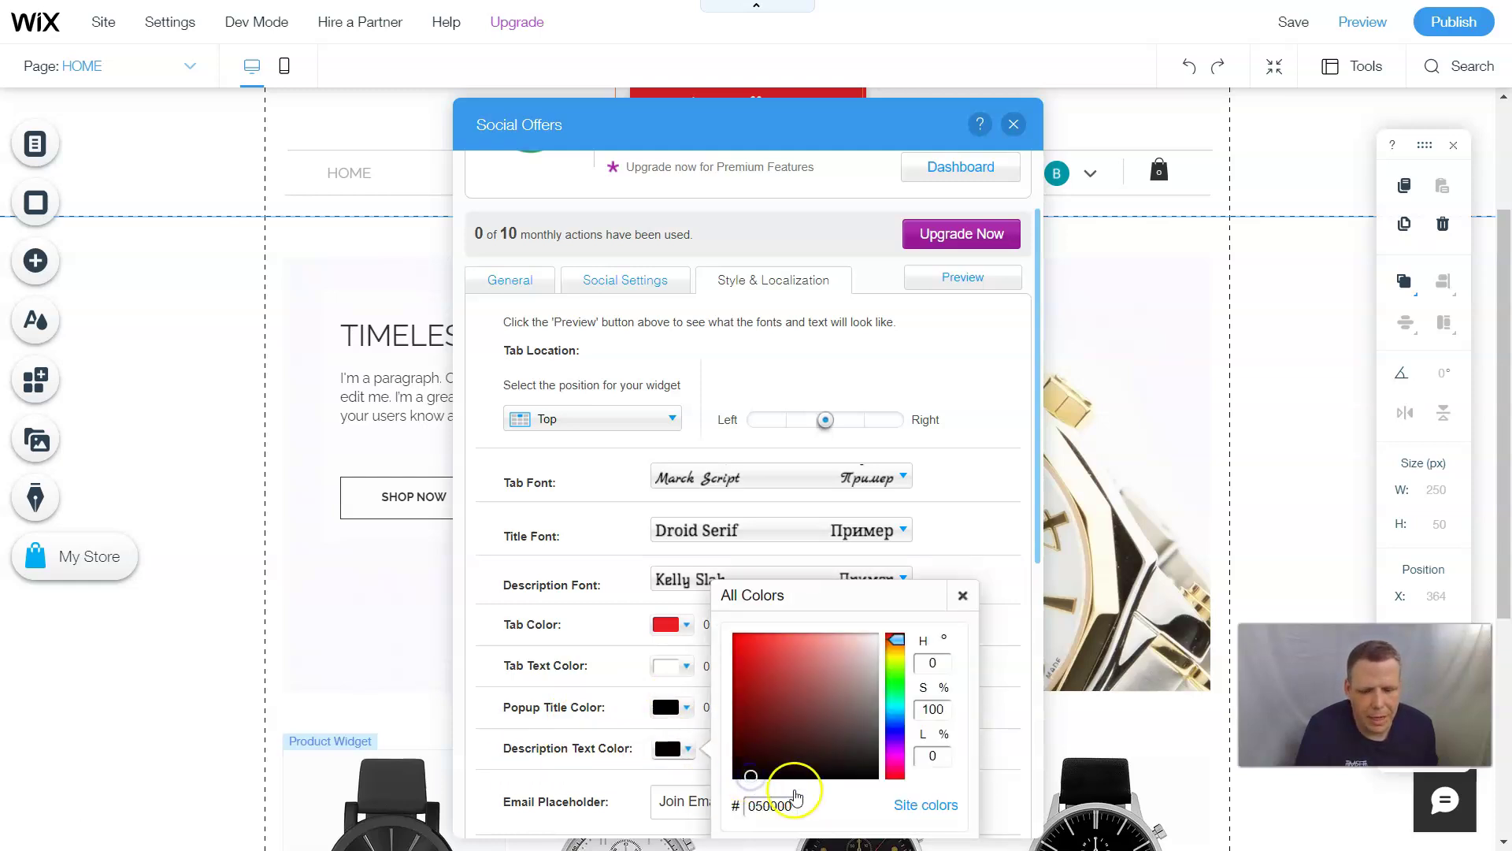
pyautogui.scroll(-3, 843, 686)
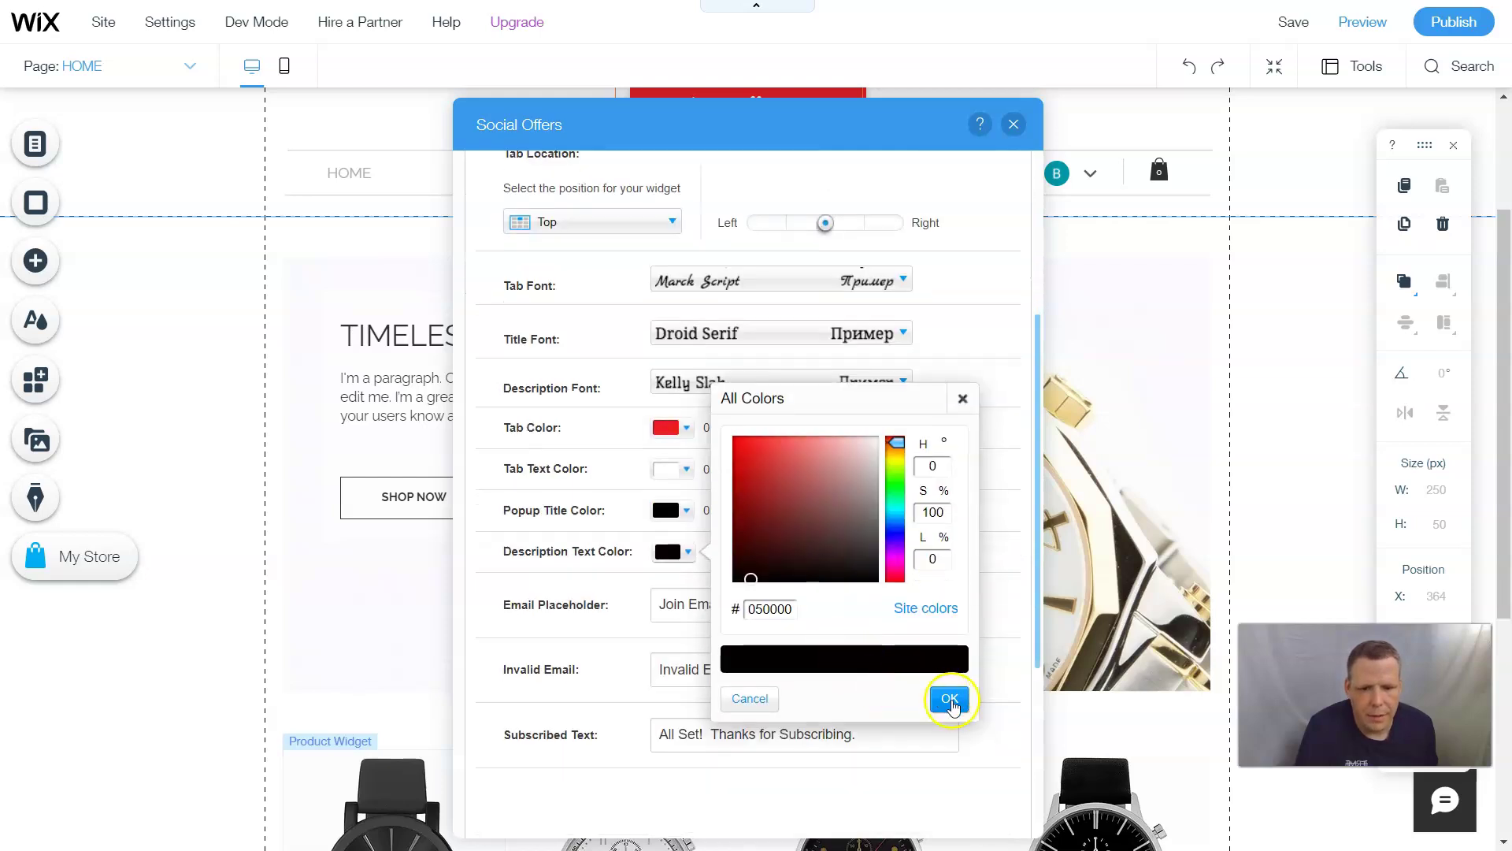
pyautogui.click(951, 700)
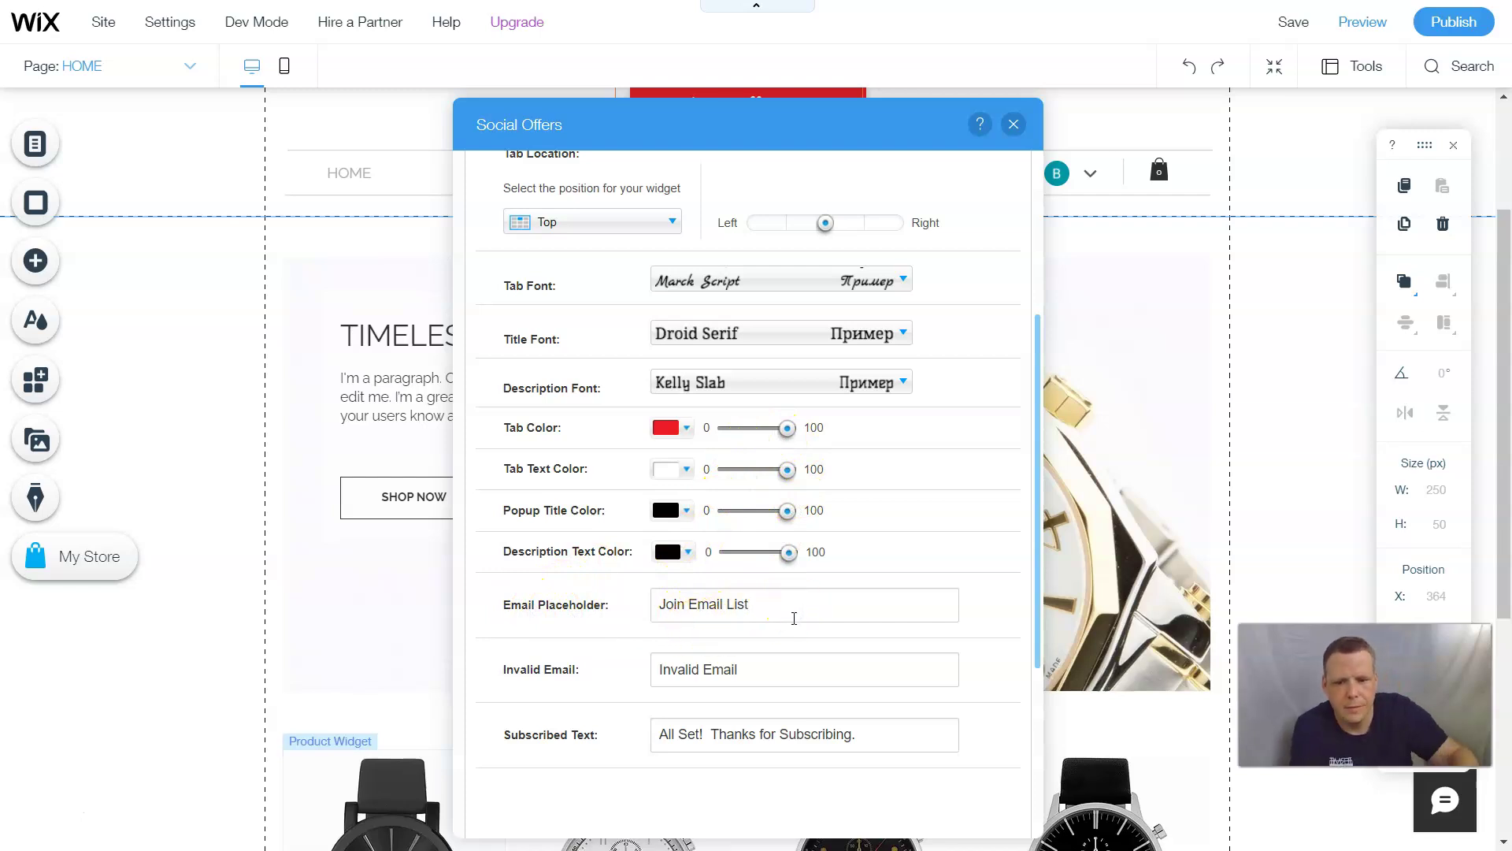
# Edit the invalid-email message wording
pyautogui.press('BackSpace')
pyautogui.press('BackSpace')
pyautogui.press('BackSpace')
pyautogui.press('BackSpace')
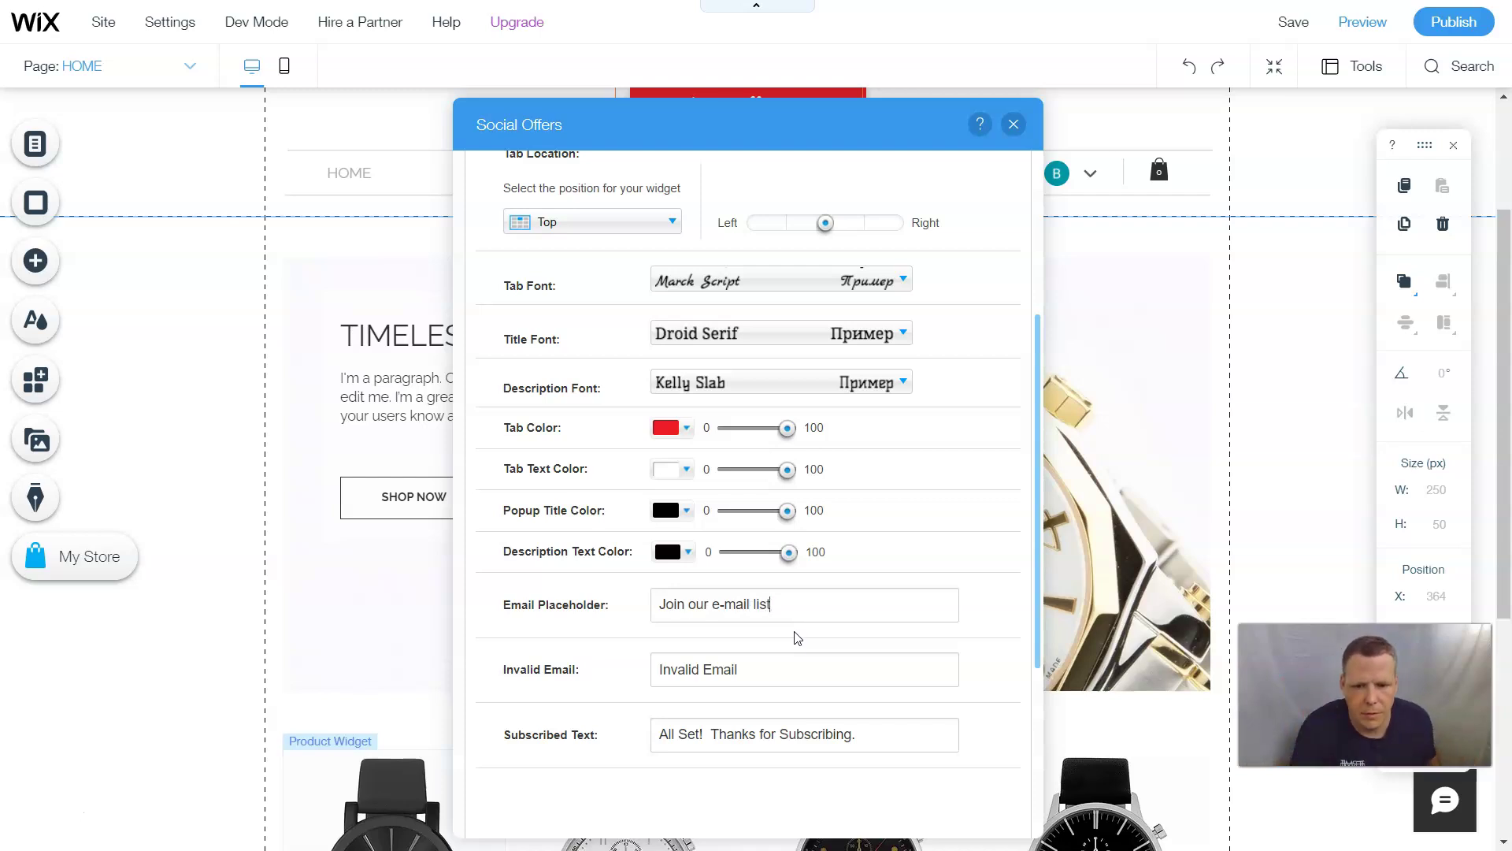
pyautogui.click(762, 687)
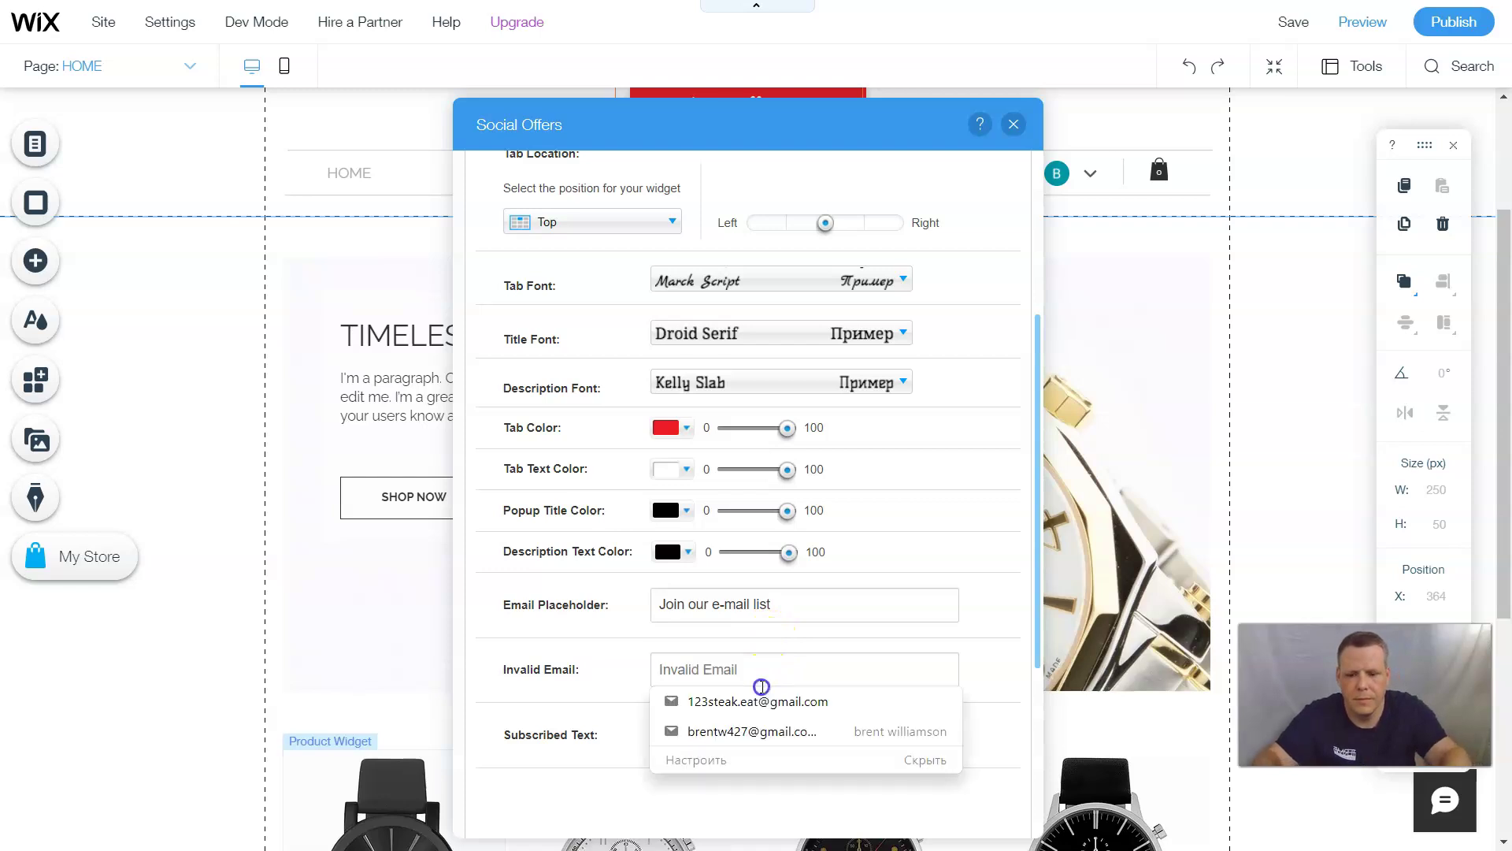
pyautogui.write('Your email is no good')
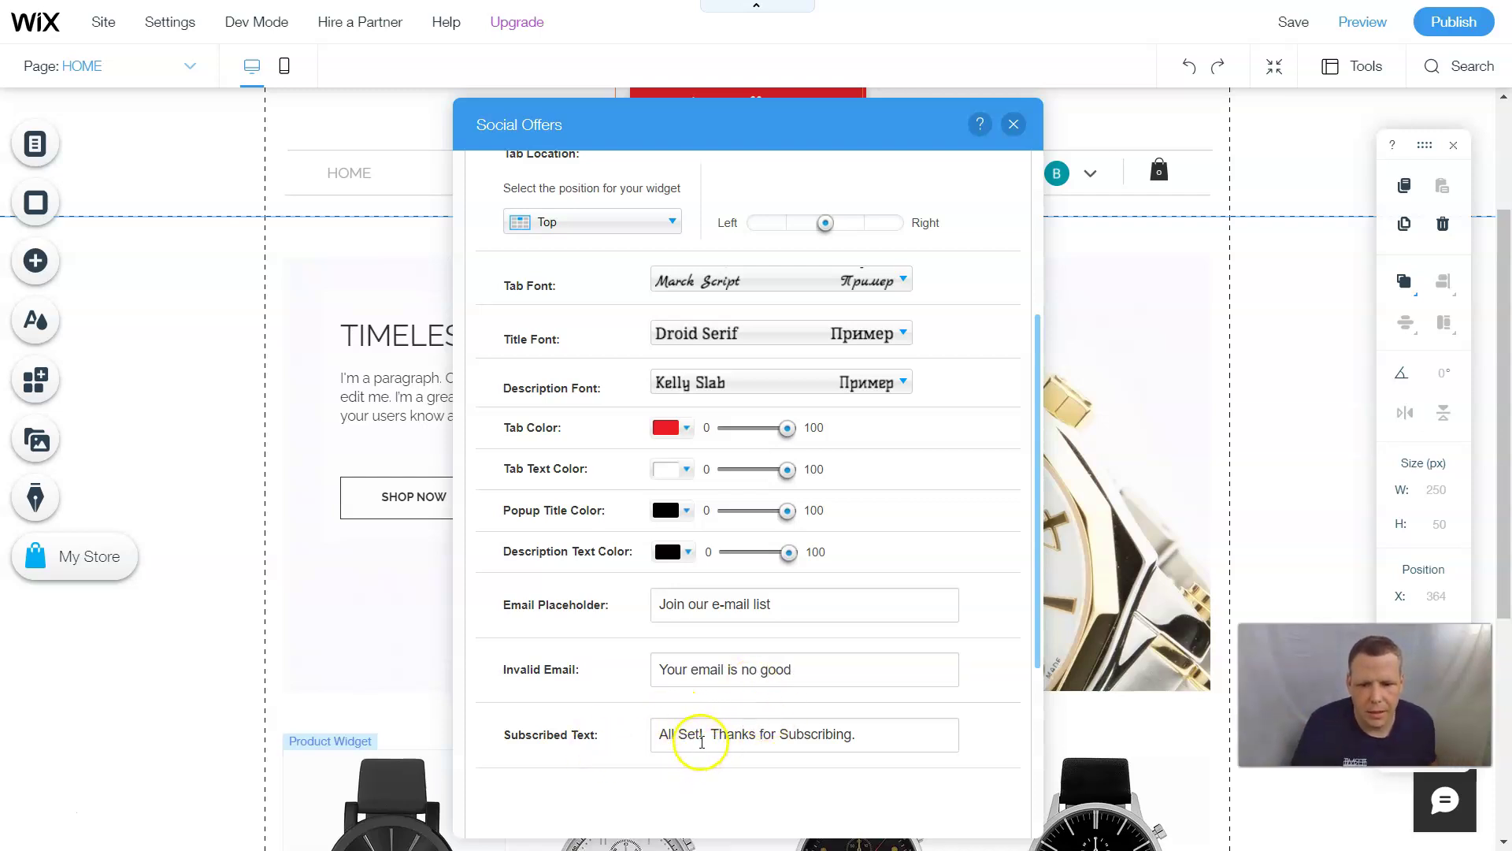
# Prefix the subscribed message with 'its all good' before 'All Set! Thanks for Subscribing.'
pyautogui.moveTo(847, 733); pyautogui.dragTo(489, 750)
pyautogui.press('Left')
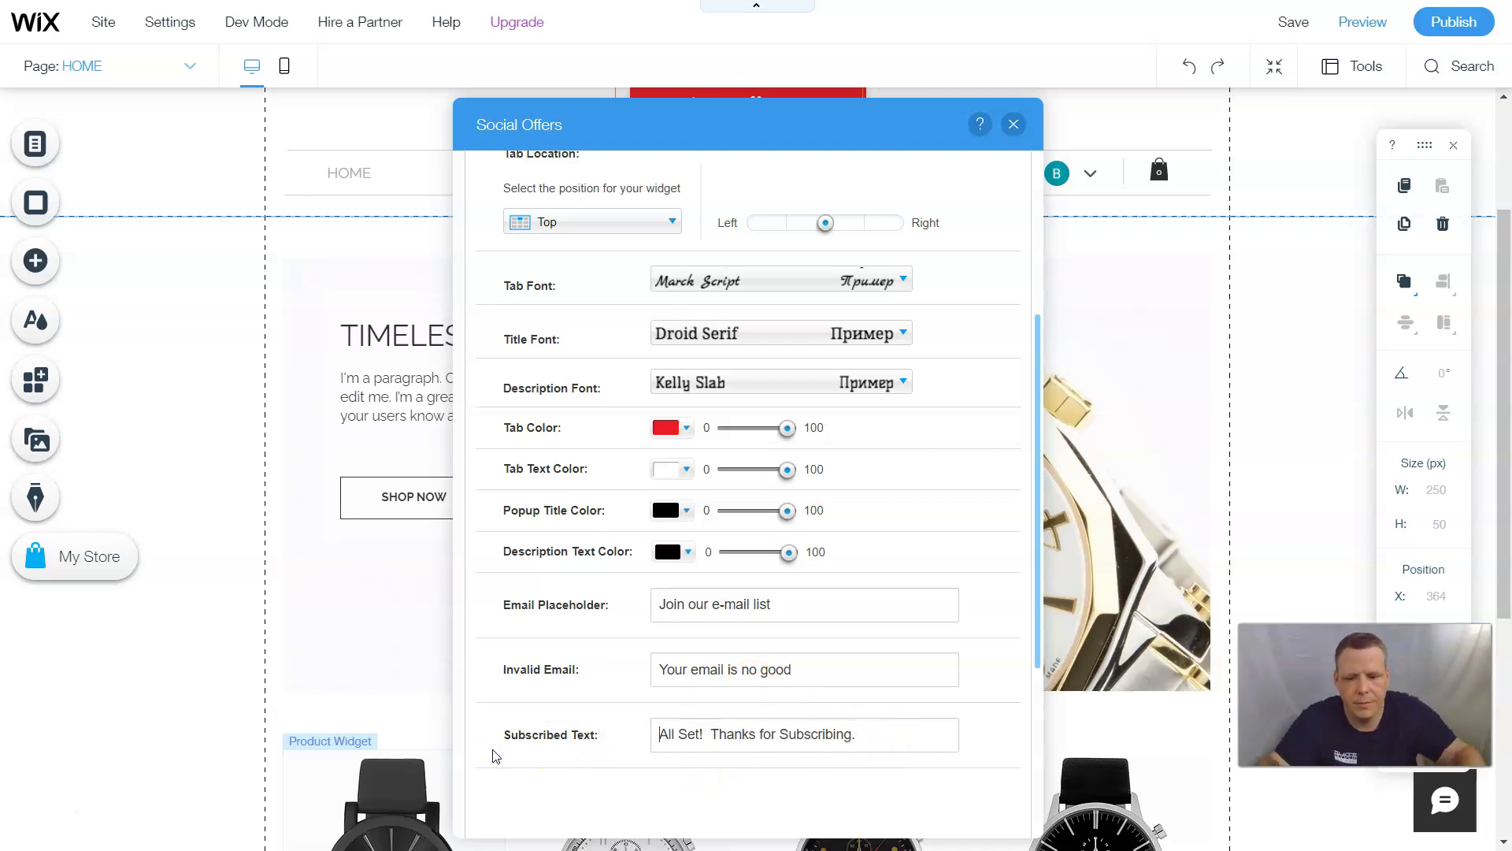
pyautogui.write('its all g')
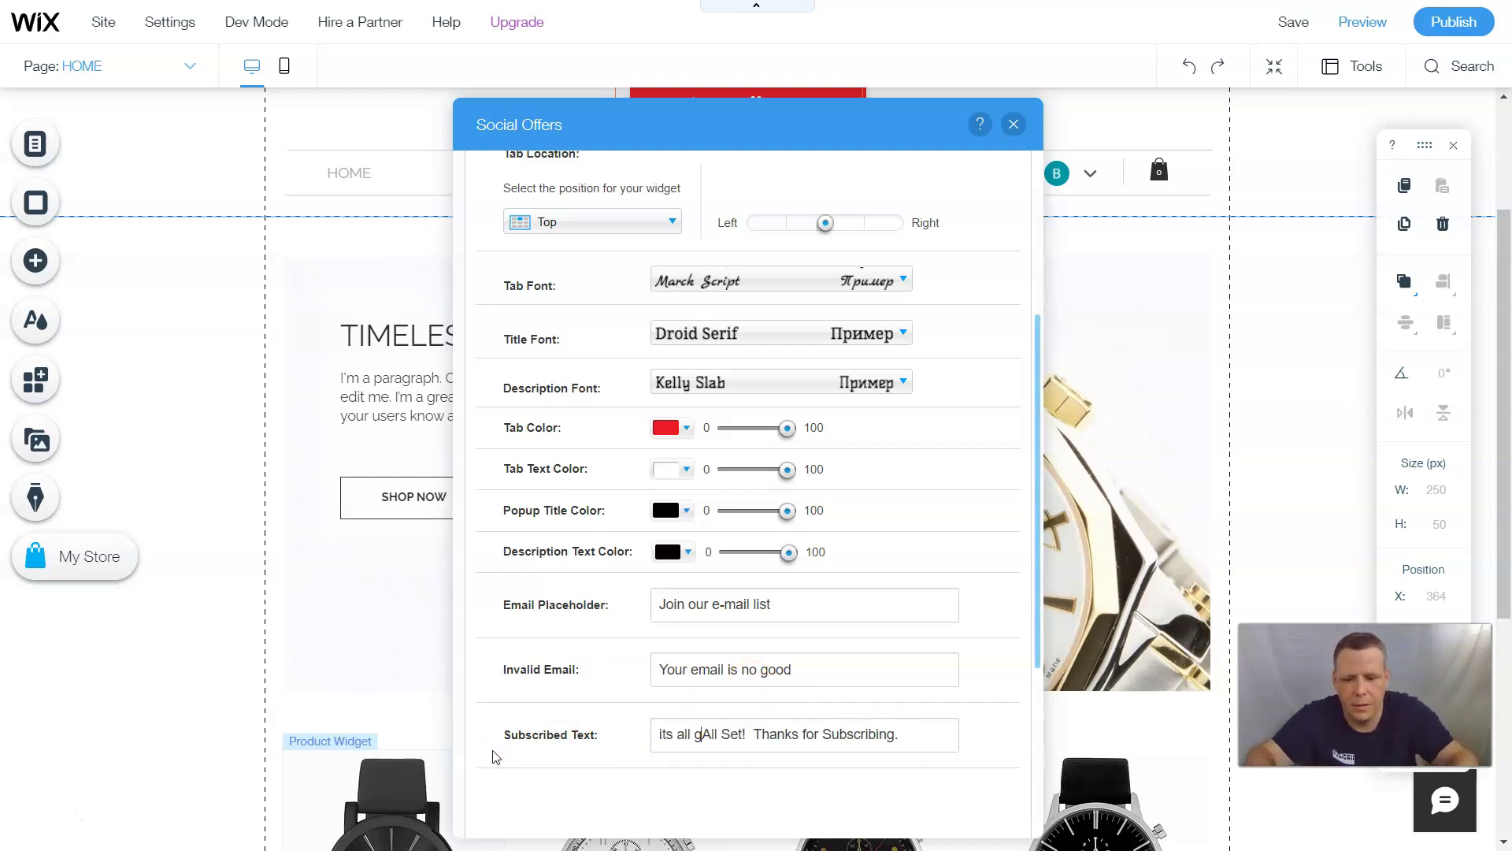
pyautogui.write('ood')
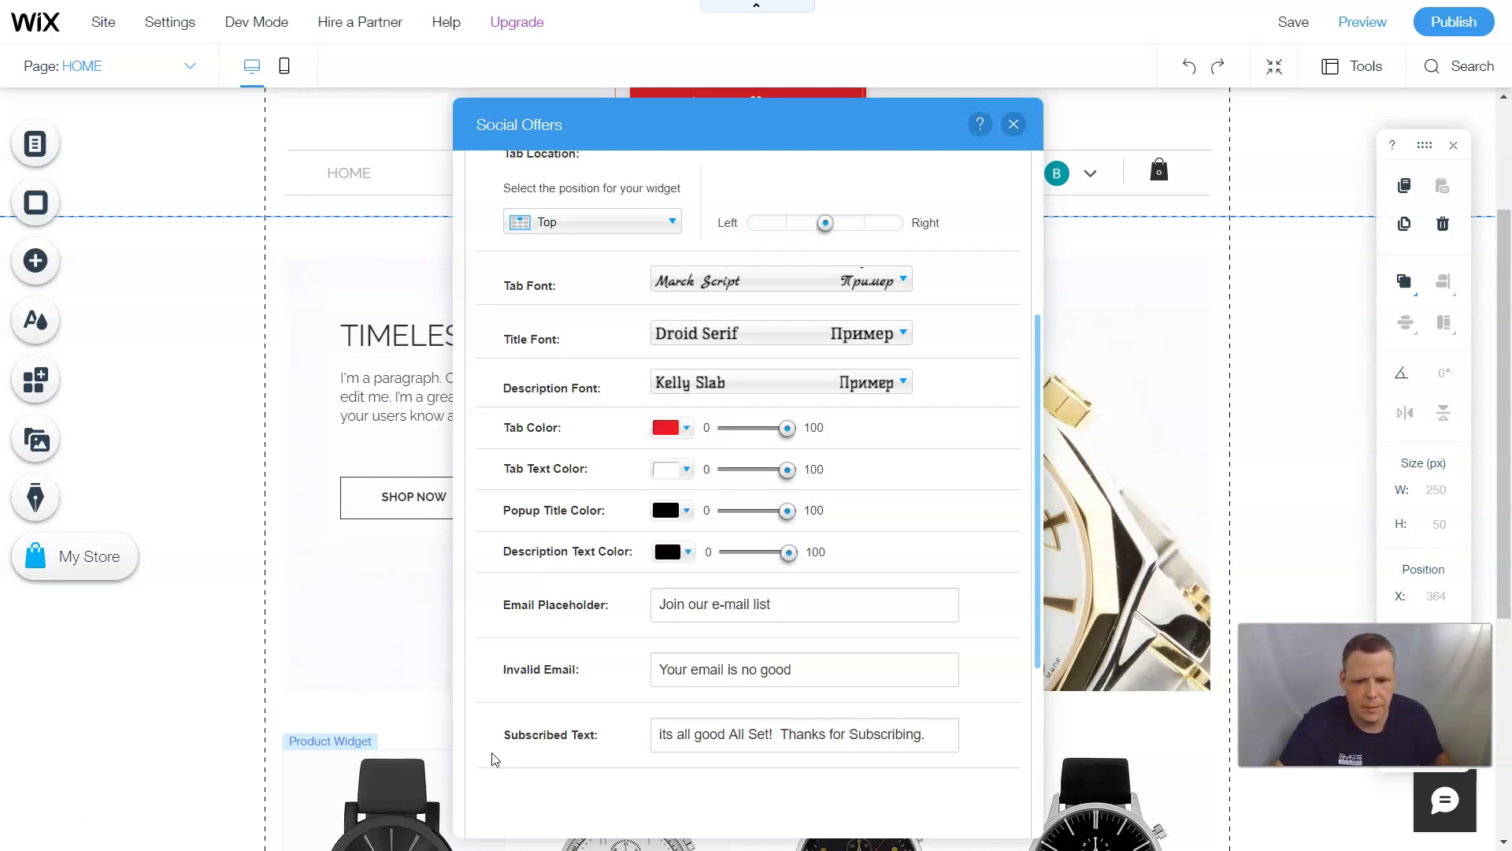
pyautogui.write(',')
pyautogui.scroll(-2, 850, 679)
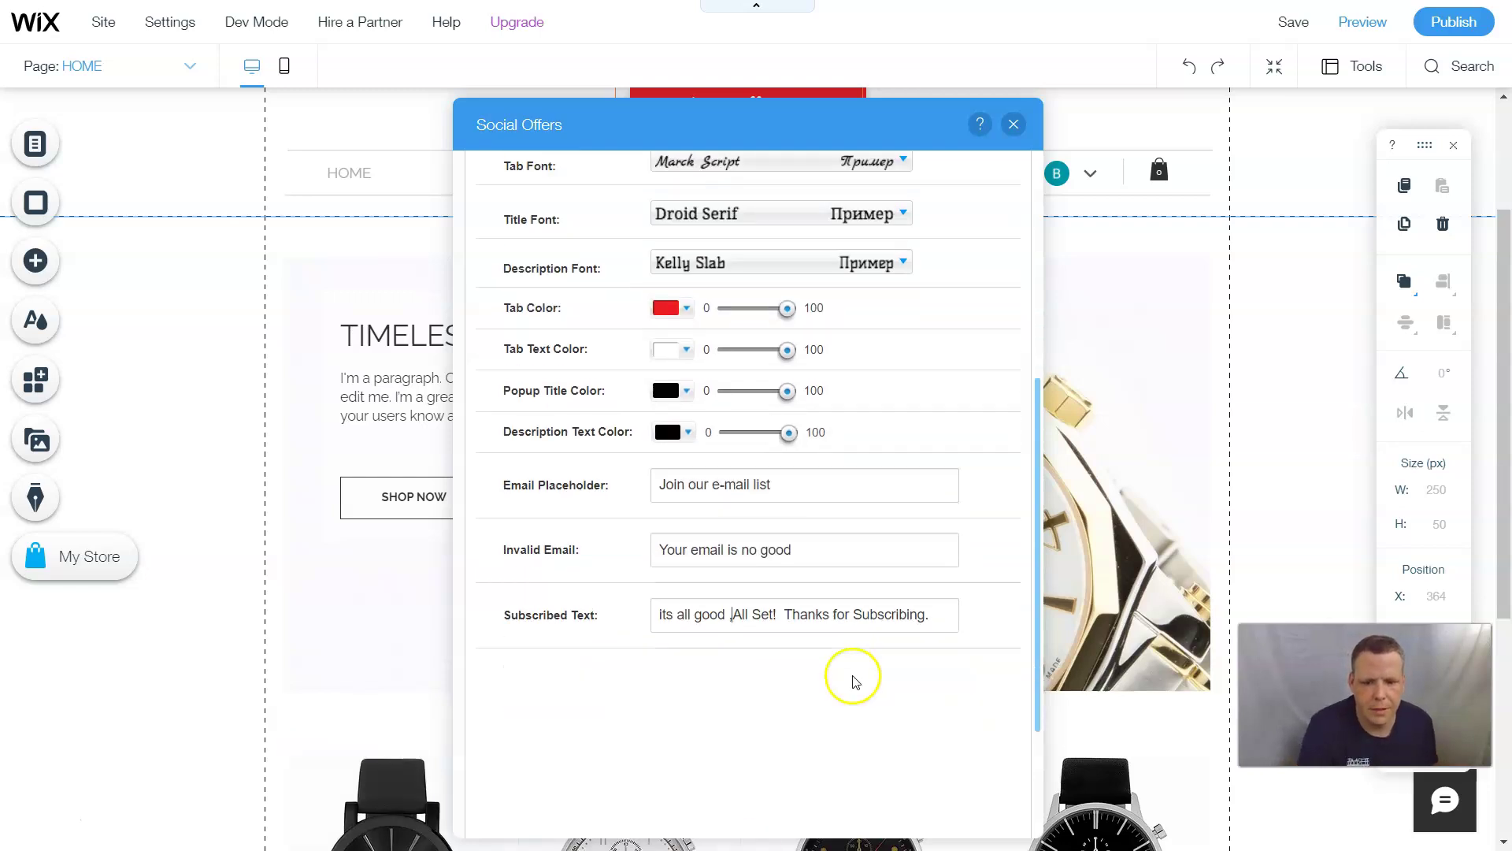
pyautogui.scroll(-2, 864, 597)
pyautogui.scroll(8, 782, 516)
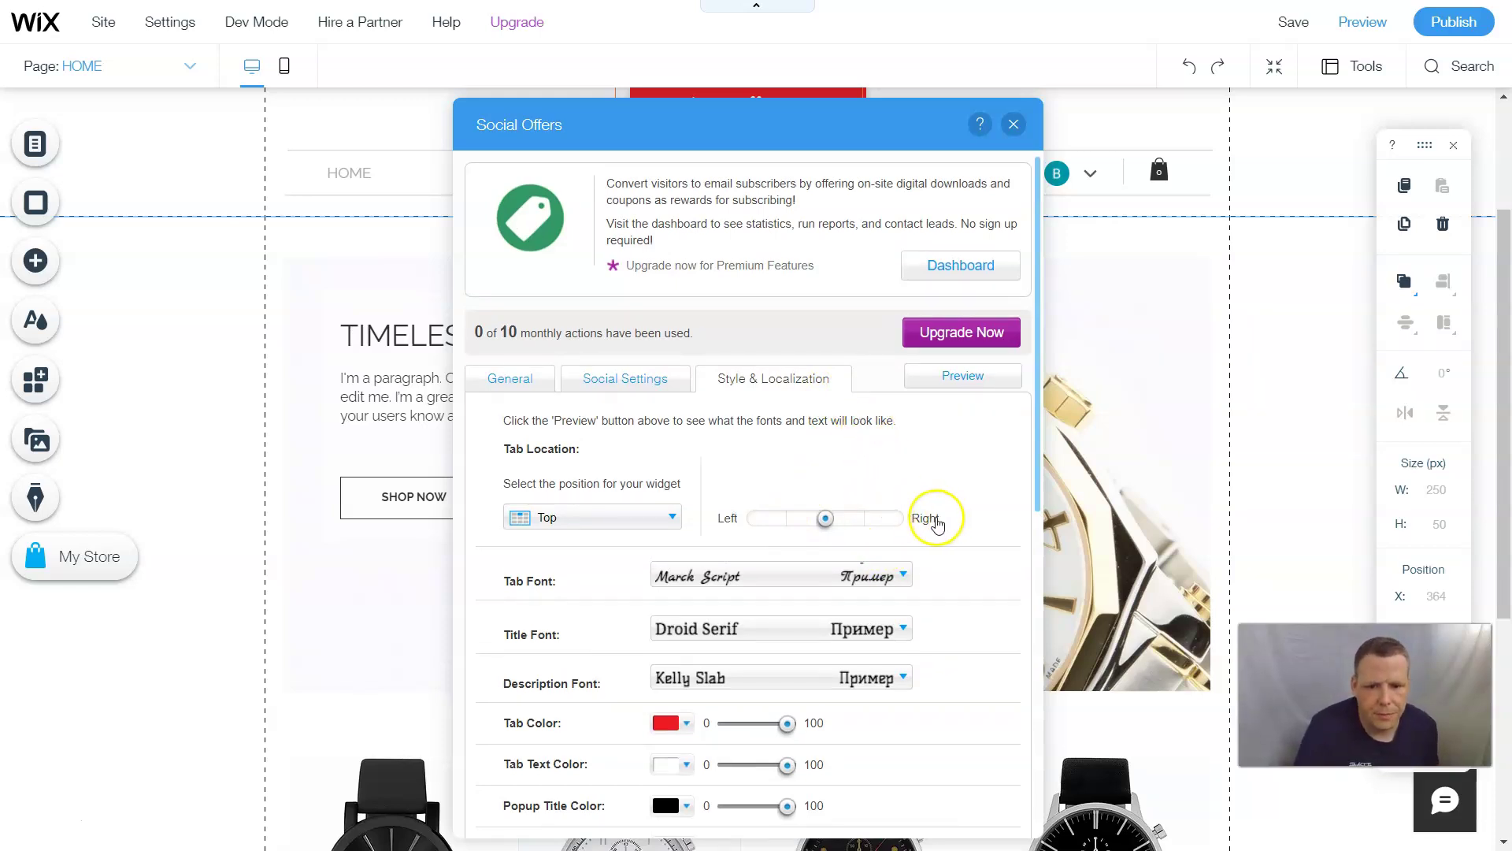
pyautogui.click(934, 380)
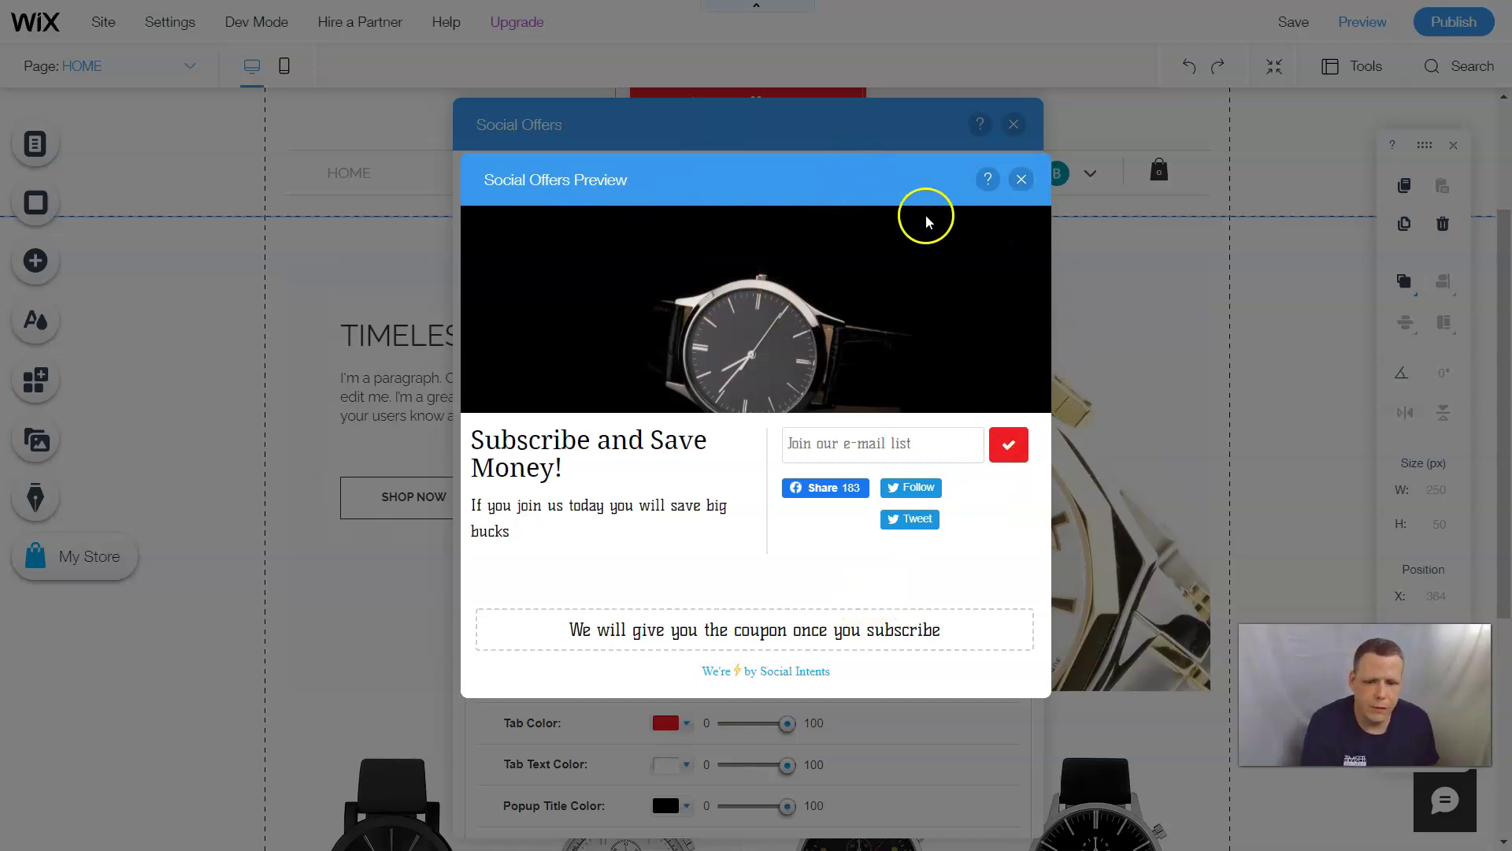
pyautogui.click(1022, 180)
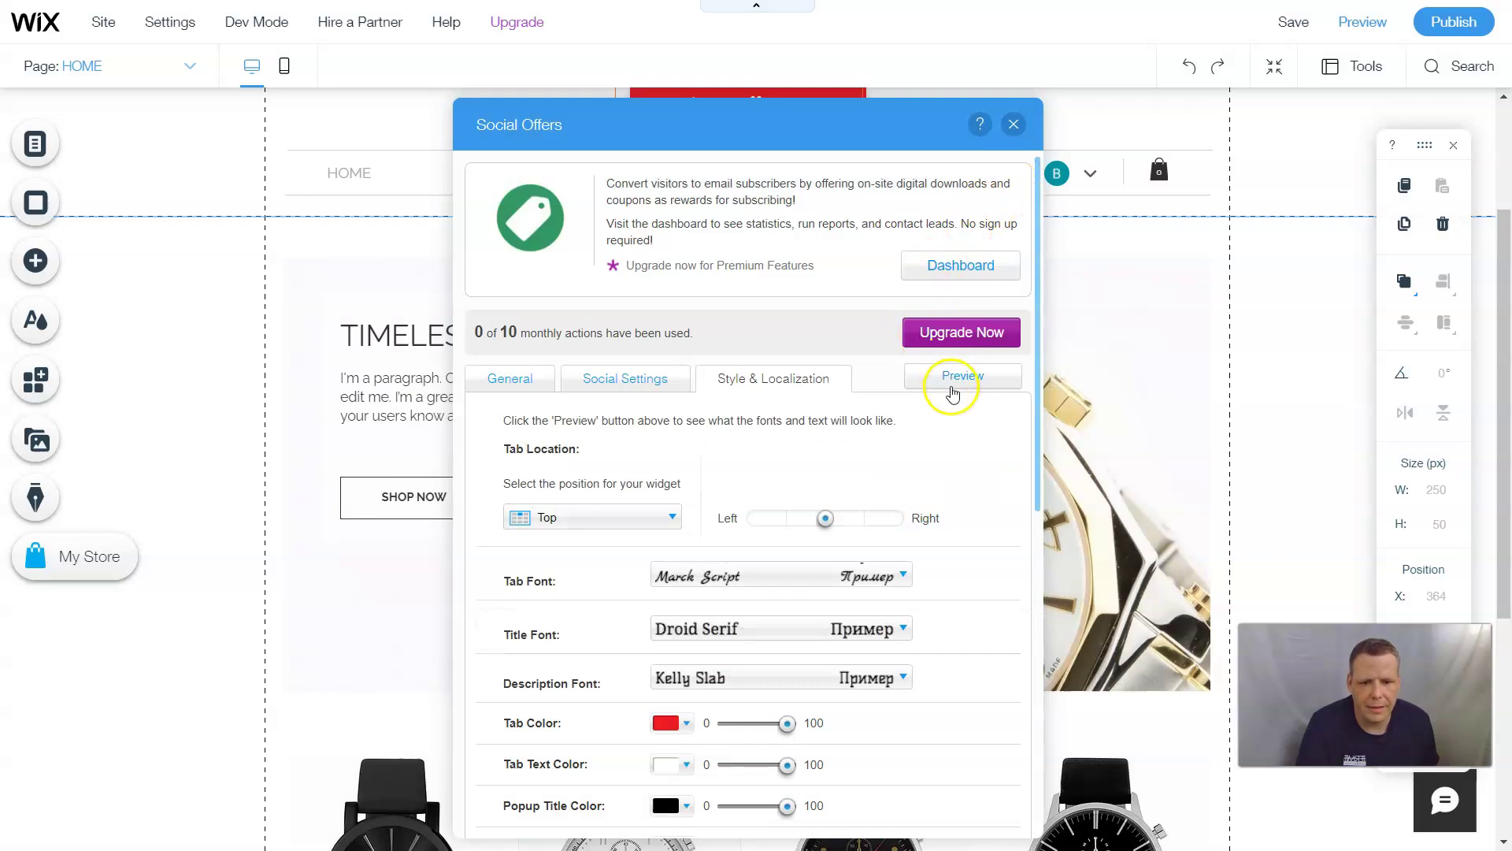
pyautogui.scroll(-5, 937, 418)
pyautogui.scroll(-3, 902, 461)
pyautogui.scroll(8, 881, 473)
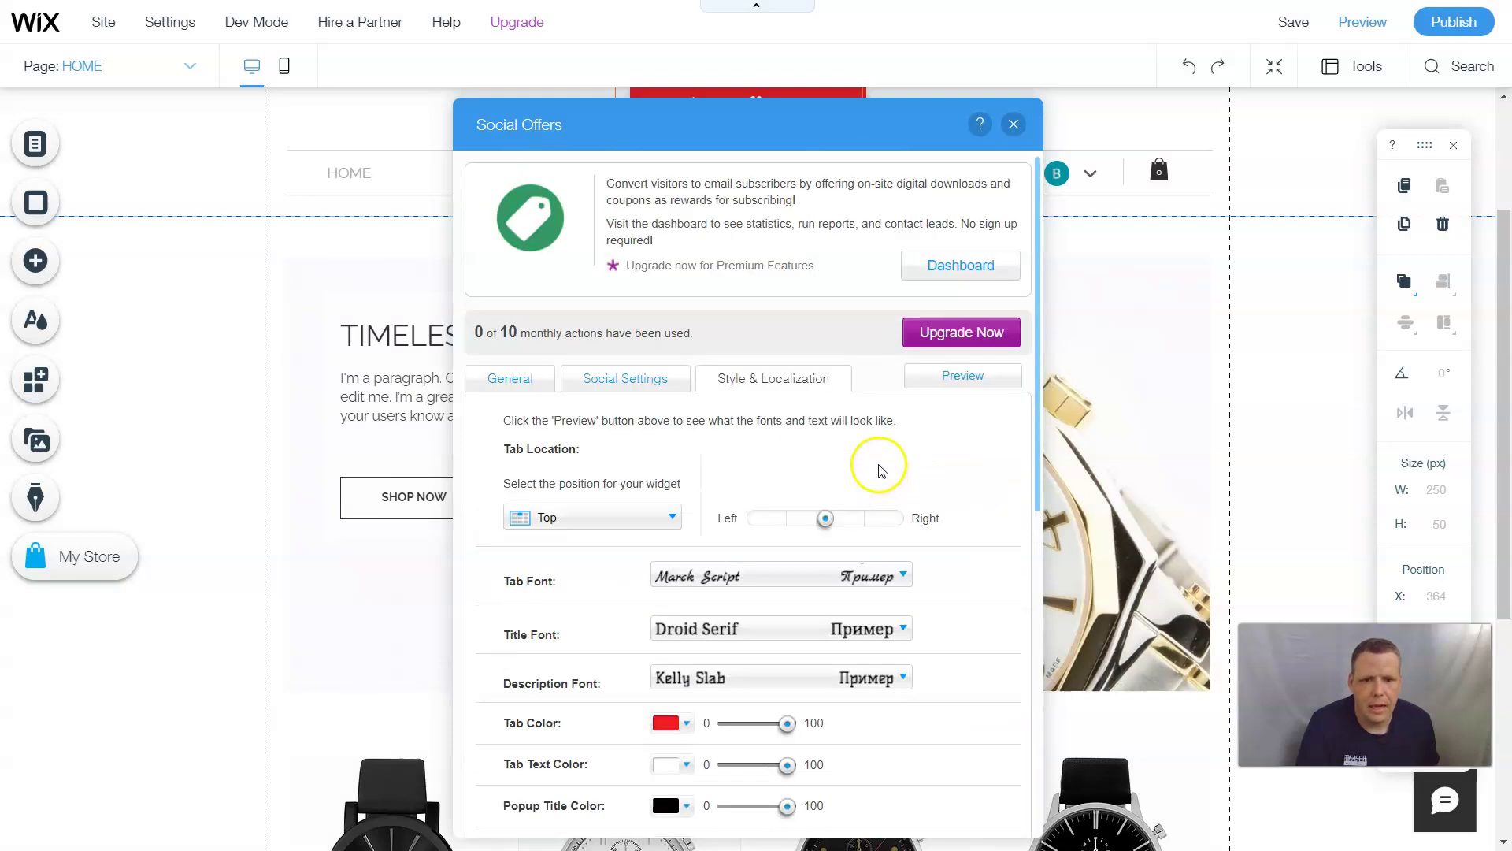
# Open the Social Offers dashboard and focus the Social Intents sign-in email field
pyautogui.click(958, 265)
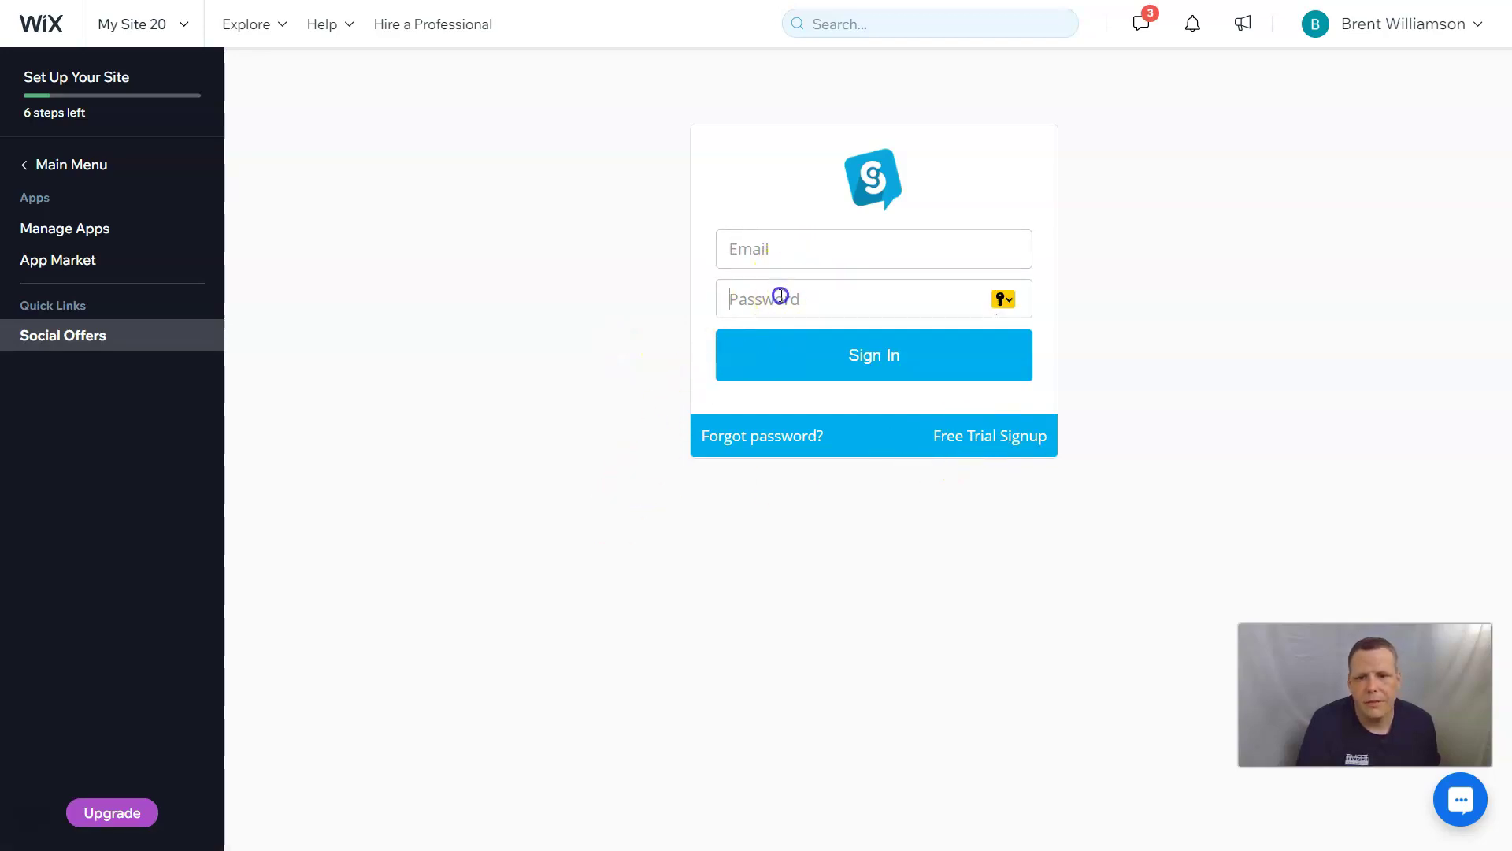
pyautogui.click(794, 250)
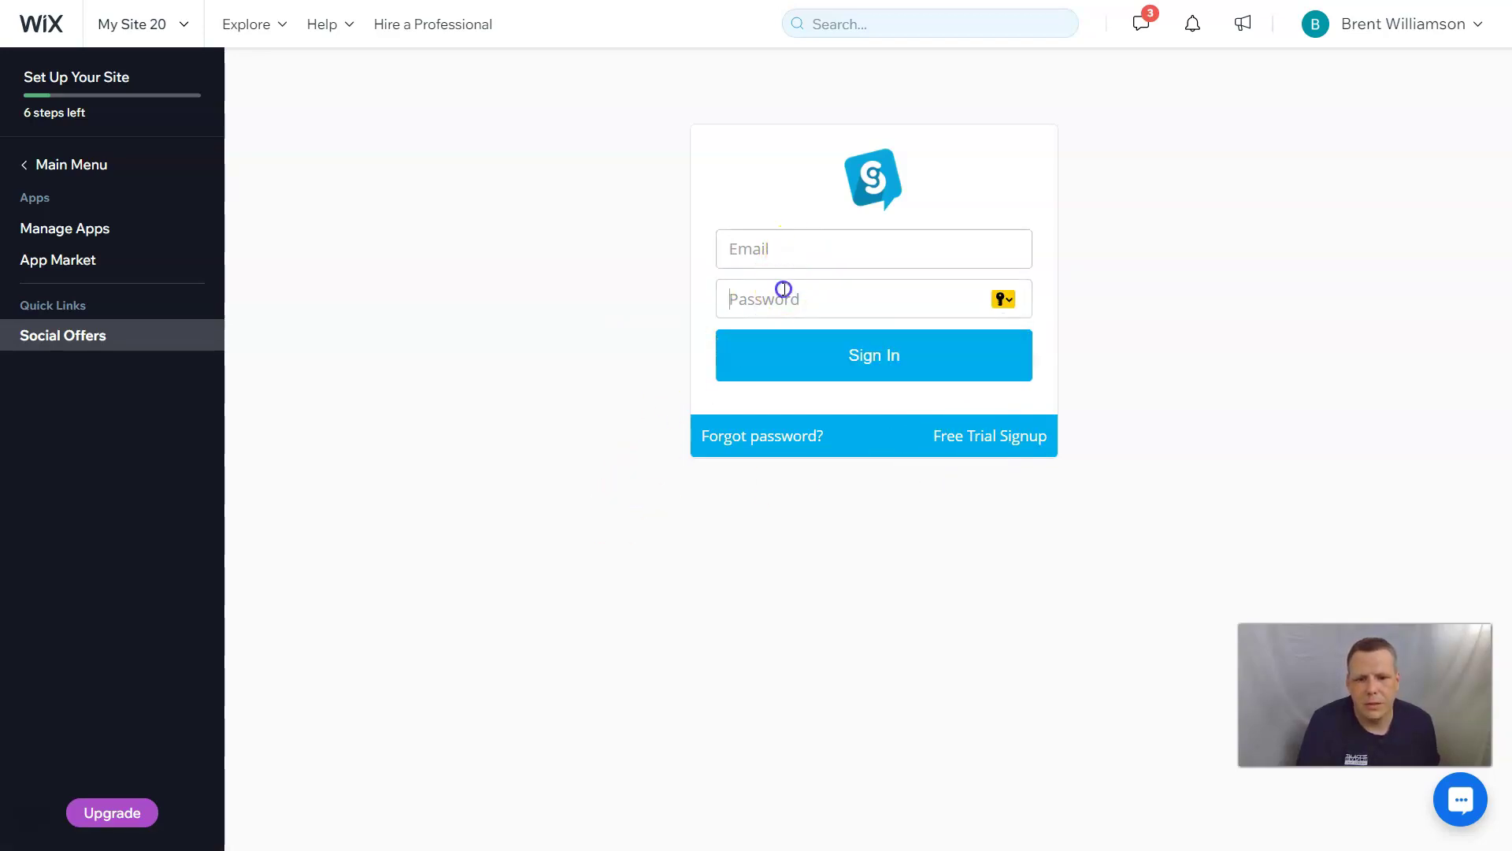
pyautogui.click(791, 253)
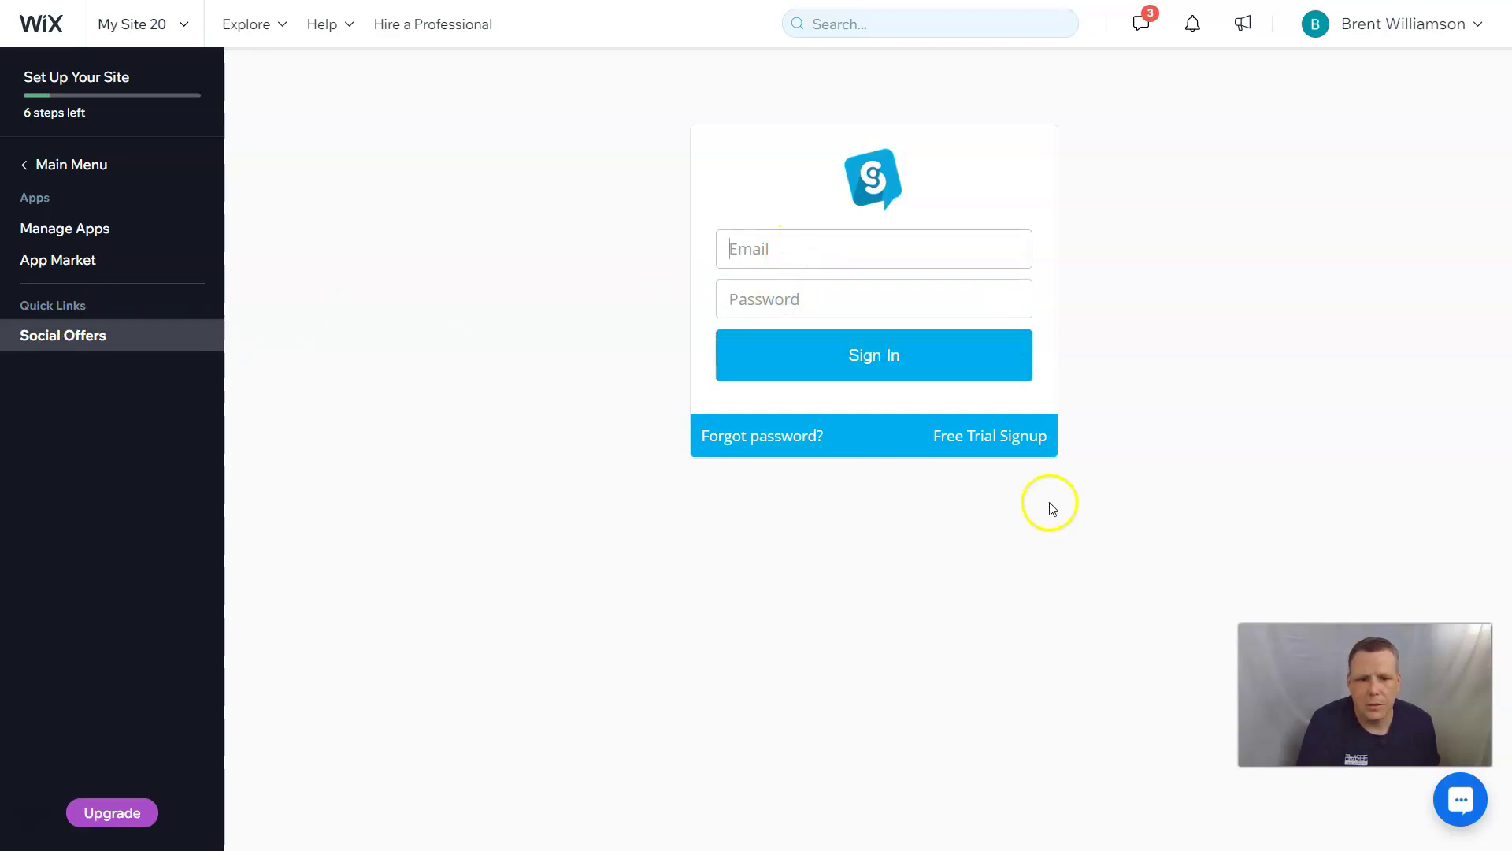
# Fill the Social Intents free-trial form with saved name, email and password, accept terms, and submit
pyautogui.click(1015, 435)
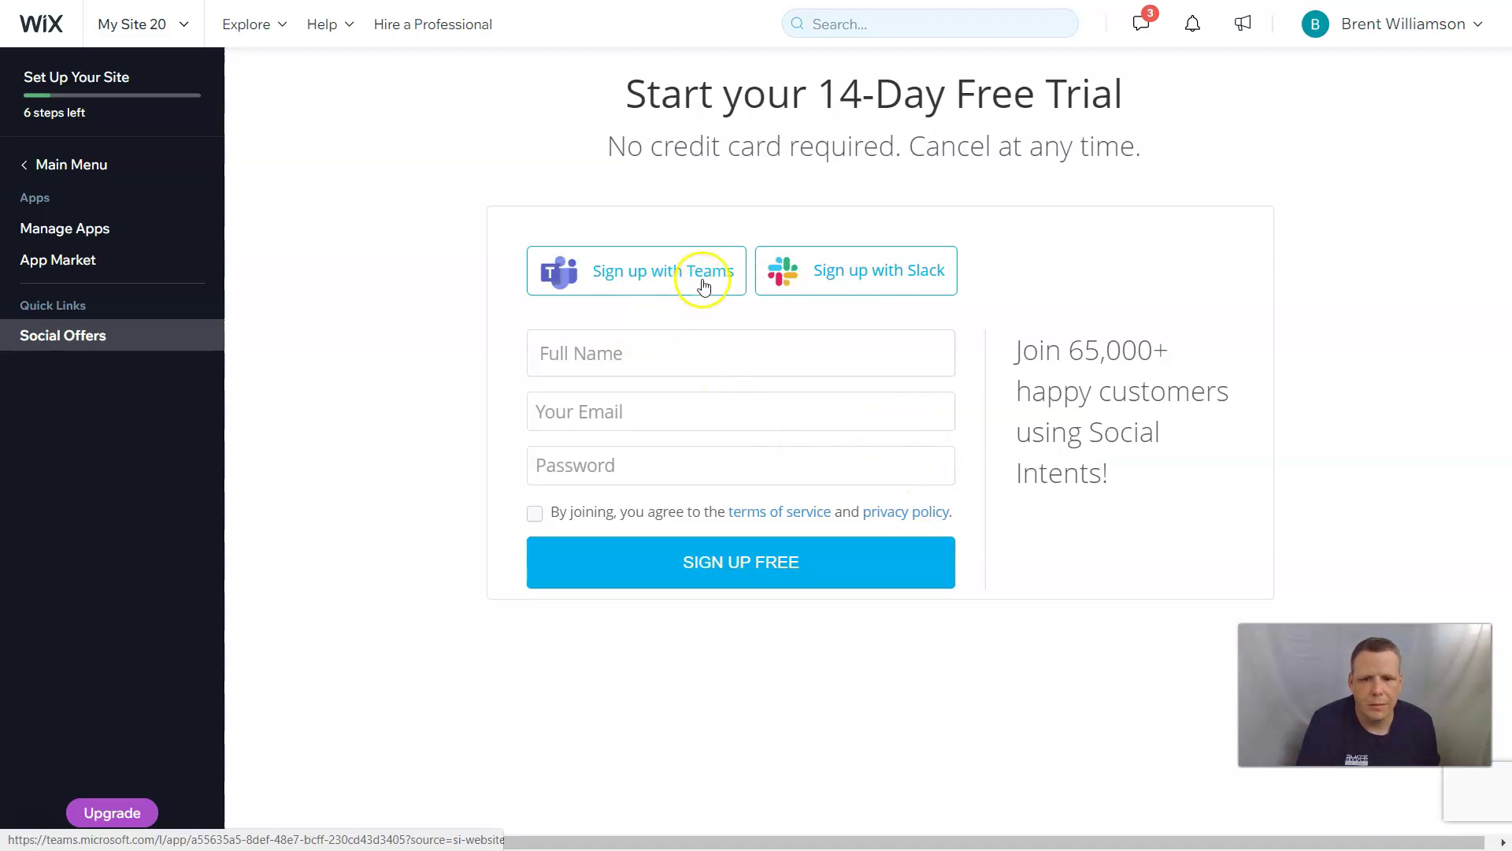
pyautogui.click(702, 347)
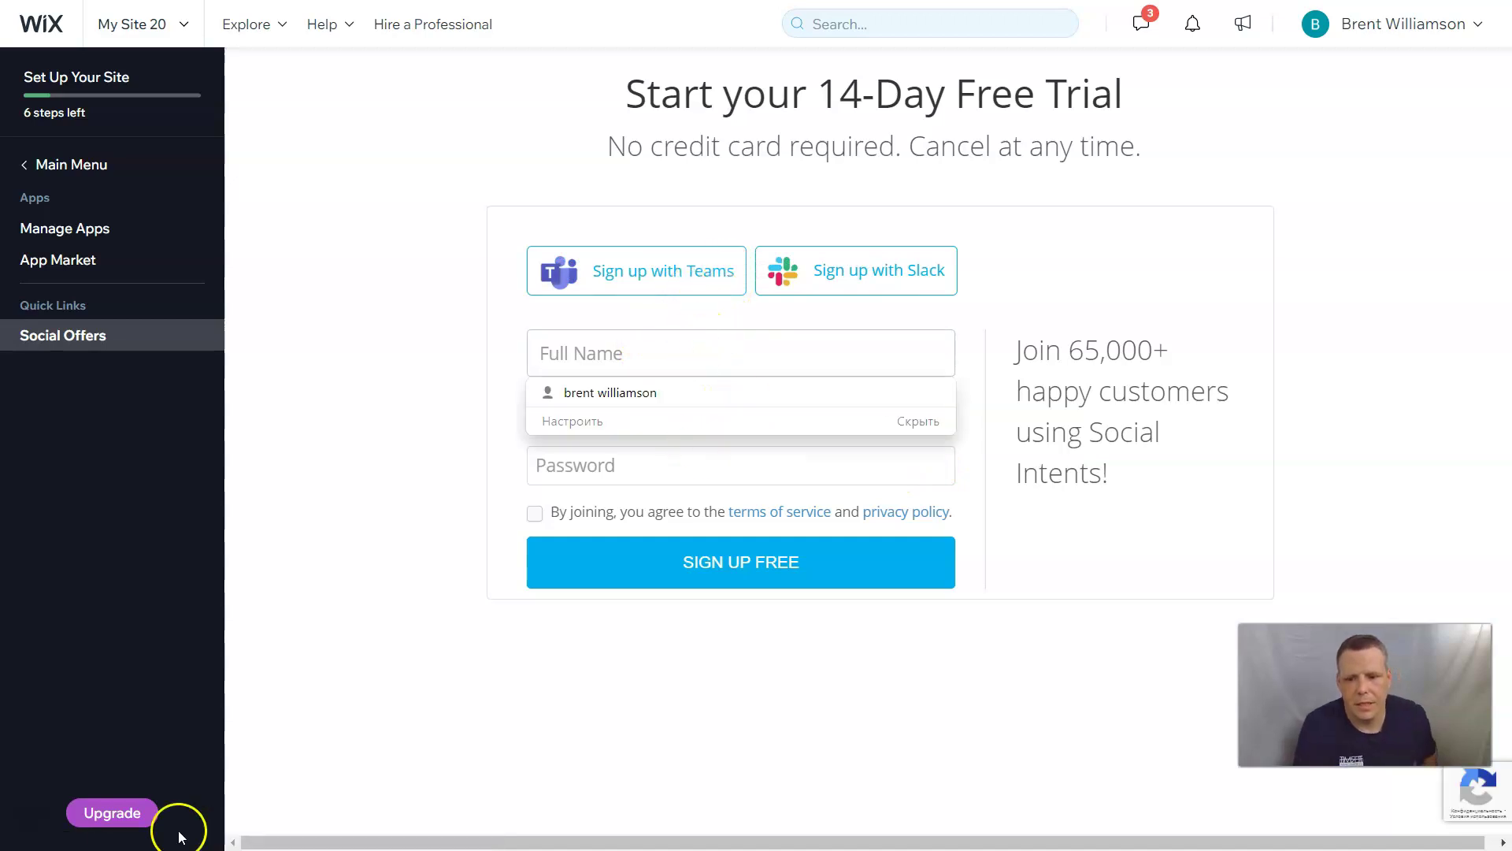
pyautogui.click(611, 393)
pyautogui.click(768, 463)
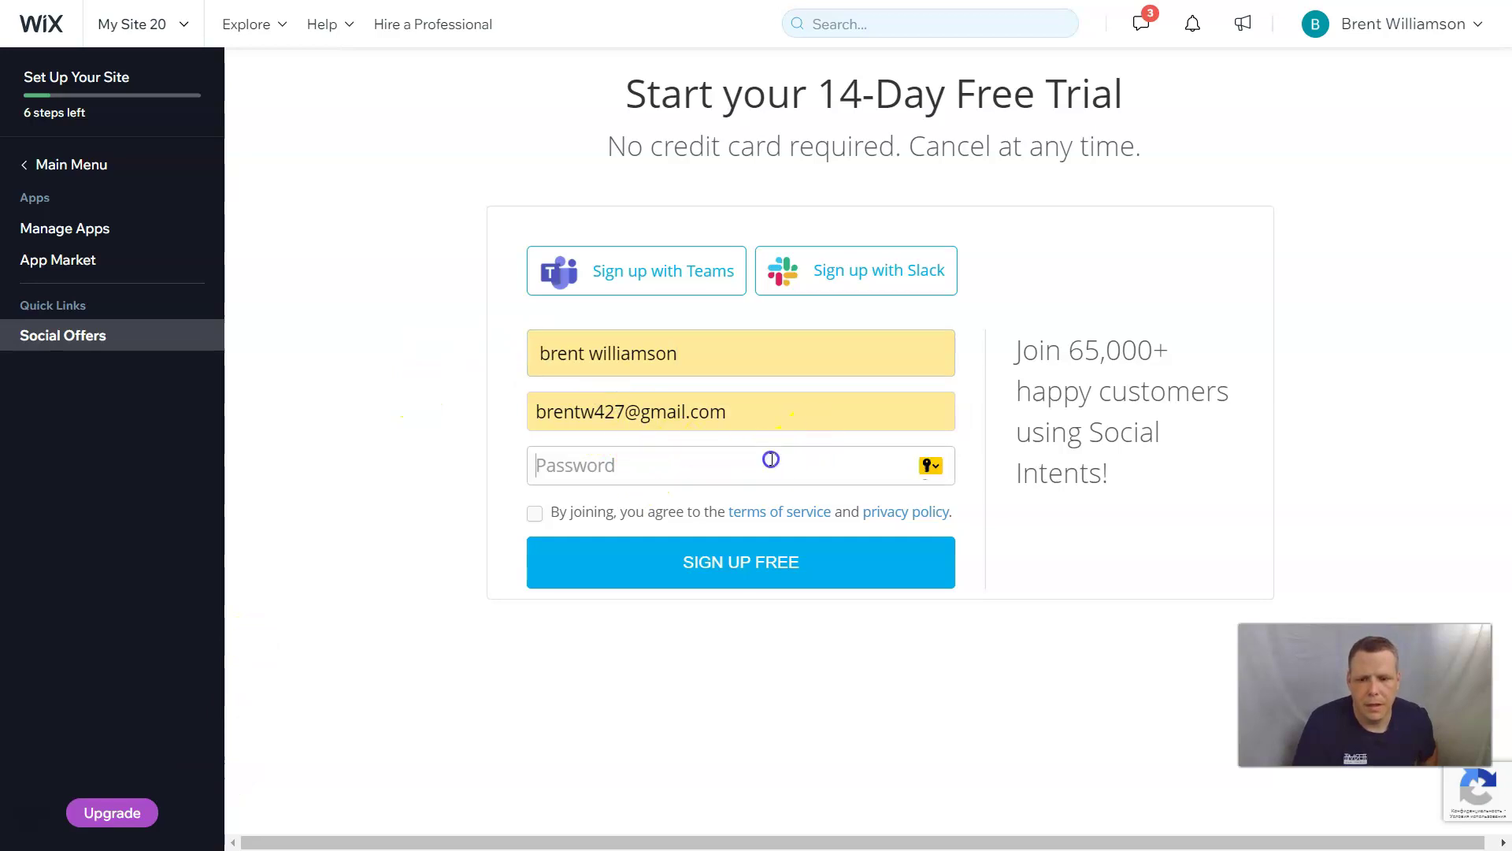
pyautogui.write('x')
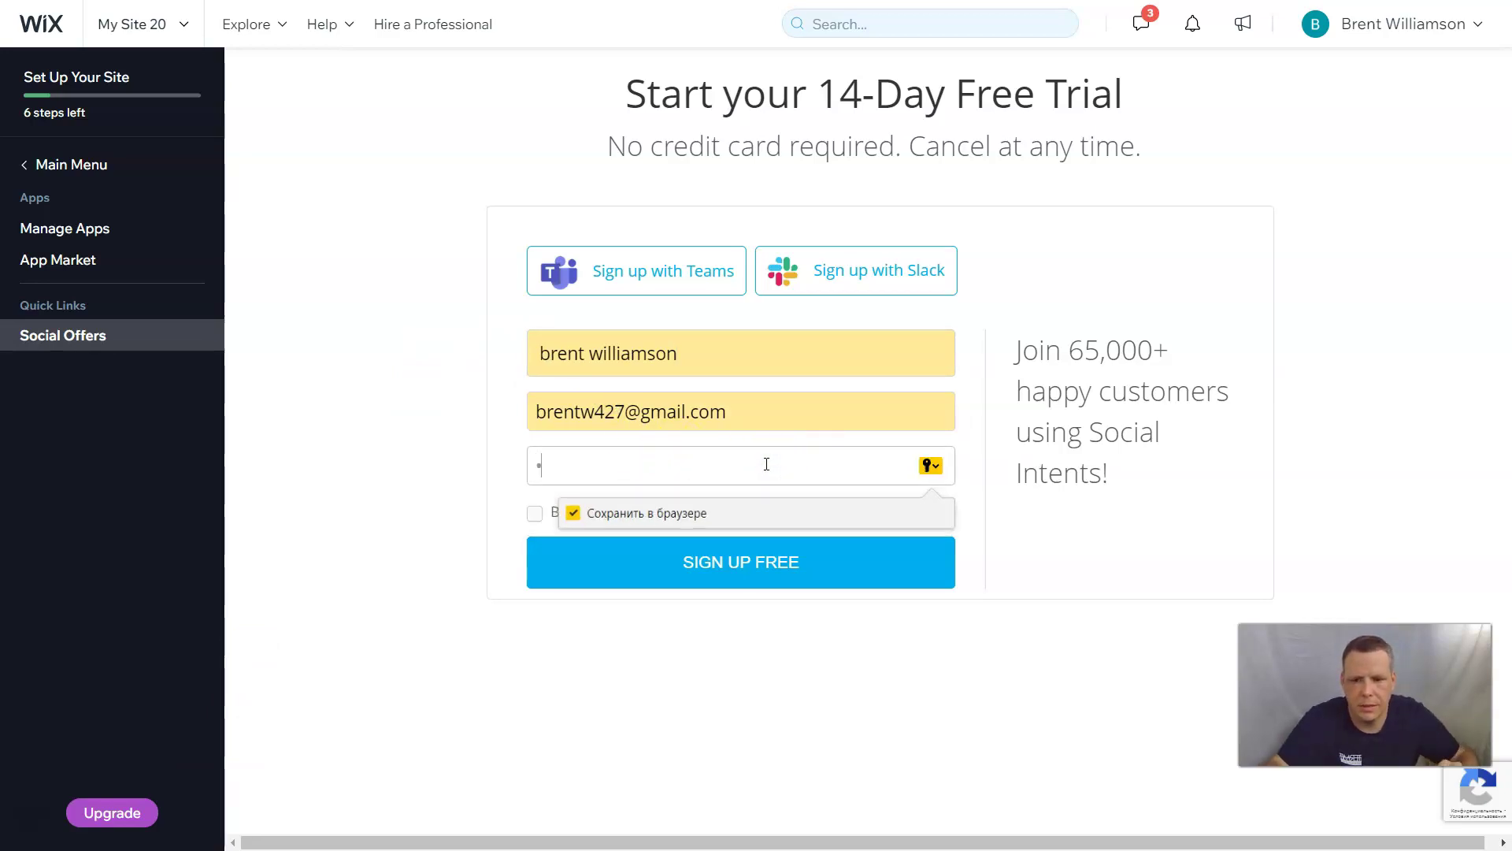
pyautogui.write('x')
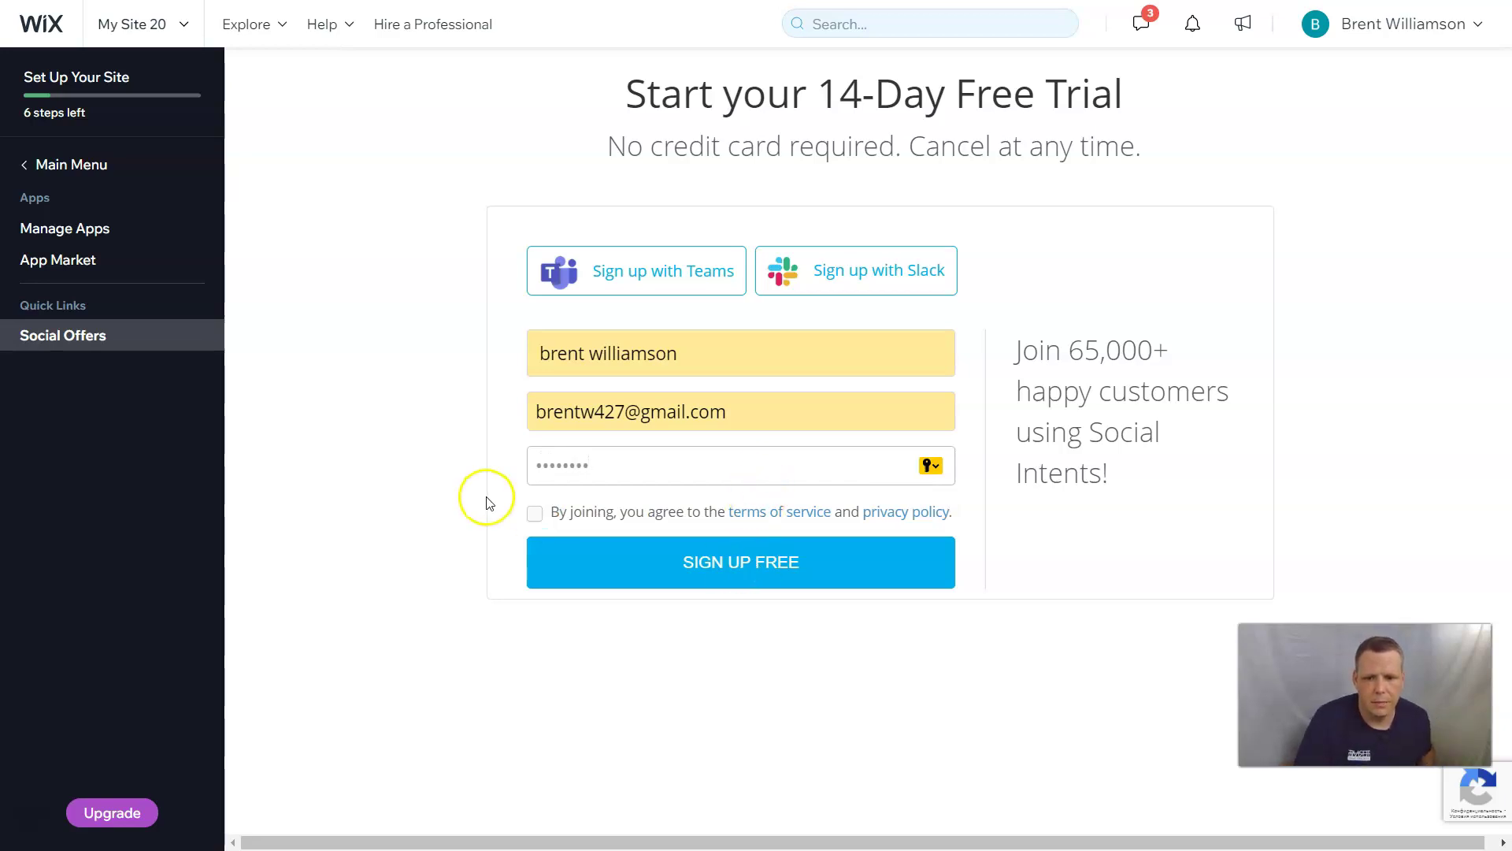
pyautogui.click(535, 512)
pyautogui.click(708, 571)
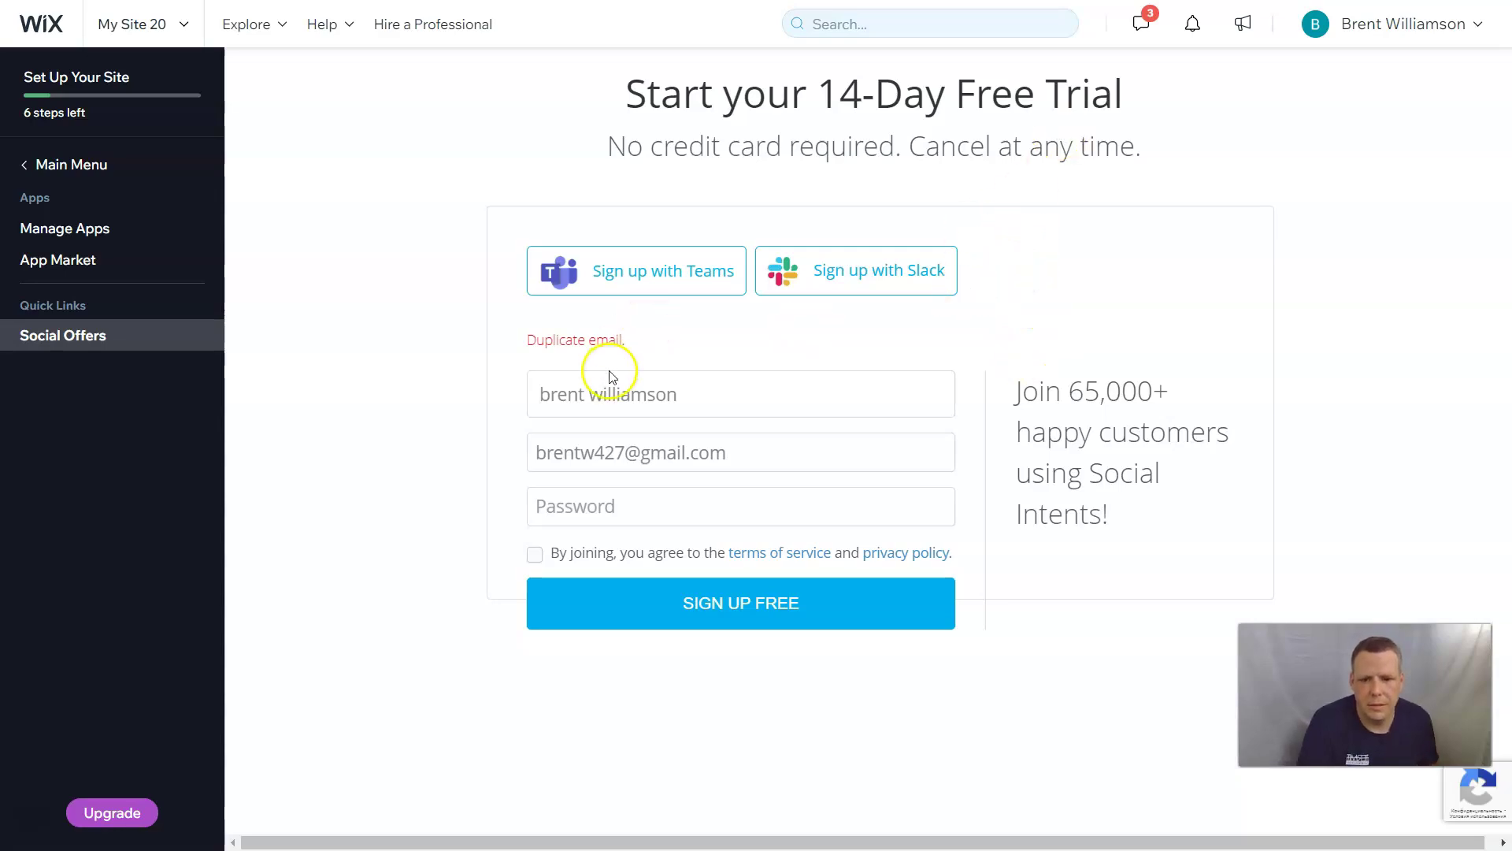
# Replace the rejected duplicate email with another saved address, re-enter the password, and resubmit
pyautogui.tripleClick(790, 437)
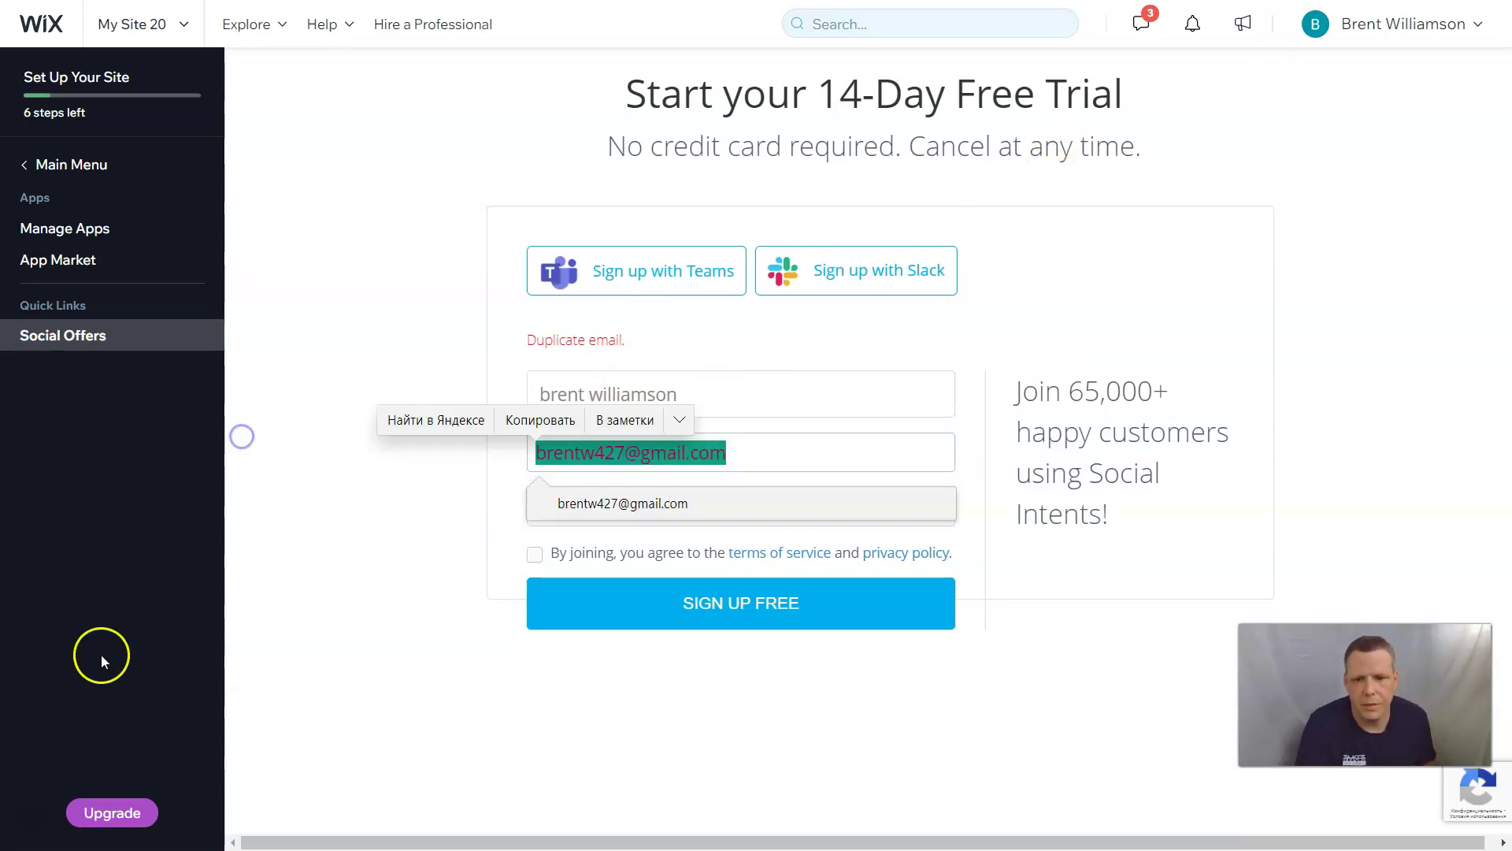
pyautogui.press('BackSpace')
pyautogui.write('123.56')
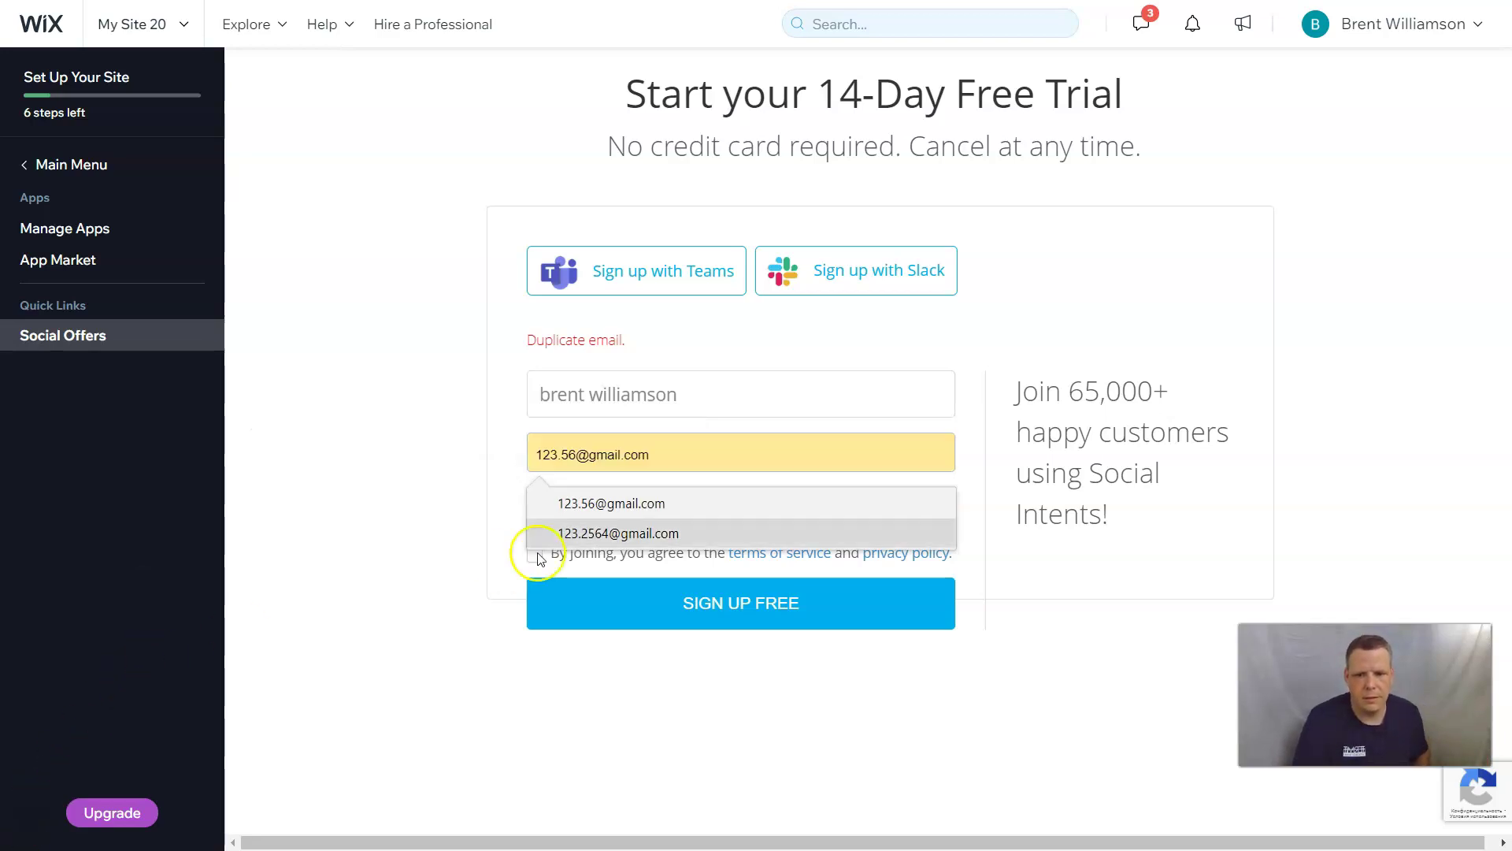
pyautogui.click(659, 510)
pyautogui.click(649, 505)
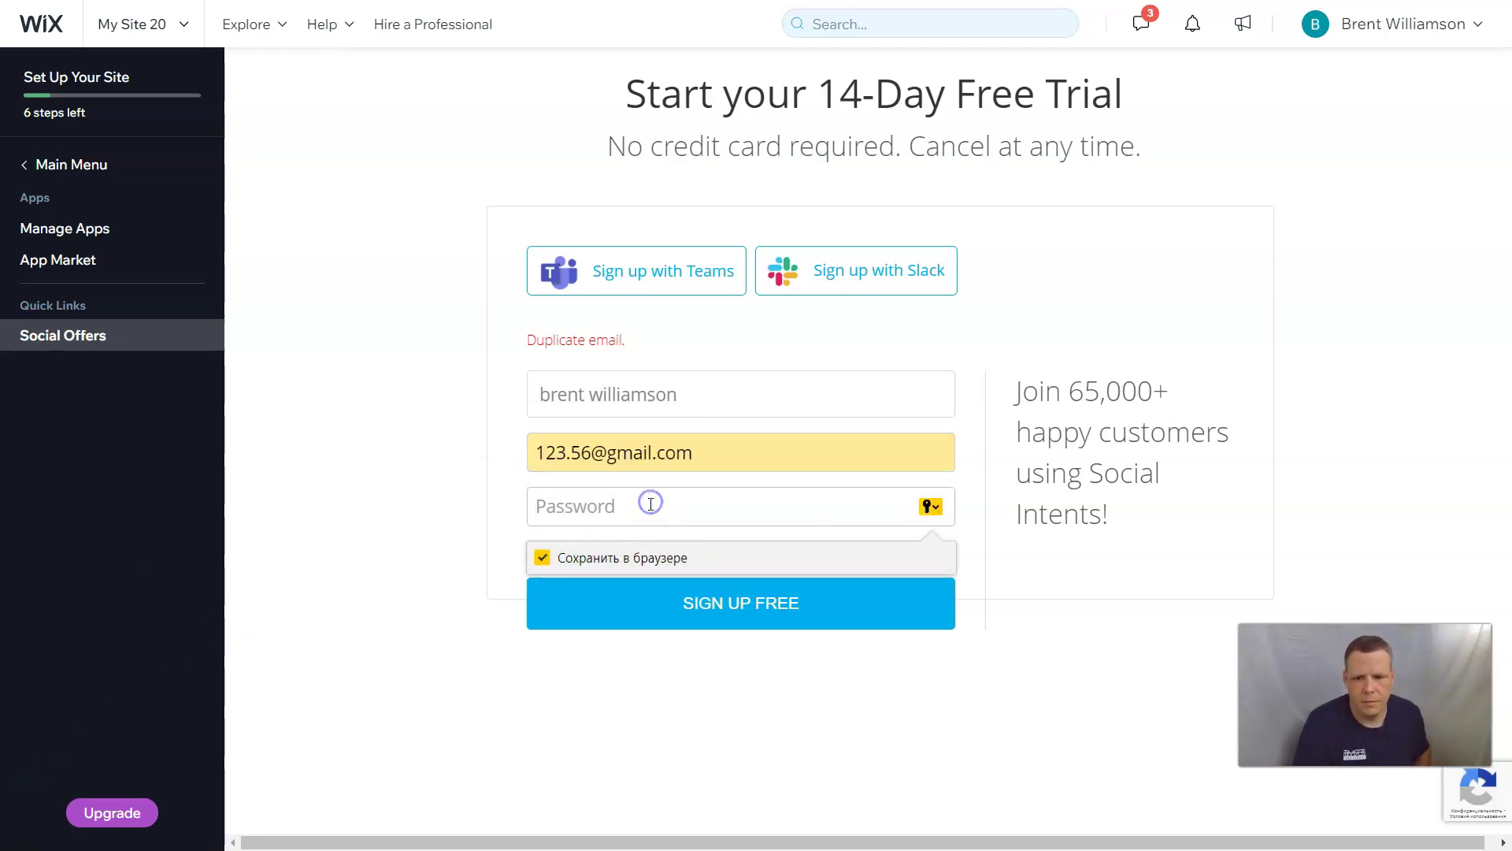
pyautogui.write('1')
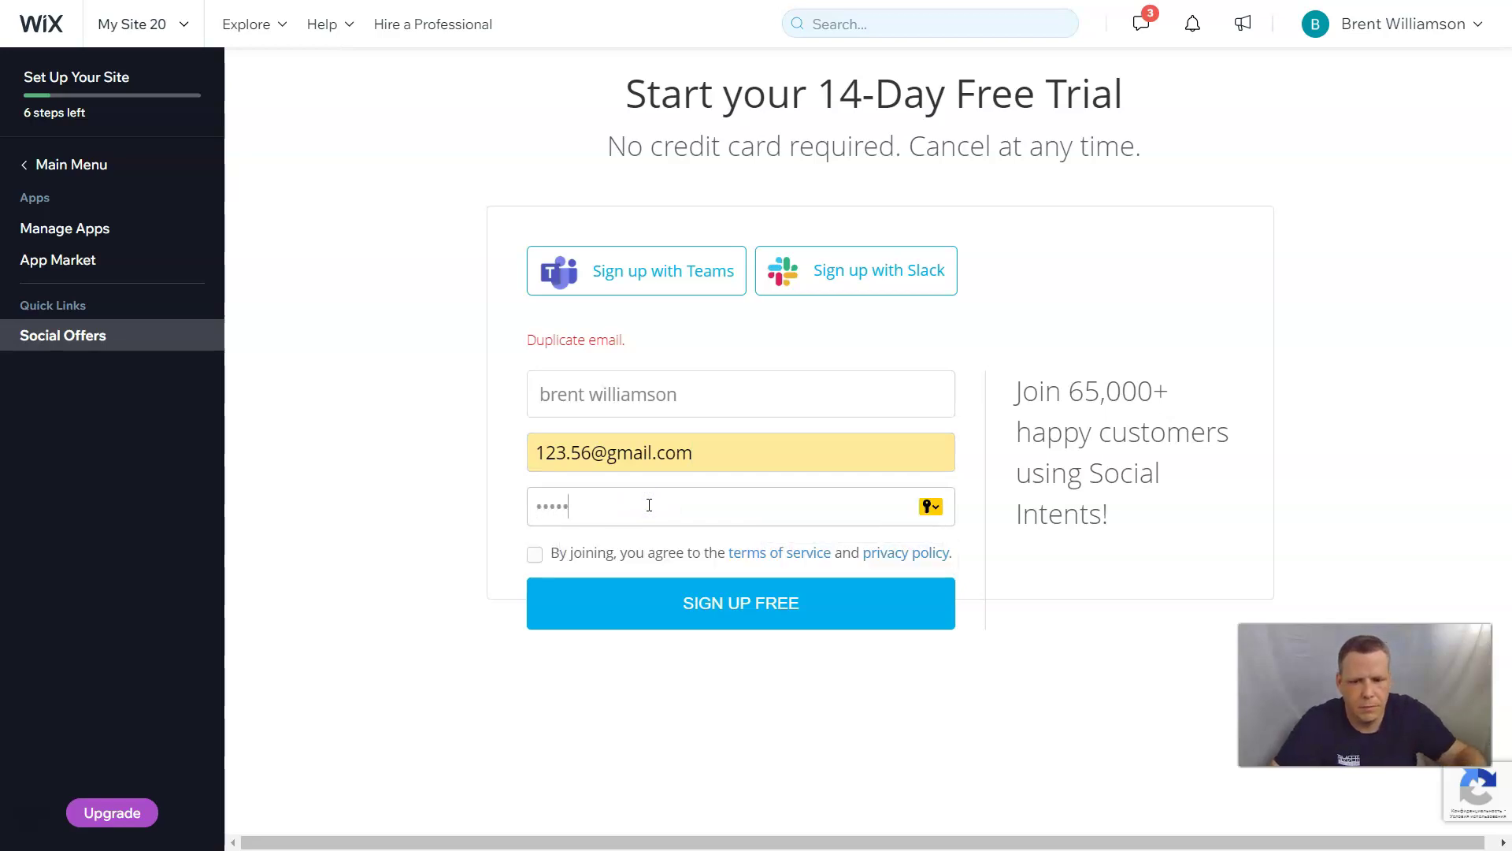
pyautogui.write('8')
pyautogui.click(535, 554)
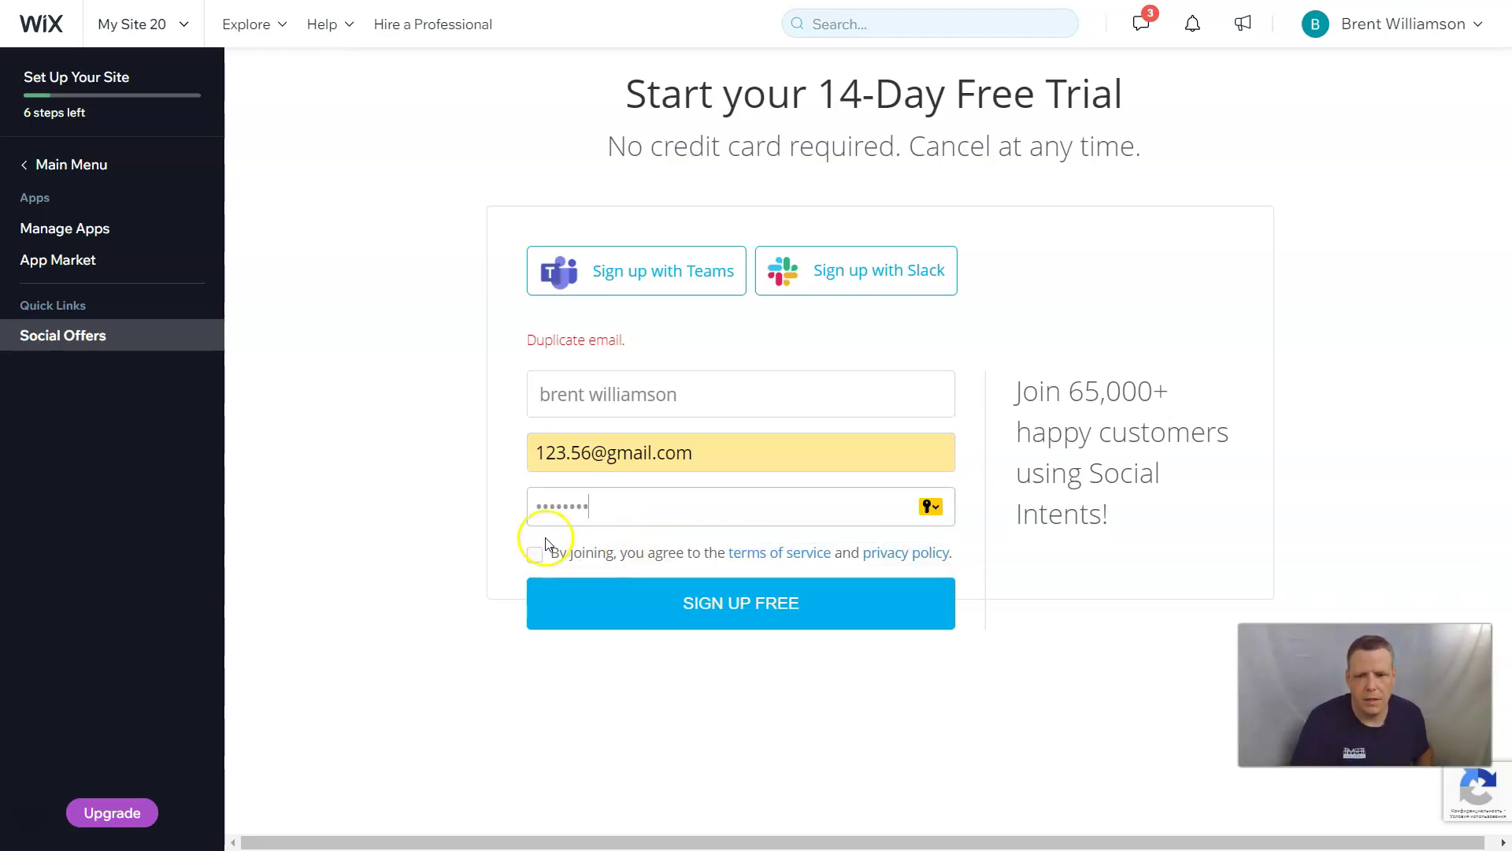
pyautogui.click(617, 606)
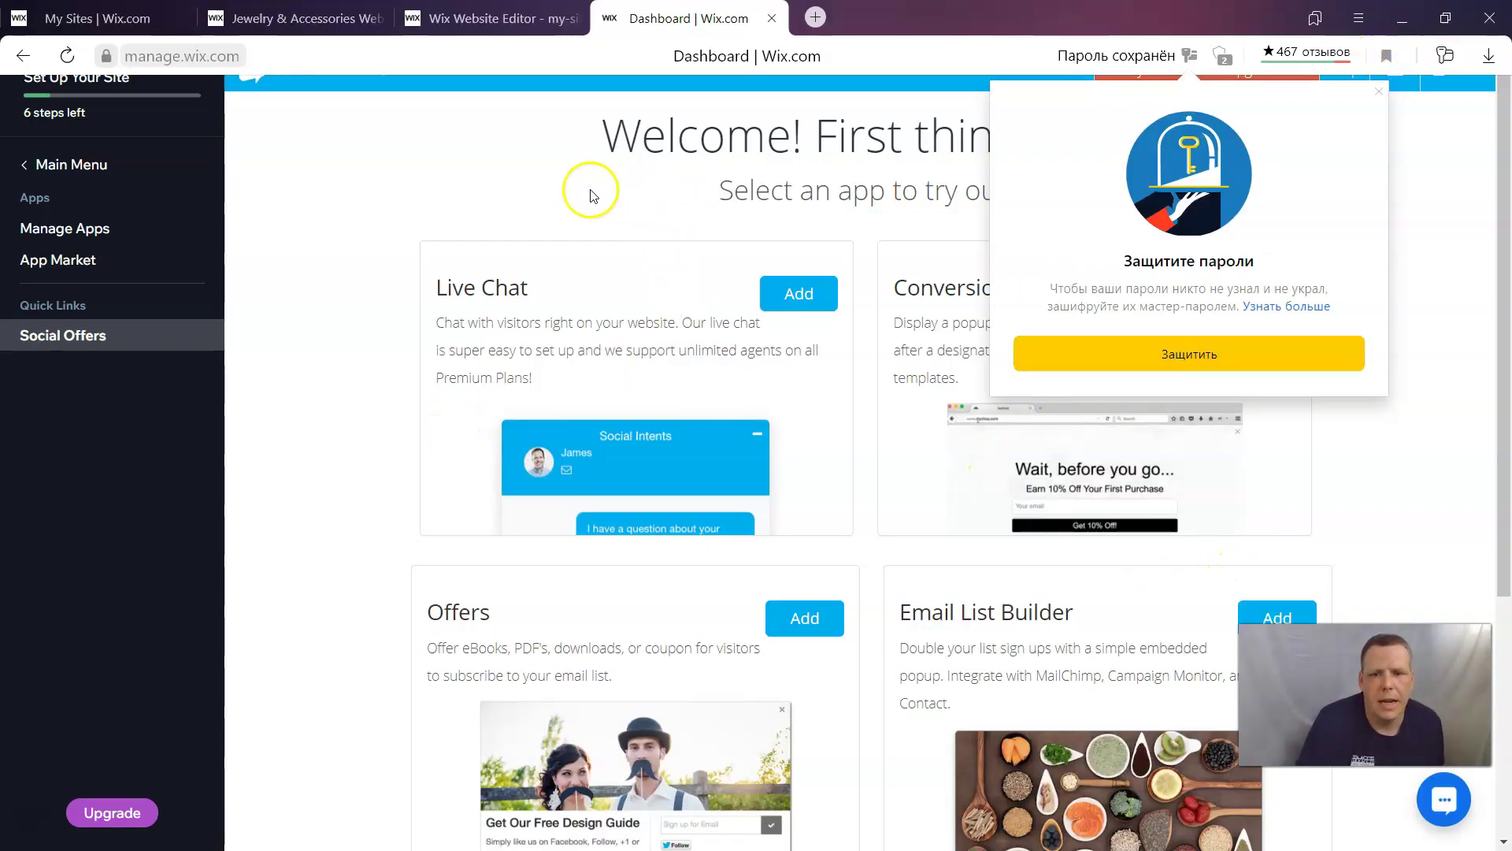
pyautogui.click(1226, 354)
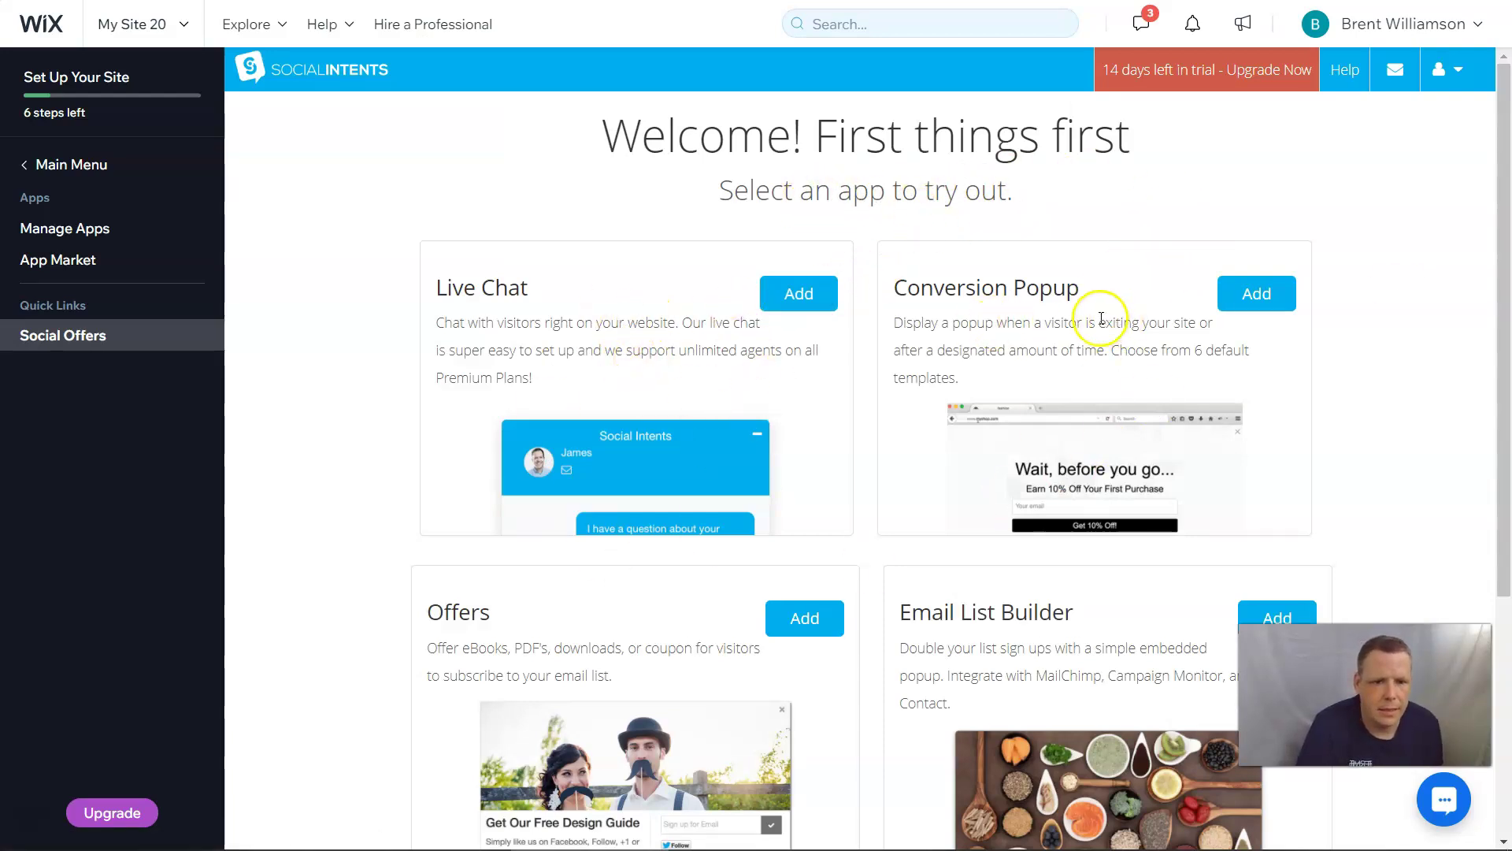
pyautogui.scroll(-1, 662, 575)
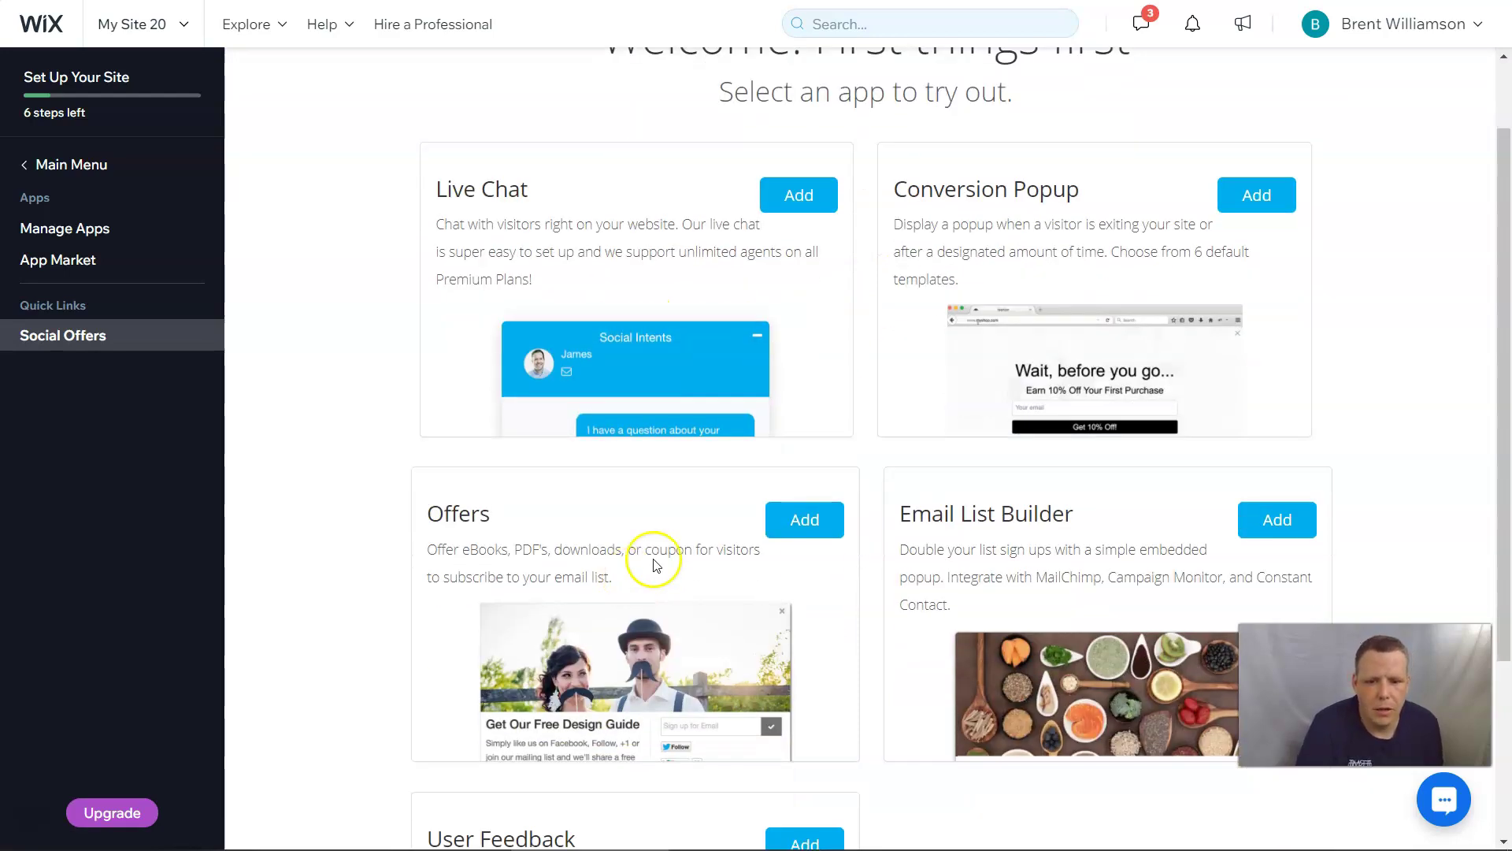
pyautogui.scroll(-2, 1155, 500)
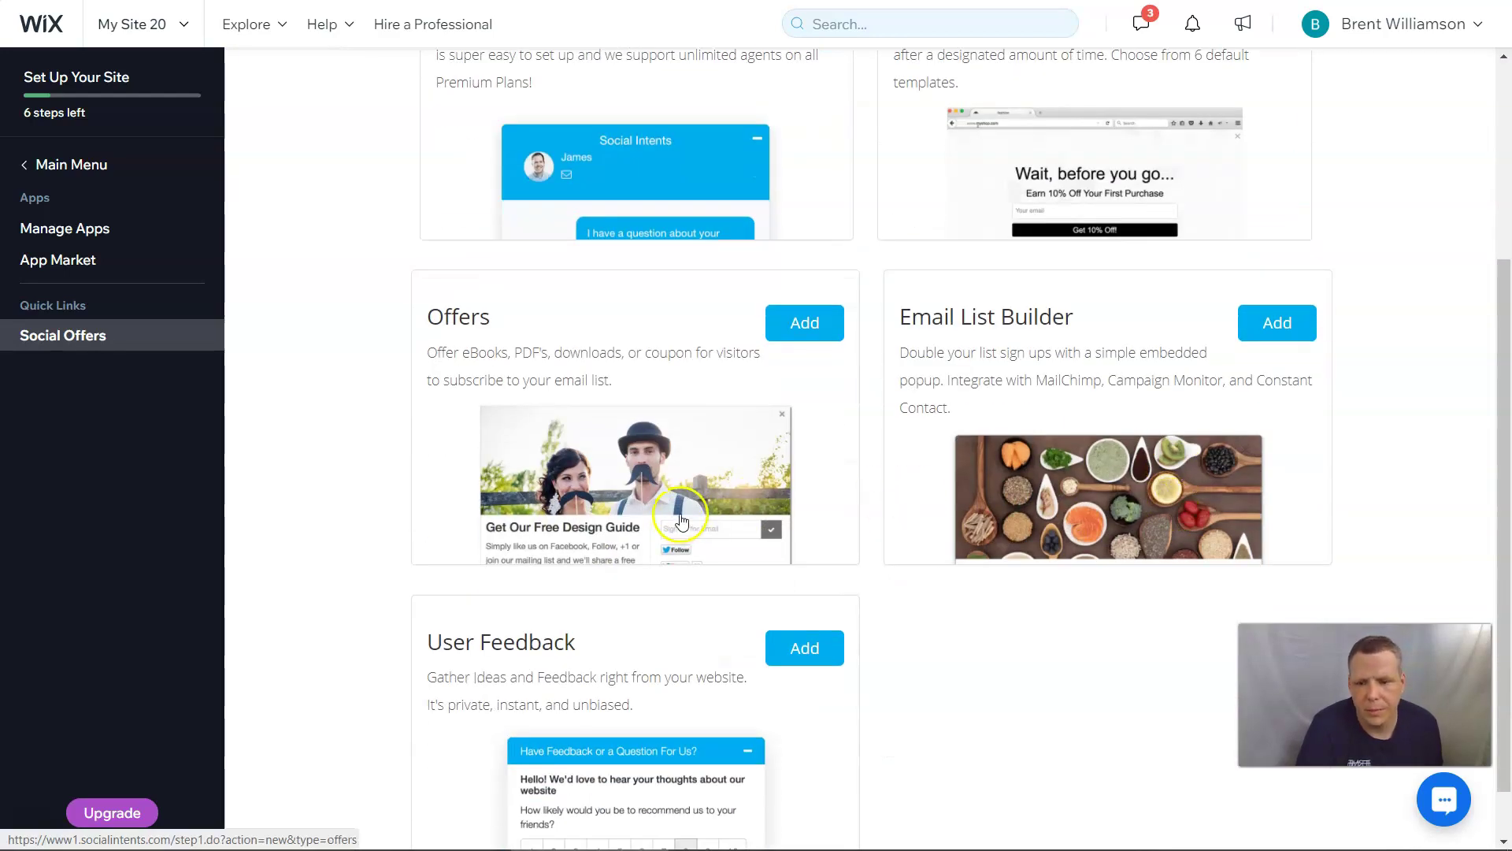
pyautogui.scroll(-1, 1016, 590)
pyautogui.scroll(4, 1126, 574)
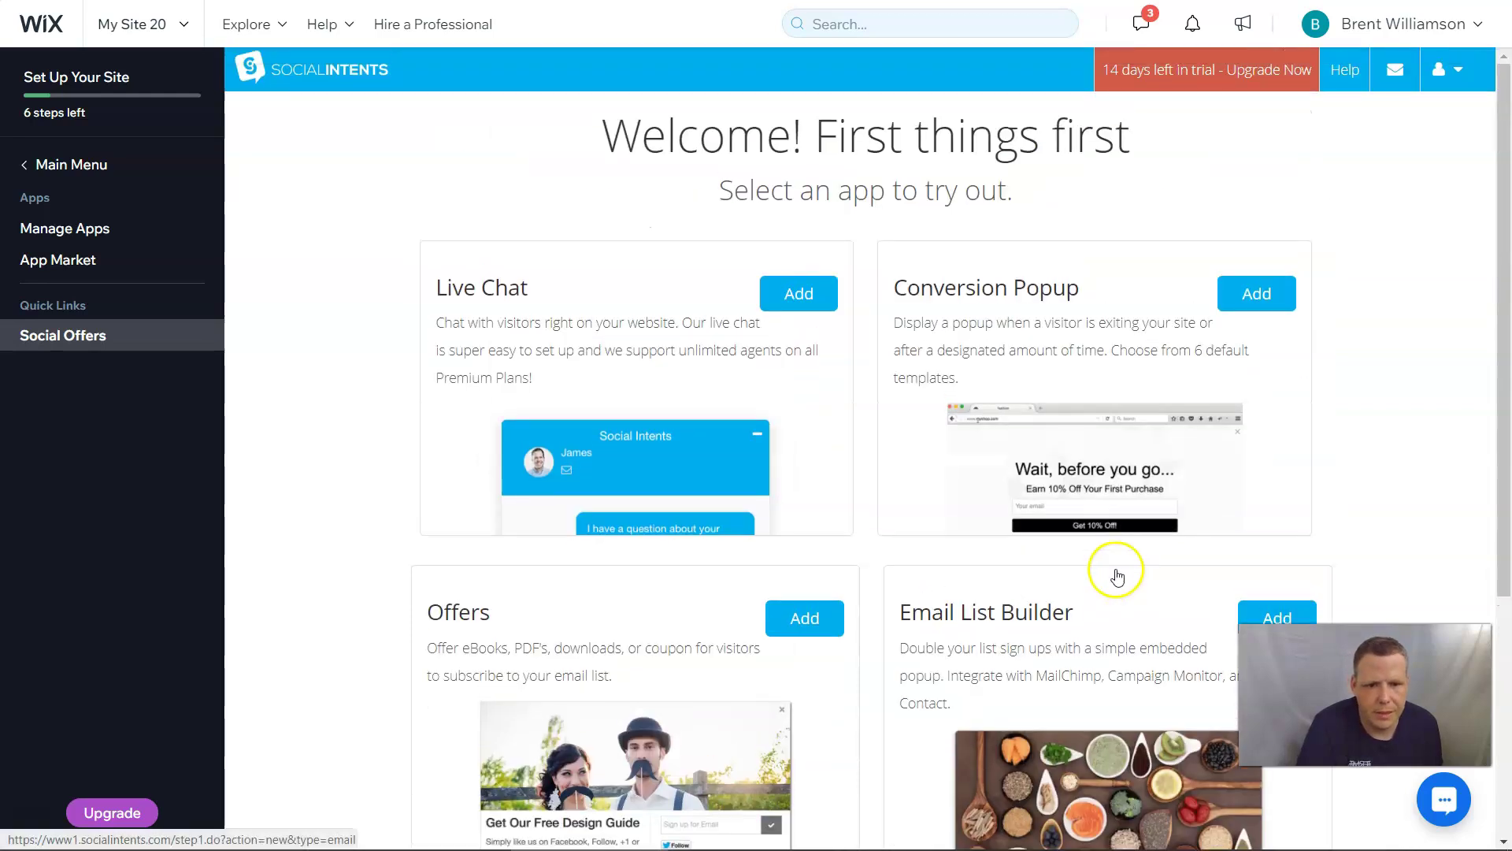
# Add the Live Chat app, then return to the Social Offers page's sign-in form
pyautogui.click(827, 300)
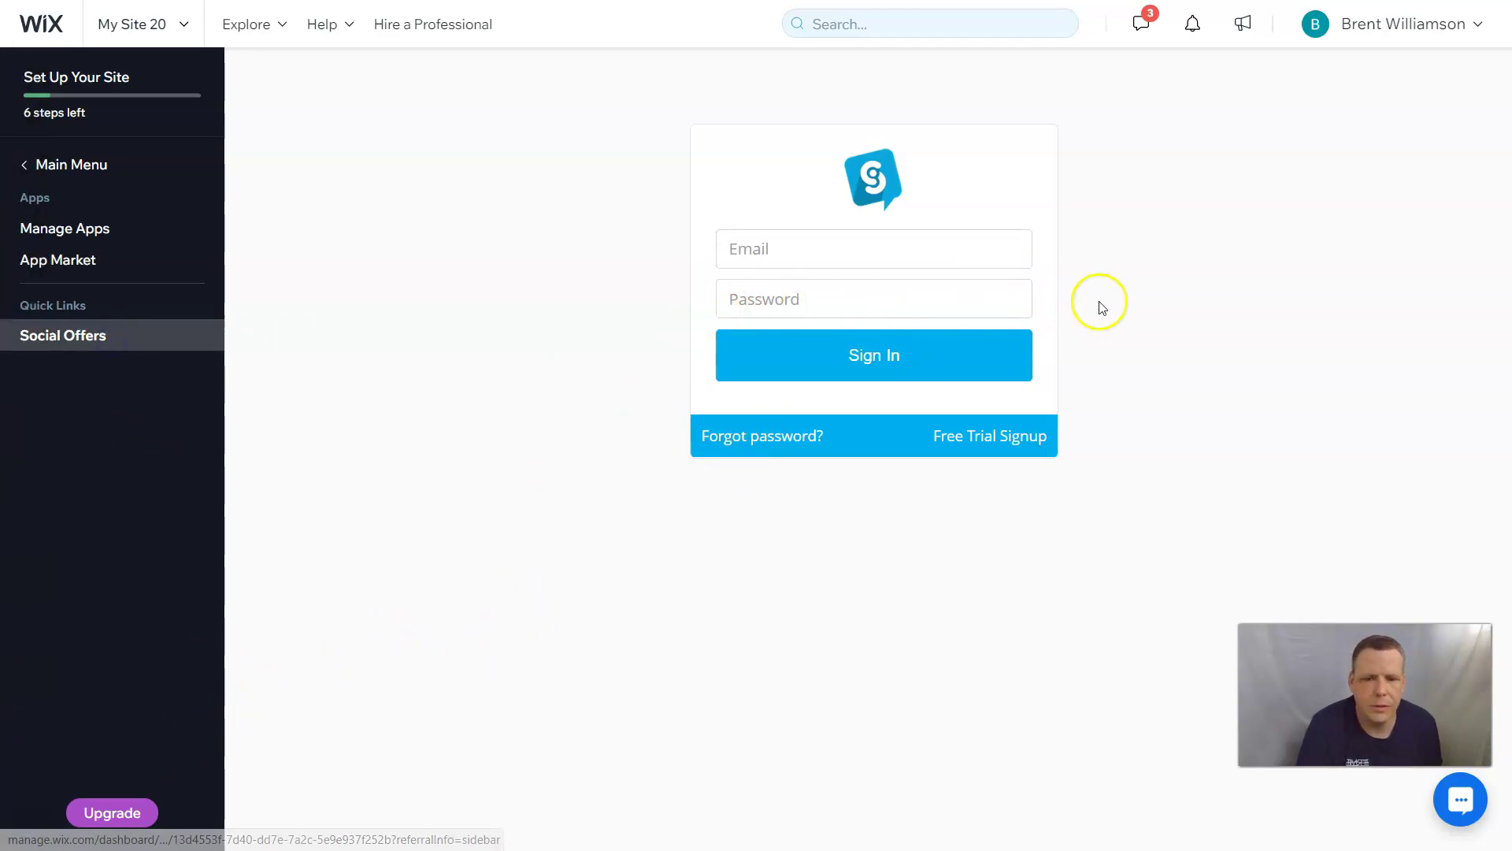
pyautogui.click(48, 335)
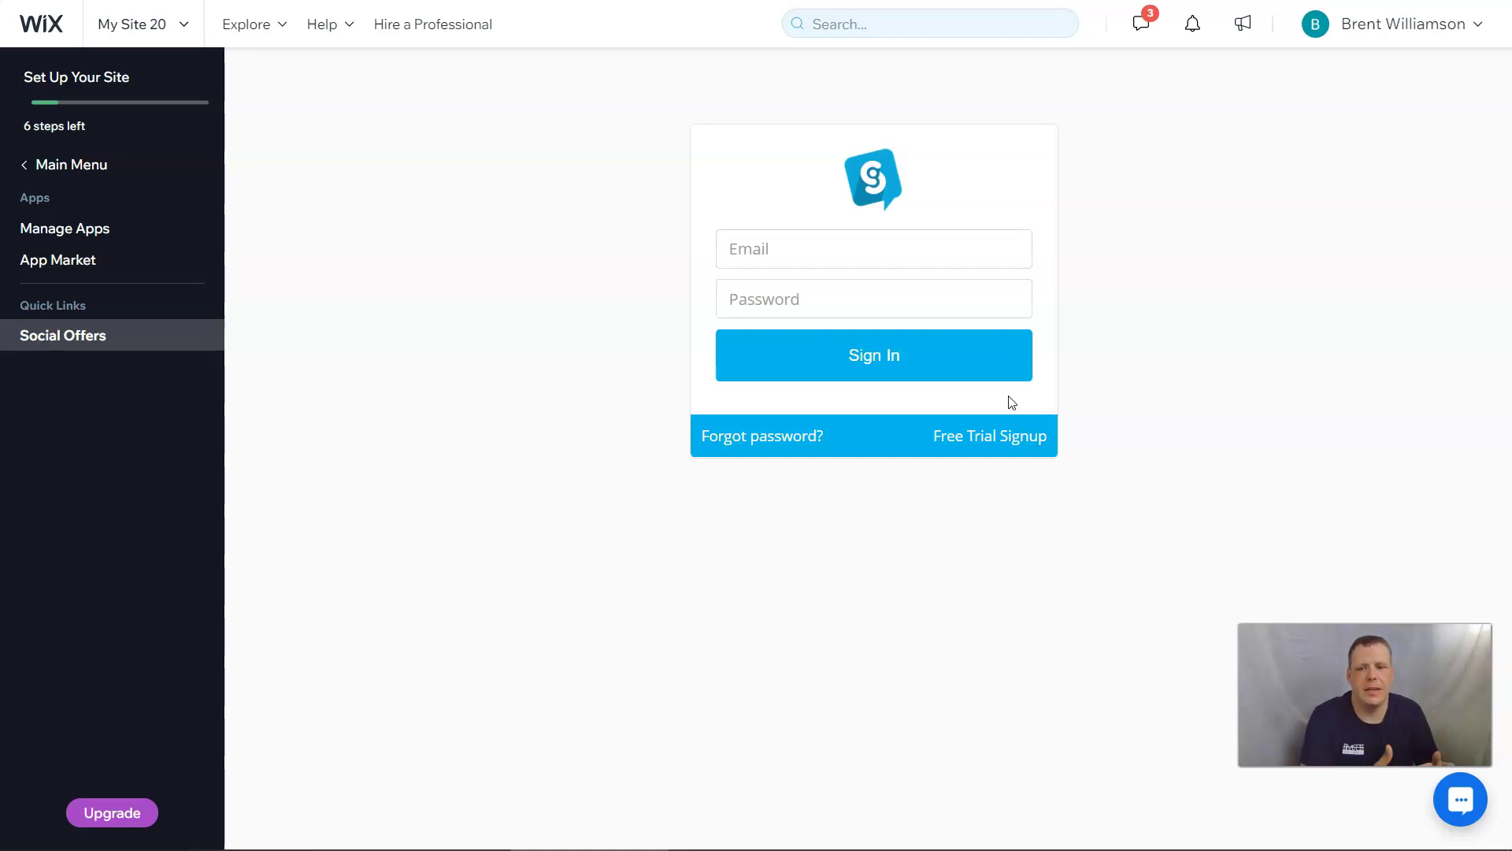
# Return to the editor's home page, now showing the red 'Limited time offer!' tab above the menu
pyautogui.click(33, 165)
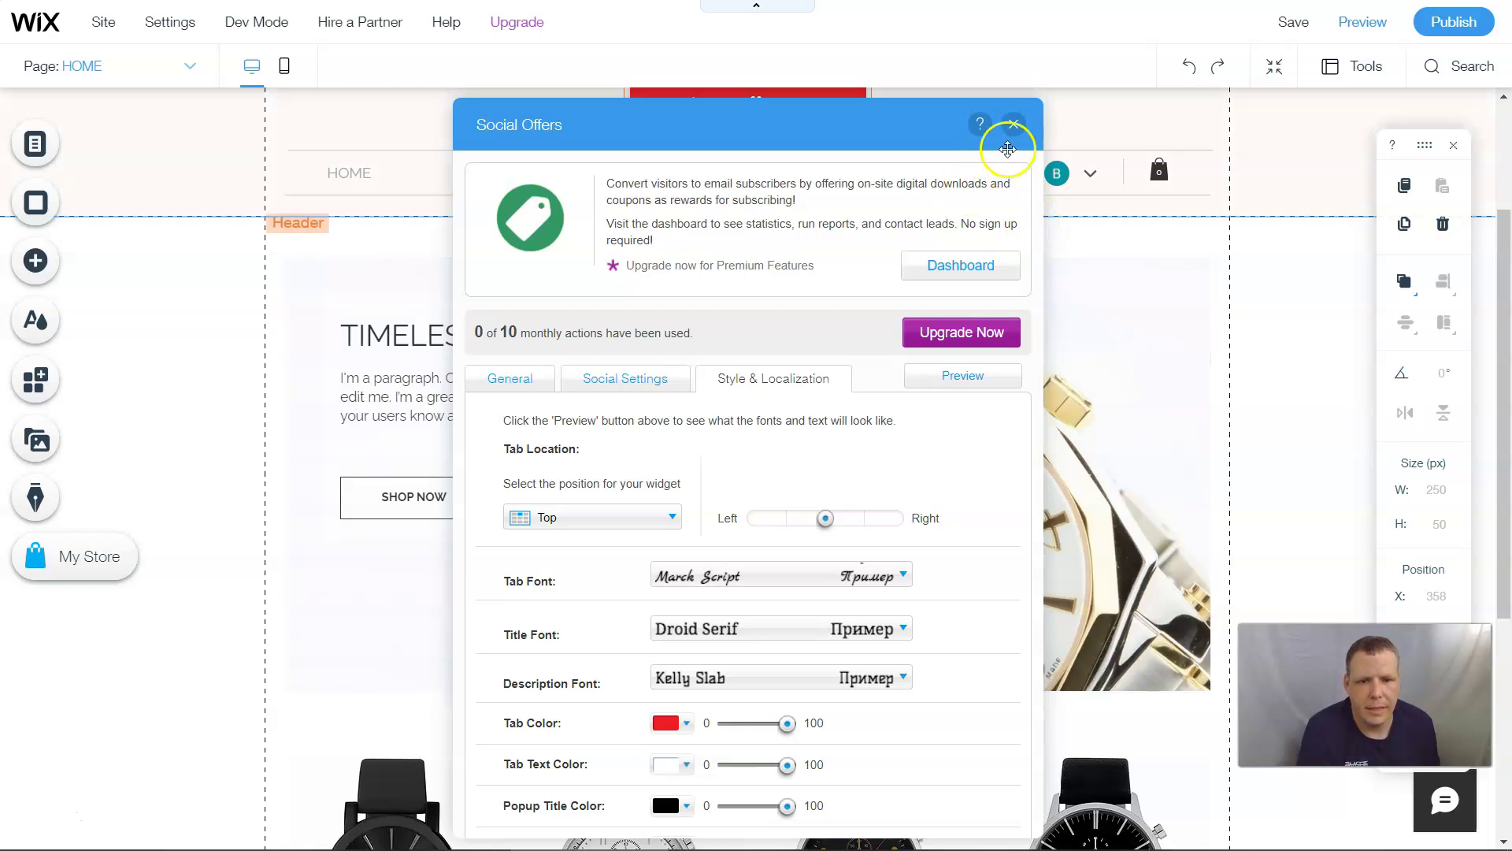
pyautogui.click(1014, 125)
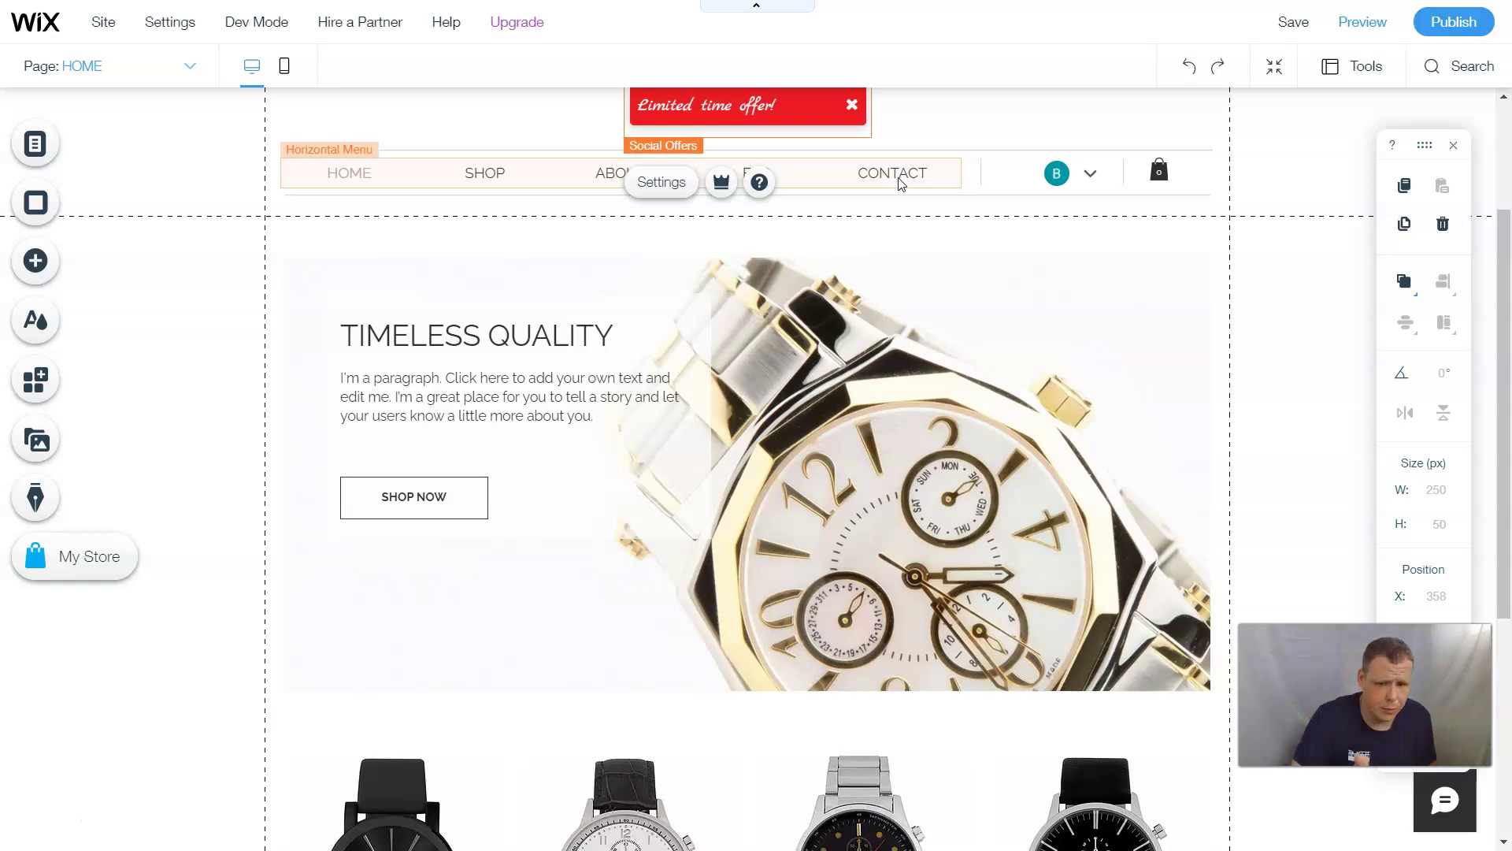
pyautogui.click(900, 154)
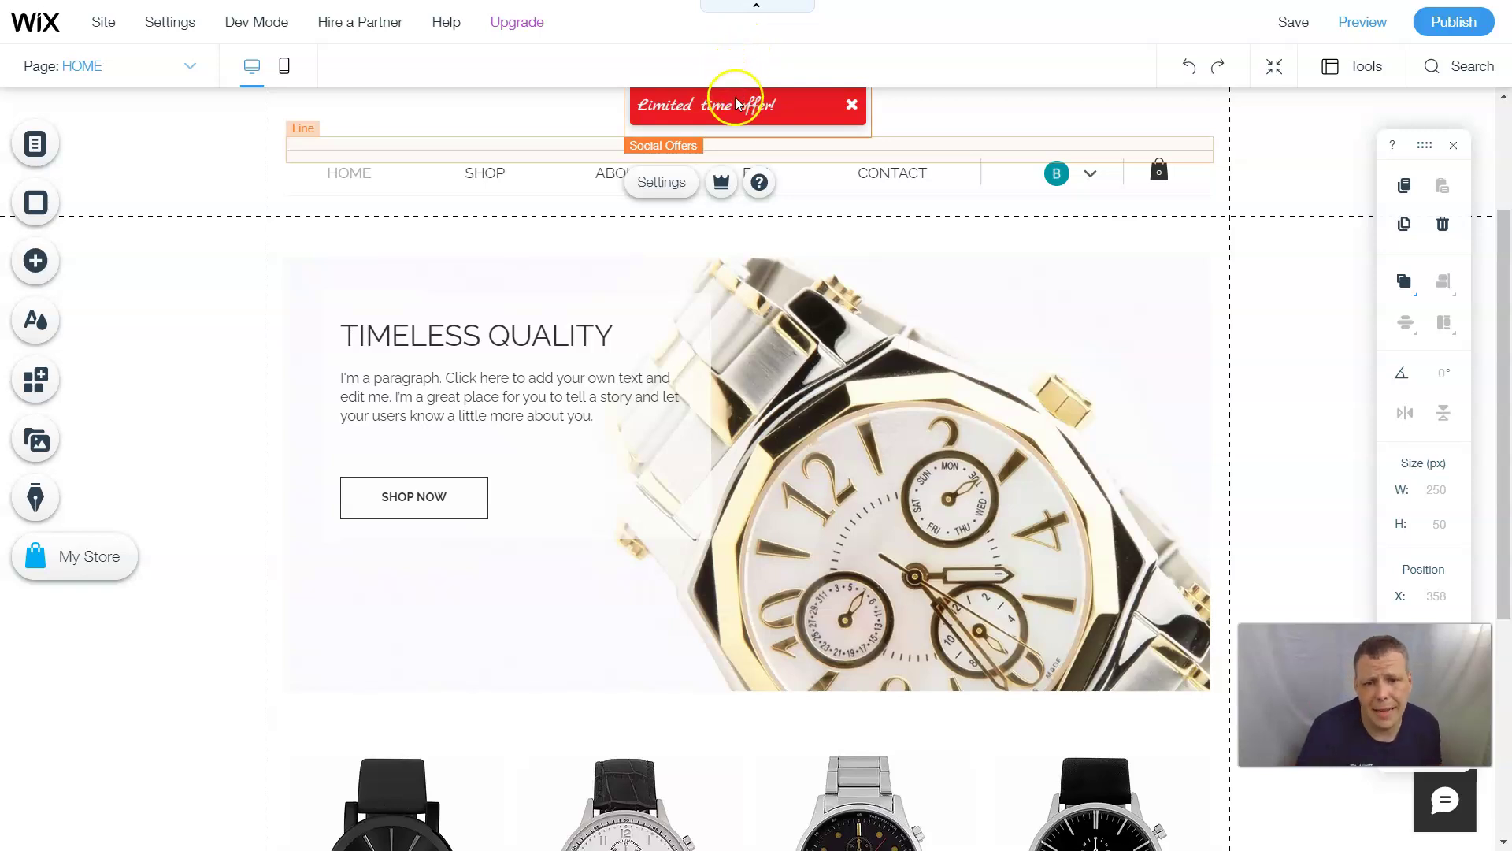
pyautogui.click(1233, 347)
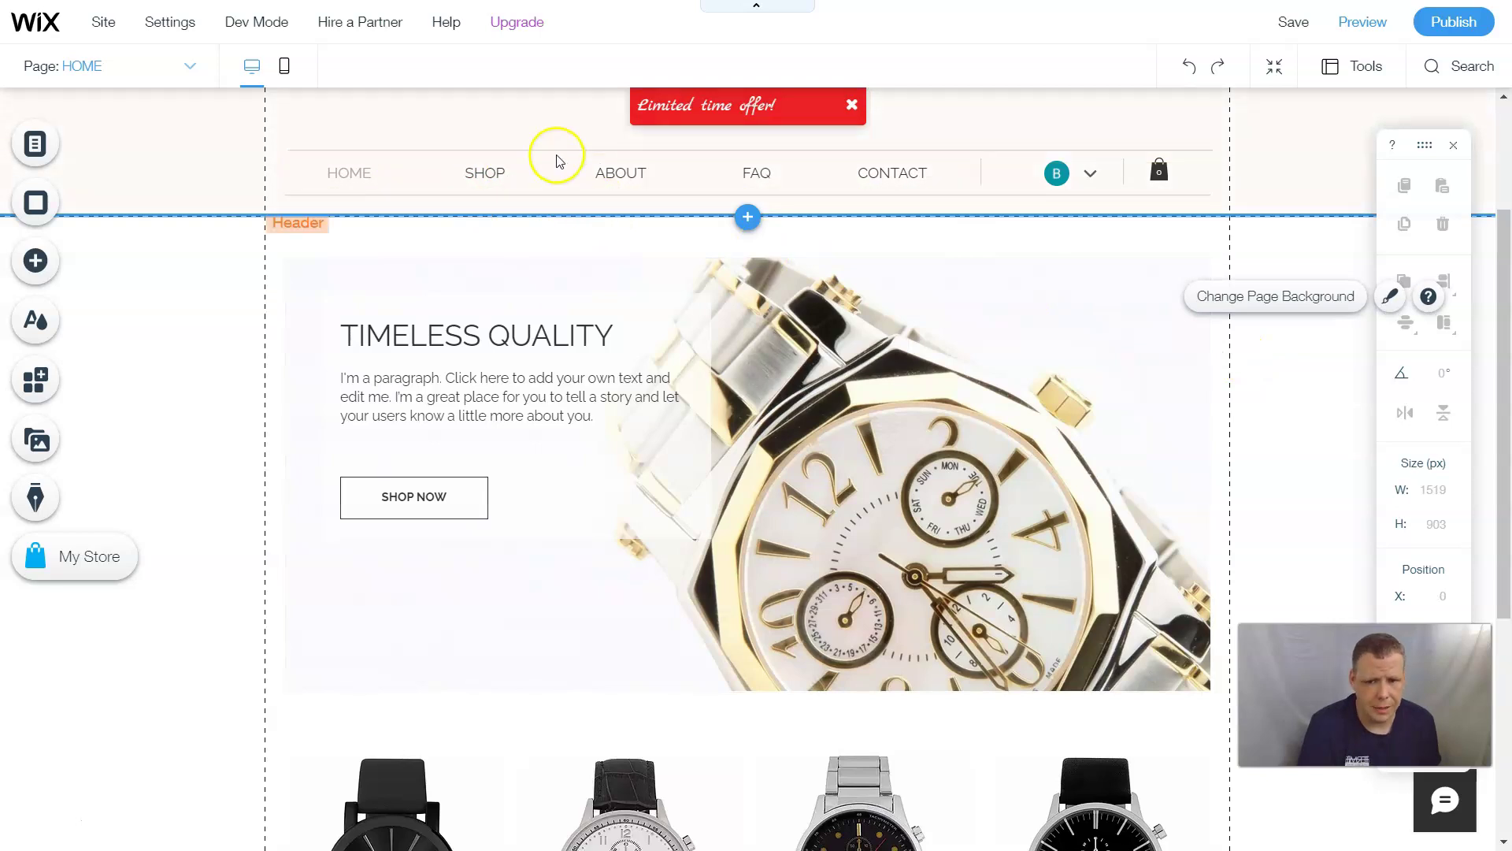
# Make the horizontal menu text (HOME, SHOP, ABOUT, FAQ, CONTACT) bold and italic
pyautogui.click(578, 179)
pyautogui.click(362, 171)
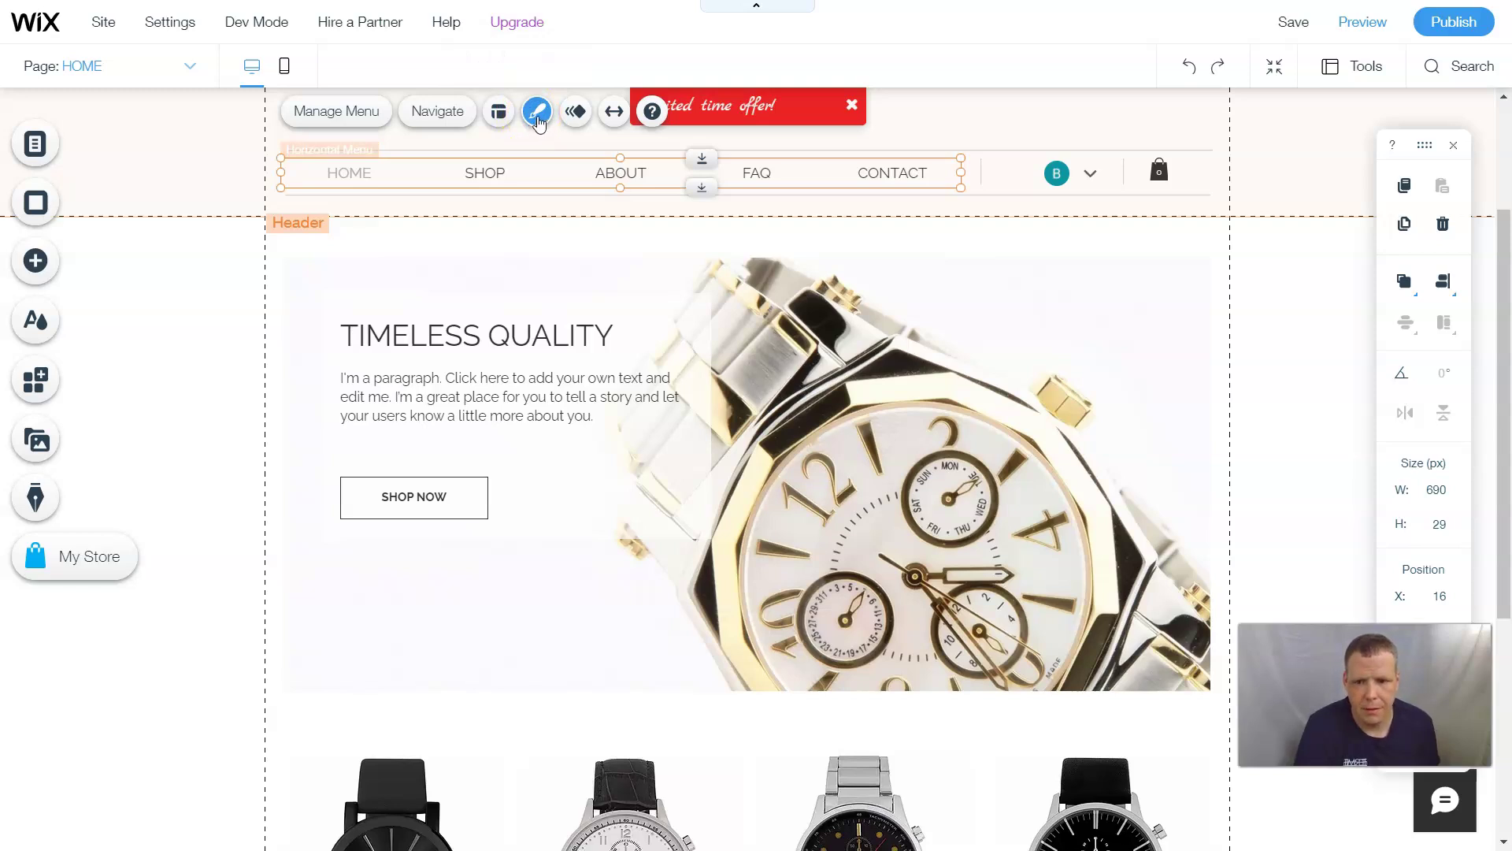
pyautogui.click(538, 112)
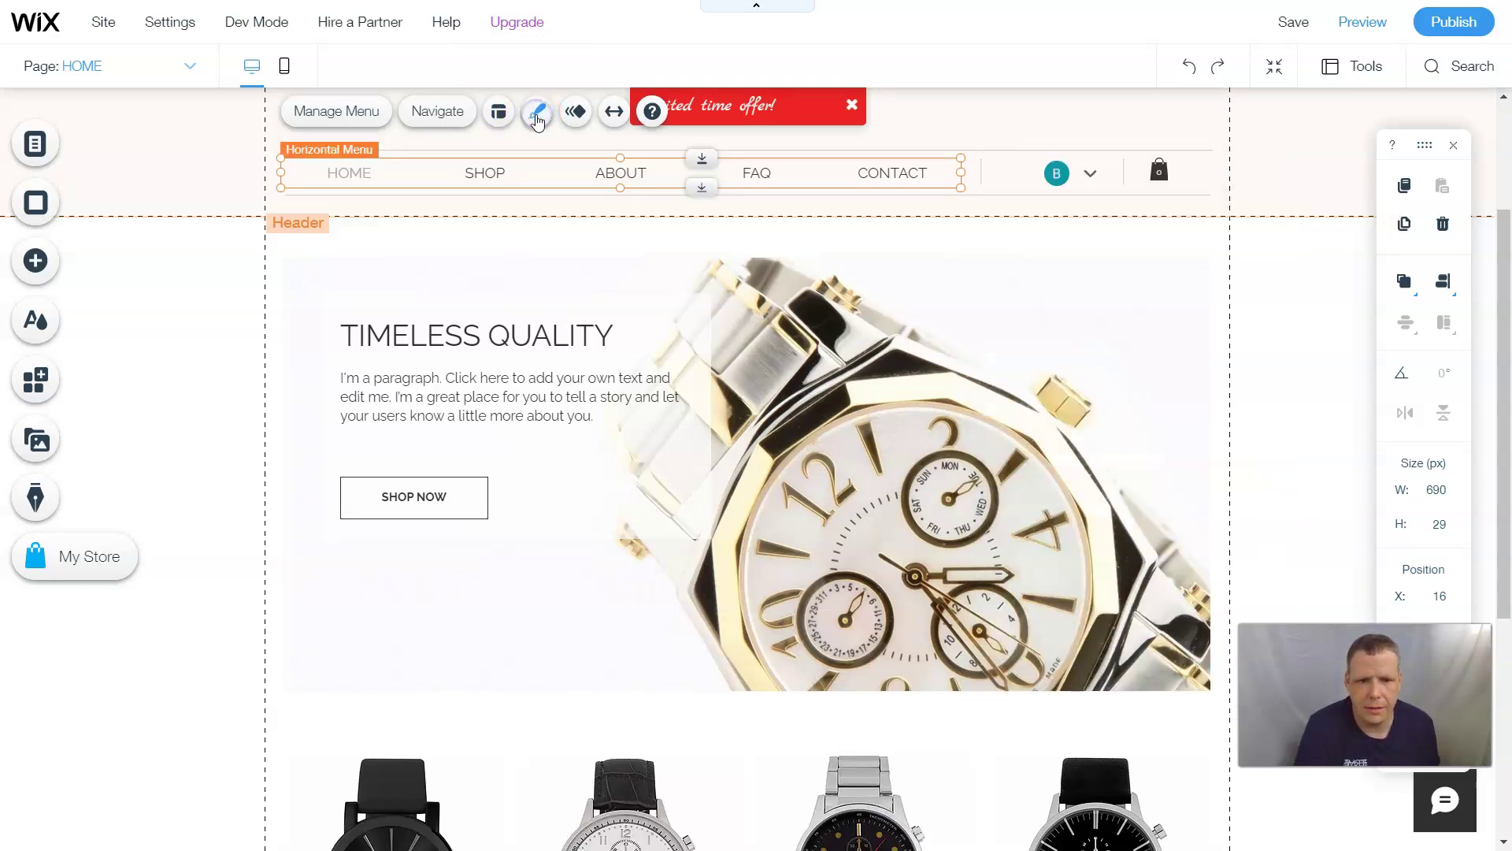
pyautogui.click(538, 112)
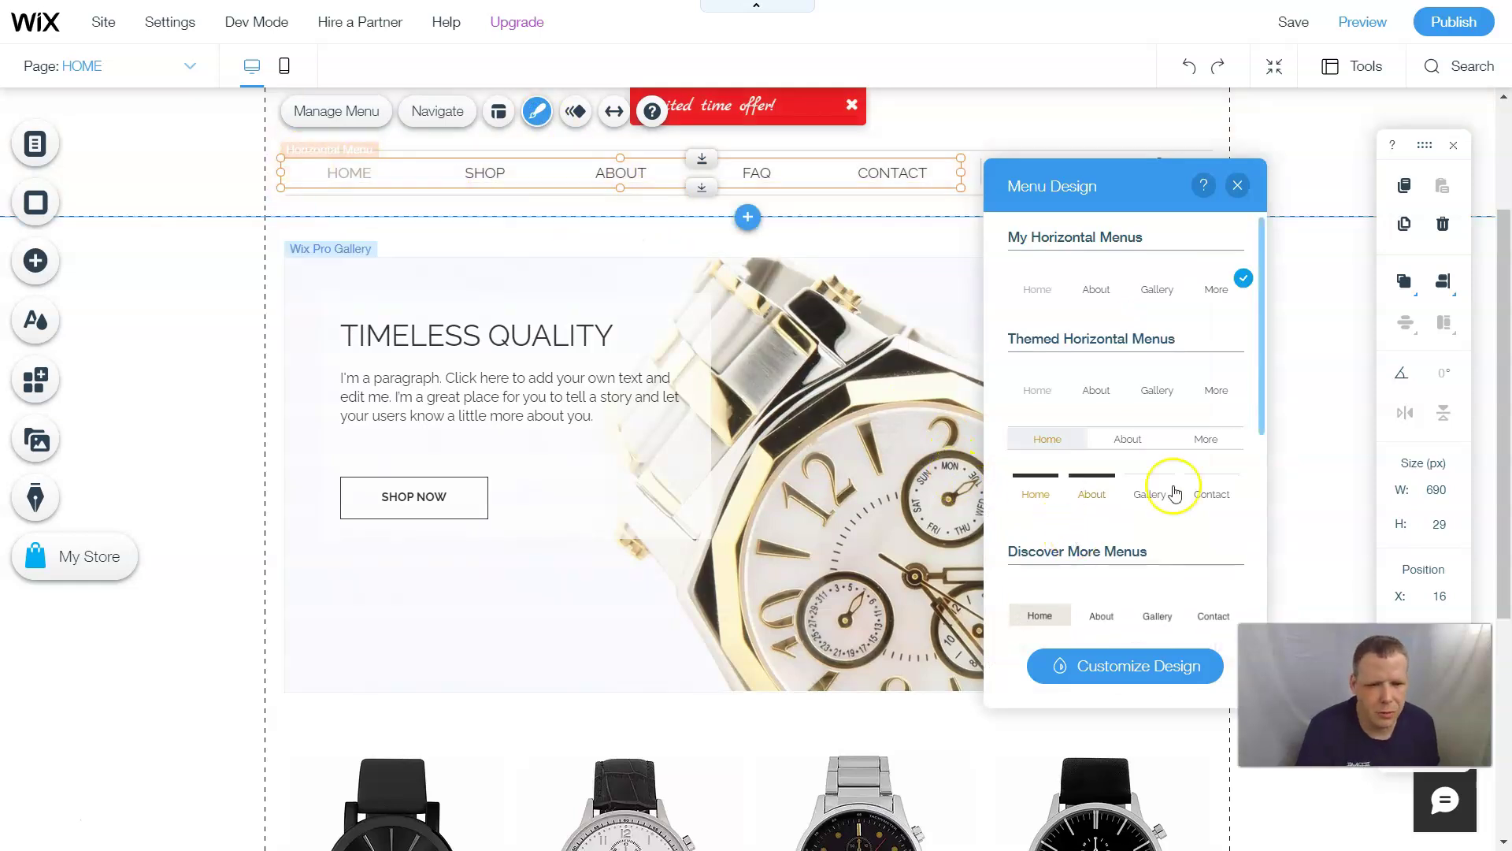
pyautogui.click(1145, 680)
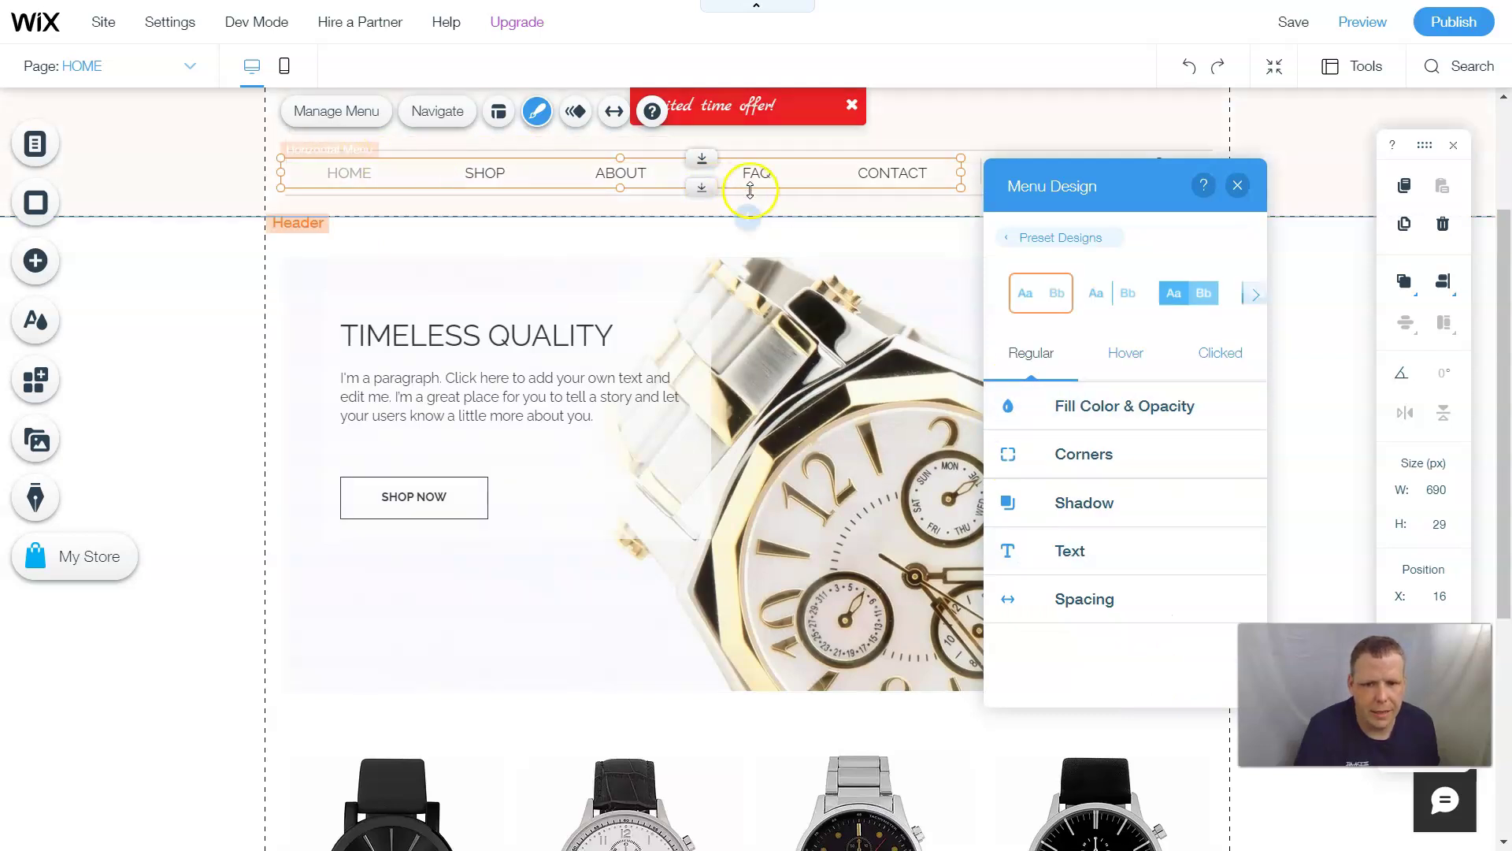
pyautogui.click(1101, 559)
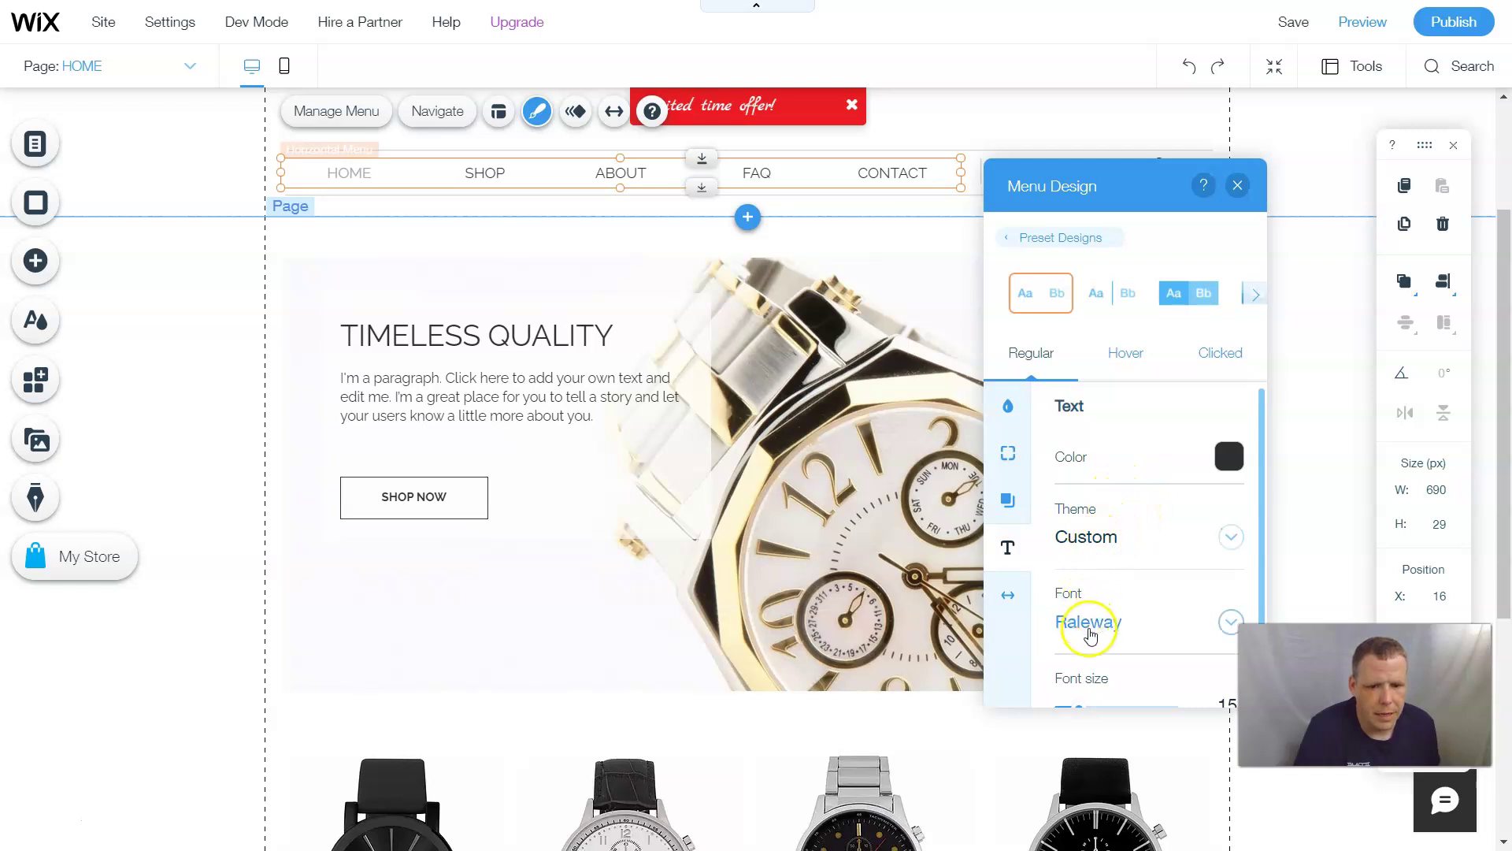
pyautogui.scroll(-2, 1095, 630)
pyautogui.click(1069, 672)
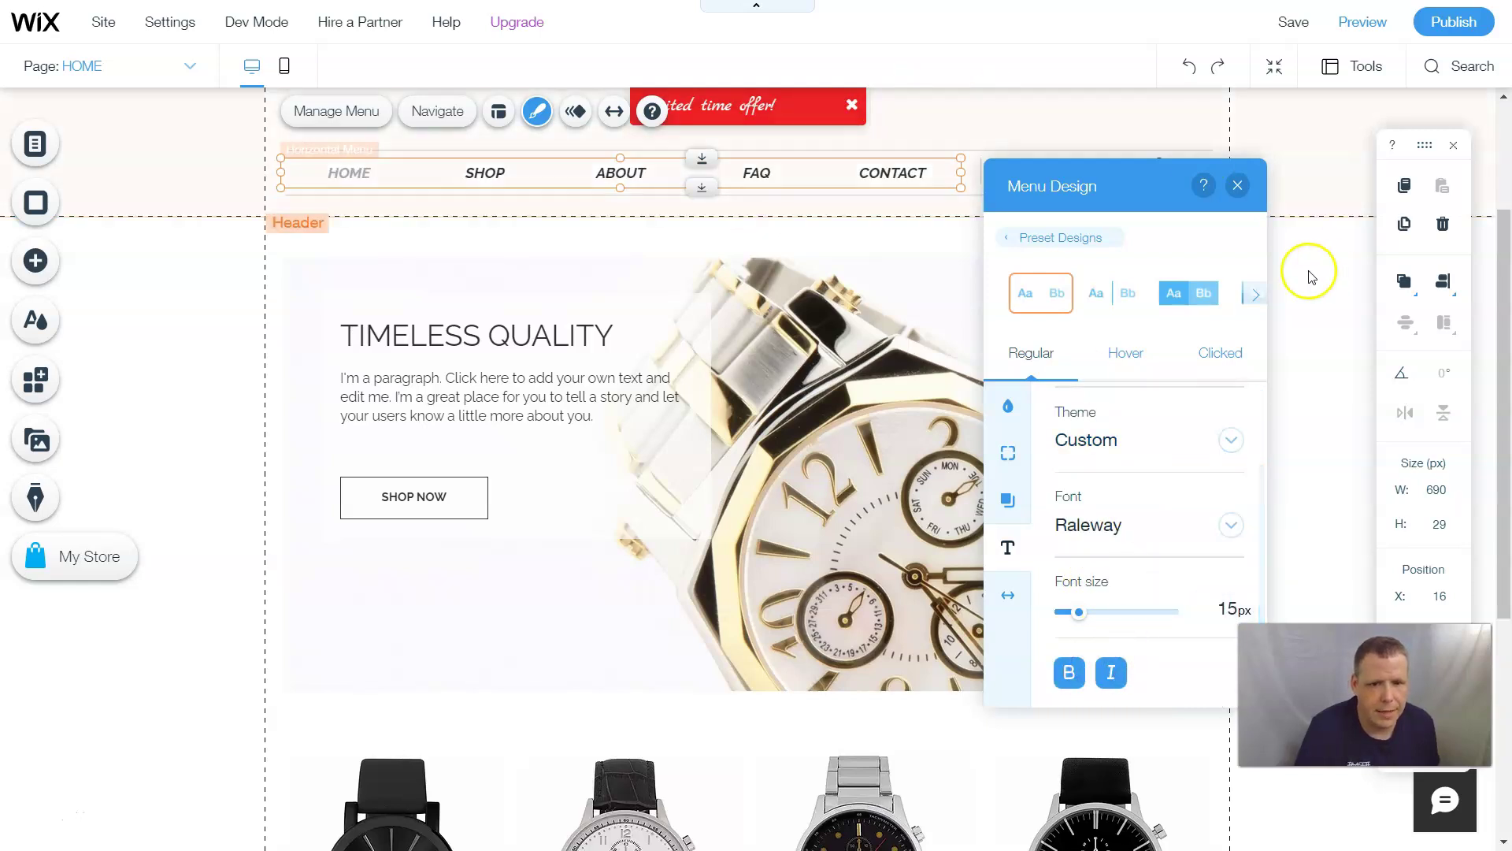
pyautogui.click(1238, 186)
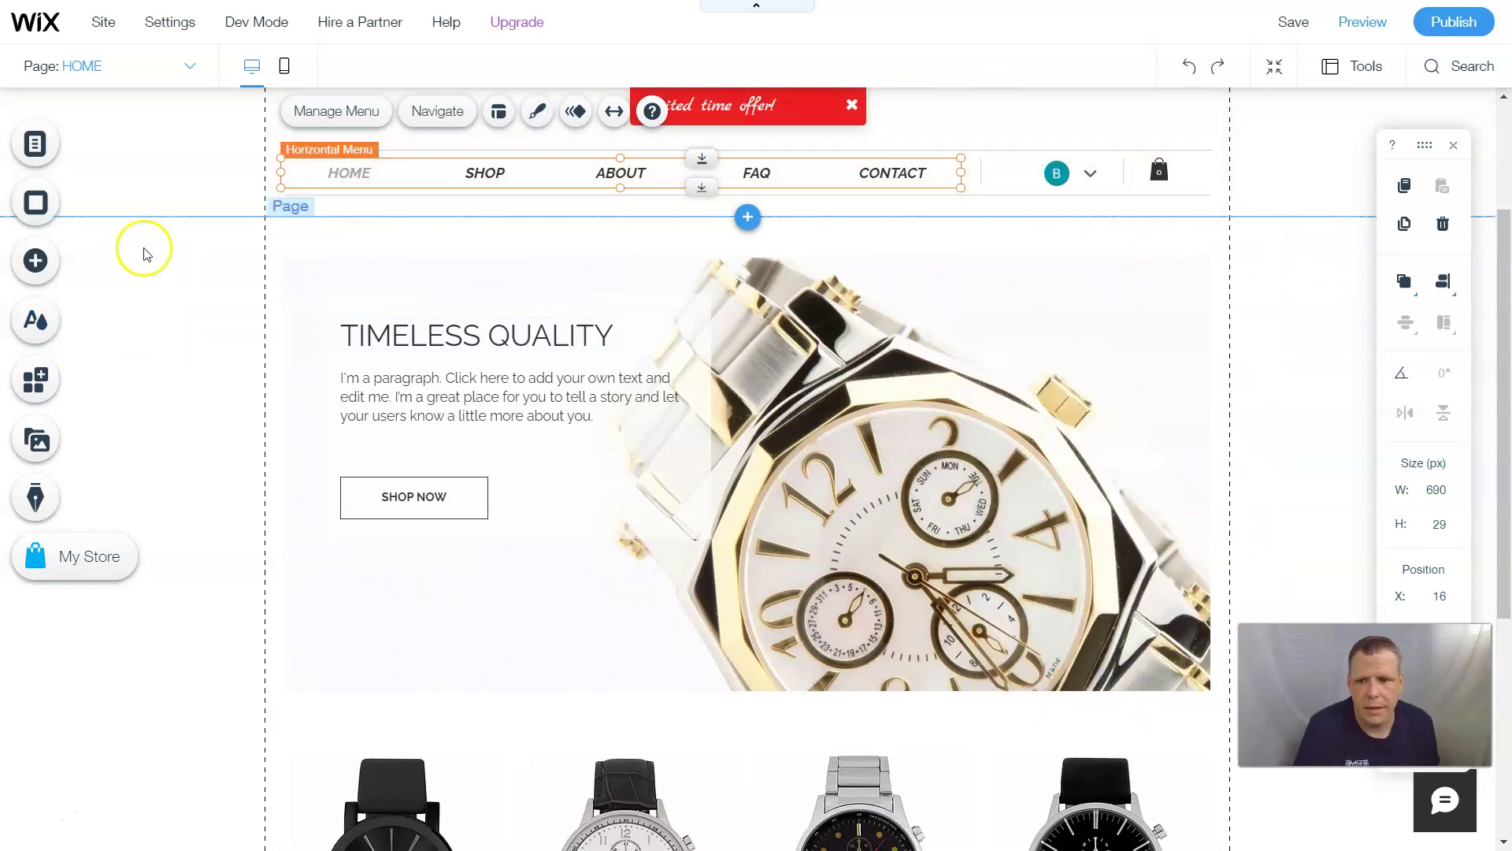
pyautogui.rightClick(211, 183)
# Give the header a solid-fill preset with a light silver-grey #D6D6D6 background
pyautogui.click(219, 174)
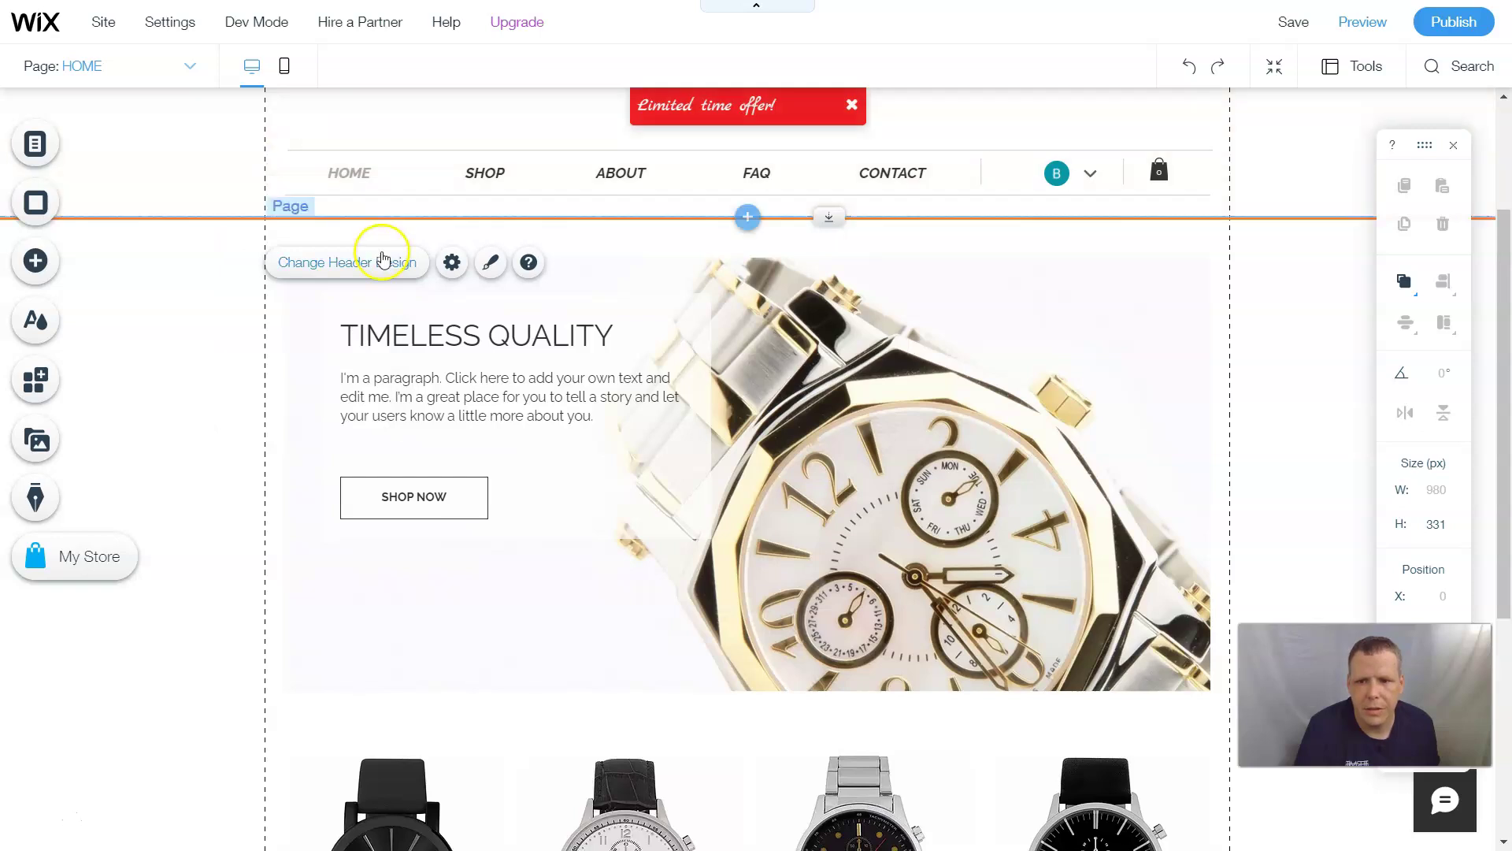
pyautogui.click(489, 268)
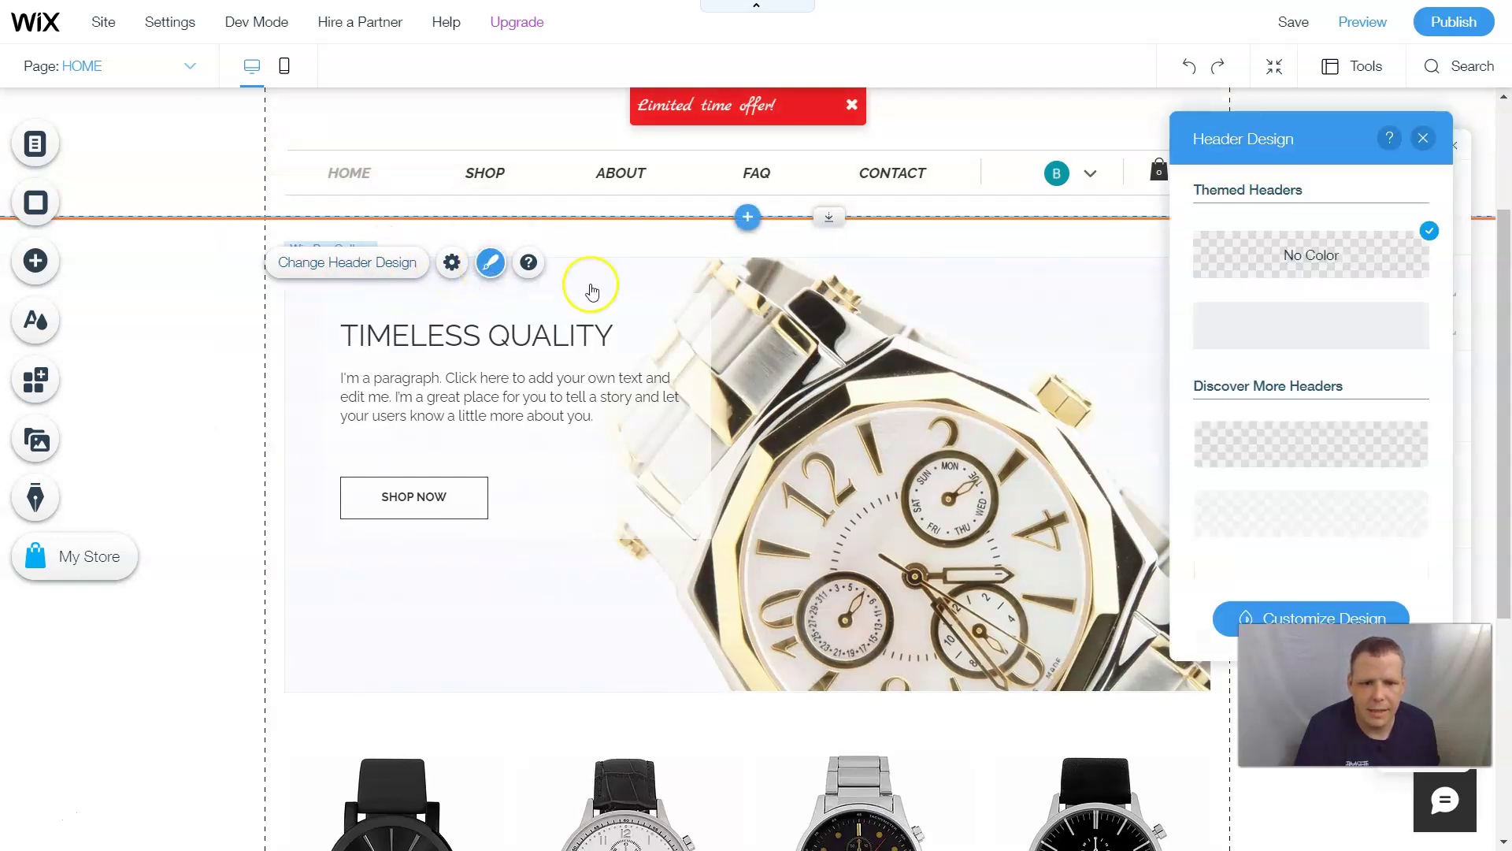
pyautogui.click(1299, 613)
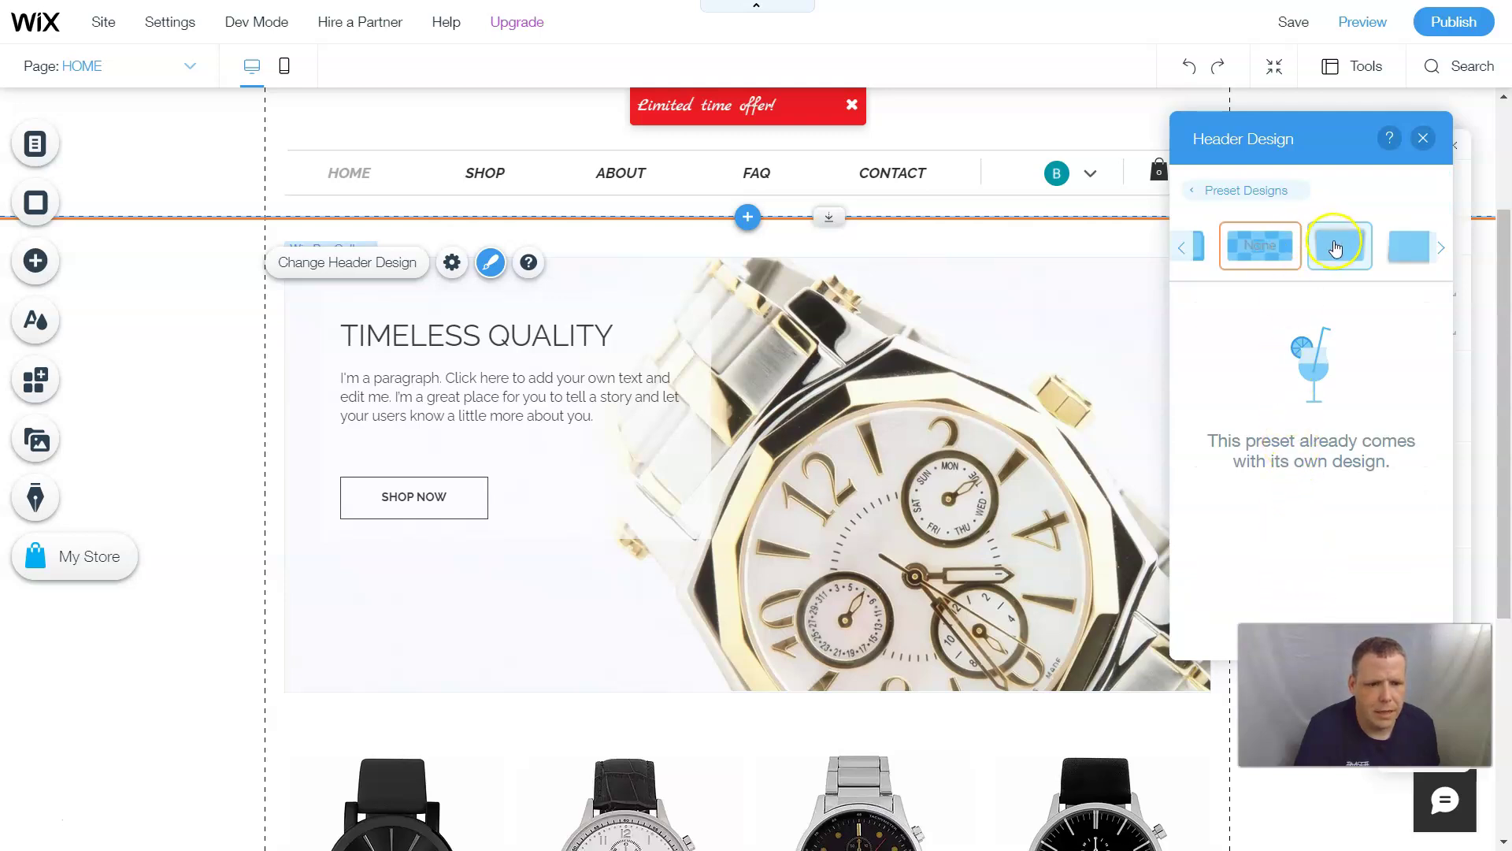
pyautogui.click(1364, 262)
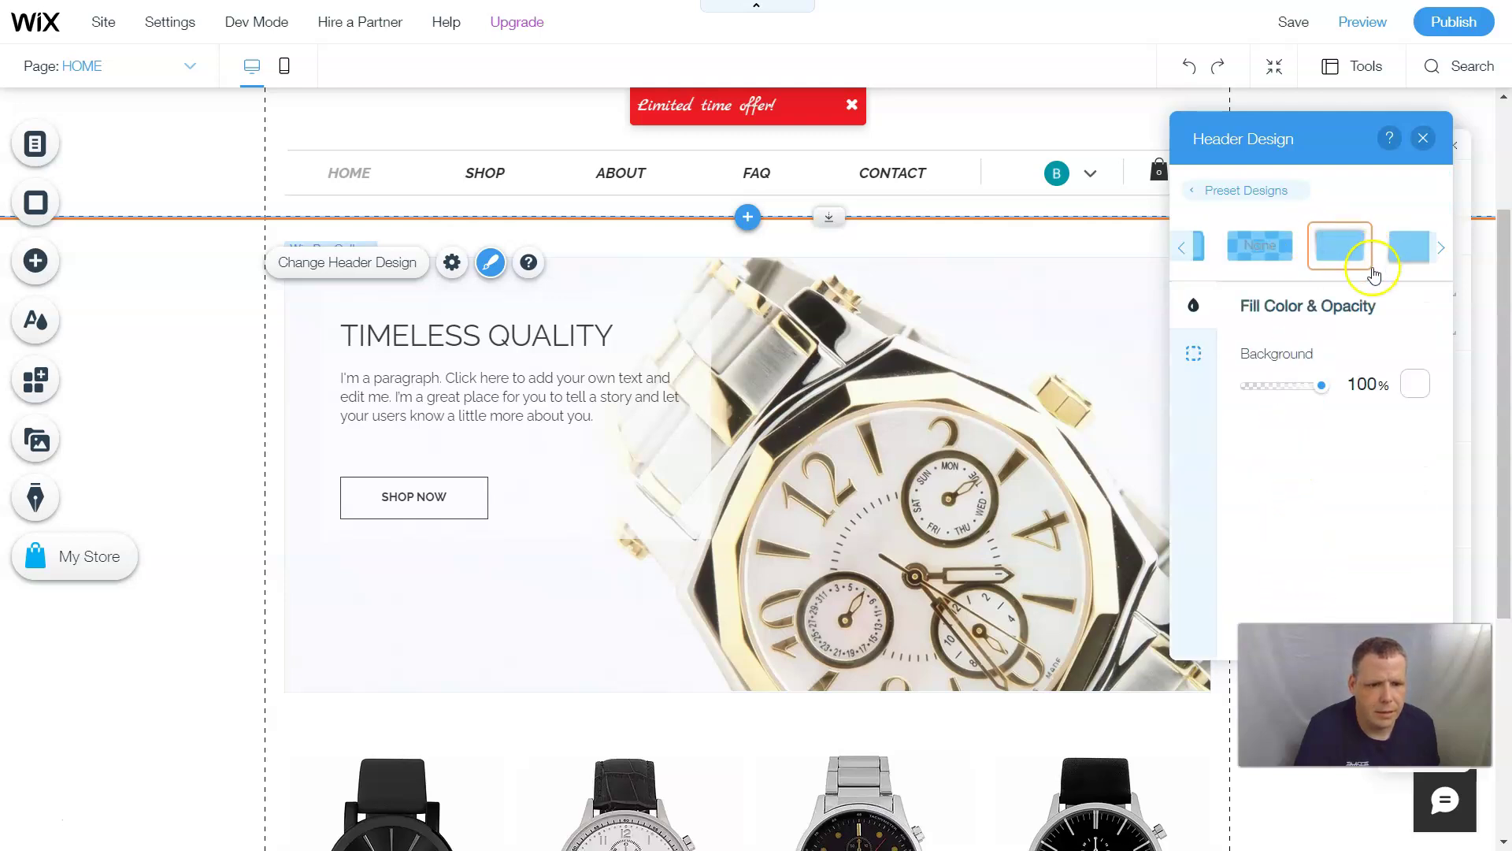
pyautogui.click(1416, 389)
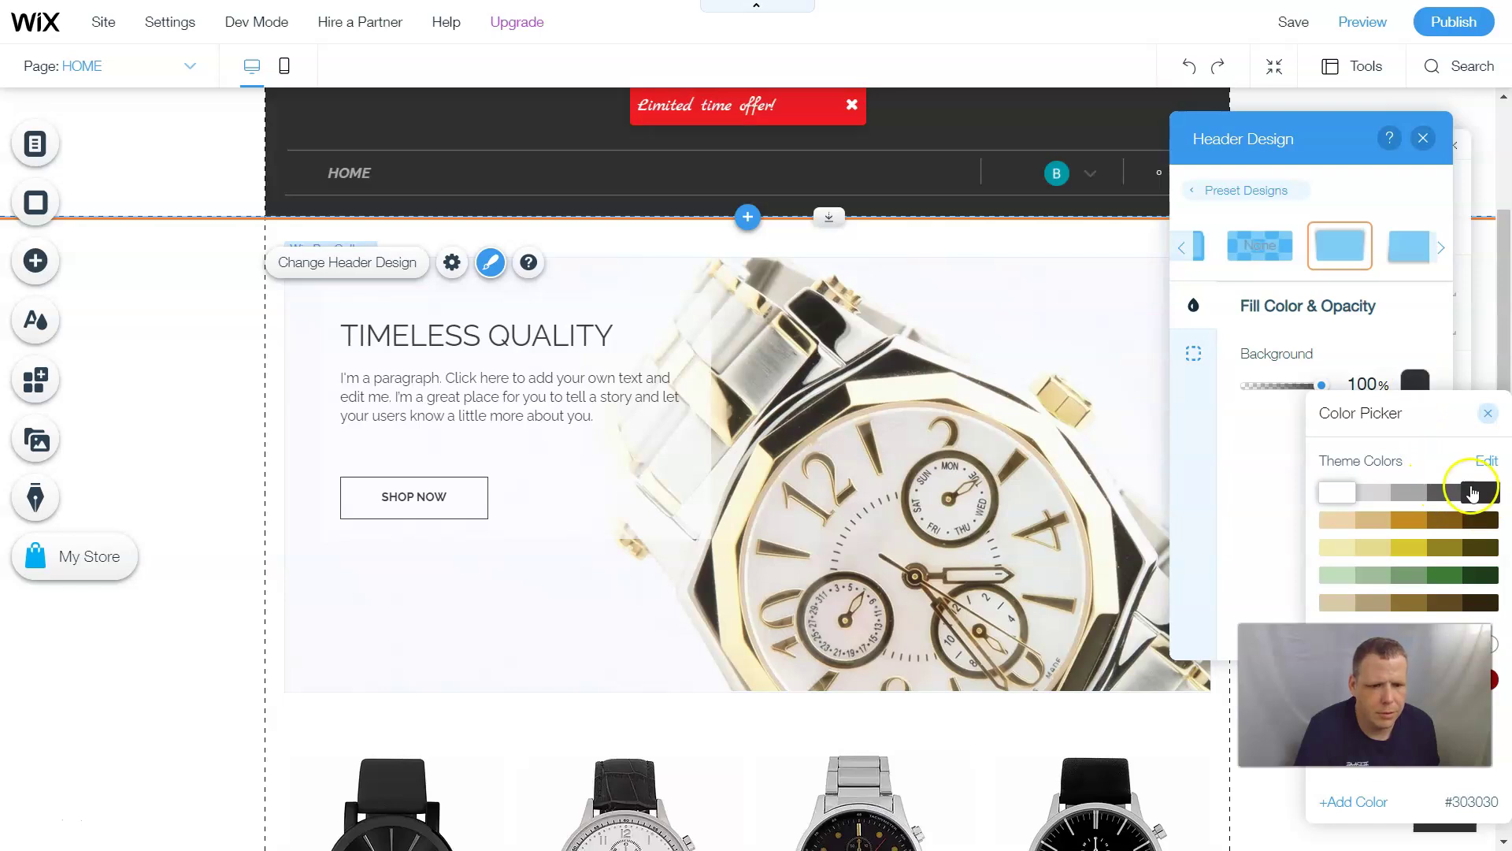
pyautogui.click(1453, 494)
pyautogui.click(1397, 494)
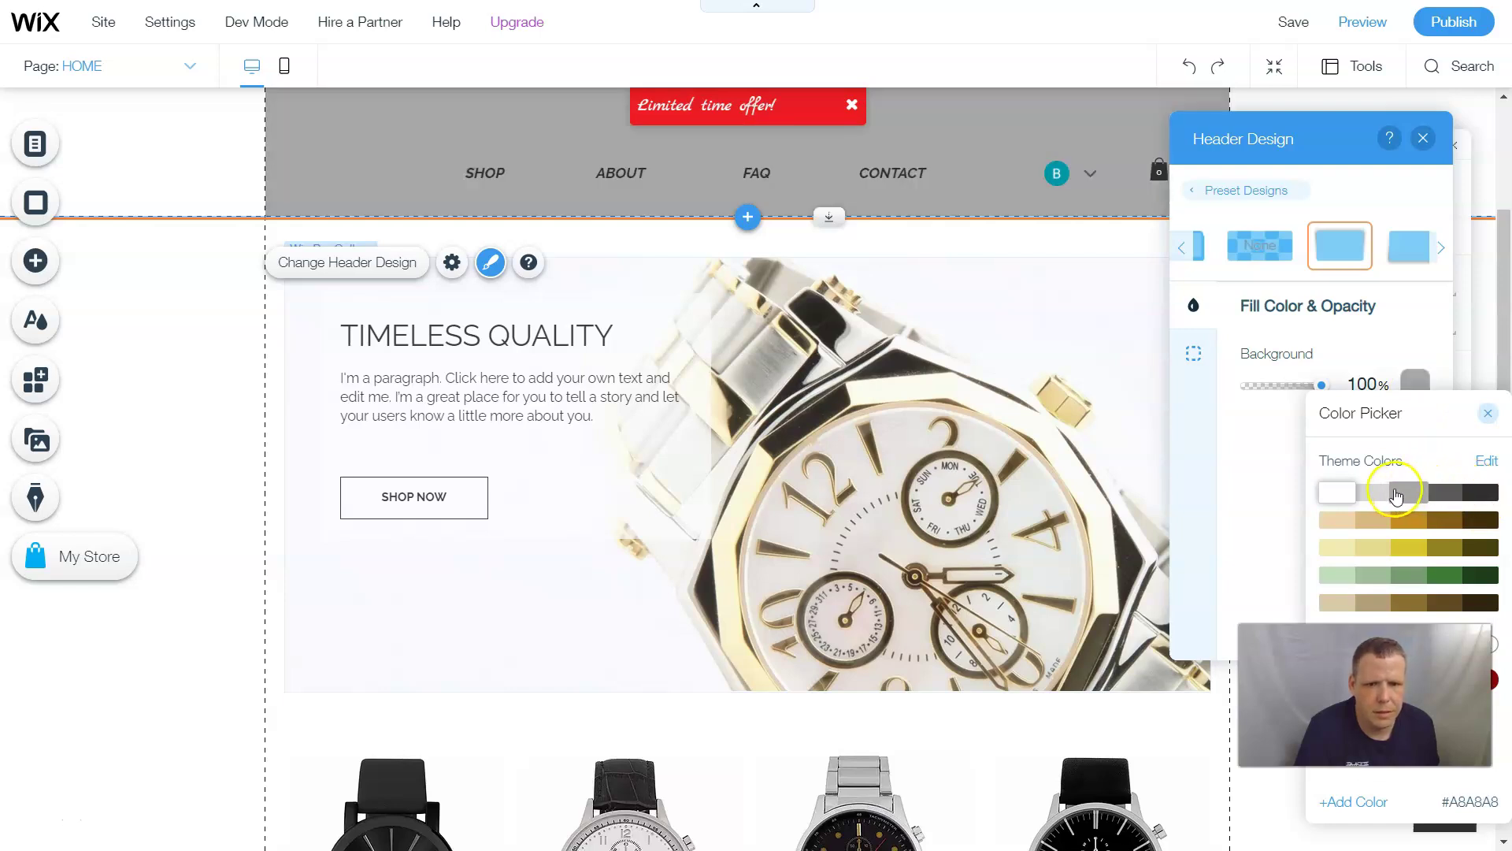
pyautogui.click(1384, 497)
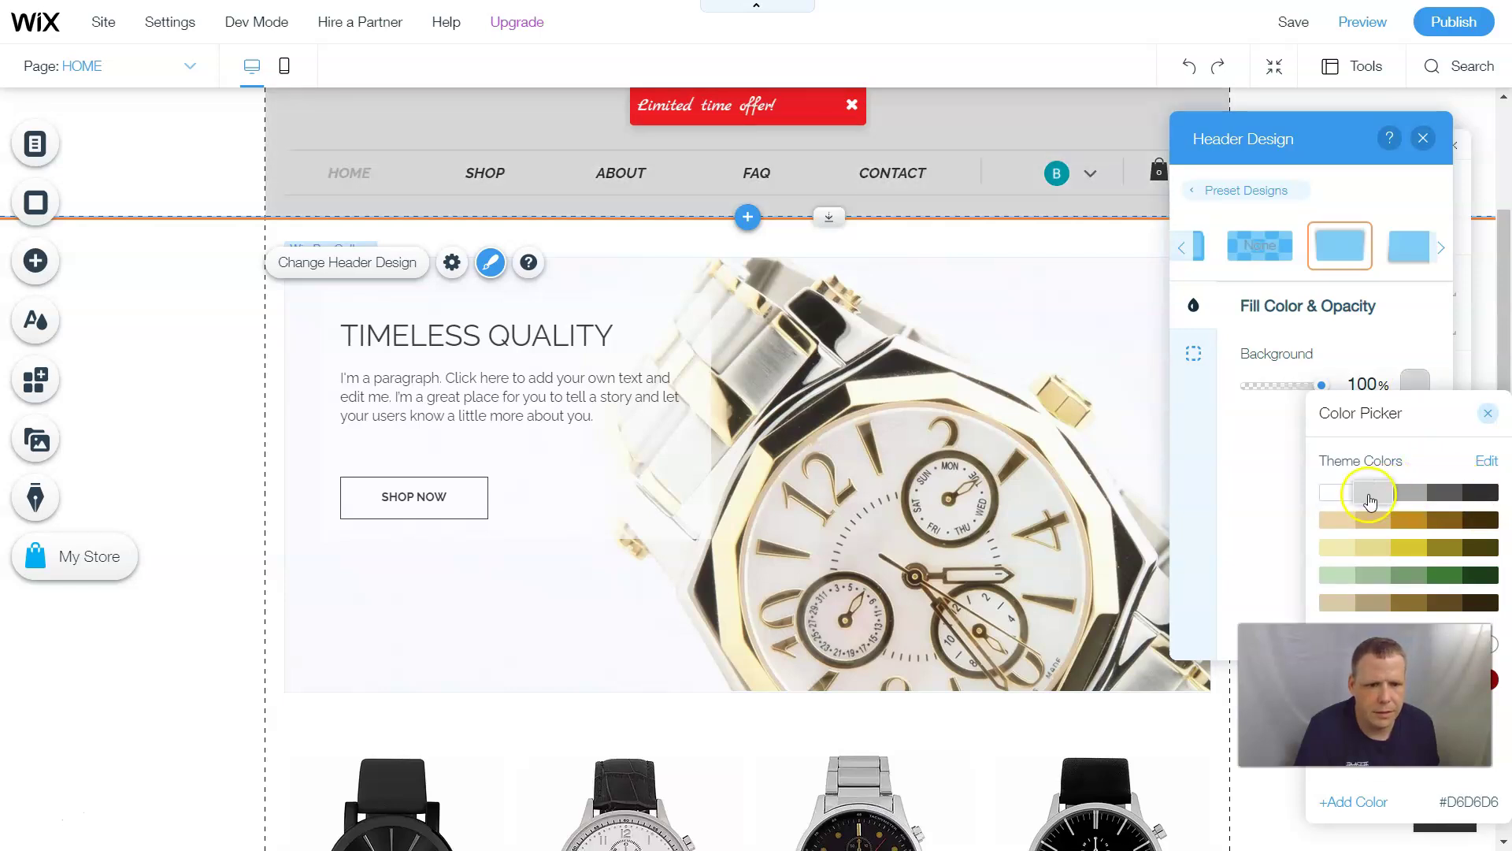
pyautogui.click(488, 592)
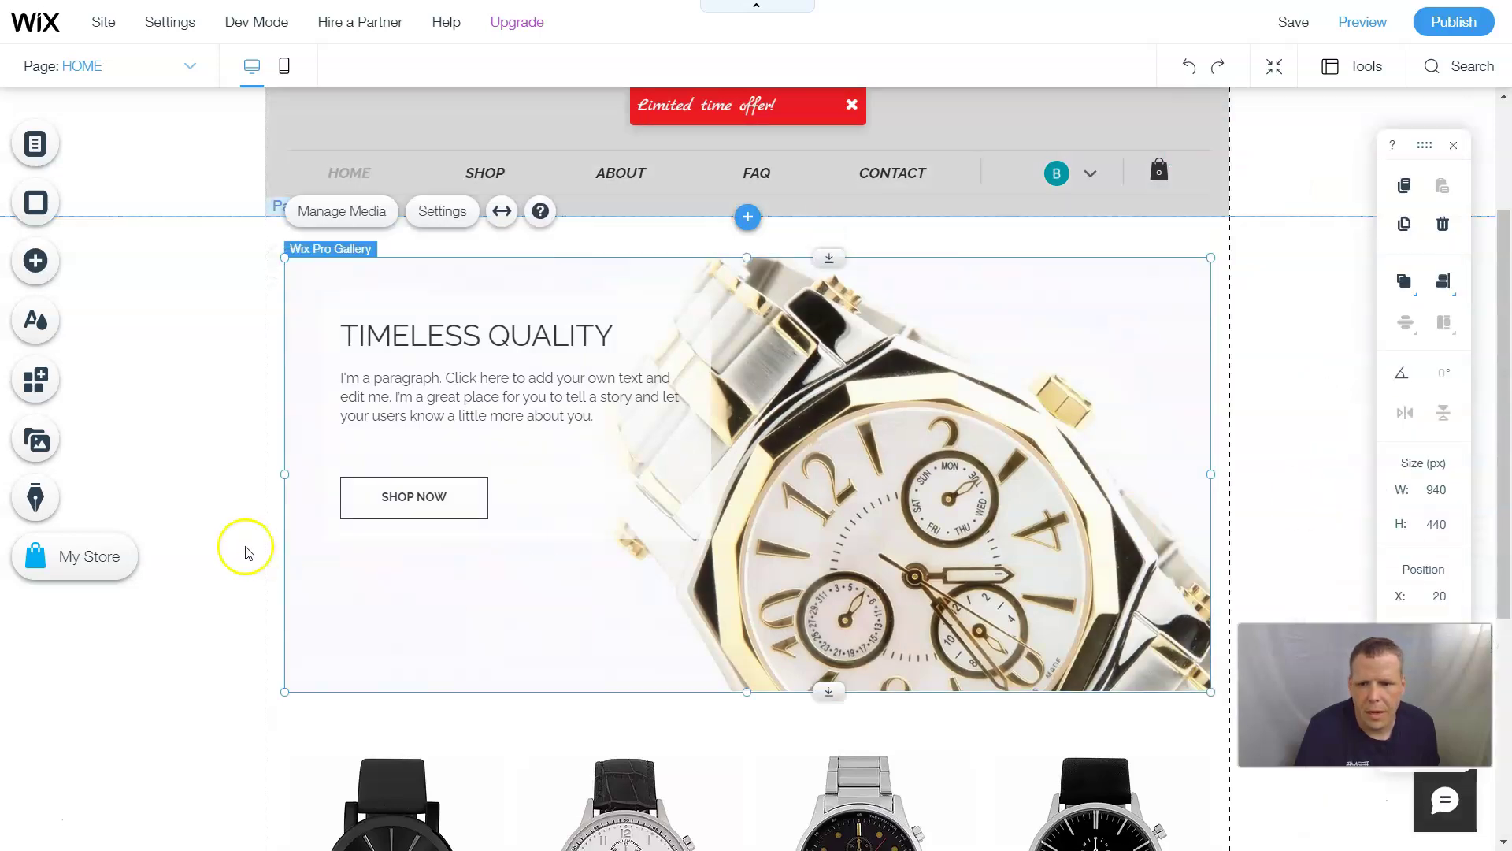
# Set the page background colour to grey #A8A8A8
pyautogui.click(298, 721)
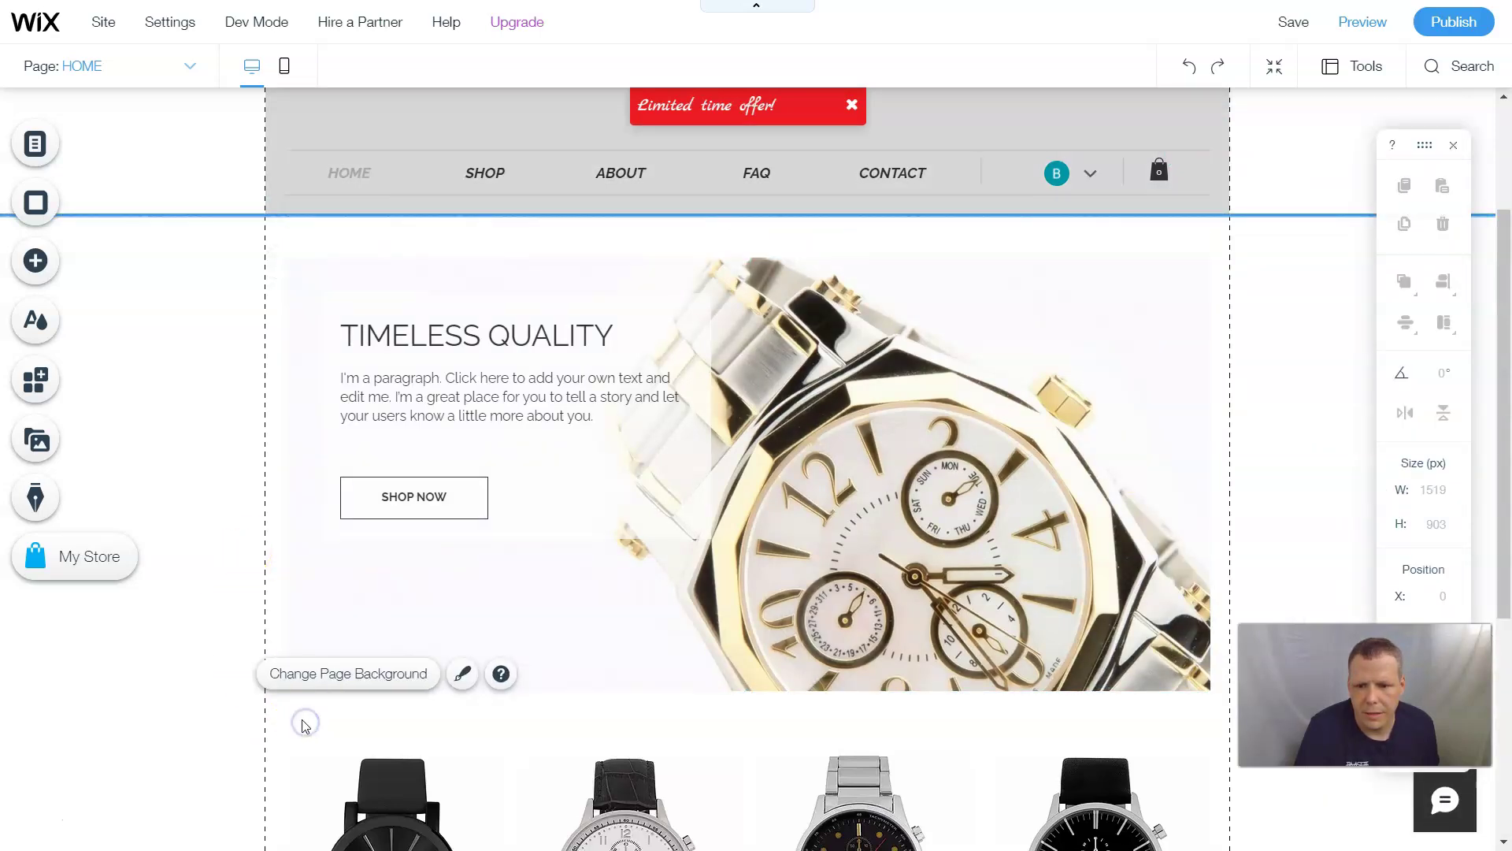
pyautogui.click(330, 670)
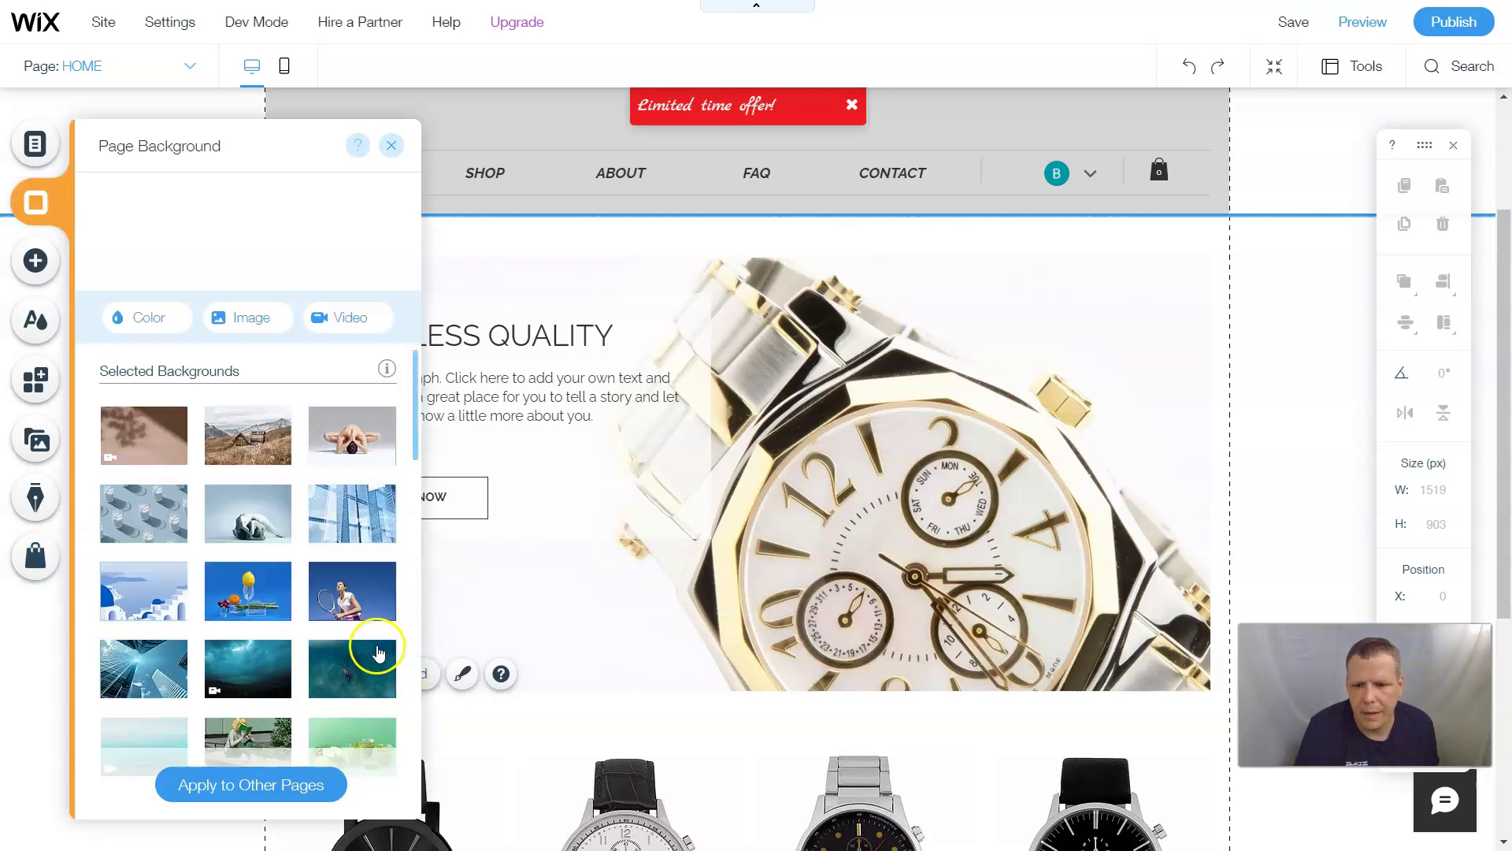
pyautogui.click(158, 321)
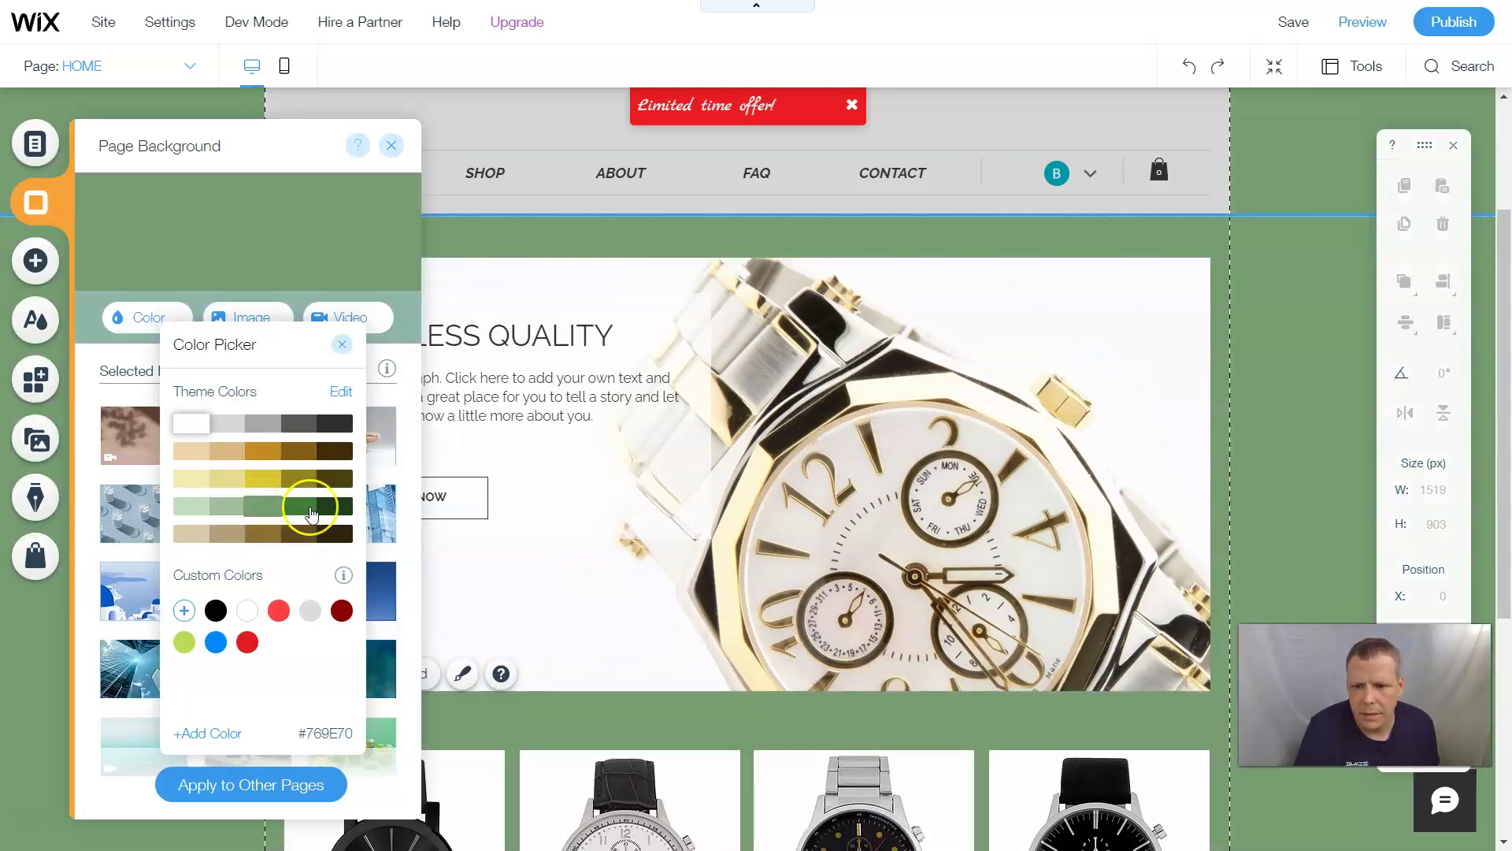
pyautogui.click(312, 510)
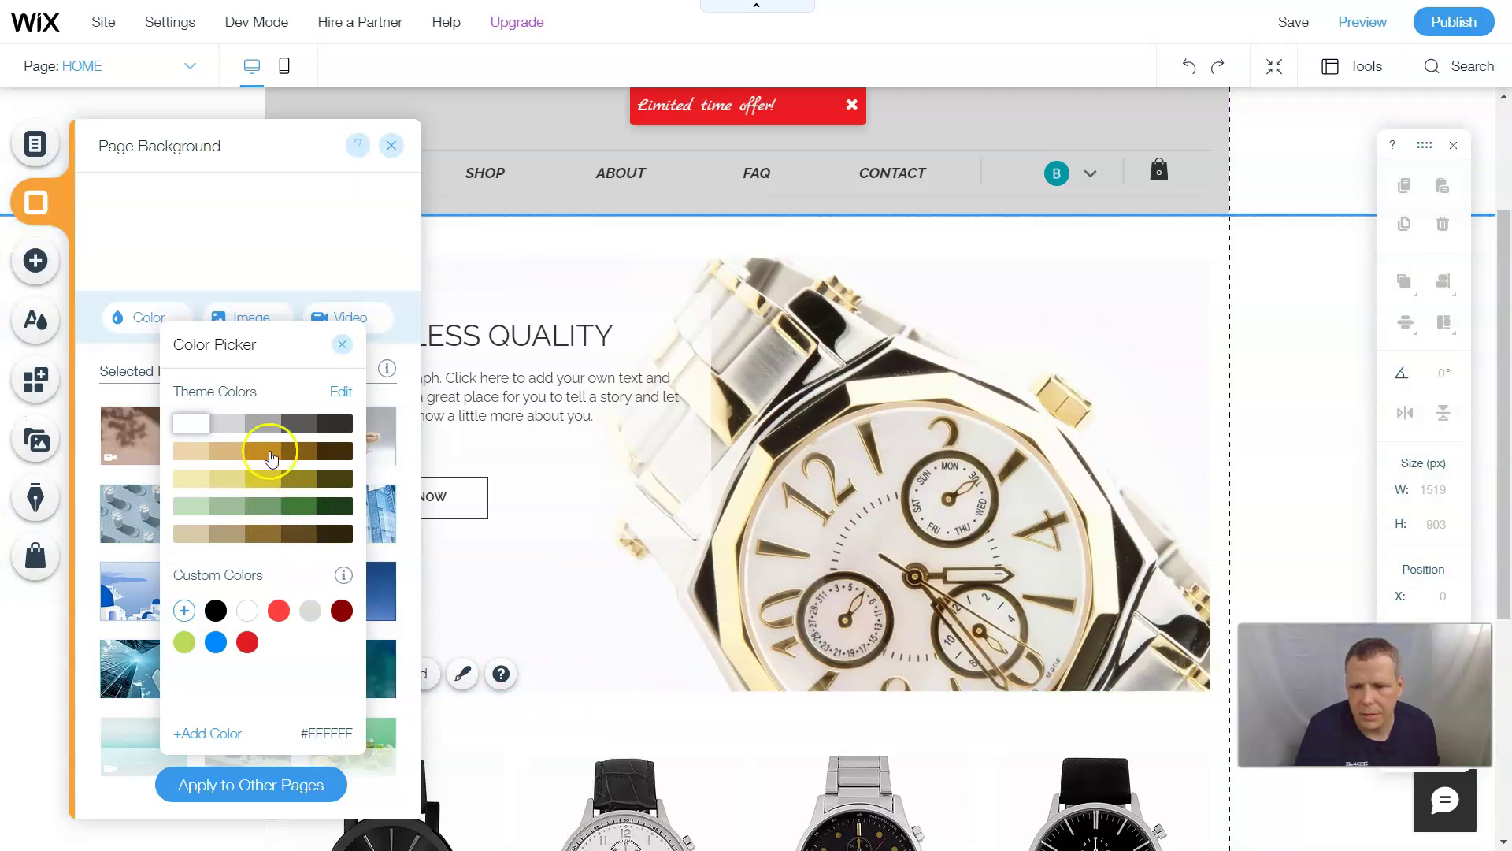
pyautogui.click(265, 426)
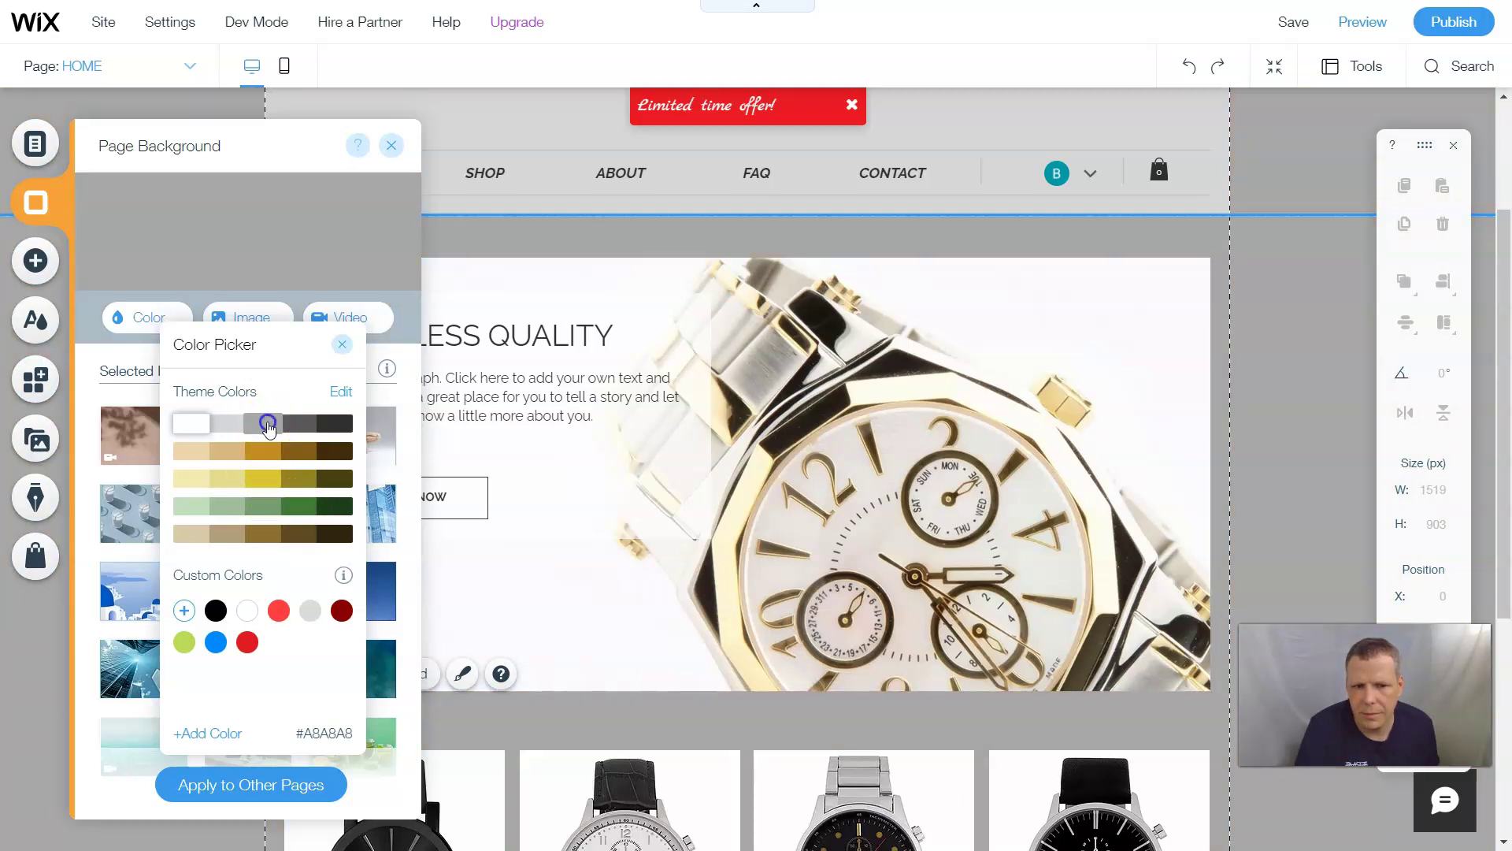
pyautogui.click(268, 426)
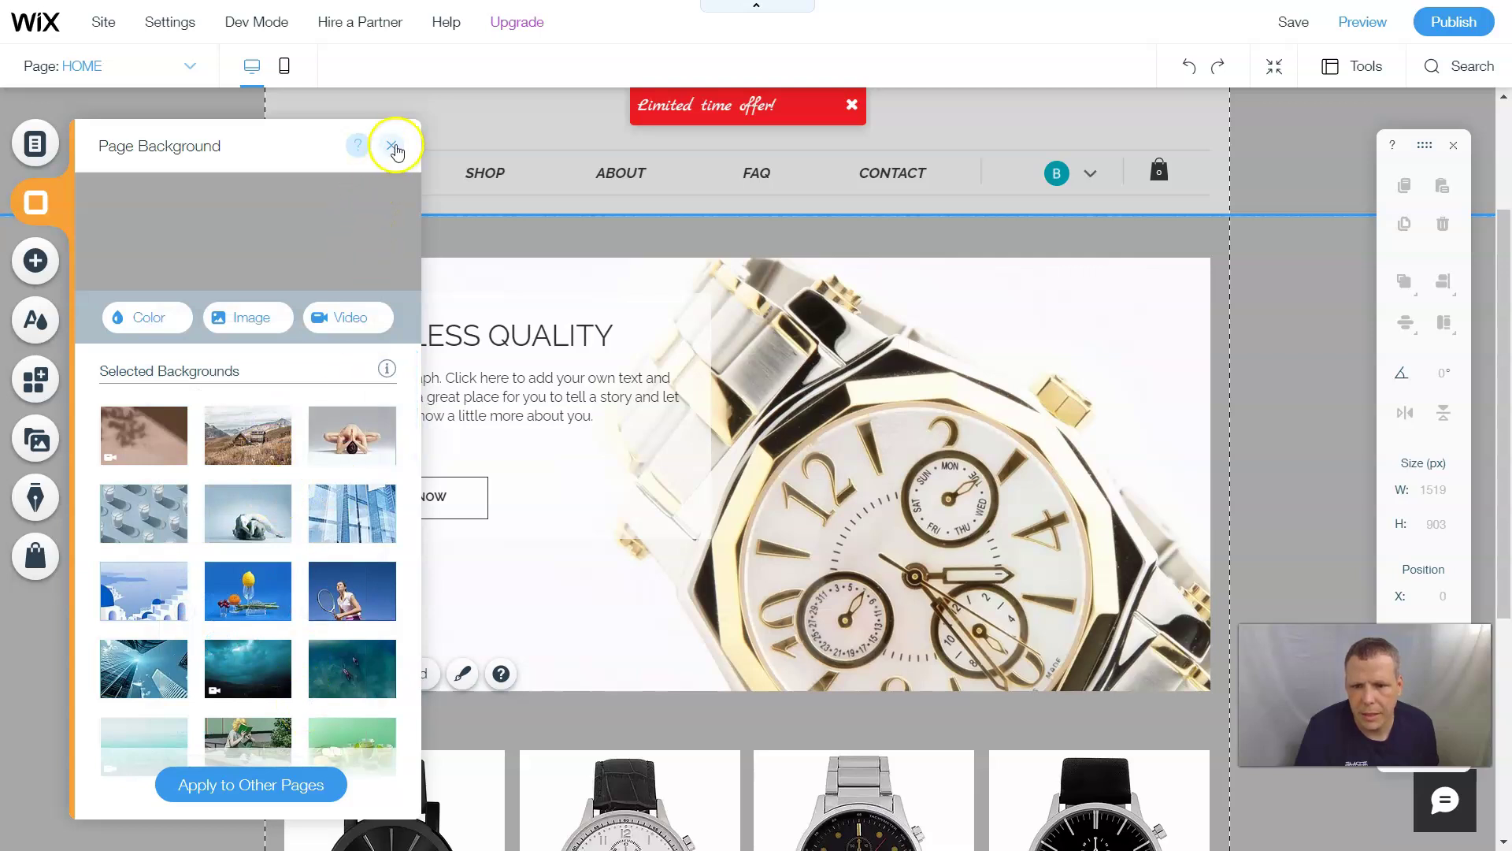
# Apply the grey background to all pages and close the background panels
pyautogui.click(261, 784)
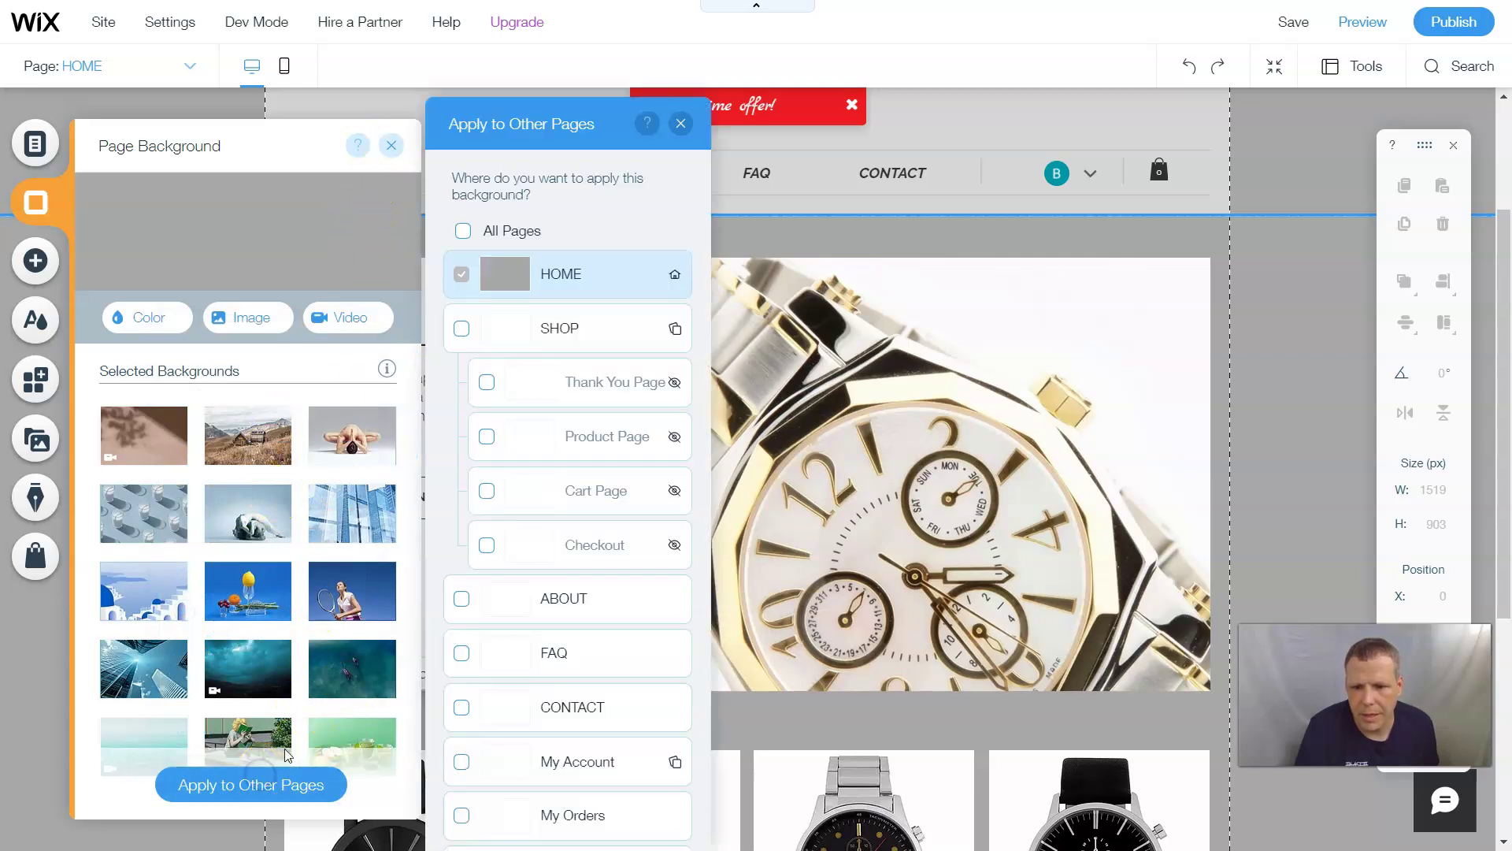
pyautogui.click(464, 231)
pyautogui.scroll(-2, 652, 493)
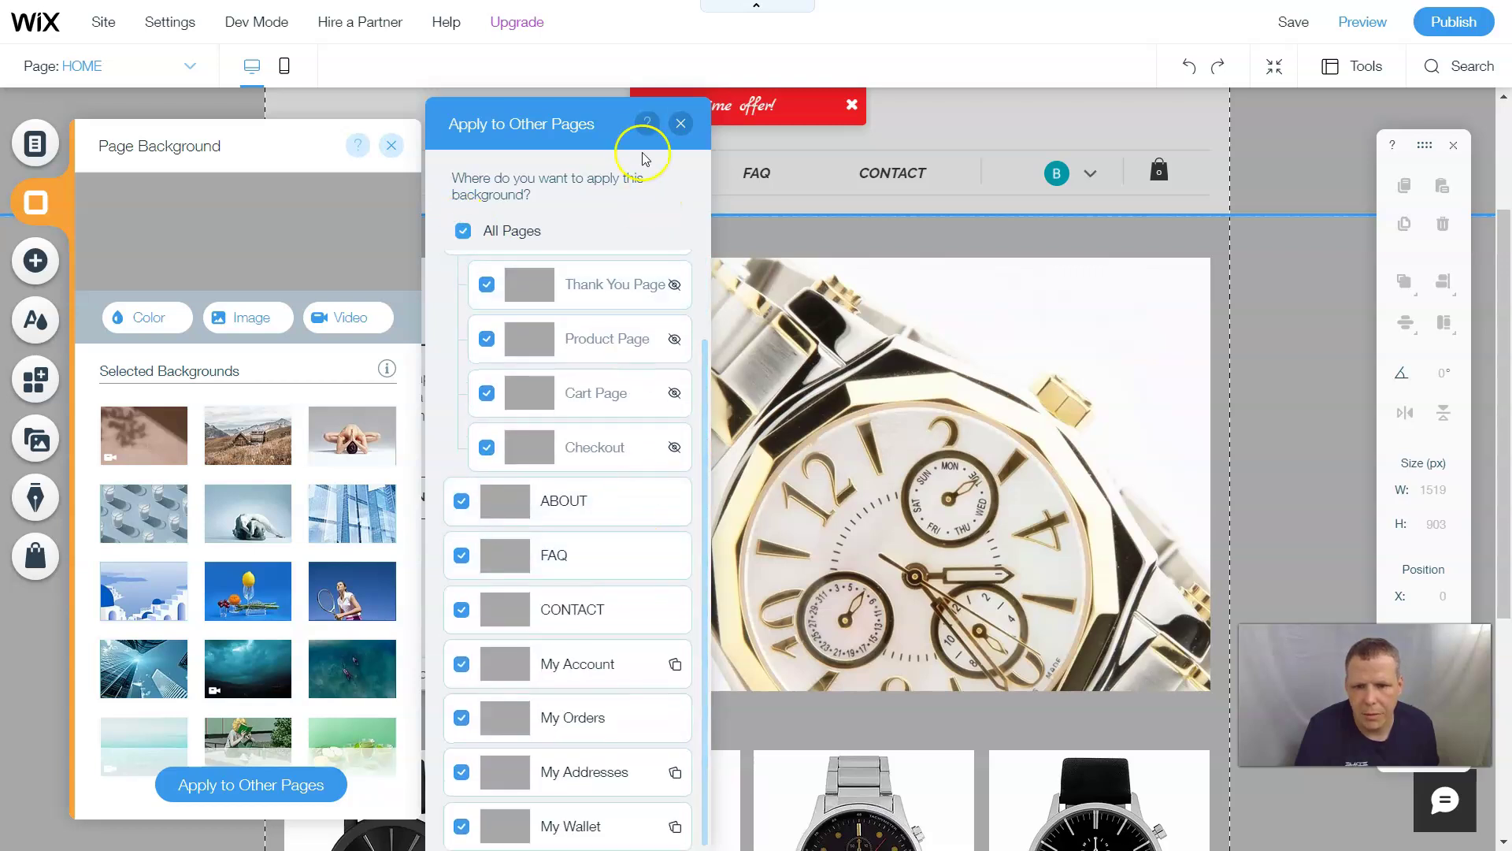
pyautogui.click(682, 126)
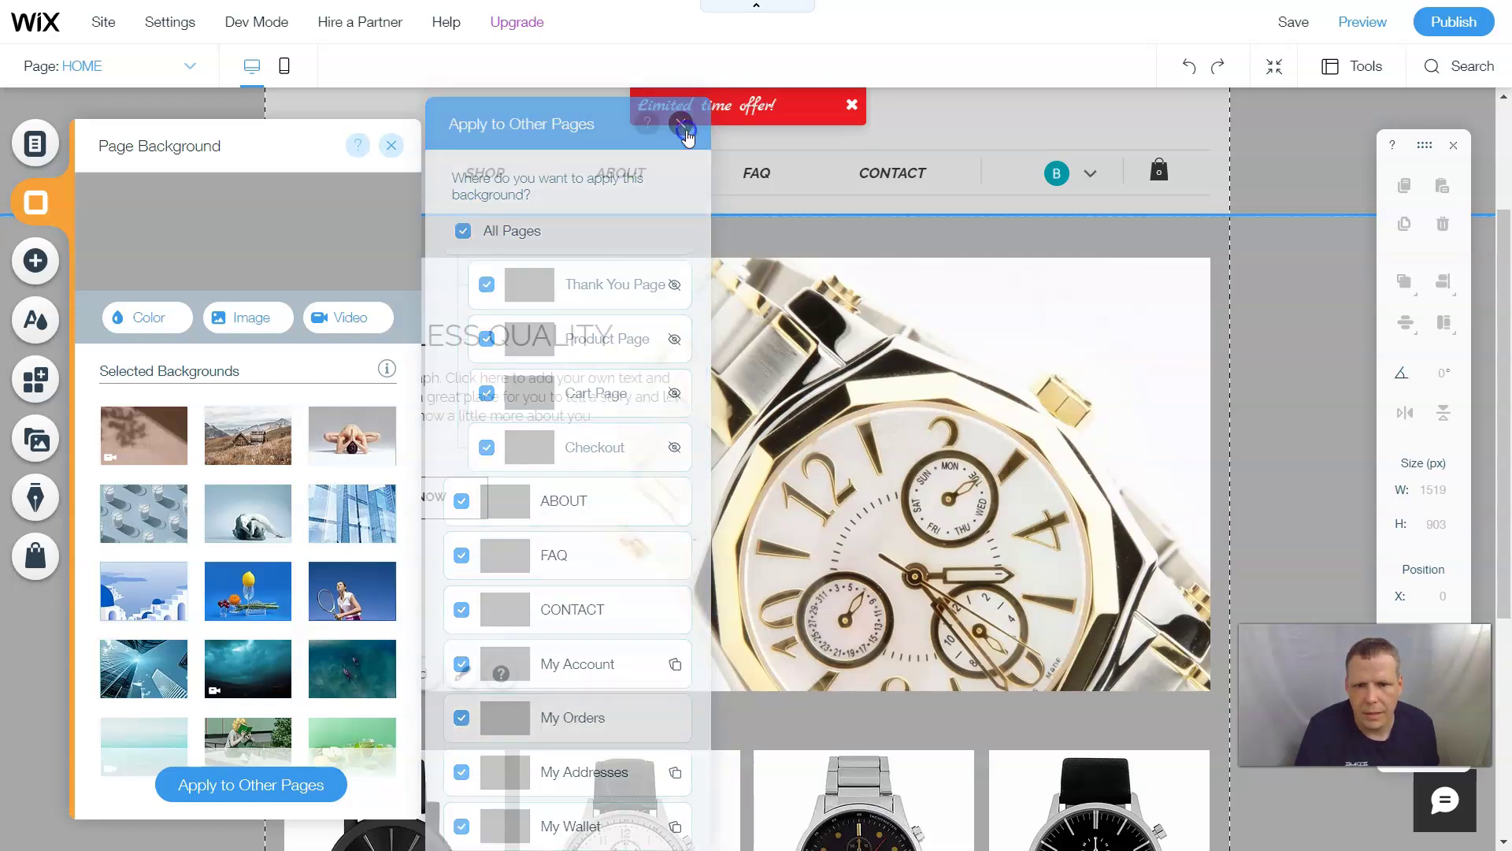
pyautogui.click(390, 144)
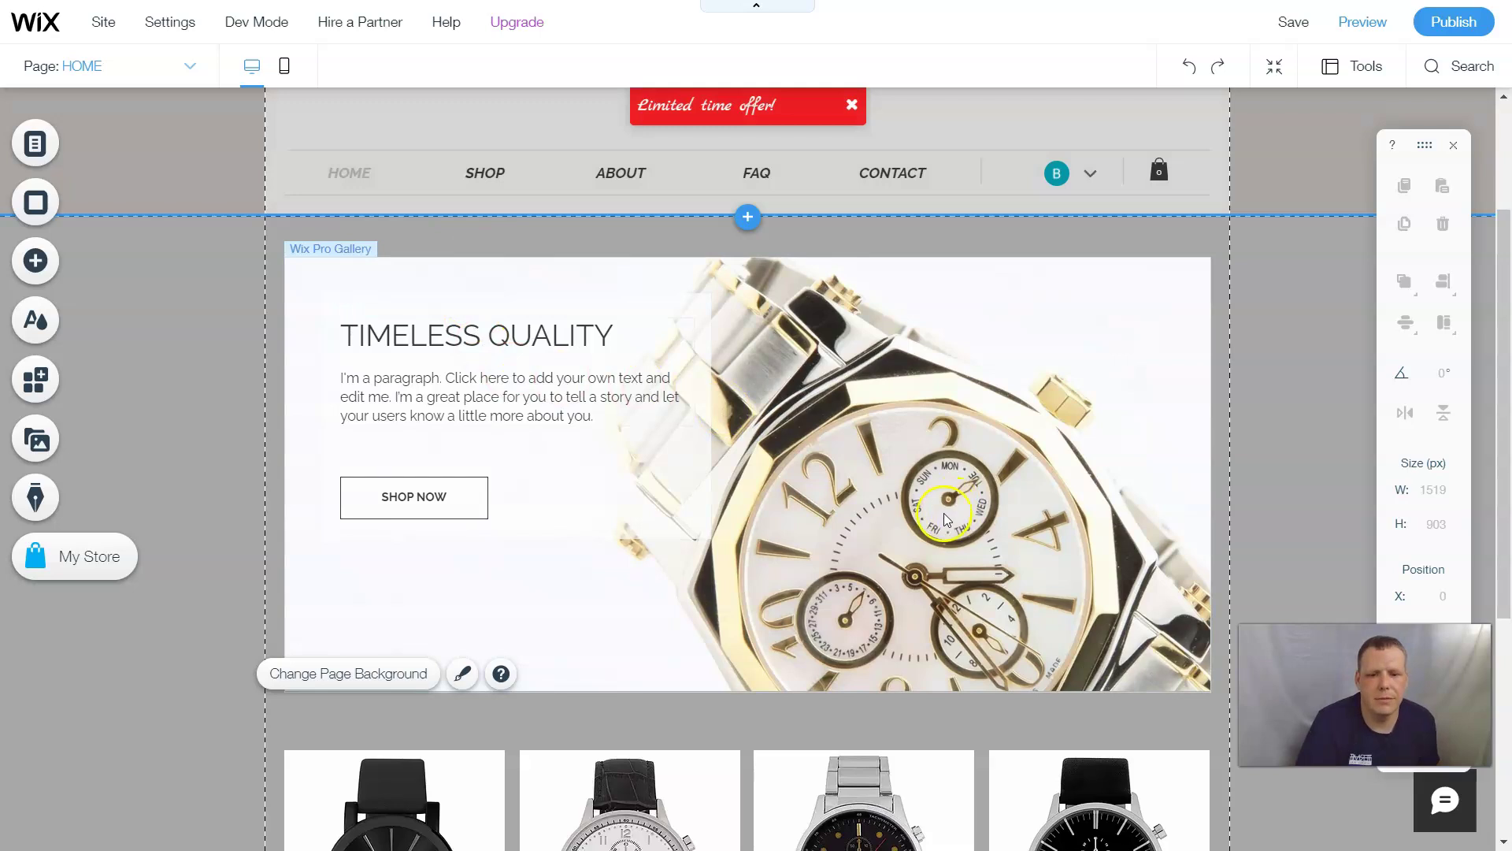
pyautogui.scroll(-5, 1331, 579)
pyautogui.scroll(4, 744, 603)
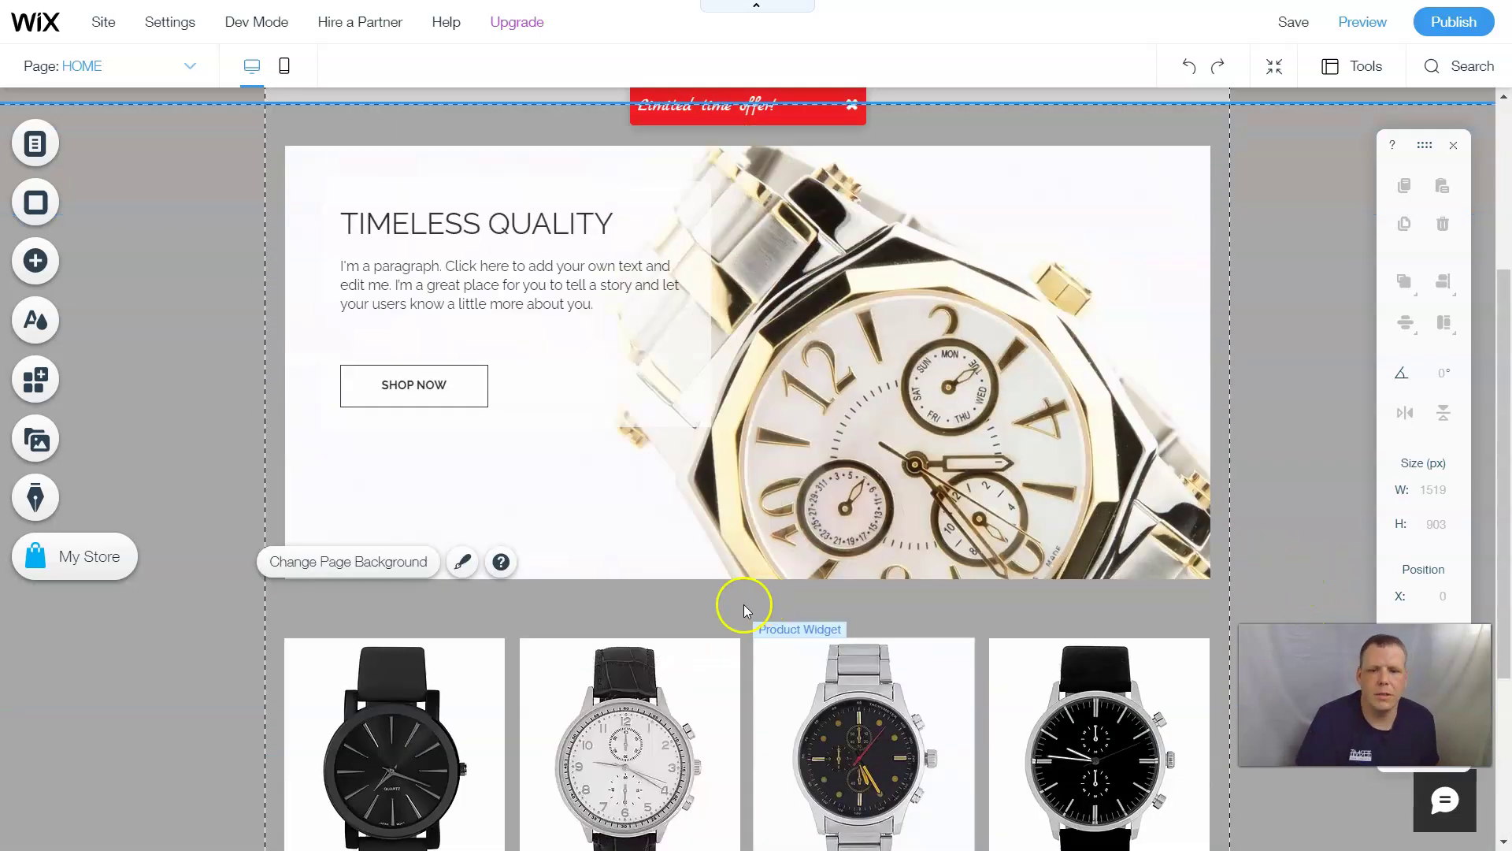
pyautogui.scroll(3, 744, 604)
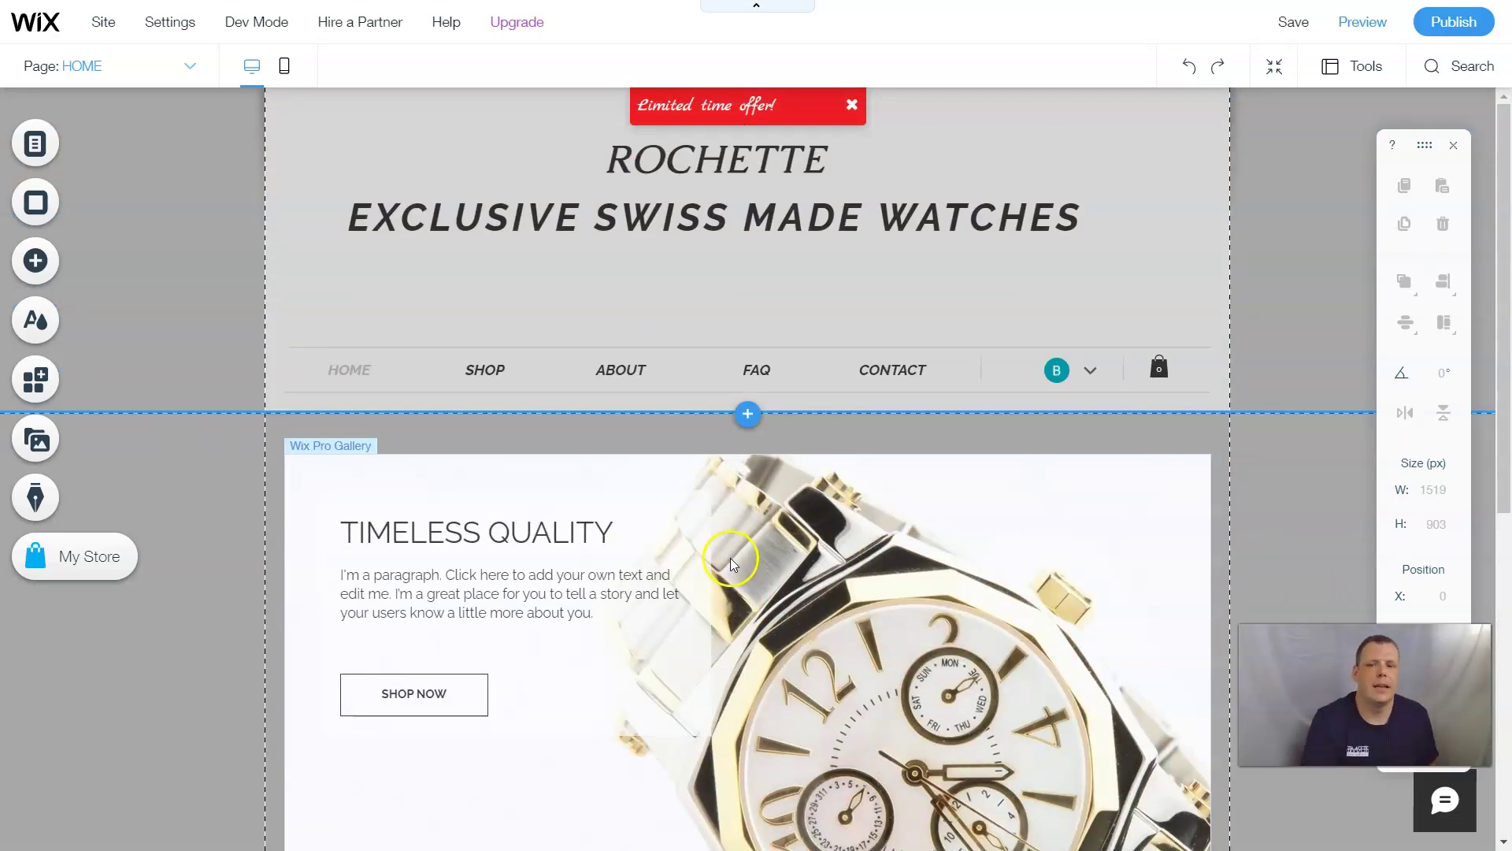